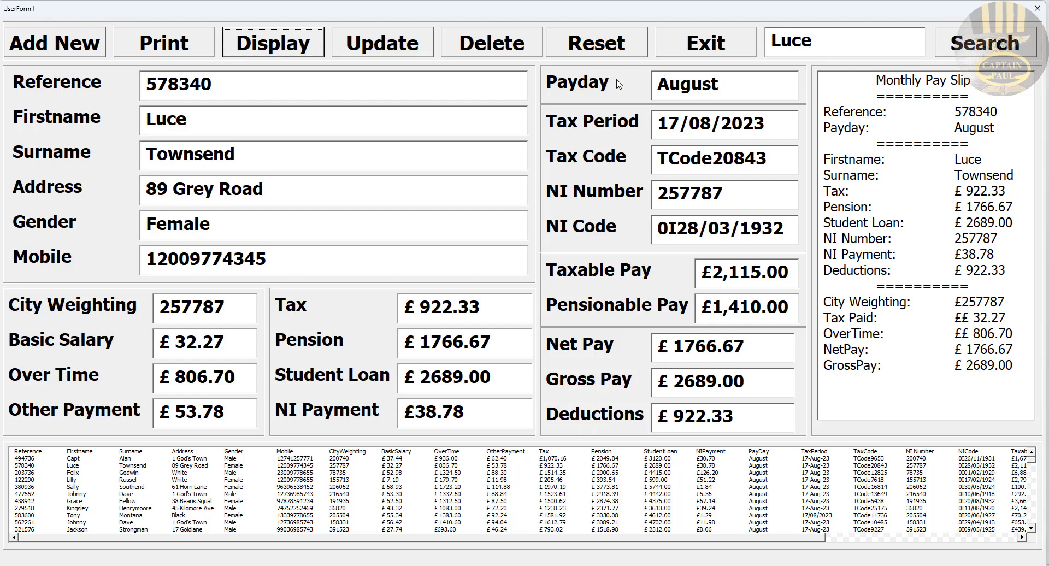
Step: Look up reference 562261, display its monthly pay slip, then reset the form
click(596, 47)
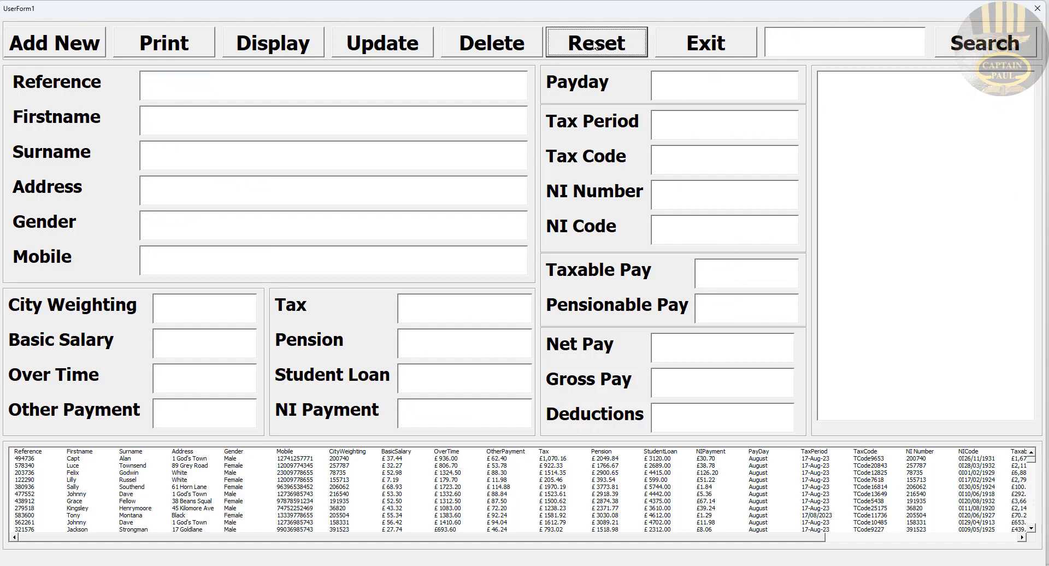
click(815, 46)
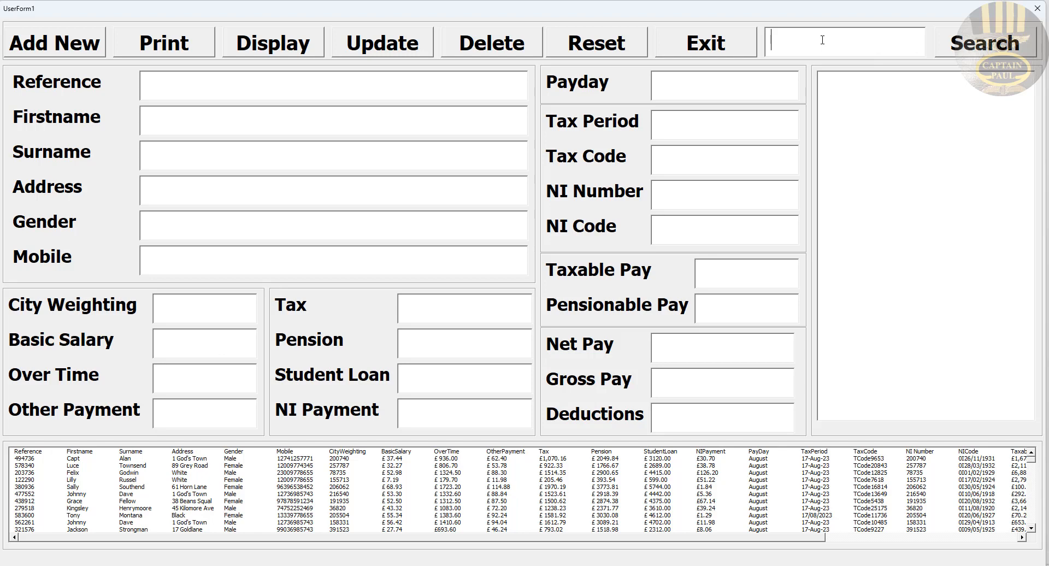
text(562261)
click(1019, 42)
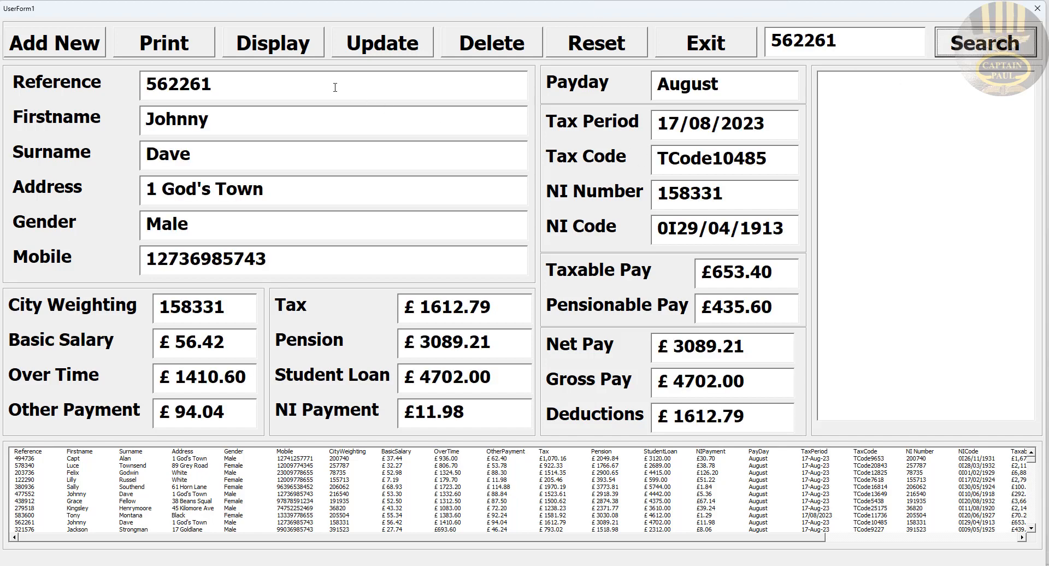
click(300, 50)
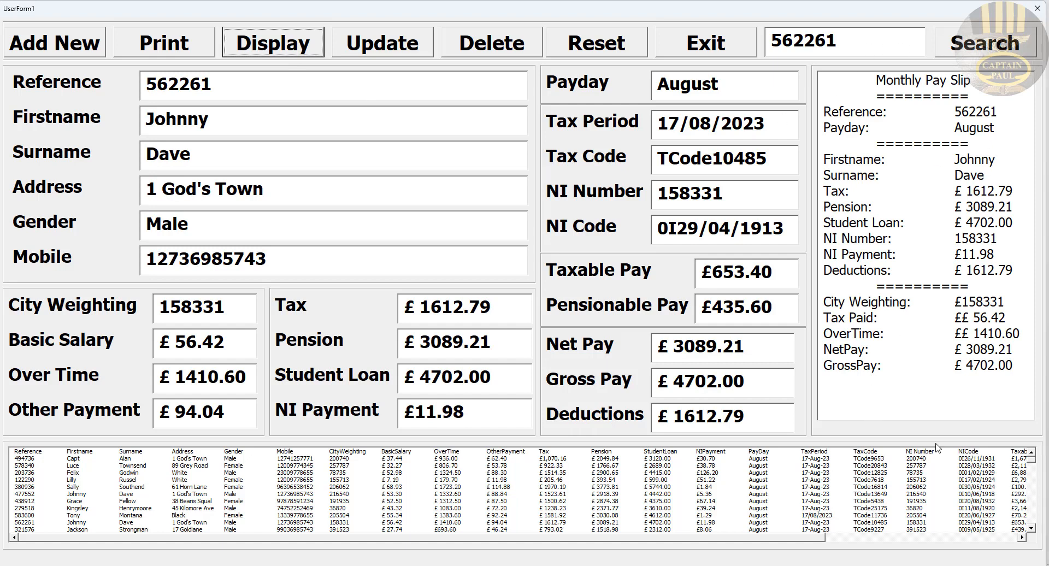
click(617, 37)
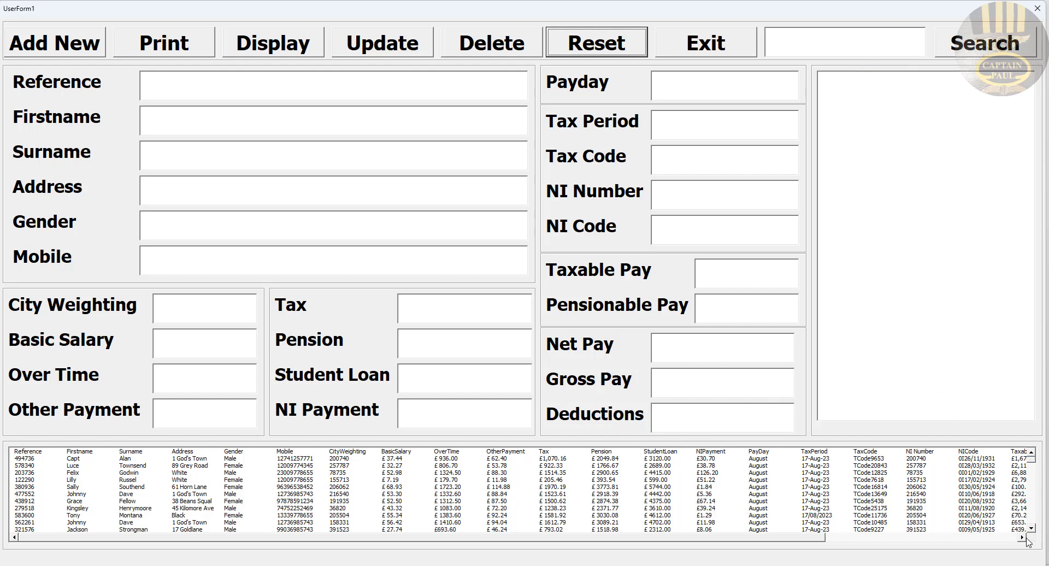
Step: Search for the record paying £599.00, load it into the form, then reset the form
drag(824, 538, 977, 549)
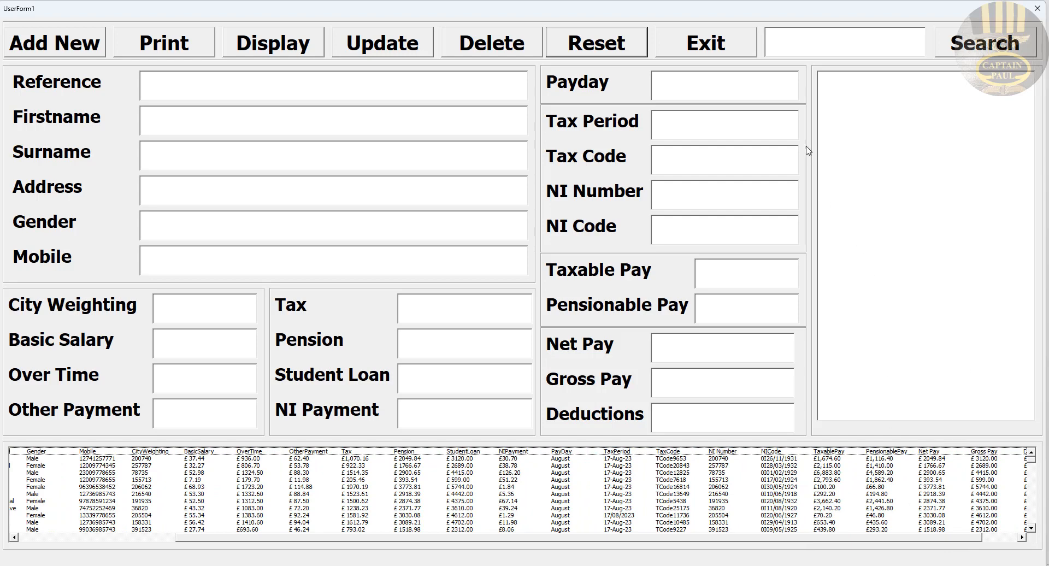
click(848, 51)
text(%)
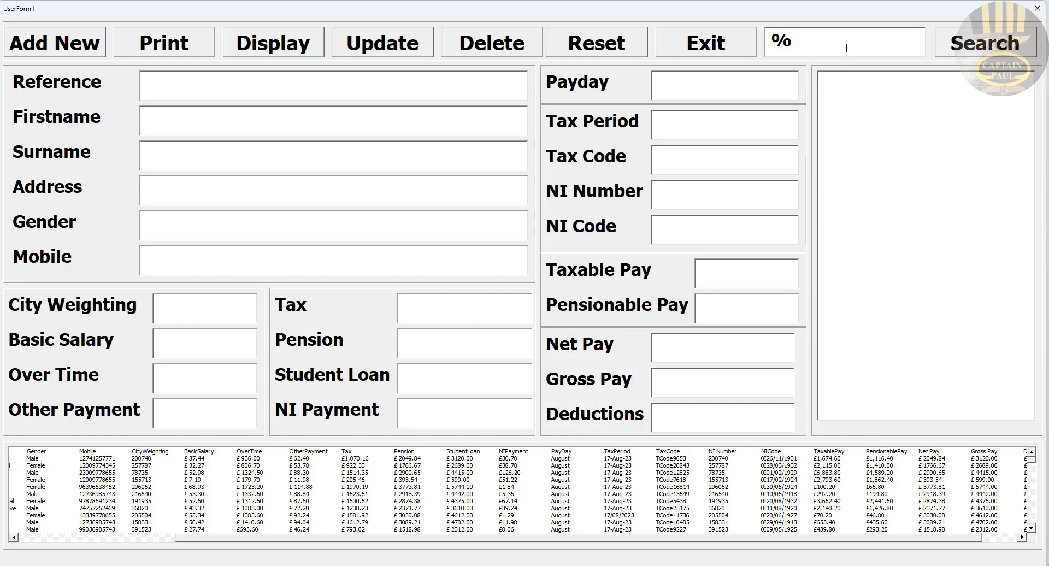
key(BackSpace)
text($ 599)
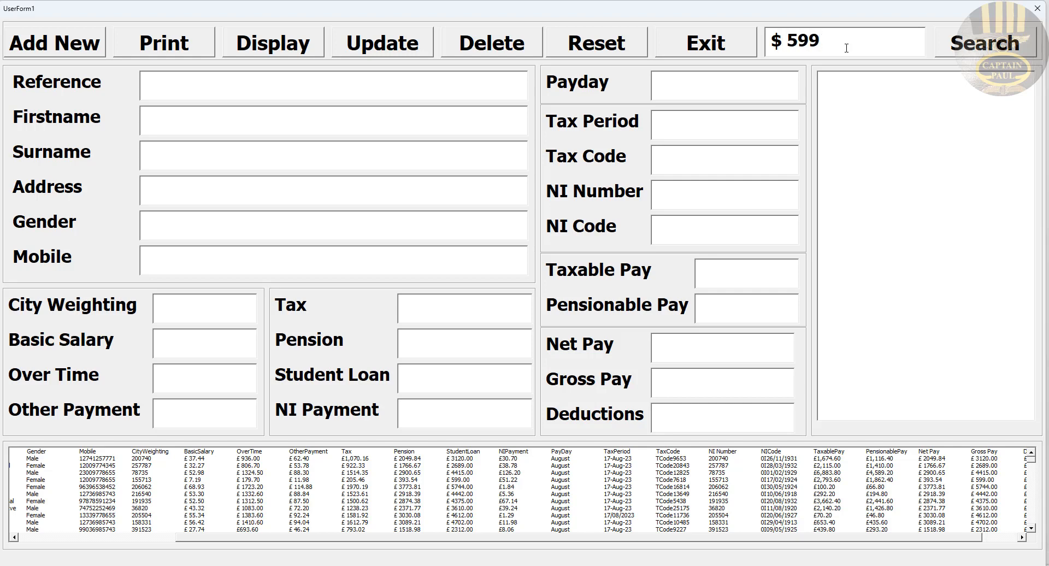
text(.00)
drag(780, 41, 774, 41)
text(£)
click(985, 44)
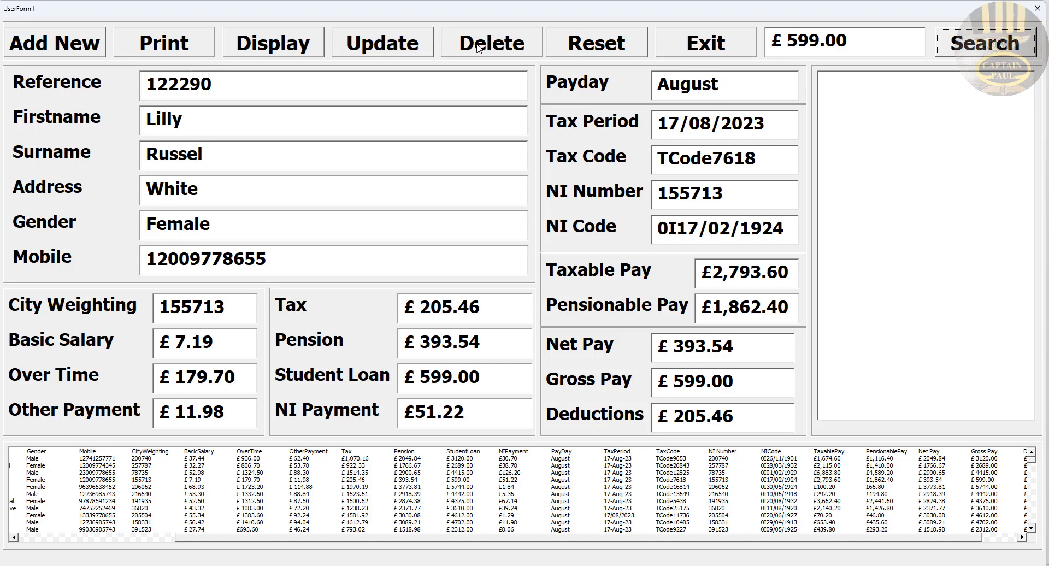
click(582, 44)
Step: Enter the new employee's first name, surname, address, gender Female and mobile number
click(169, 87)
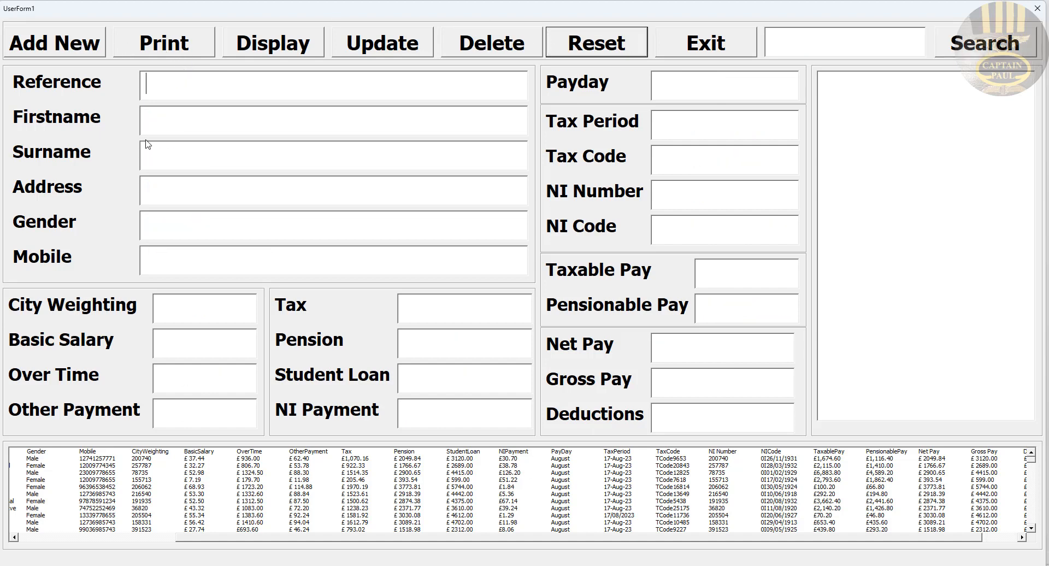
click(159, 123)
text(Ki)
key(BackSpace)
key(Tab)
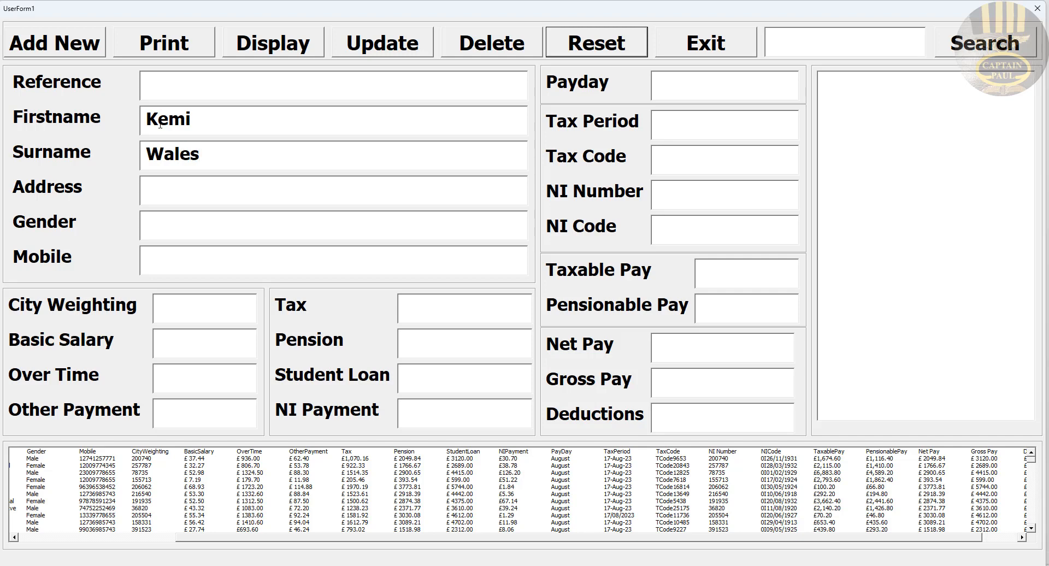
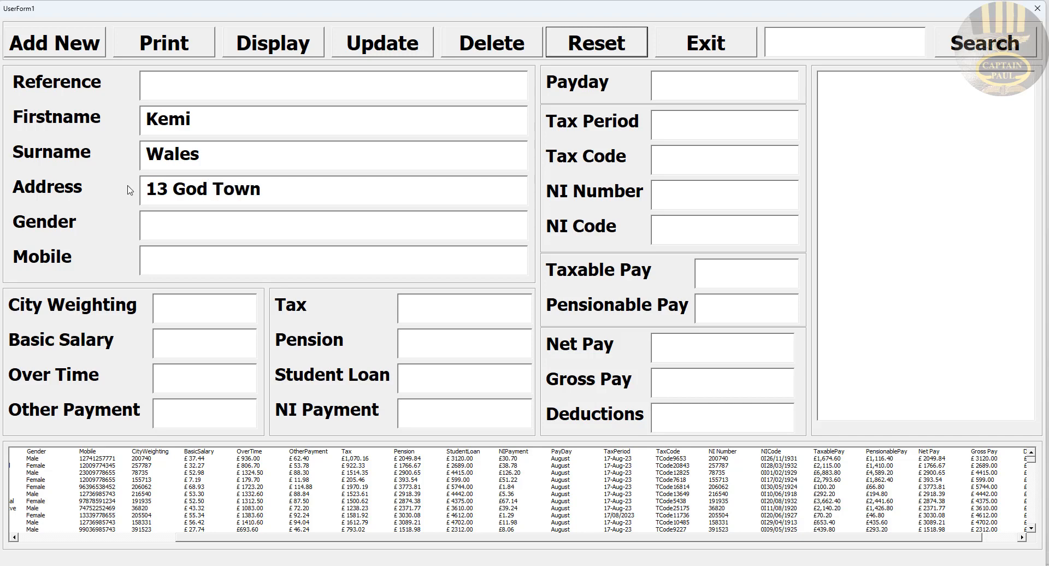
click(209, 188)
text(s)
click(220, 232)
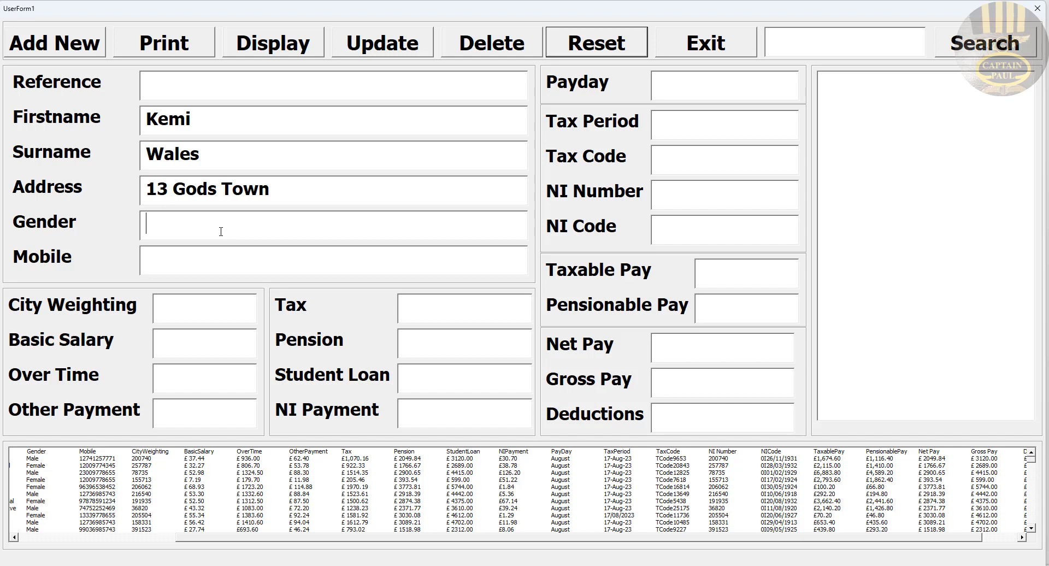
text(Female)
click(246, 258)
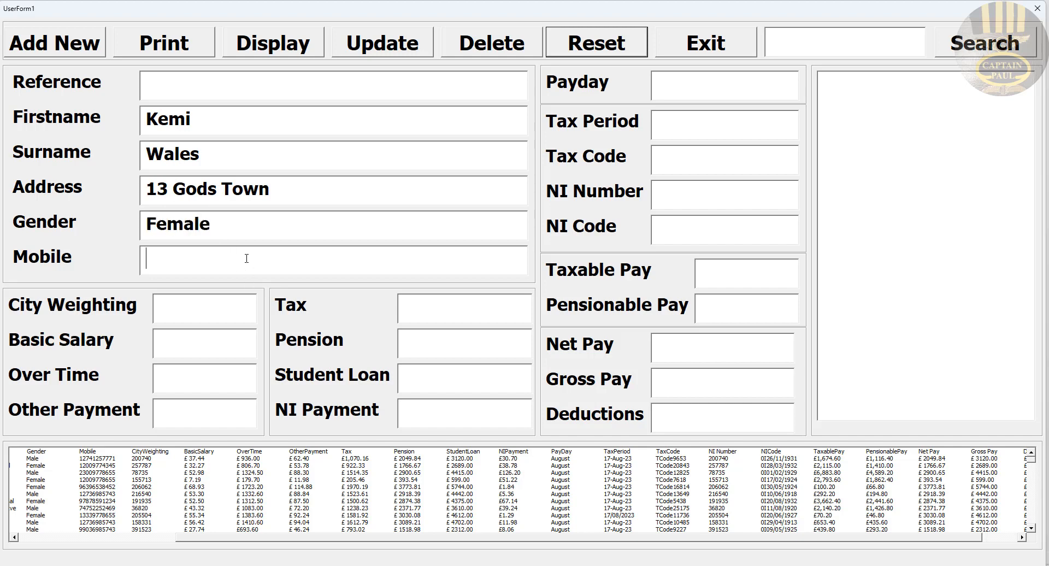
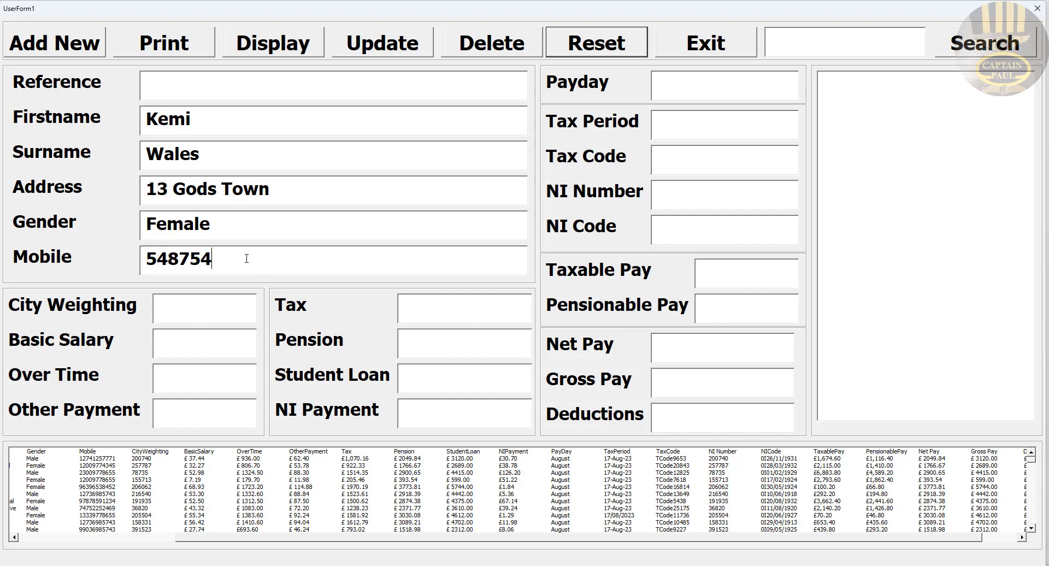
Step: Fill in city weighting 463, basic salary 4334, overtime 34 and other payment 54
click(223, 309)
text(4634)
key(BackSpace)
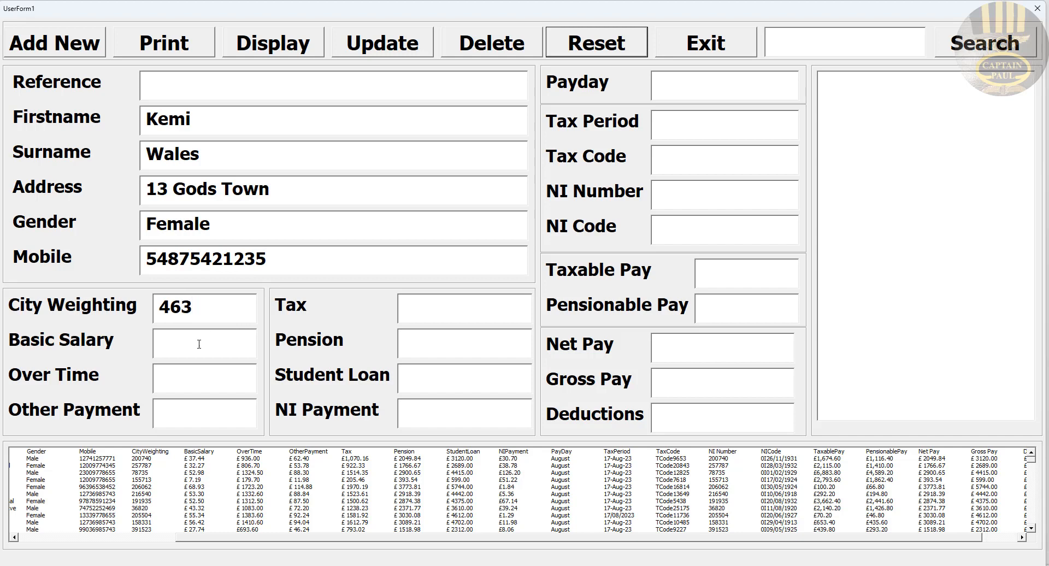
text(4334)
click(191, 375)
text(34)
click(191, 419)
text(54)
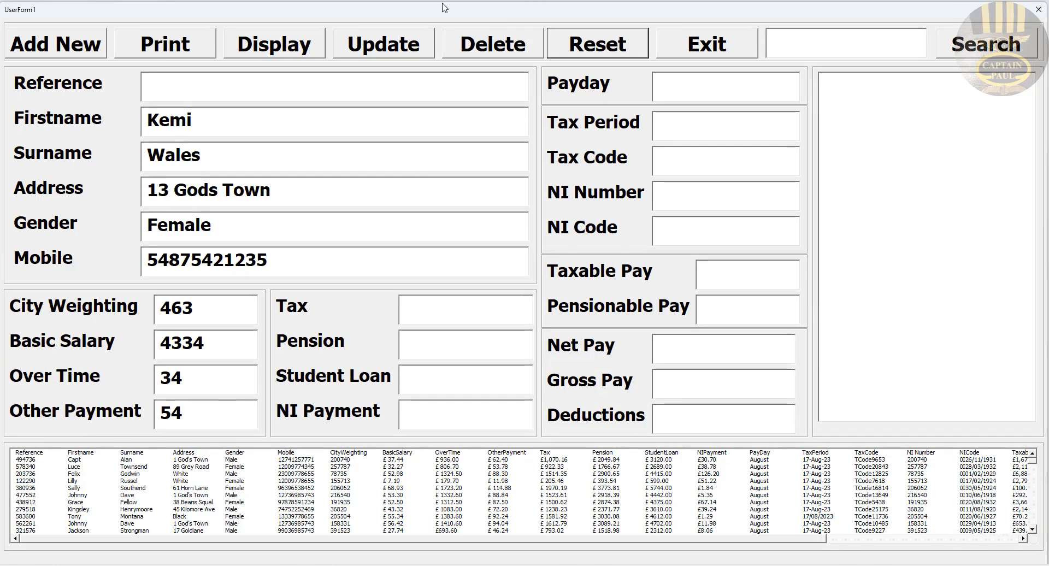
Step: Save the employee with Add New, yielding gross £4,885.00, tax £1,465.50, net pay £2,281.30
drag(397, 10, 579, 10)
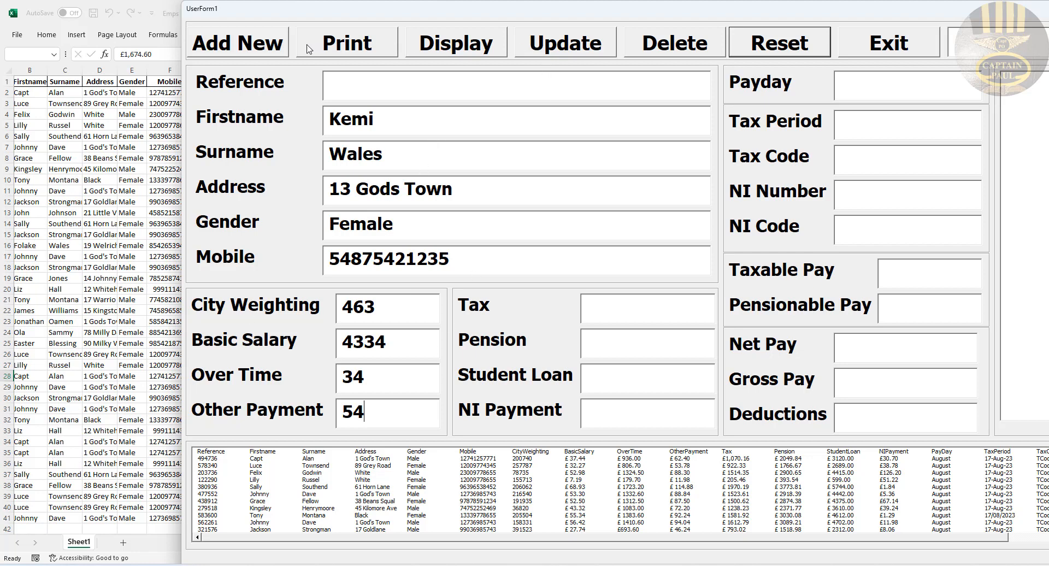
click(259, 49)
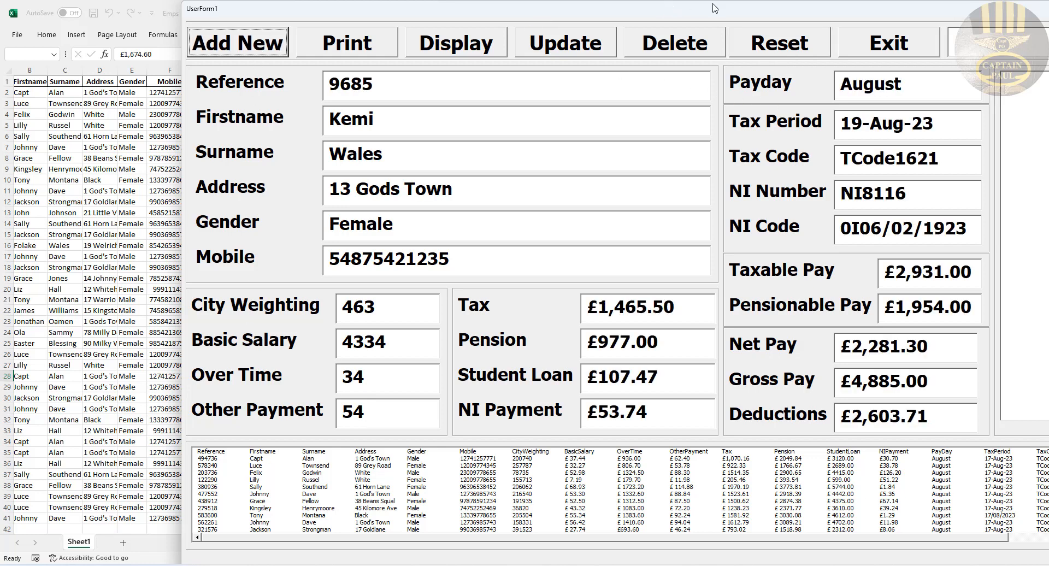
drag(716, 14, 537, 11)
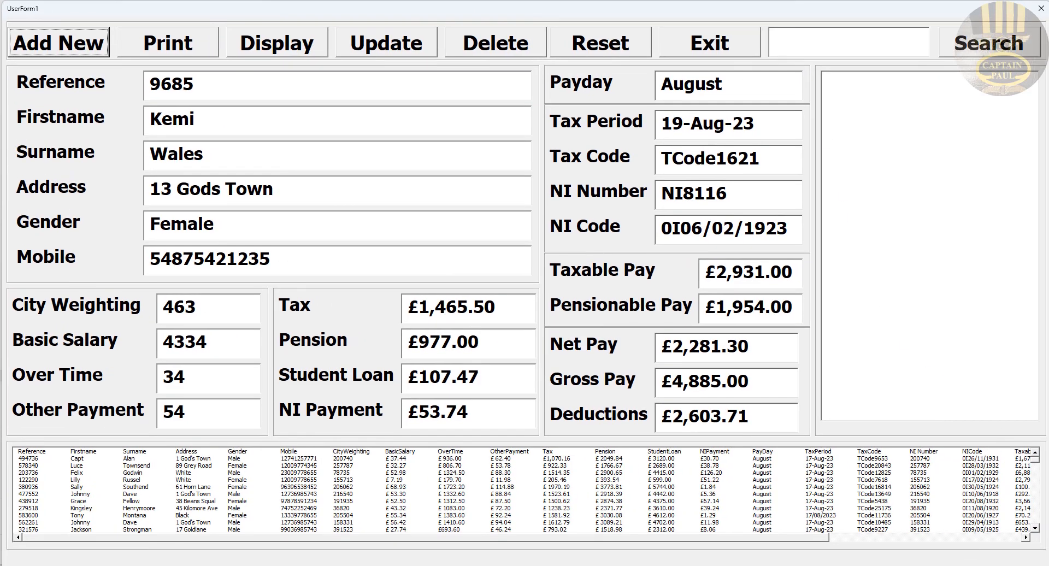
click(819, 542)
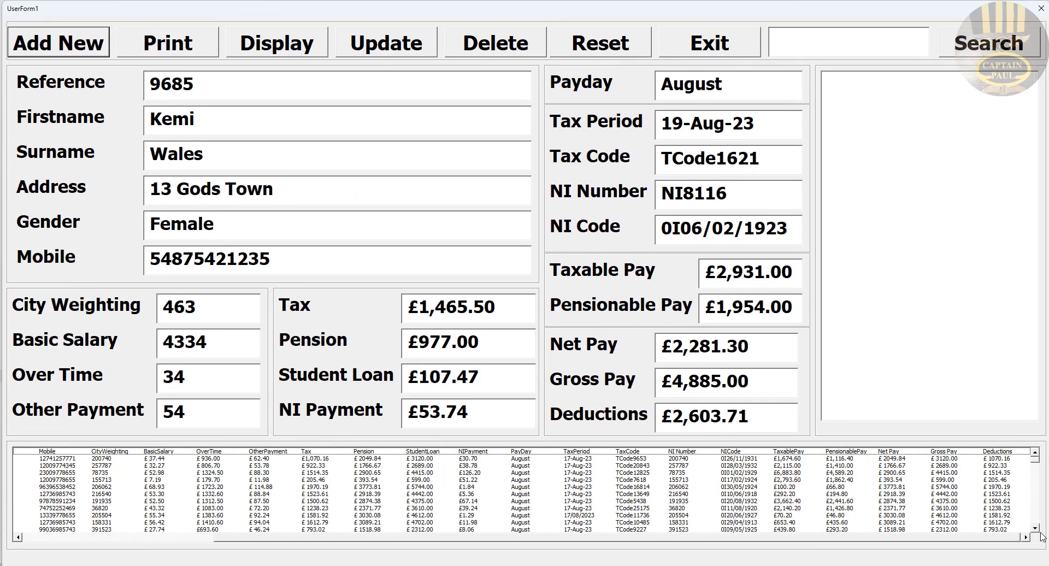
scroll(1037, 502, down, 2)
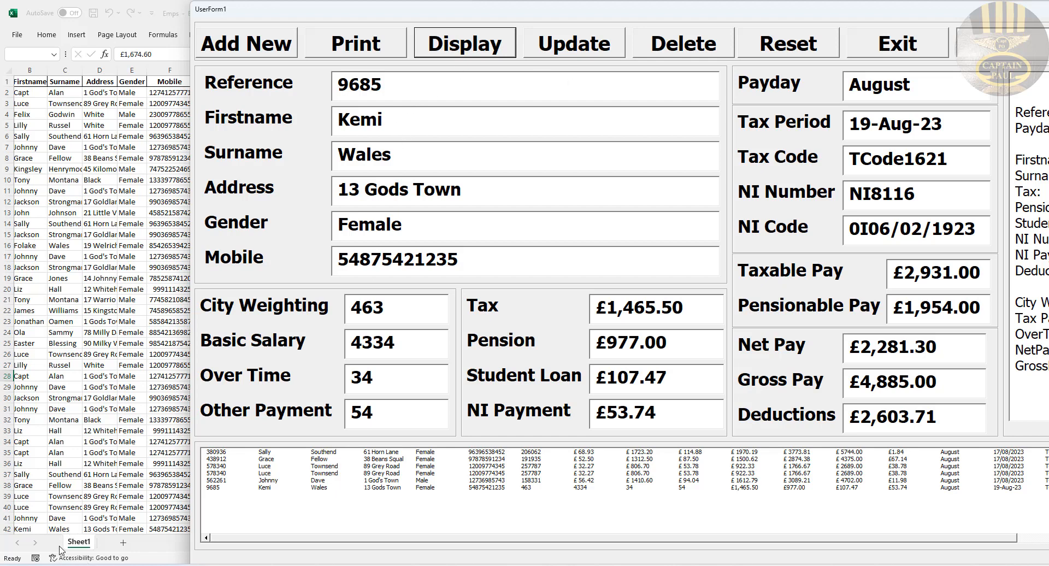
Step: Select reference 9685's row, delete it, and show its monthly pay slip
click(302, 487)
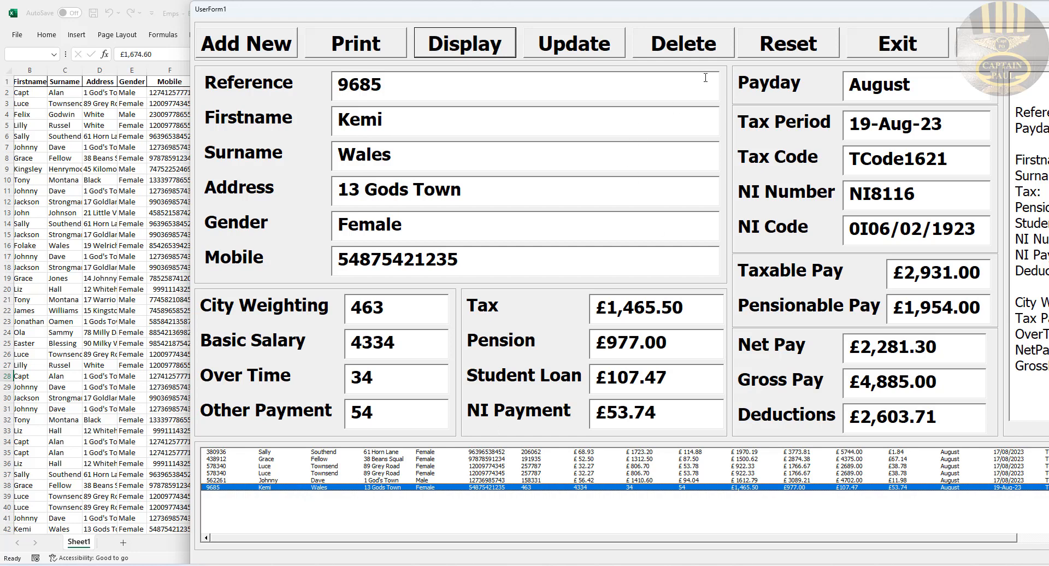
click(696, 50)
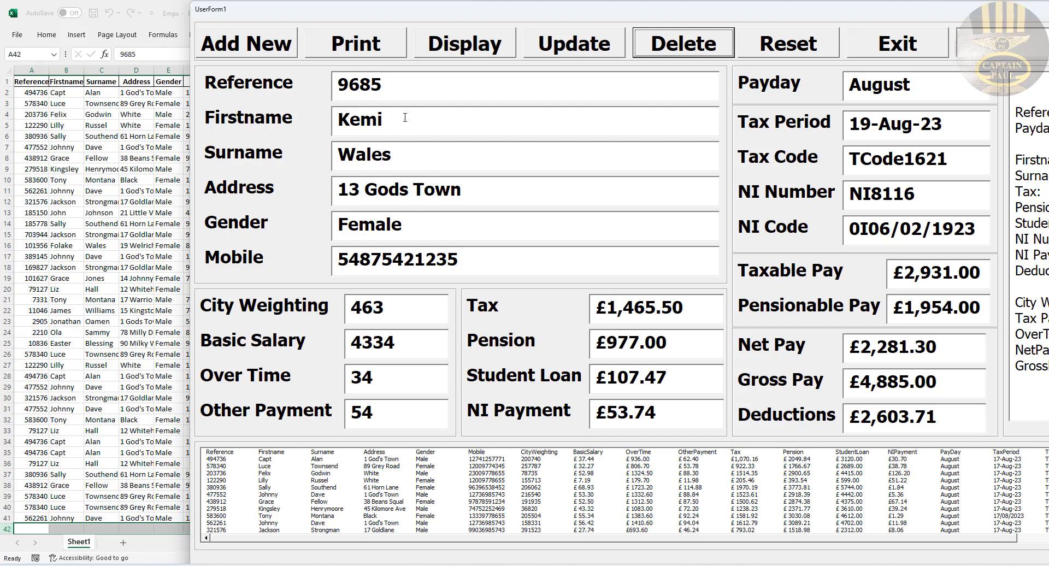
click(462, 50)
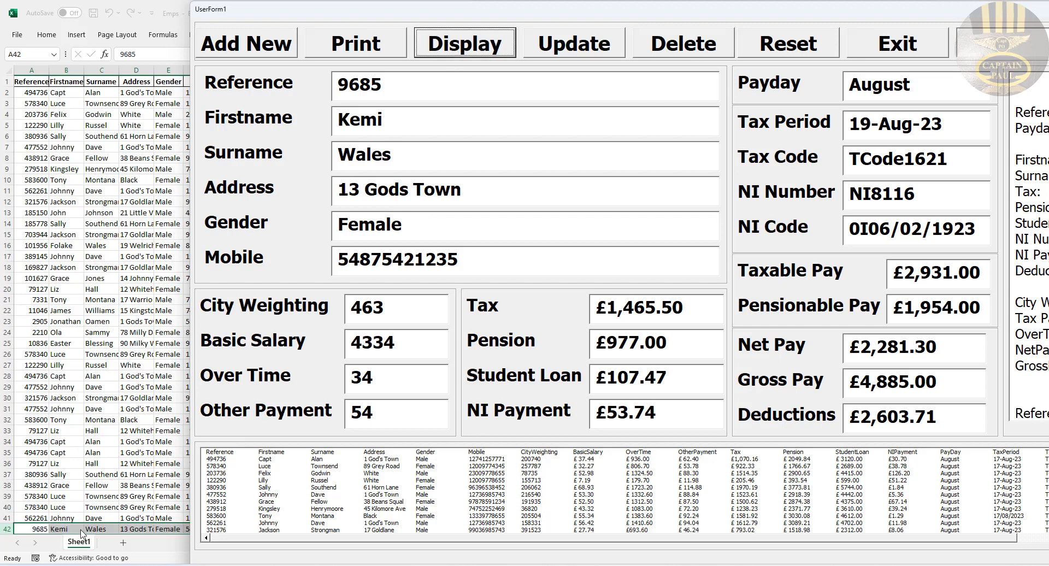
drag(856, 13, 660, 13)
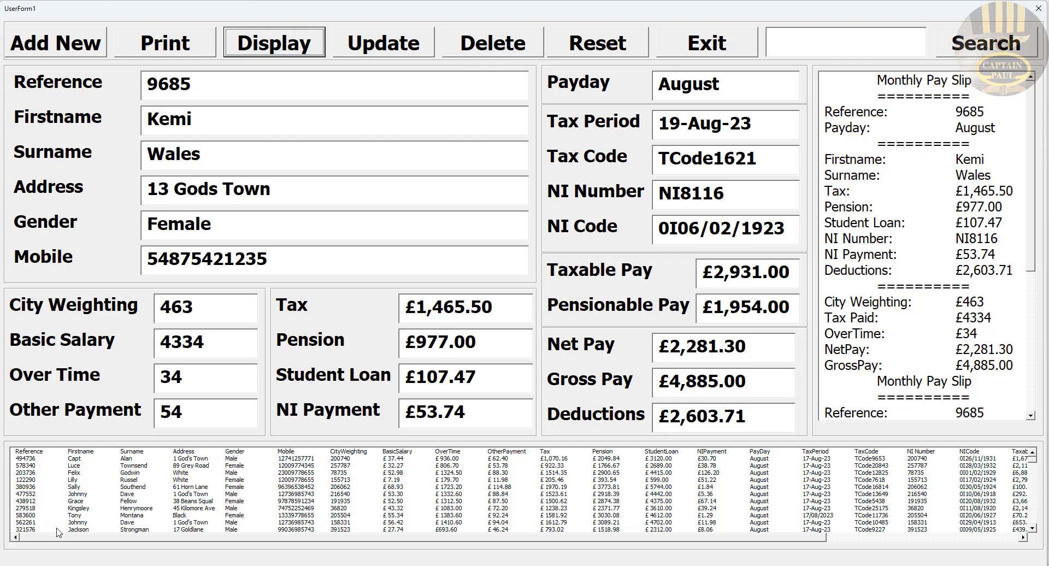
click(32, 516)
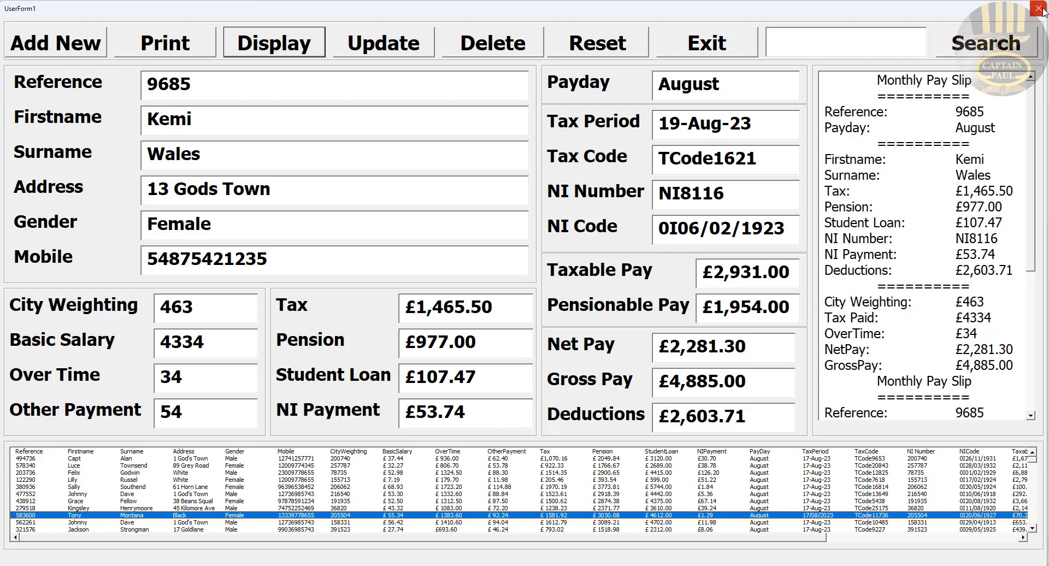
Step: Exit the payroll form and open the EmployeeYT workbook from the project folder
click(734, 43)
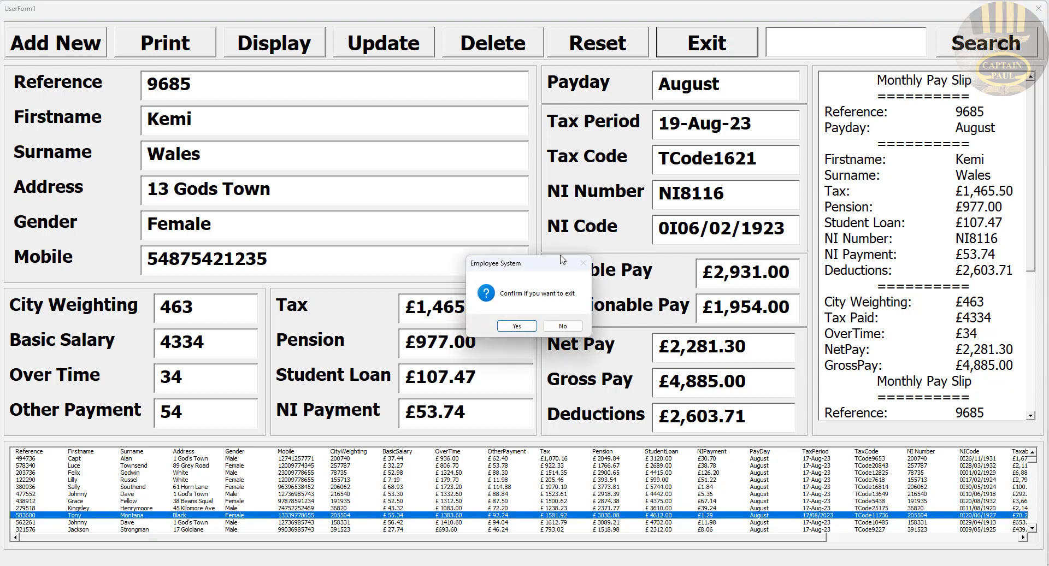
click(529, 330)
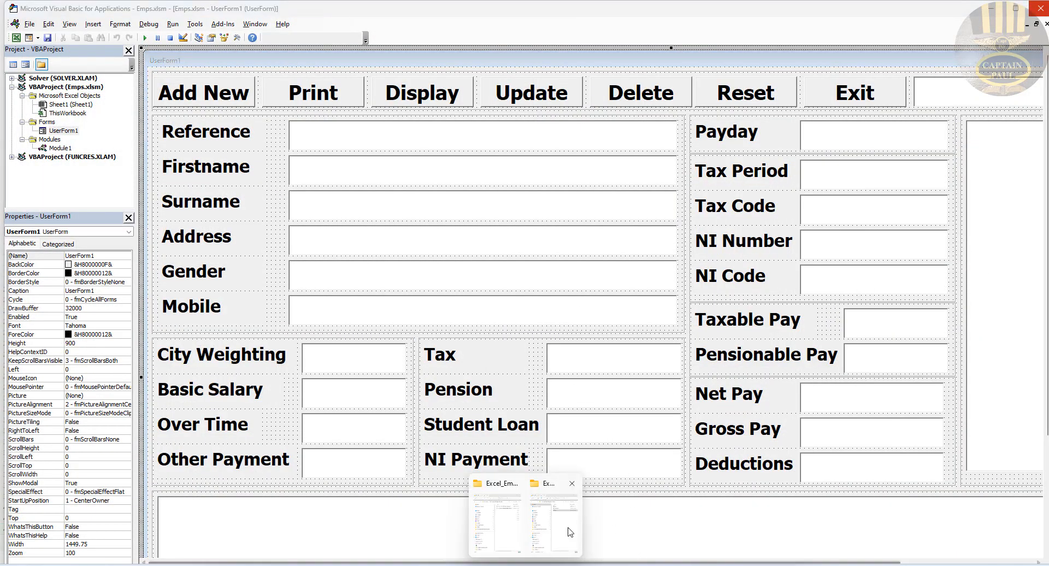
click(561, 537)
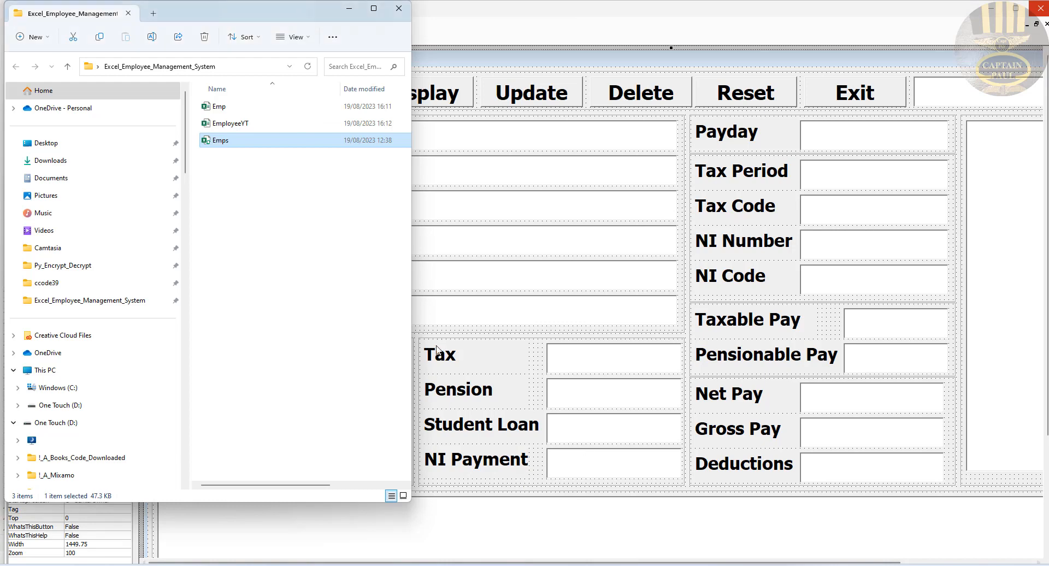
double_click(246, 127)
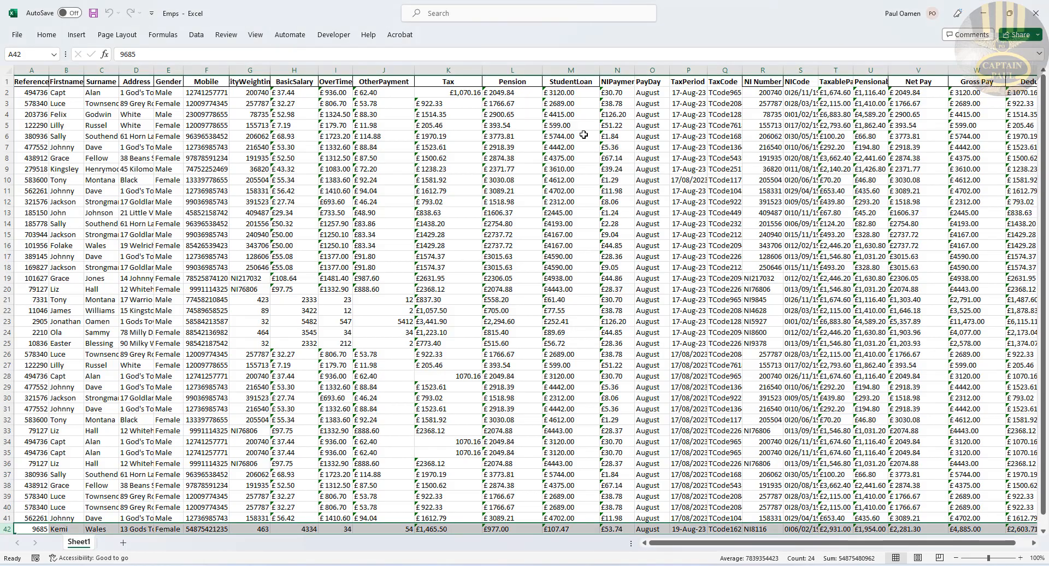
Step: Open the Visual Basic editor, view UserForm1 in the designer, then close the editor
click(333, 35)
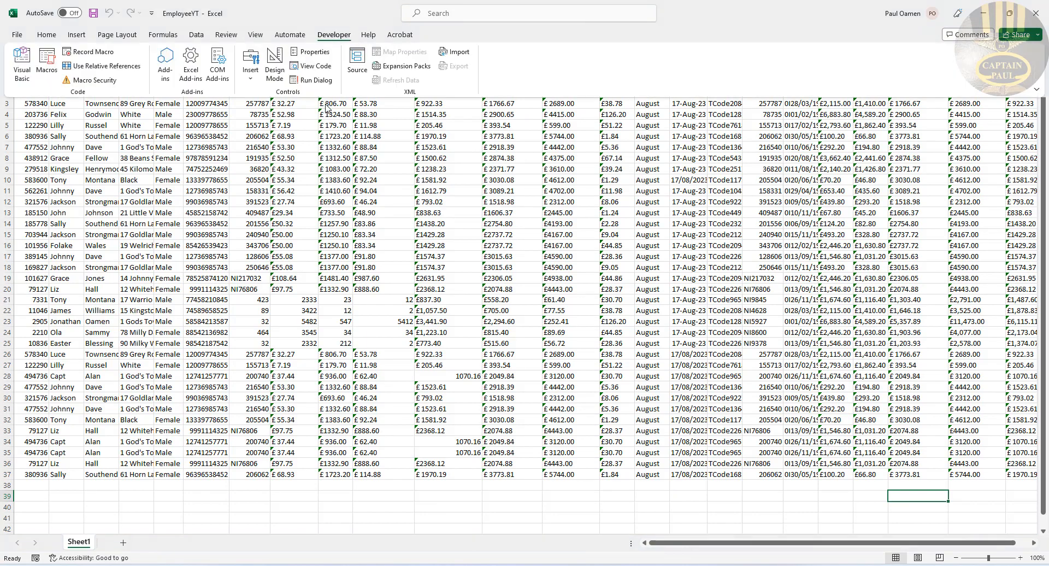
click(25, 75)
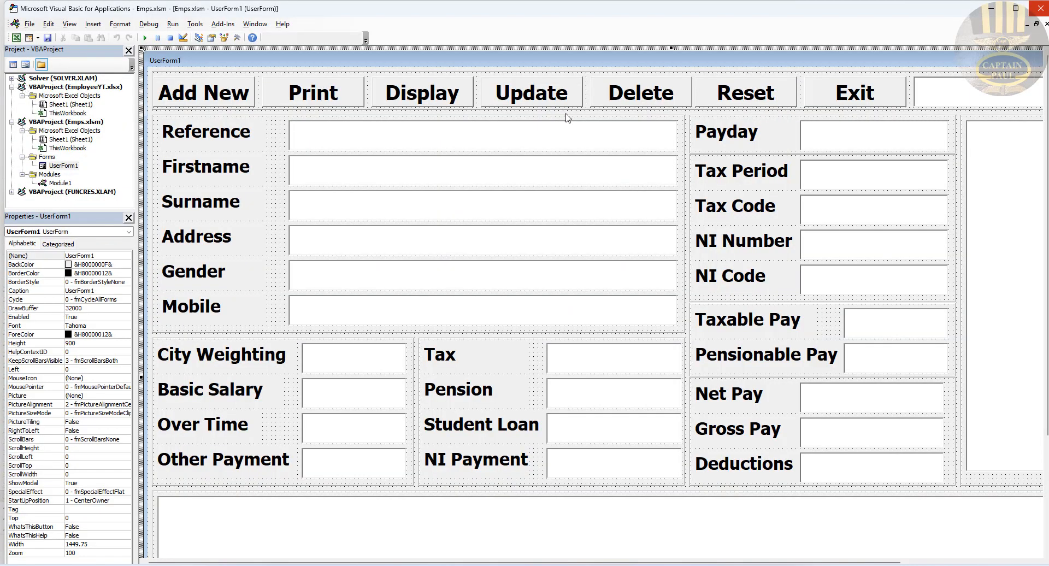
click(994, 9)
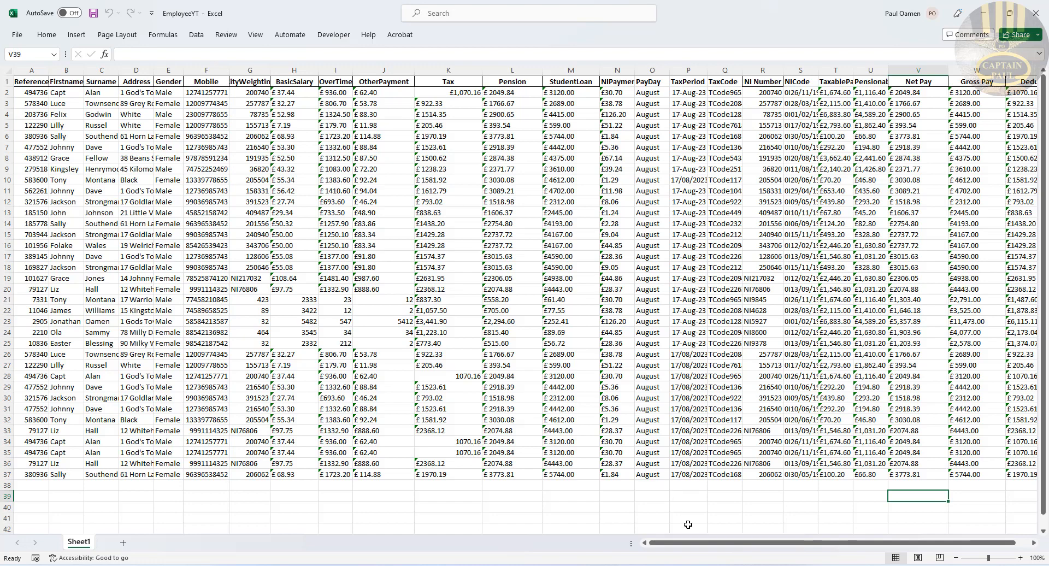
mouse_move(706, 560)
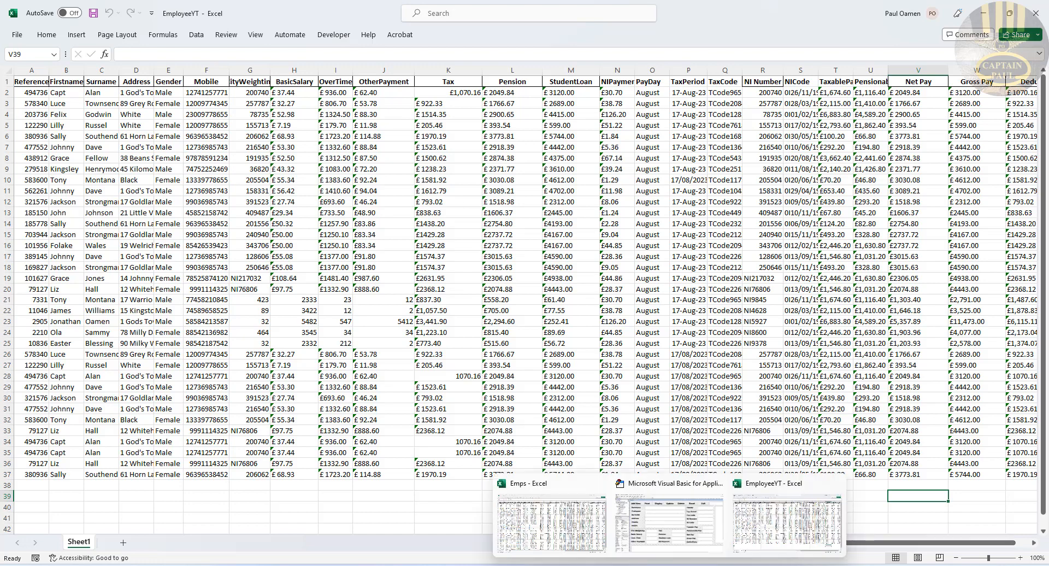
click(689, 538)
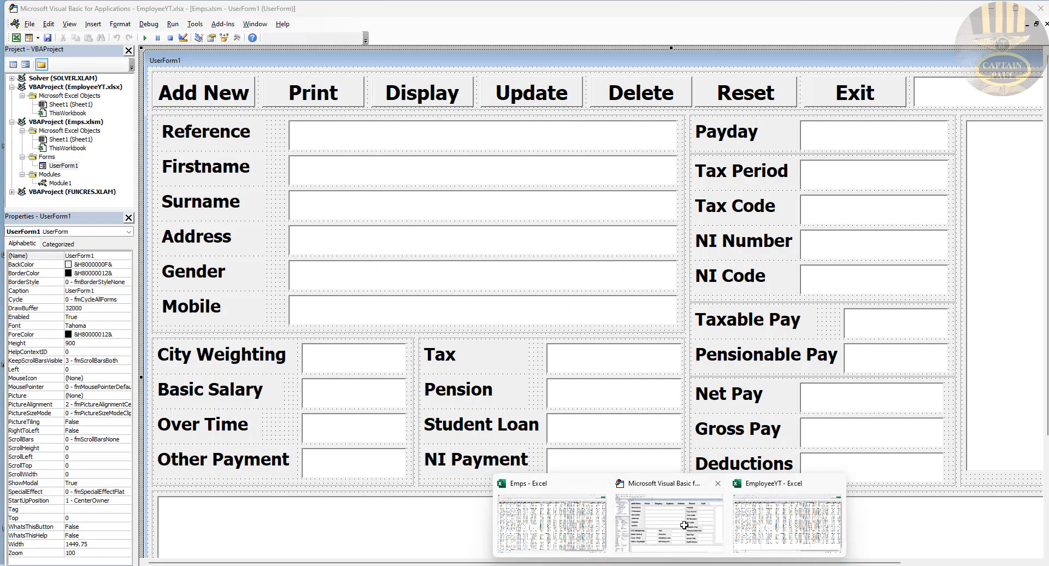
double_click(64, 166)
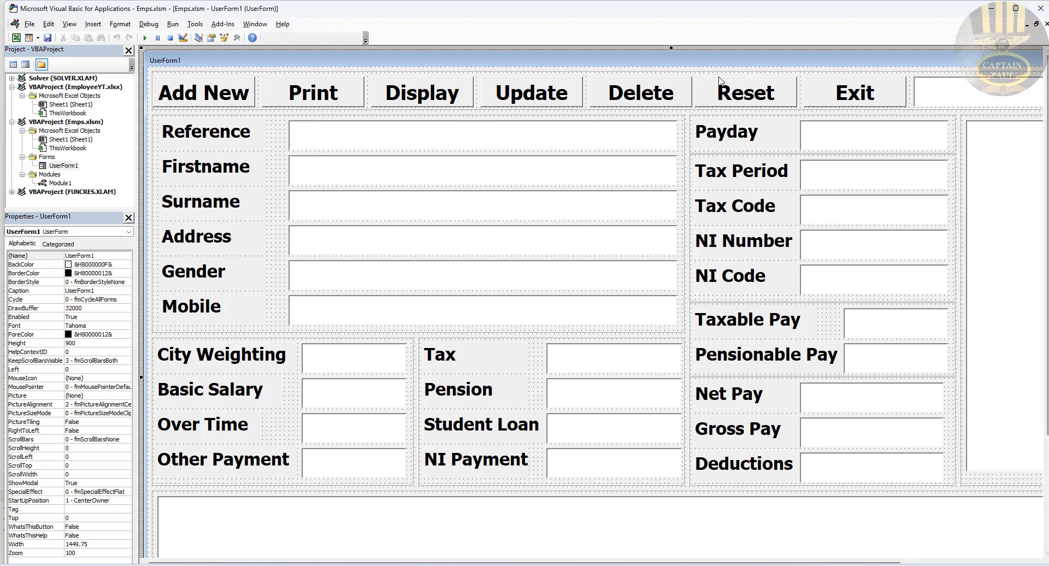
click(1040, 8)
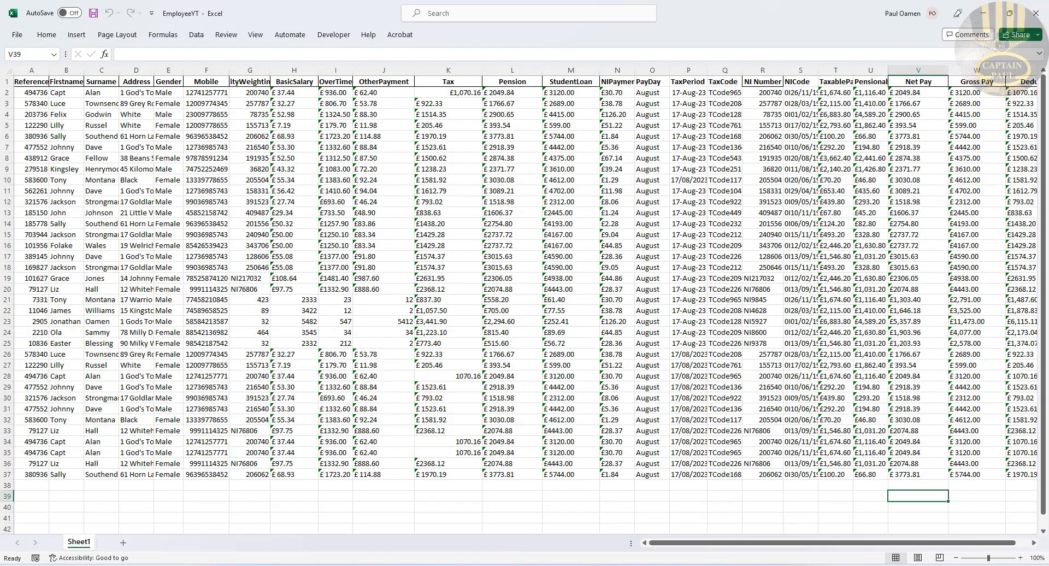
Step: Close the Emps workbook, saving its changes
mouse_move(766, 565)
mouse_move(669, 565)
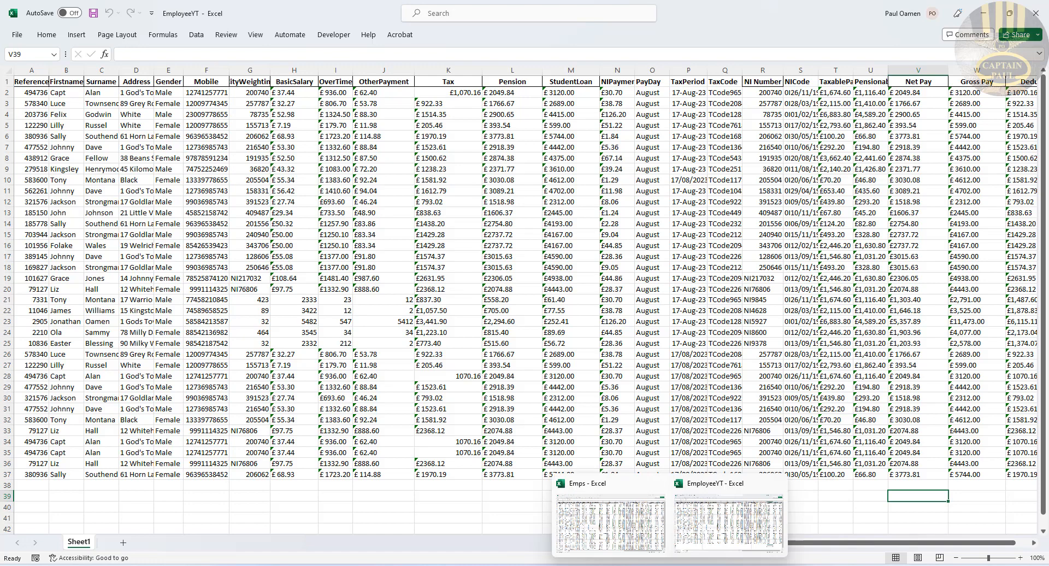
click(623, 547)
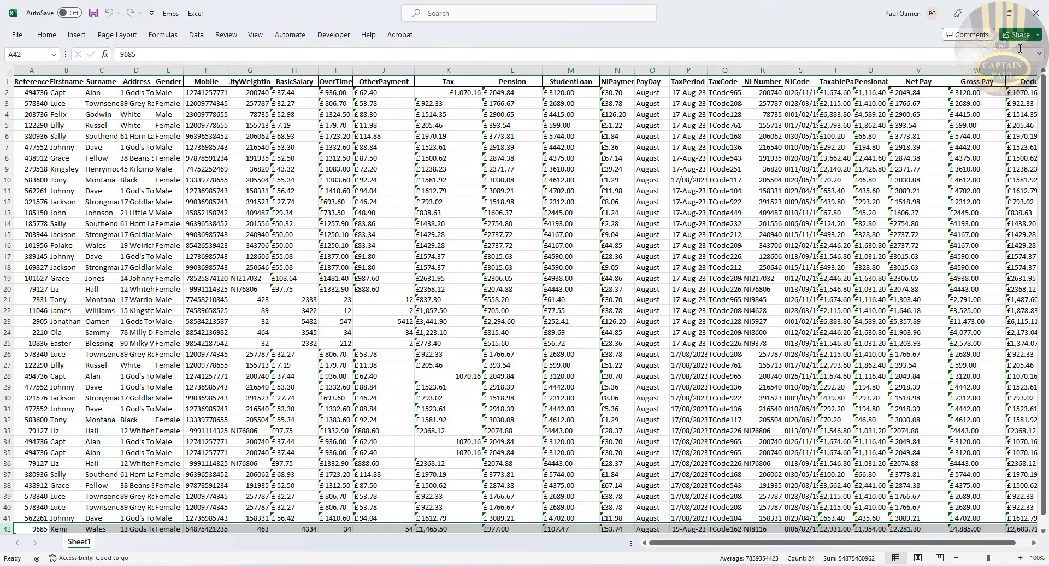
click(1035, 12)
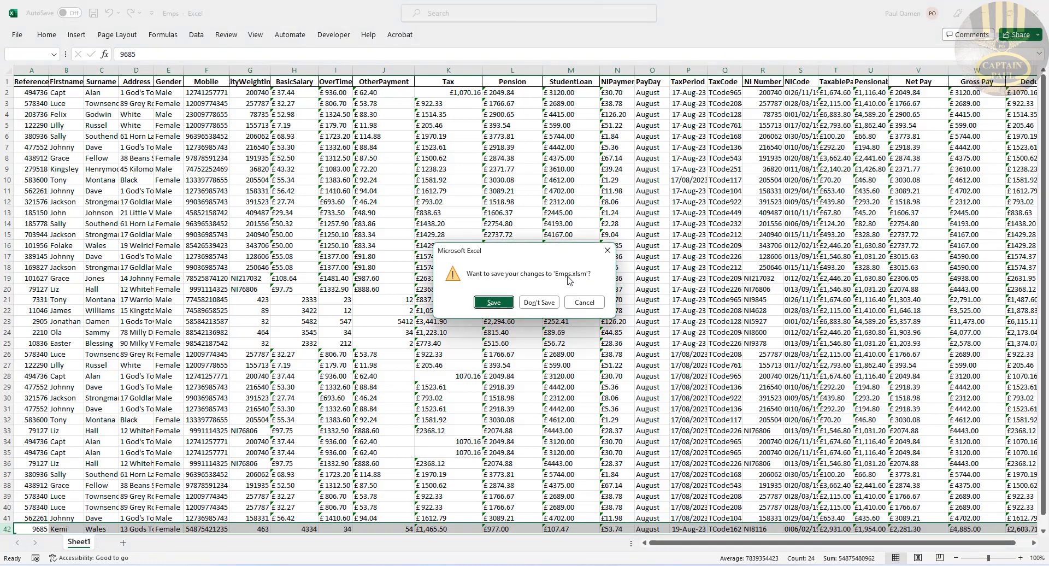
click(493, 302)
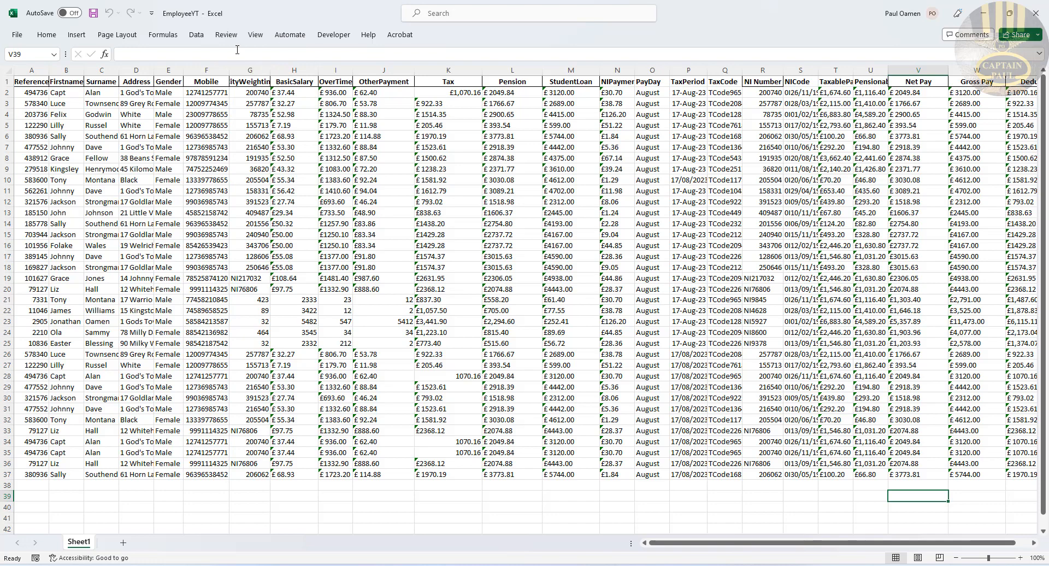
click(335, 36)
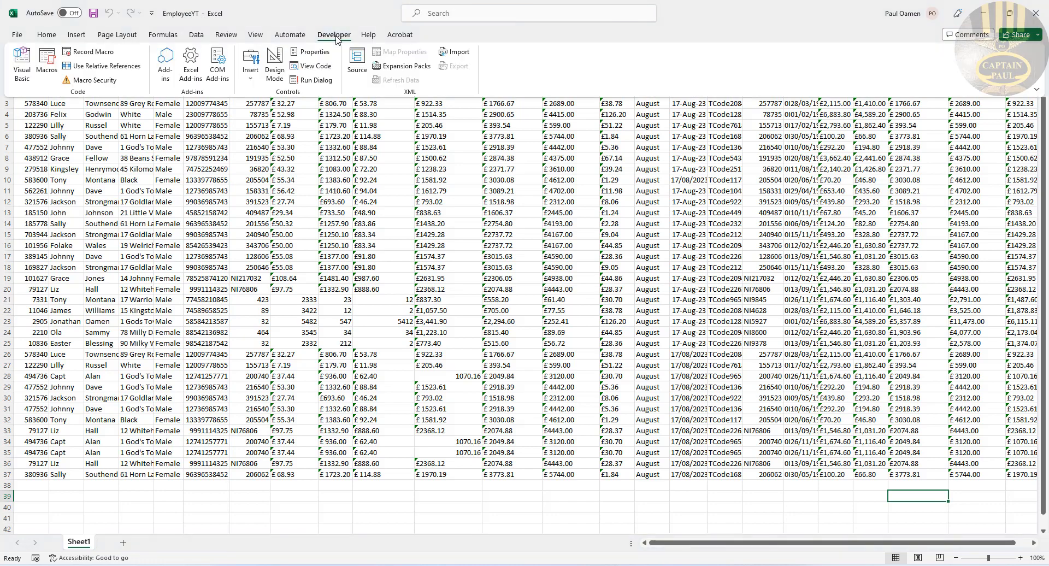
Step: Insert a new blank UserForm into the EmployeeYT project via Insert > UserForm
click(24, 82)
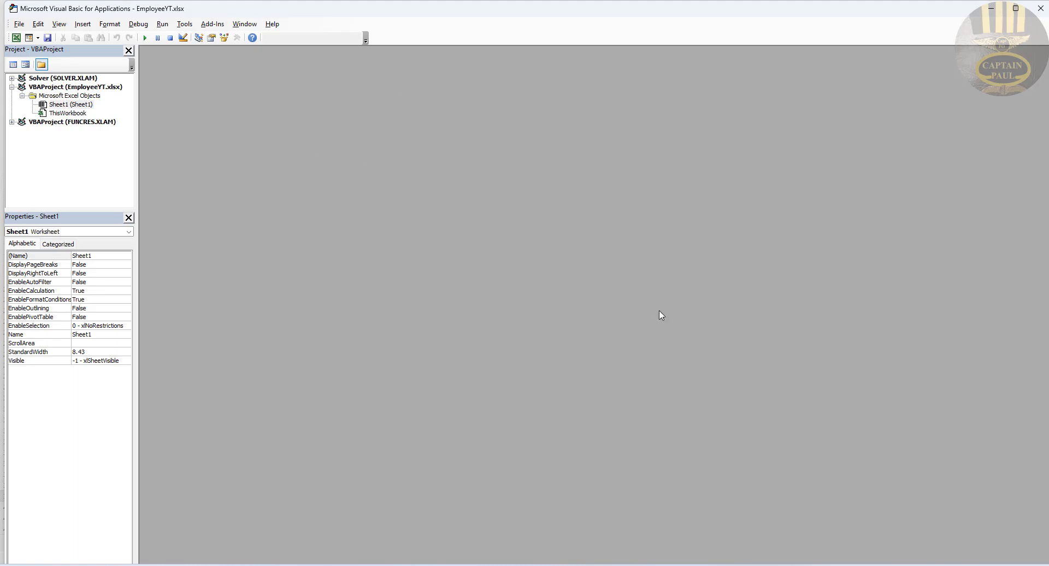
click(86, 28)
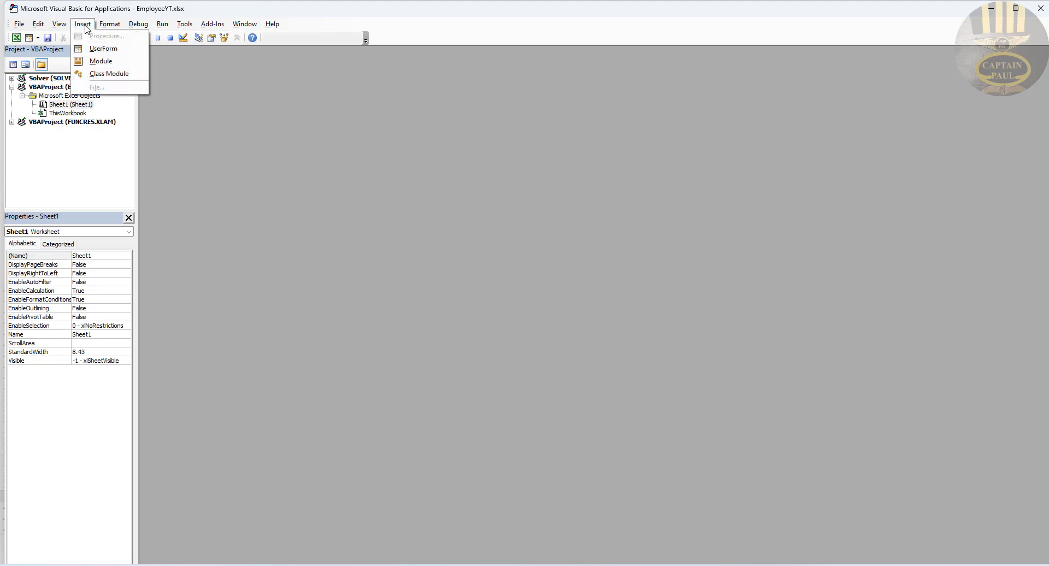
click(100, 53)
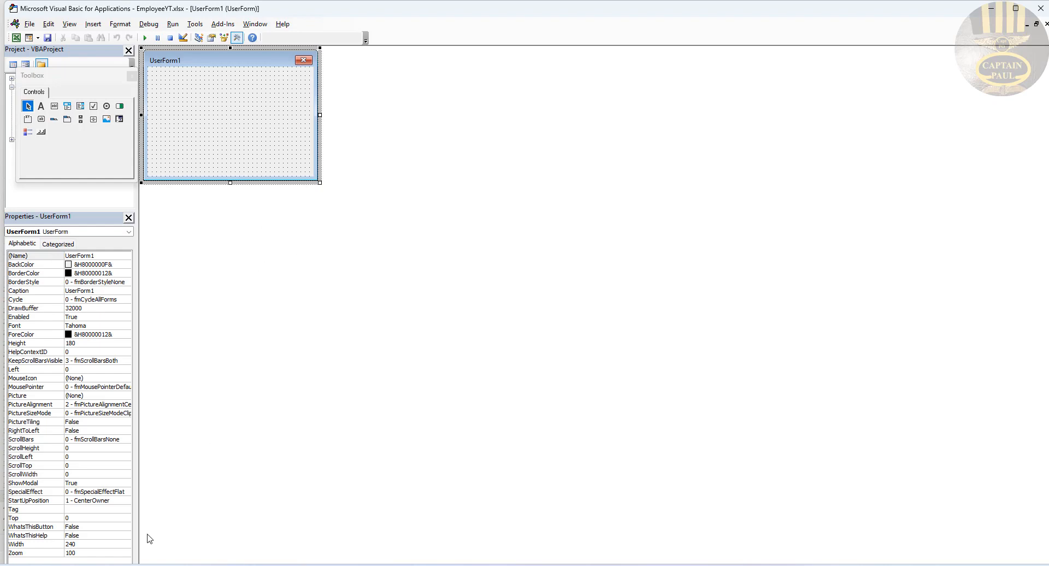
click(96, 553)
click(76, 545)
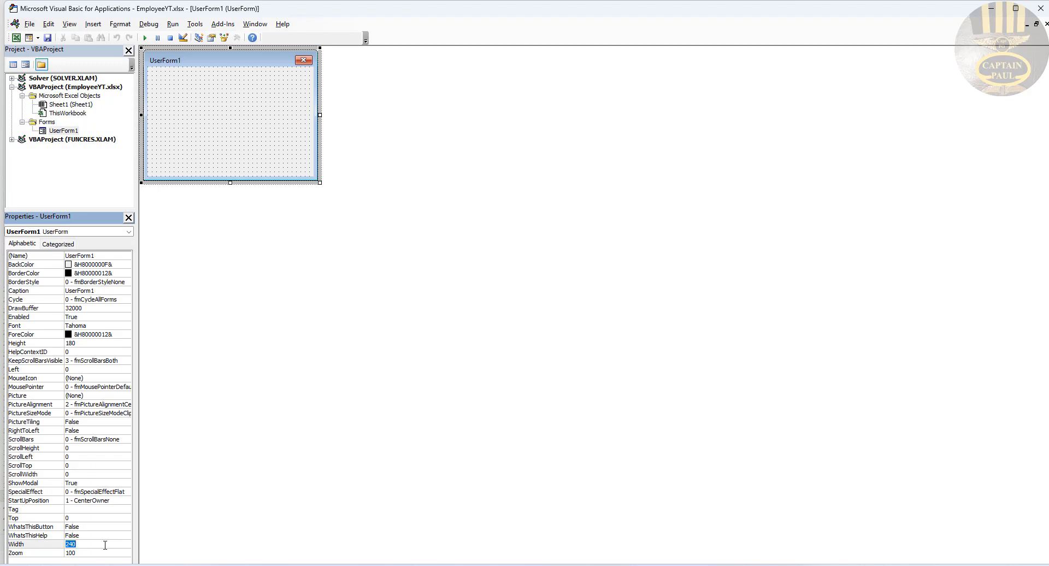
Step: Set UserForm1's Width to 1500 and Height to 1000 in the Properties window
text(lstReceipt)
drag(110, 548, 62, 549)
text(1500)
key(Return)
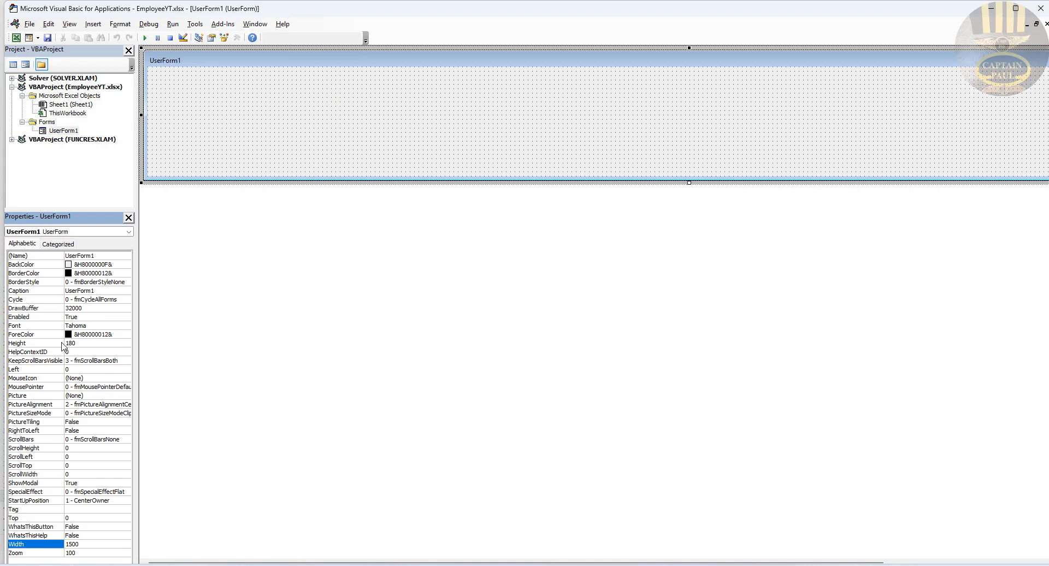
click(84, 343)
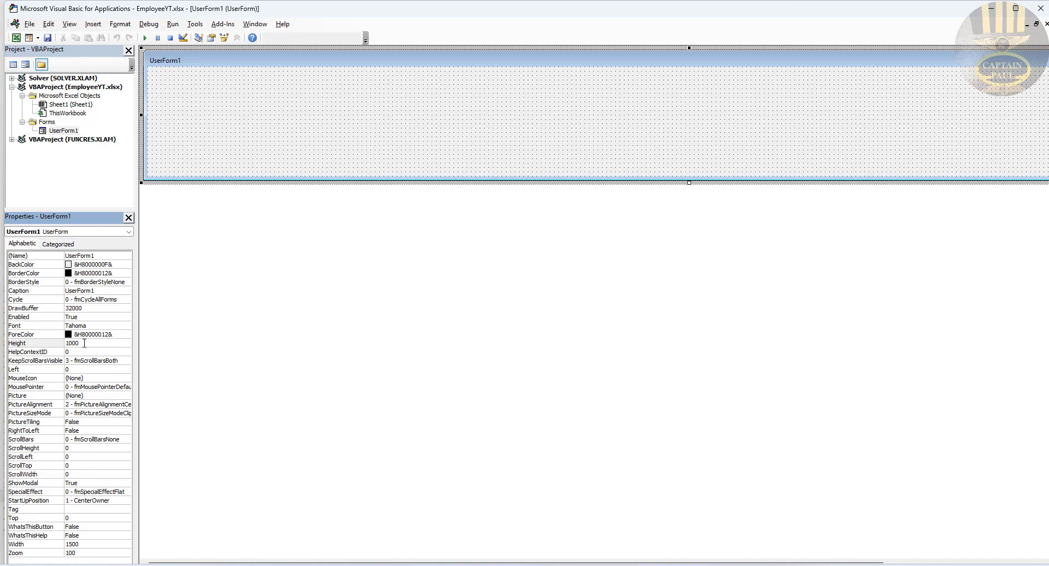
key(Return)
click(306, 153)
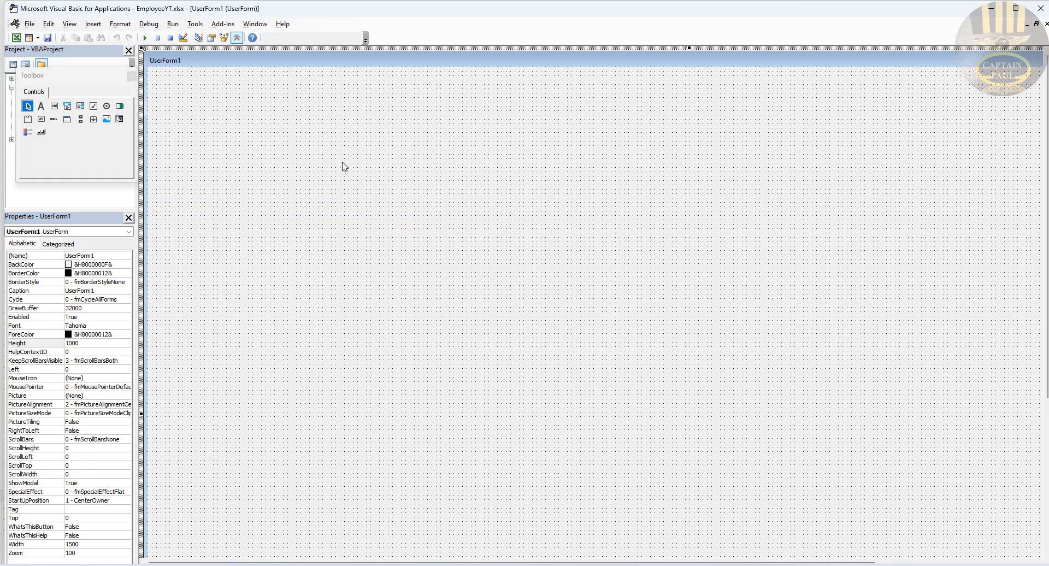
Step: Test-run UserForm1 twice to check that its 1449.75 width fits the screen
click(144, 38)
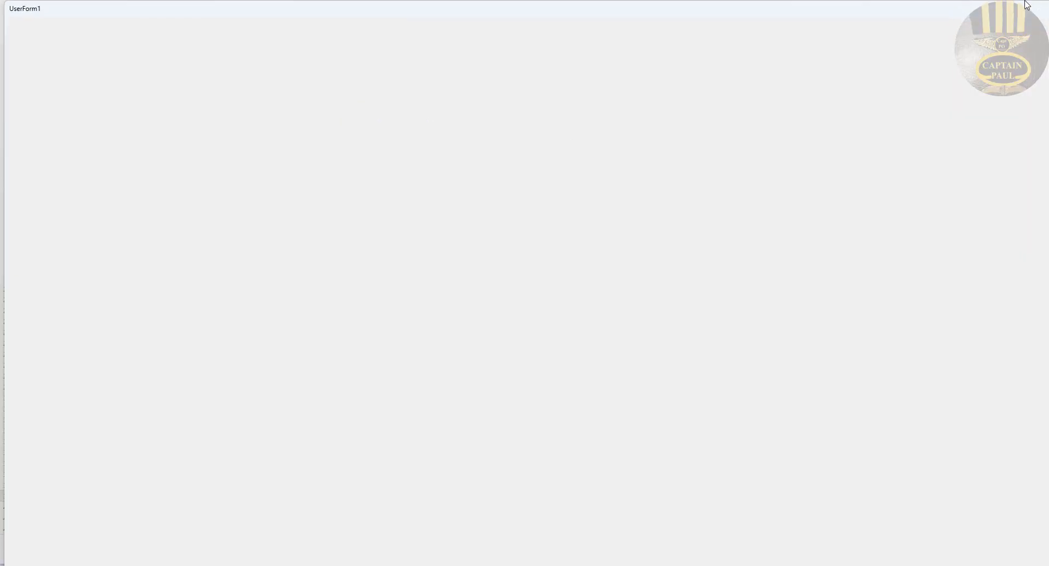
drag(1020, 12, 992, 15)
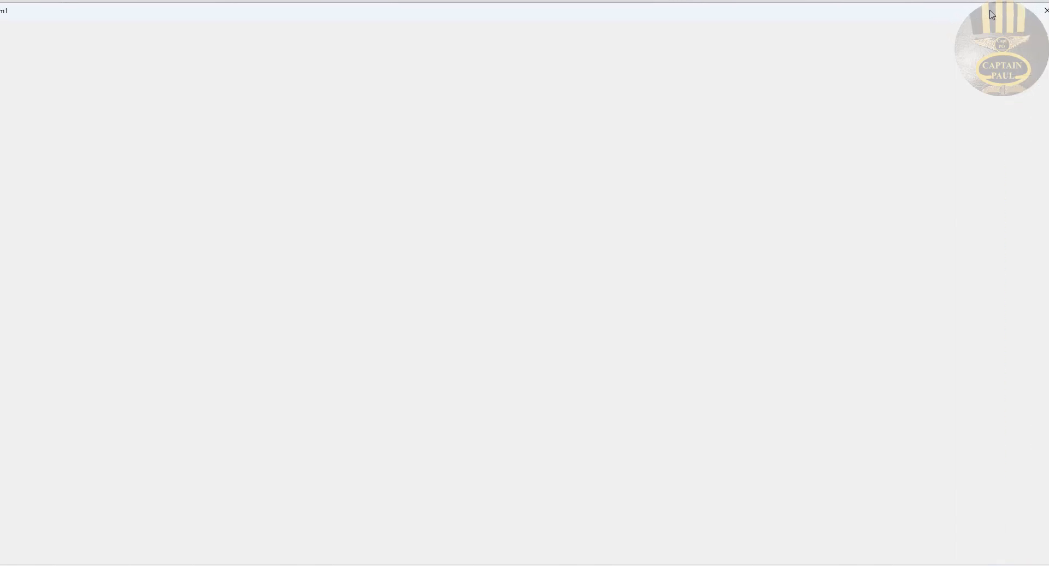
drag(339, 11, 370, 7)
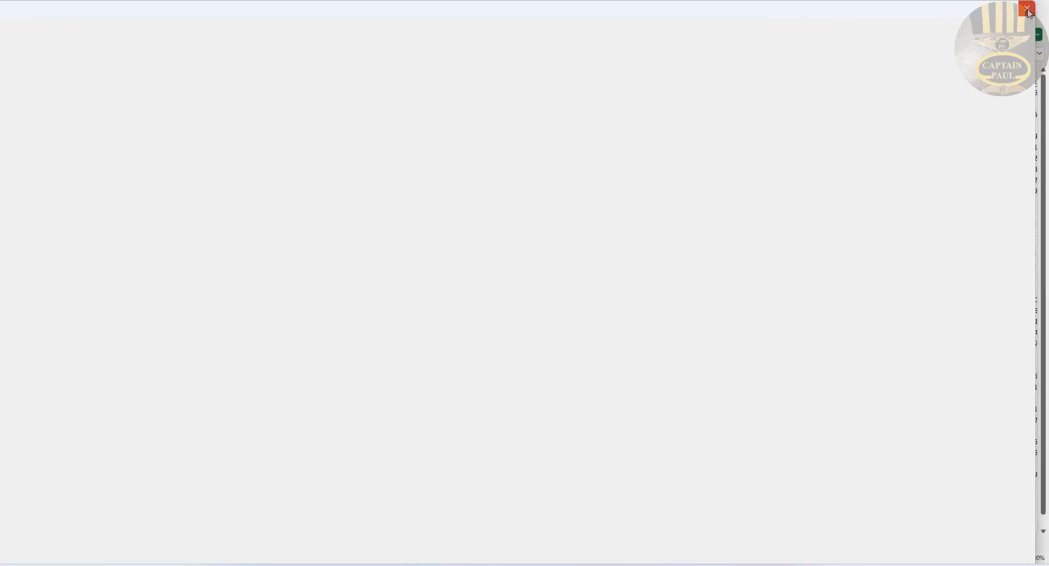
click(1028, 9)
click(145, 38)
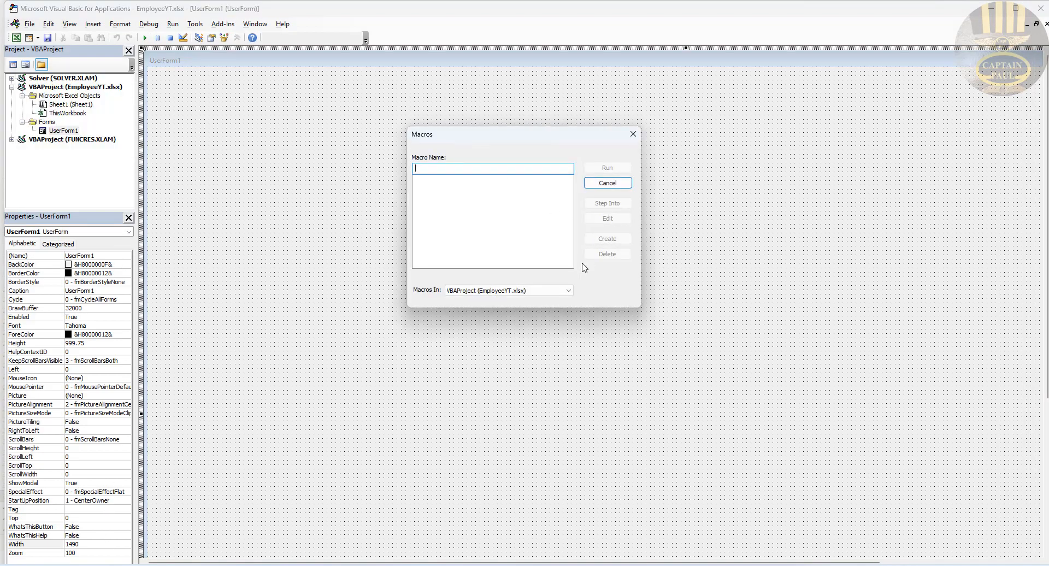
click(632, 134)
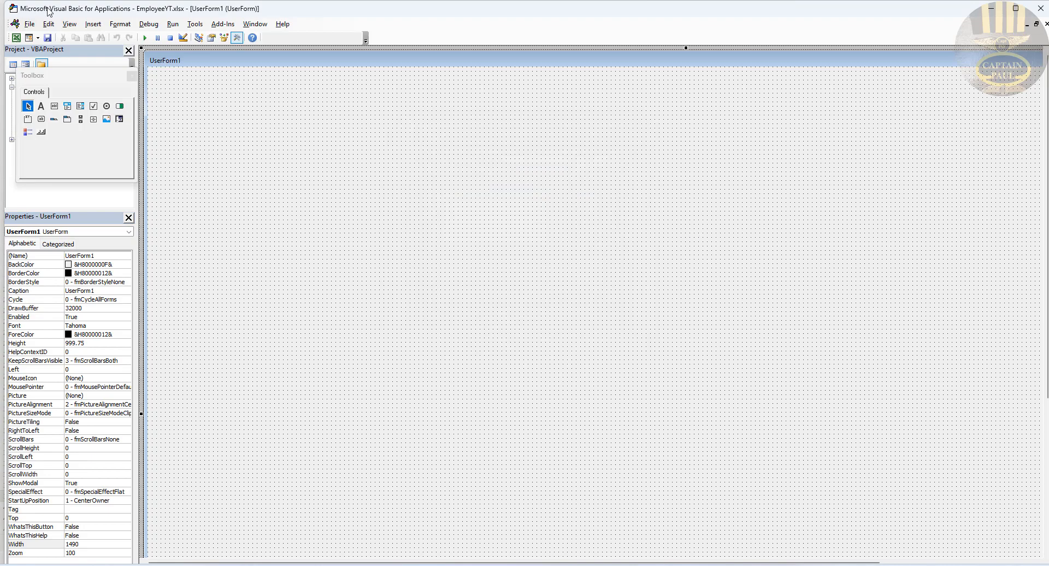
click(145, 38)
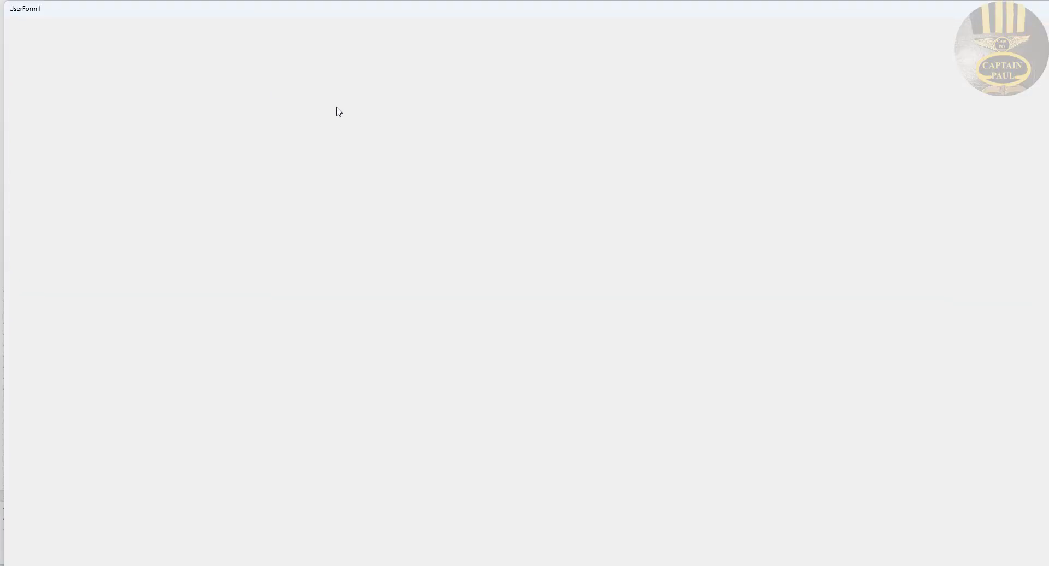
mouse_move(376, 10)
mouse_down()
mouse_move(348, 10)
mouse_move(375, 14)
mouse_move(367, 11)
mouse_up()
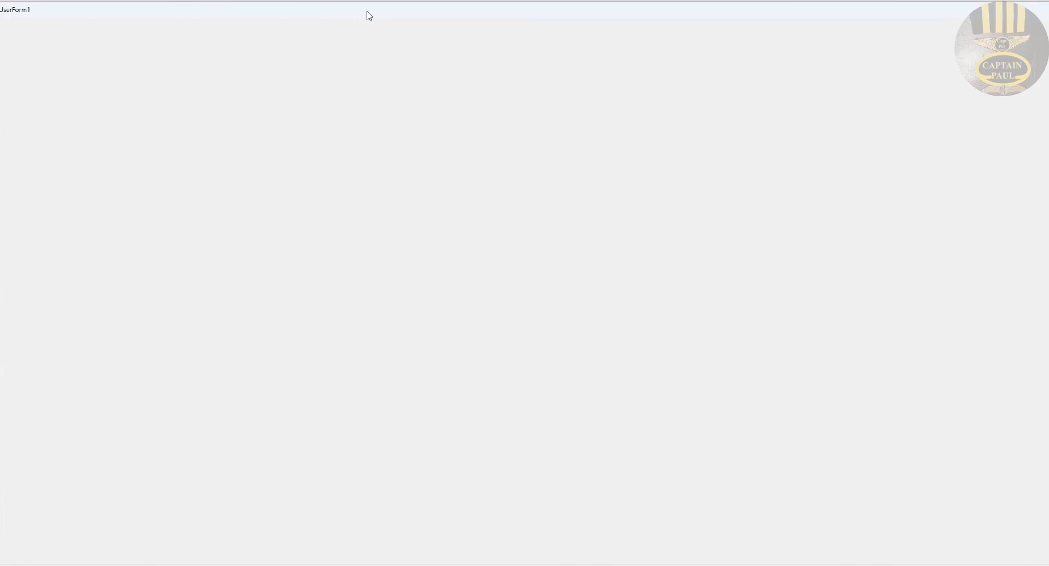
drag(916, 9, 888, 9)
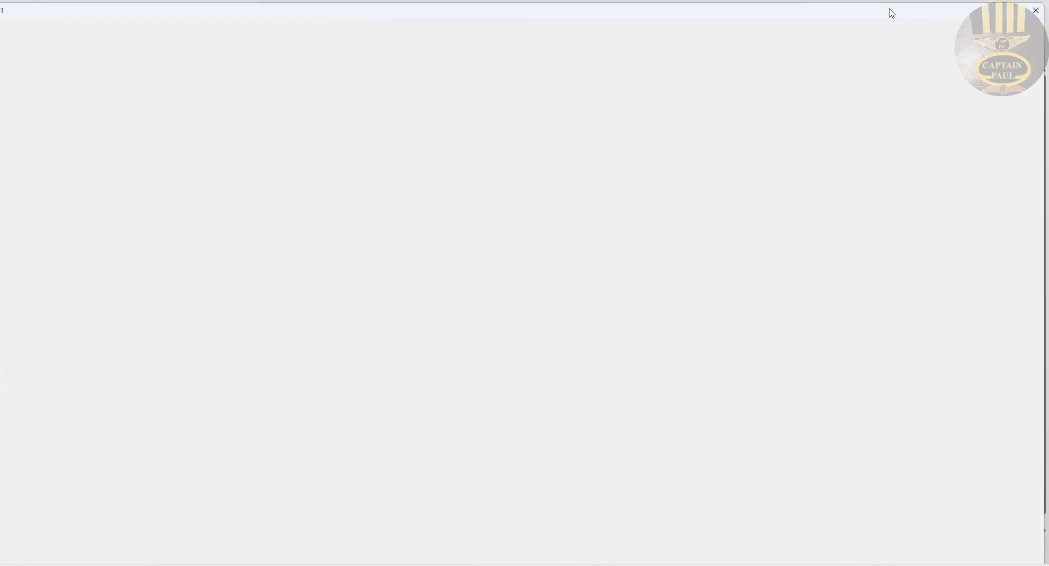
click(1042, 16)
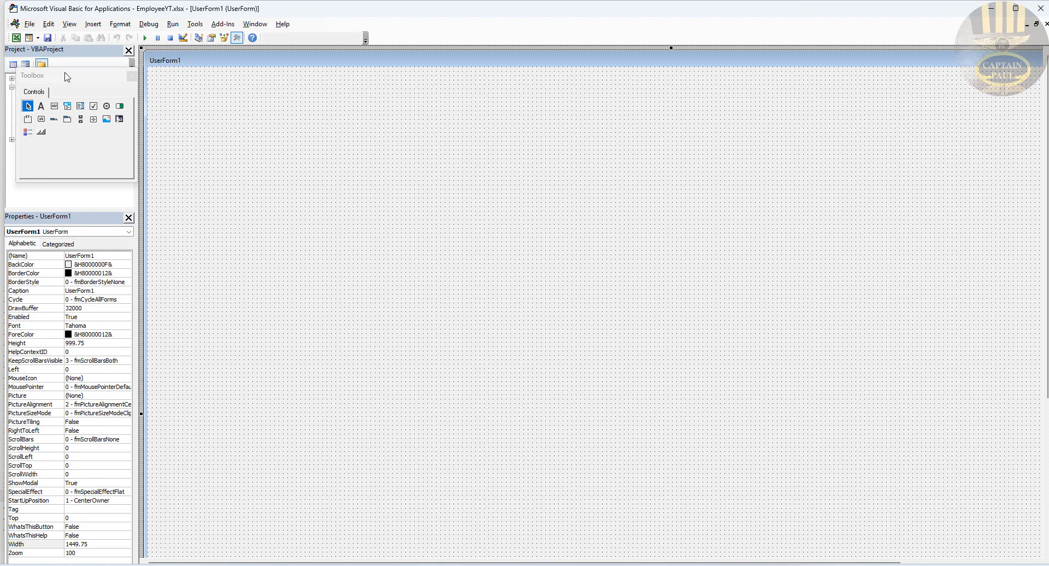
Step: Draw Frame1 near the top of the form and clear its caption
drag(66, 78, 86, 94)
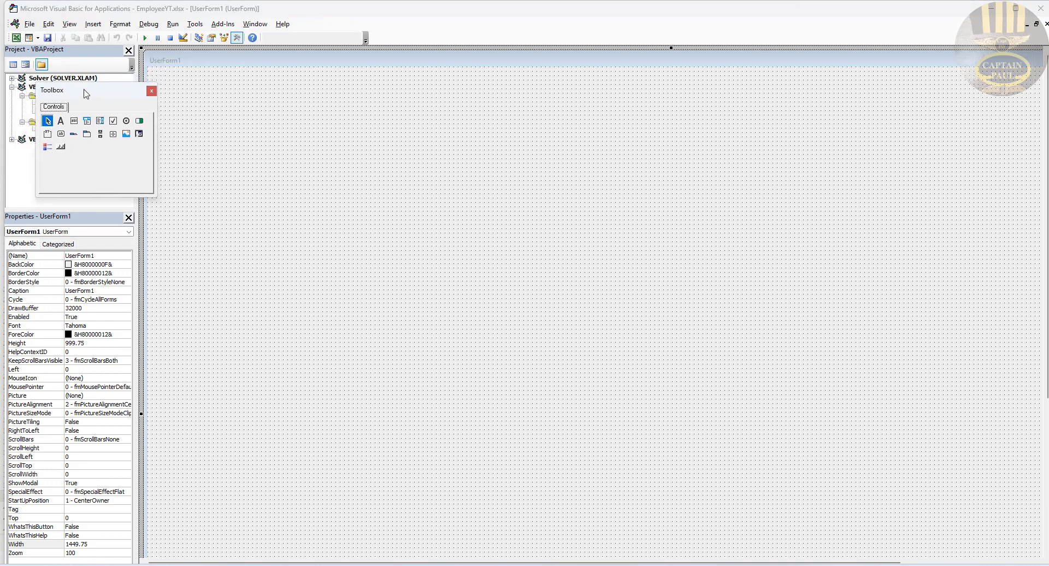
click(47, 134)
mouse_move(176, 78)
mouse_down()
mouse_move(286, 90)
mouse_move(459, 171)
mouse_move(512, 142)
mouse_up()
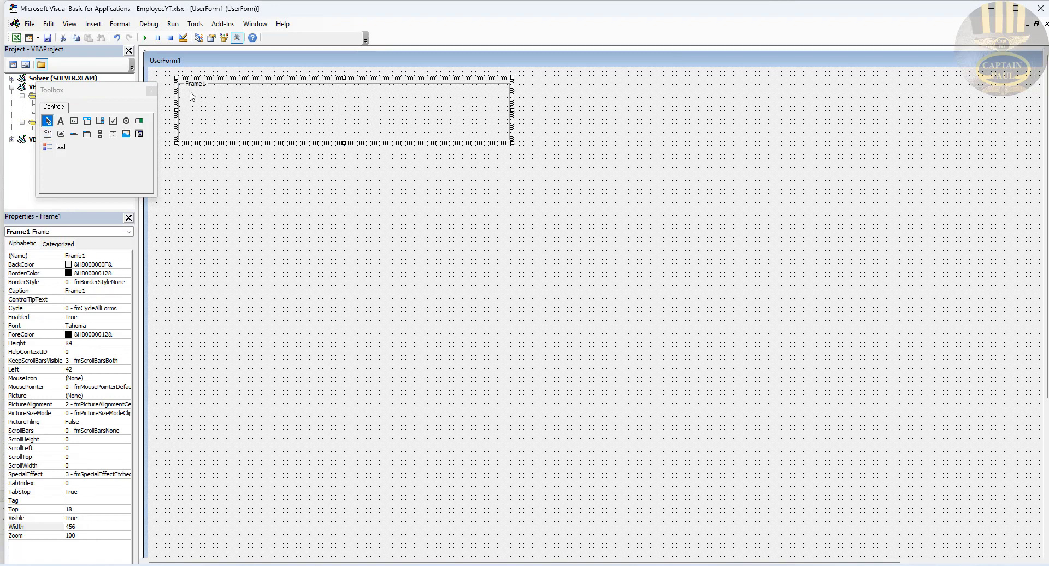
drag(107, 94, 74, 94)
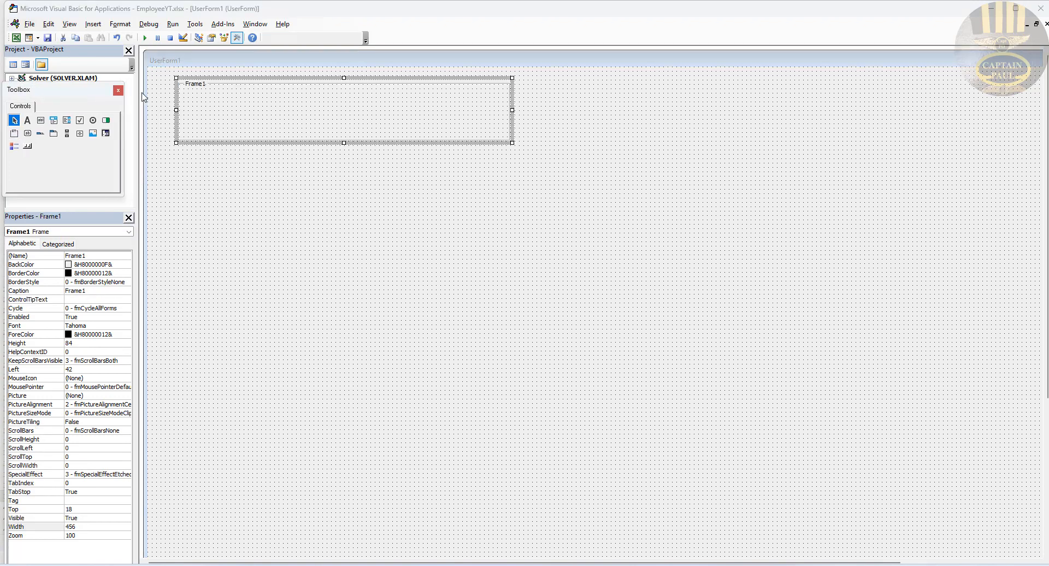
double_click(94, 290)
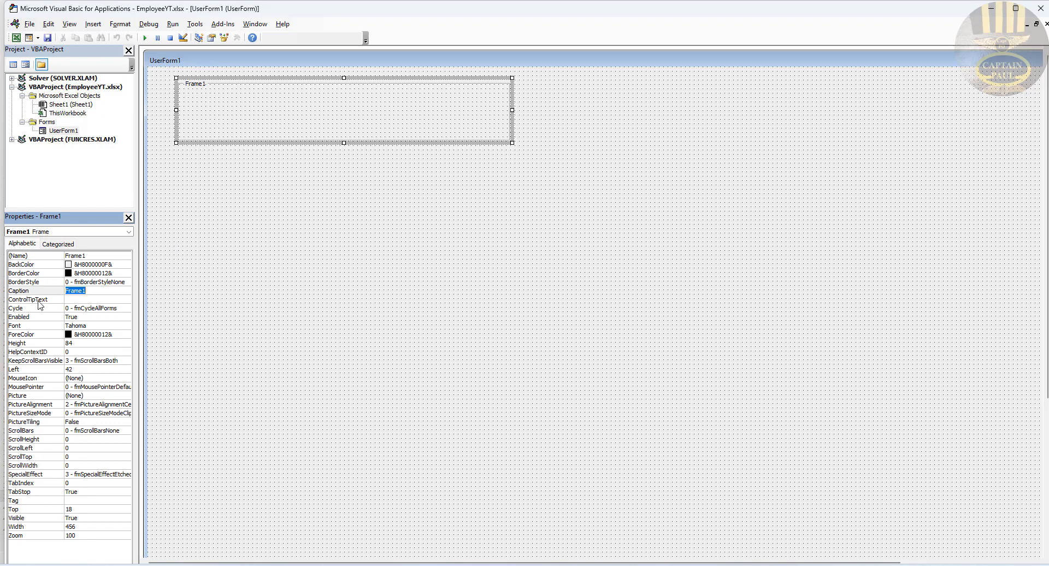
key(Delete)
click(340, 236)
Step: Move Frame1 to Left 6, Top 12 and stretch it to width 1422 across the form
click(297, 126)
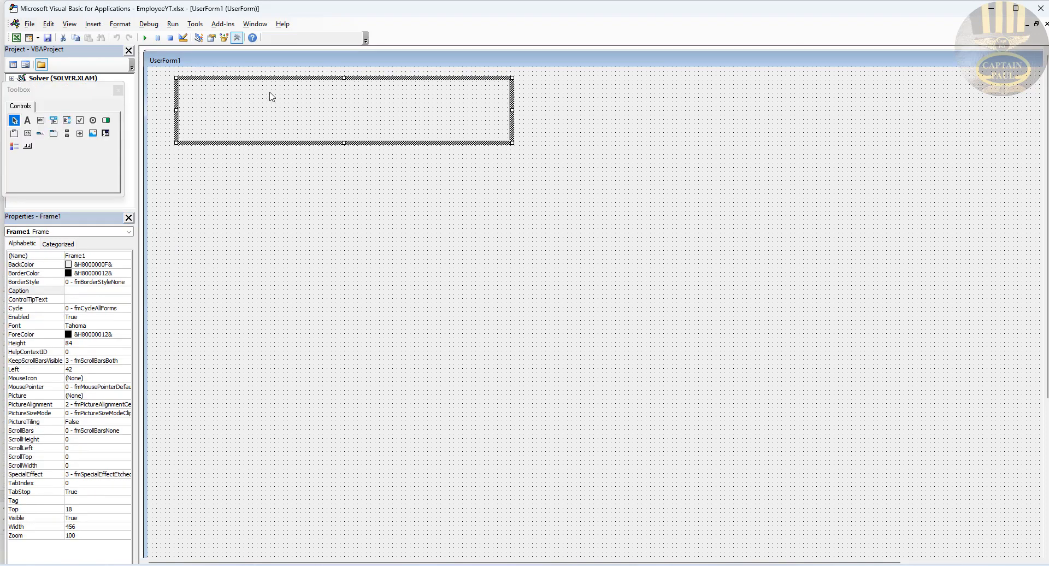
drag(280, 80, 254, 75)
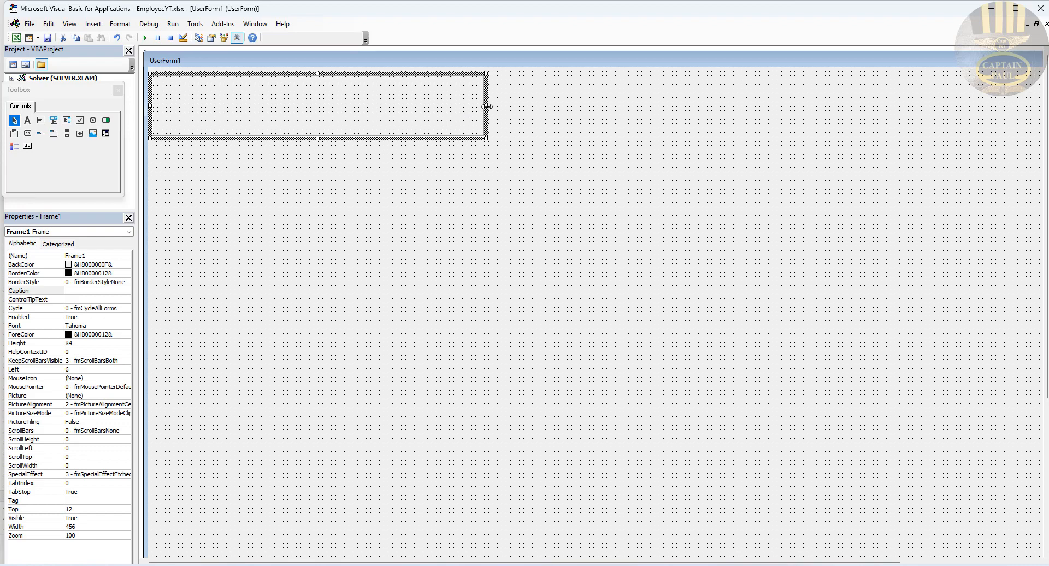
drag(687, 121, 989, 125)
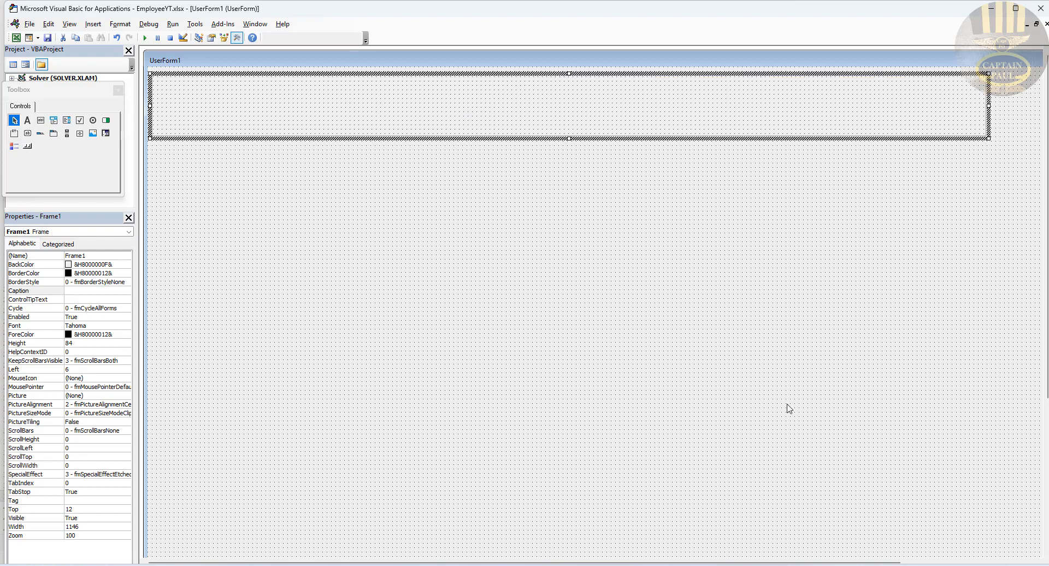
drag(850, 562, 984, 563)
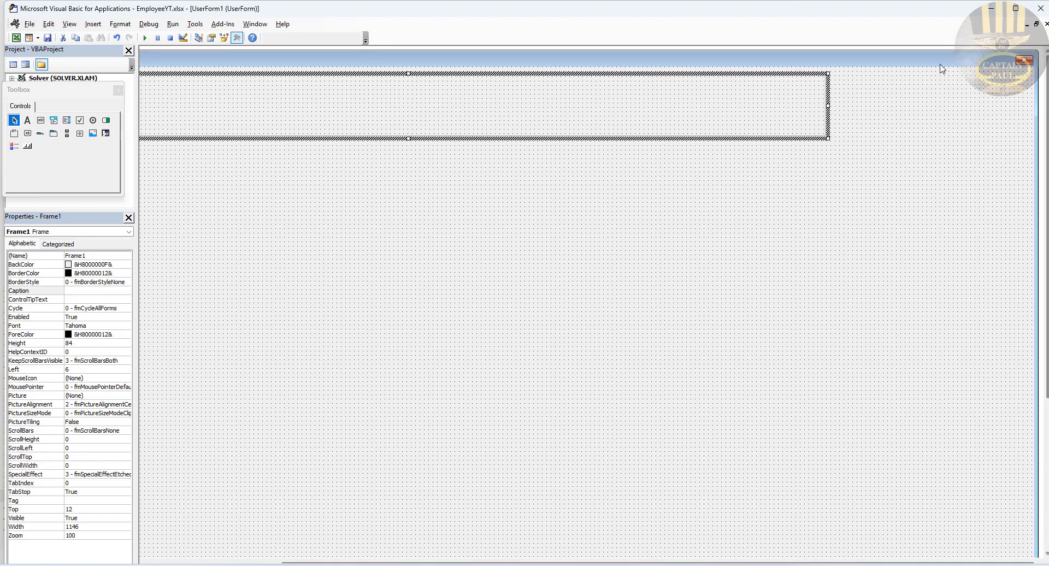
drag(981, 107, 1029, 103)
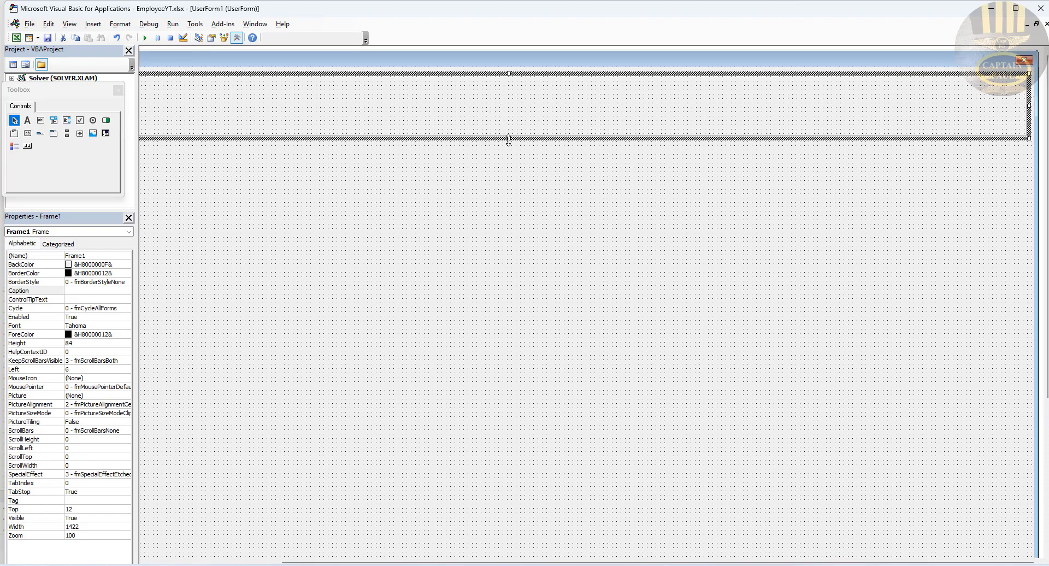
drag(508, 138, 510, 123)
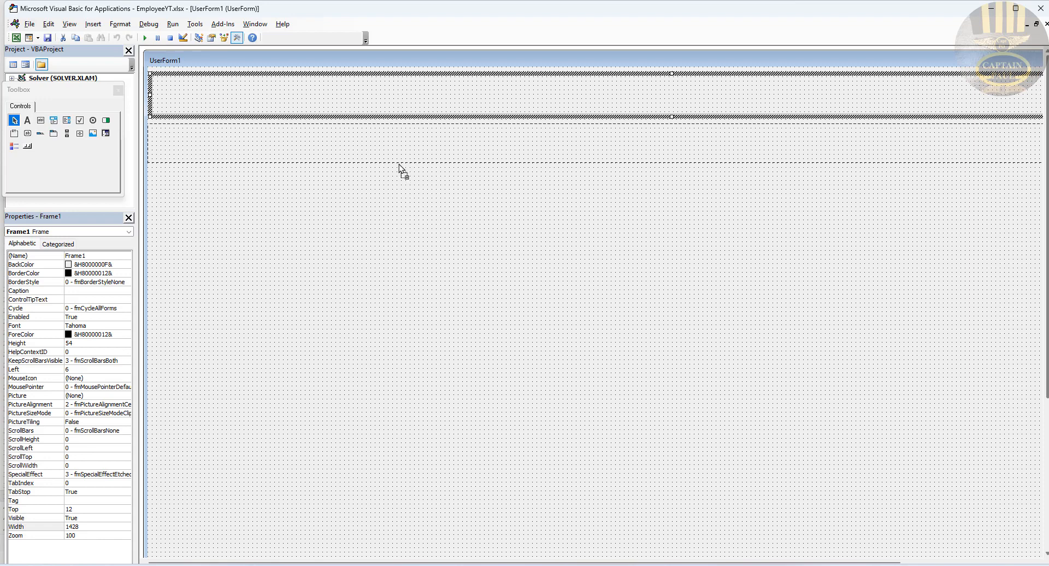
Step: Duplicate the header frame below it as Frame2 at Top 78
drag(402, 166, 402, 167)
click(431, 195)
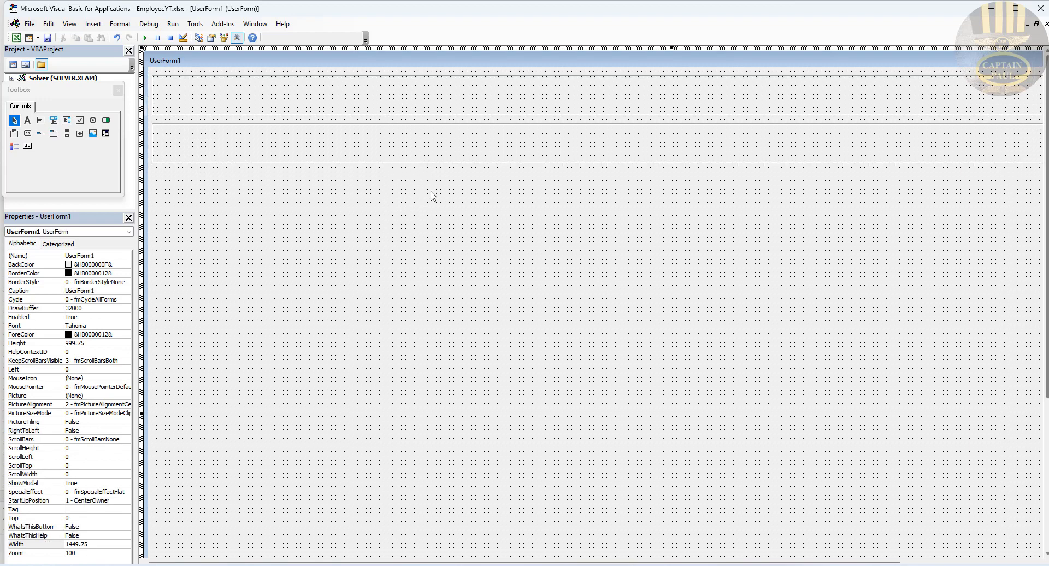
click(223, 146)
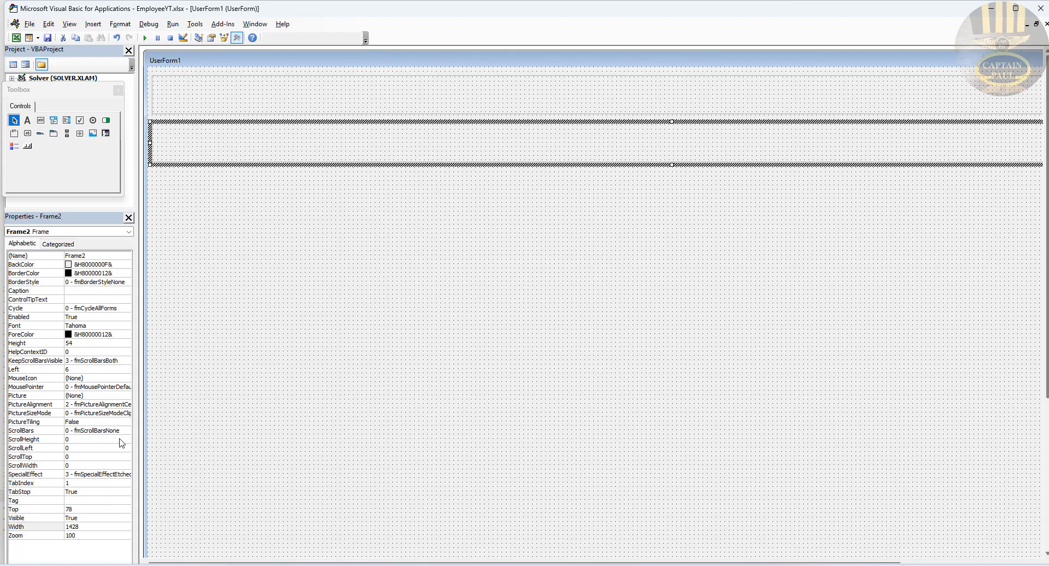
Step: Size Frame2 to 732 by 300 and copy it below as Frame3 at Top 390
click(87, 528)
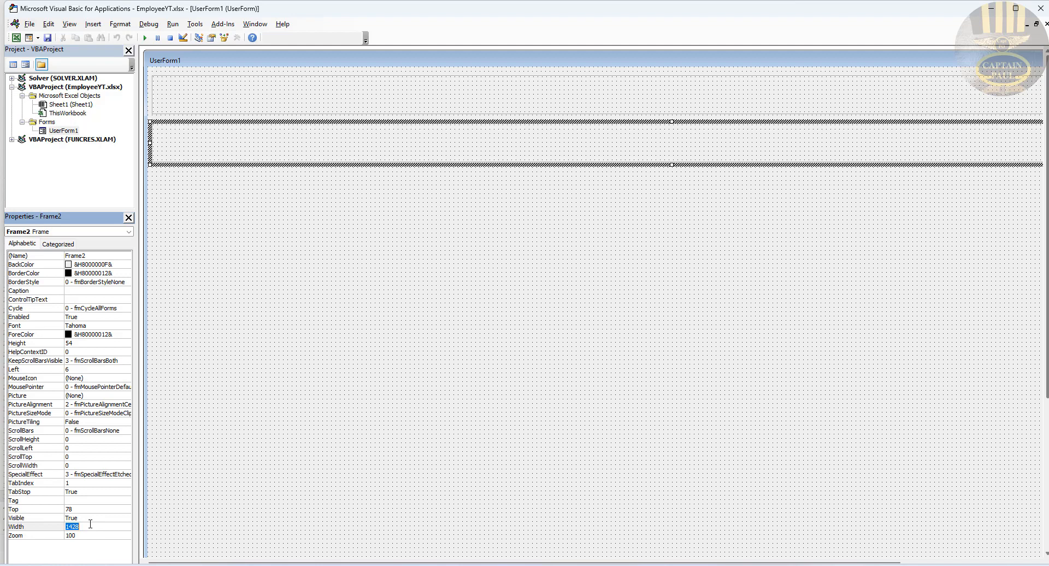
text(732)
click(81, 345)
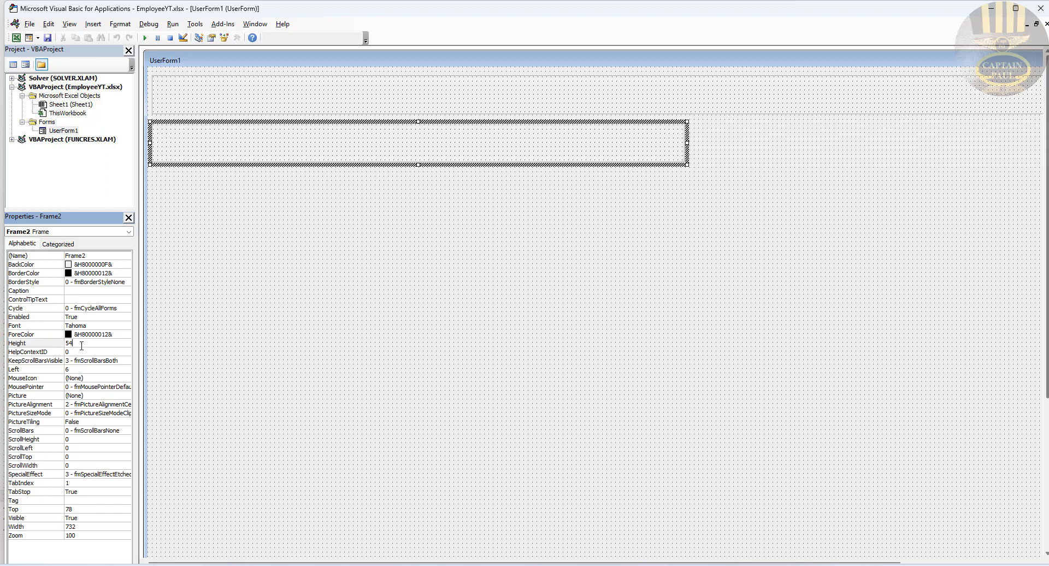
text(300)
key(Return)
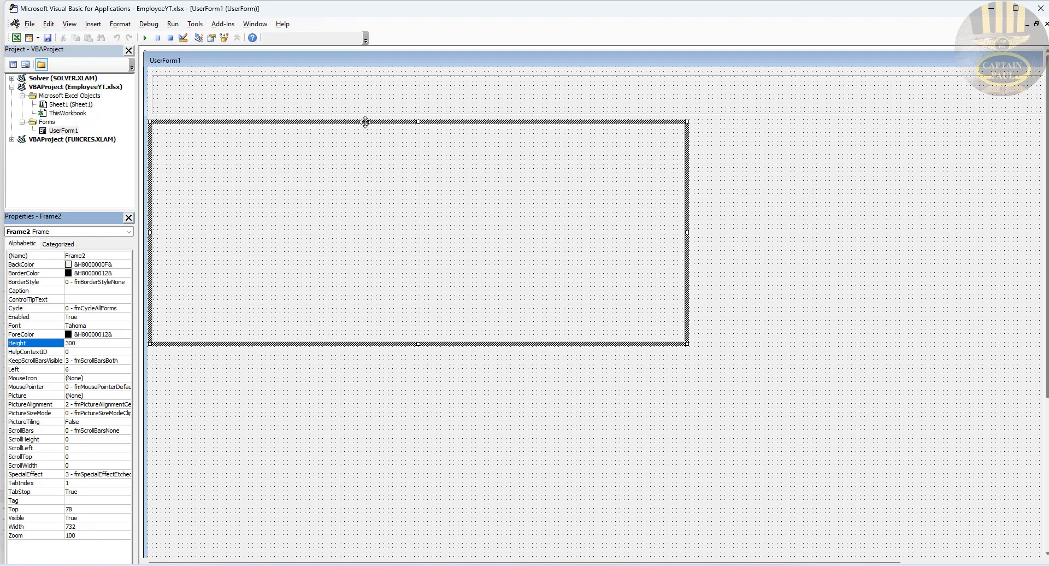
drag(363, 122, 370, 350)
drag(367, 354, 364, 350)
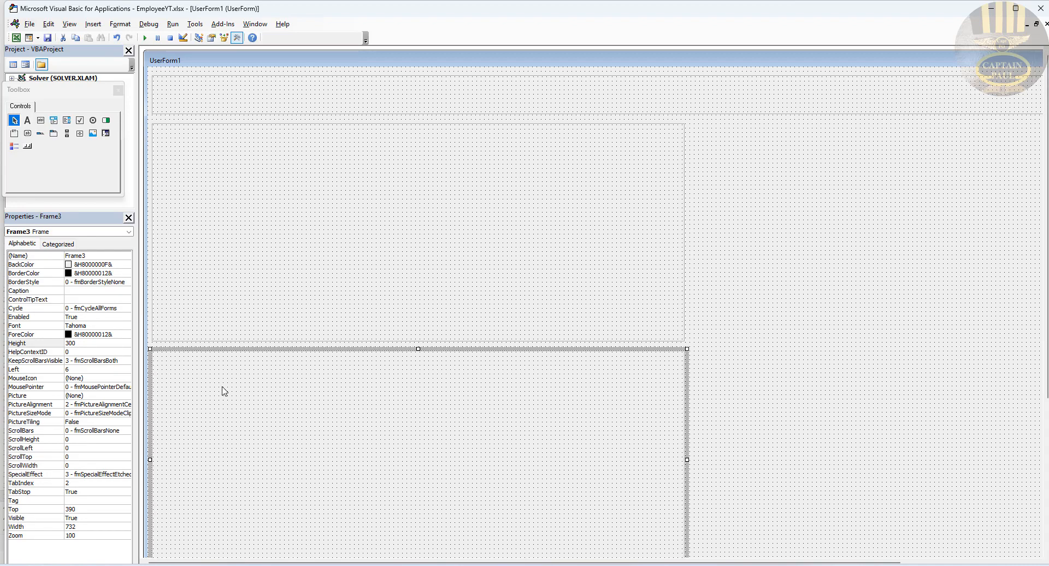
Step: Resize Frame3 to width 360 and height 204
click(79, 509)
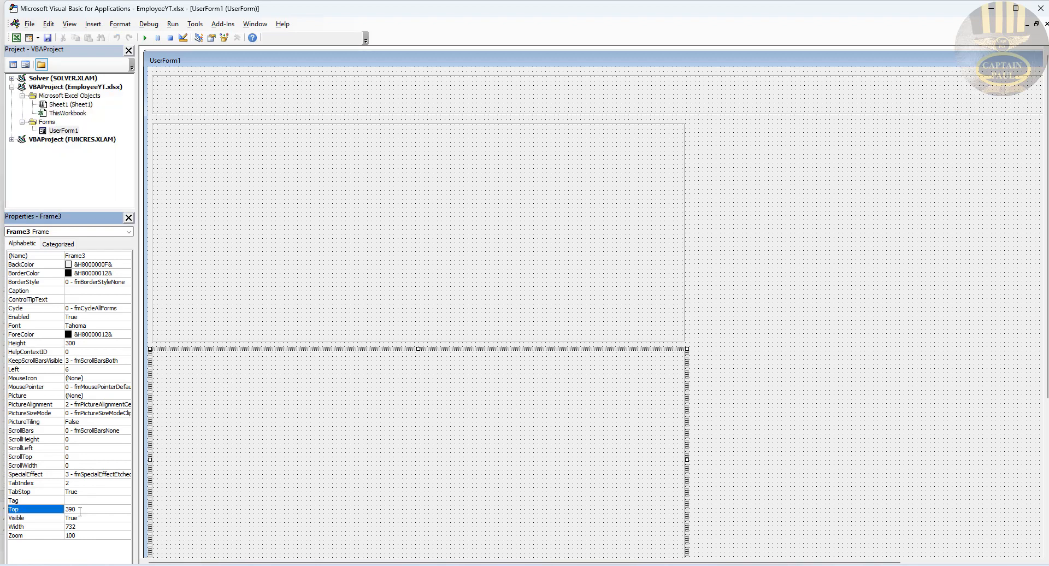
click(81, 526)
double_click(81, 526)
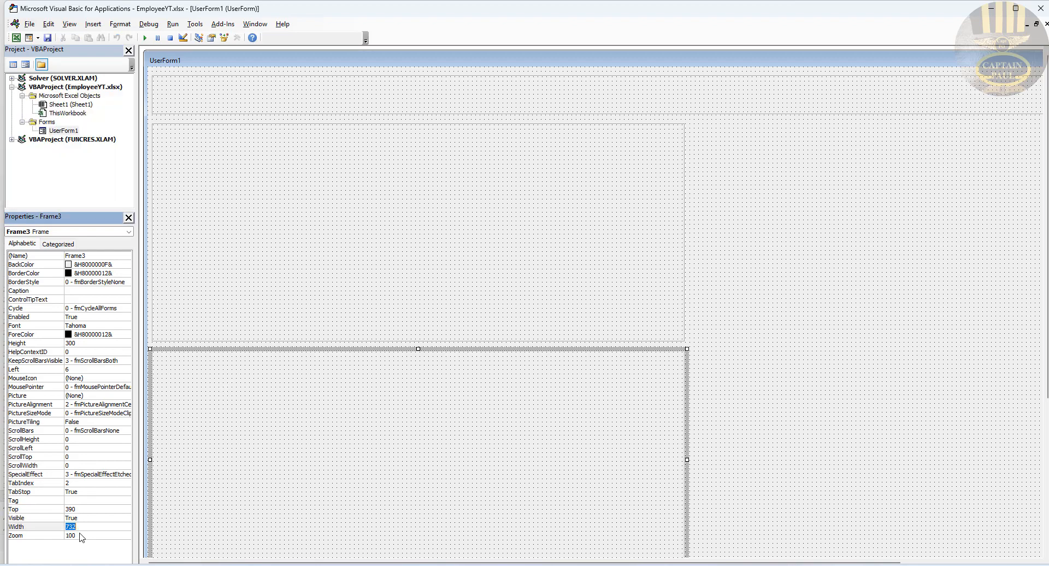
text(360)
click(80, 344)
double_click(79, 343)
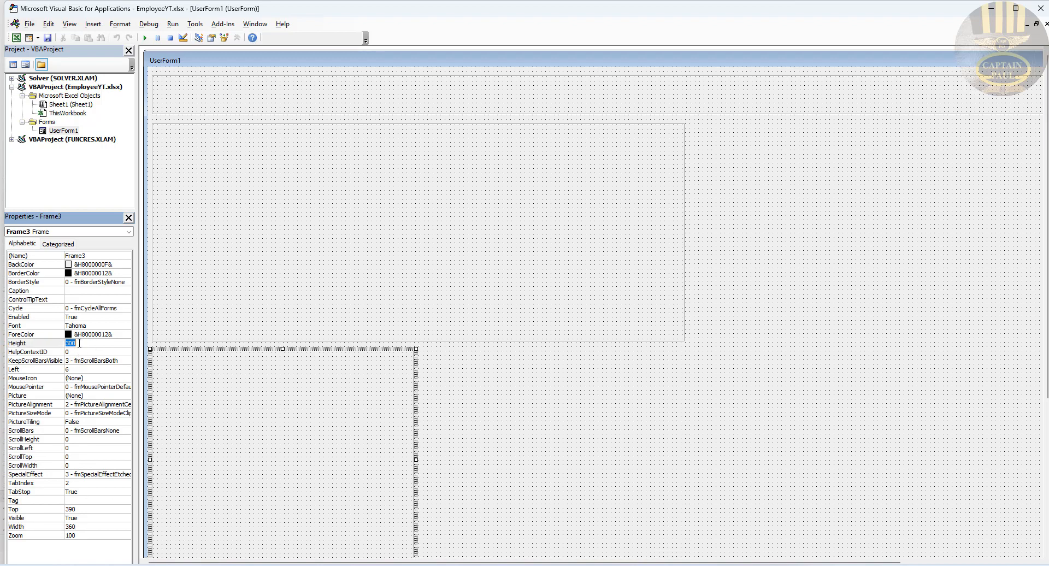
text(204)
key(Return)
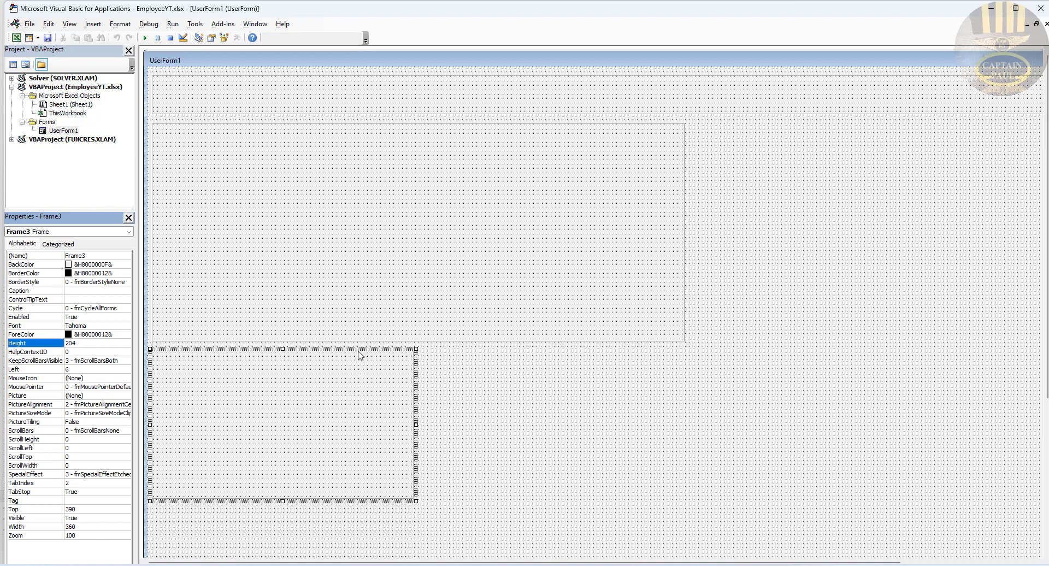
Step: Copy Frame3 to the right as Frame4 at Left 372, Top 390
drag(358, 347, 625, 347)
click(744, 424)
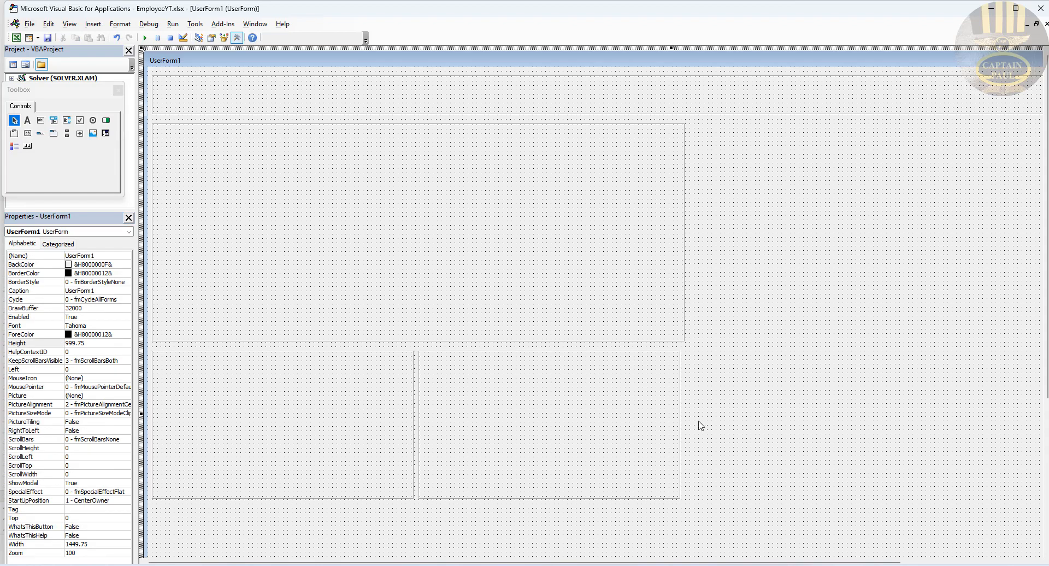
click(588, 355)
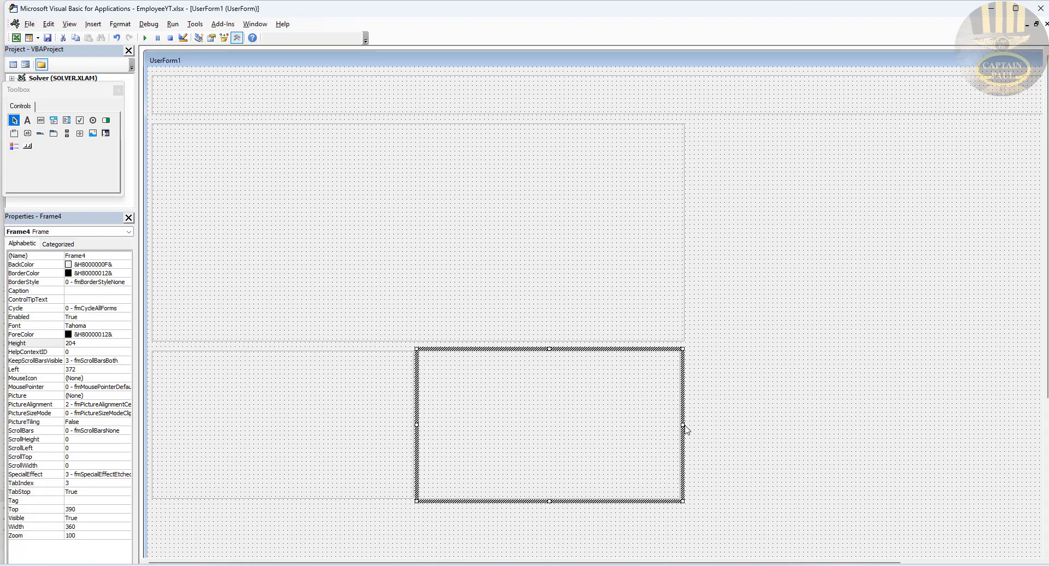
click(727, 420)
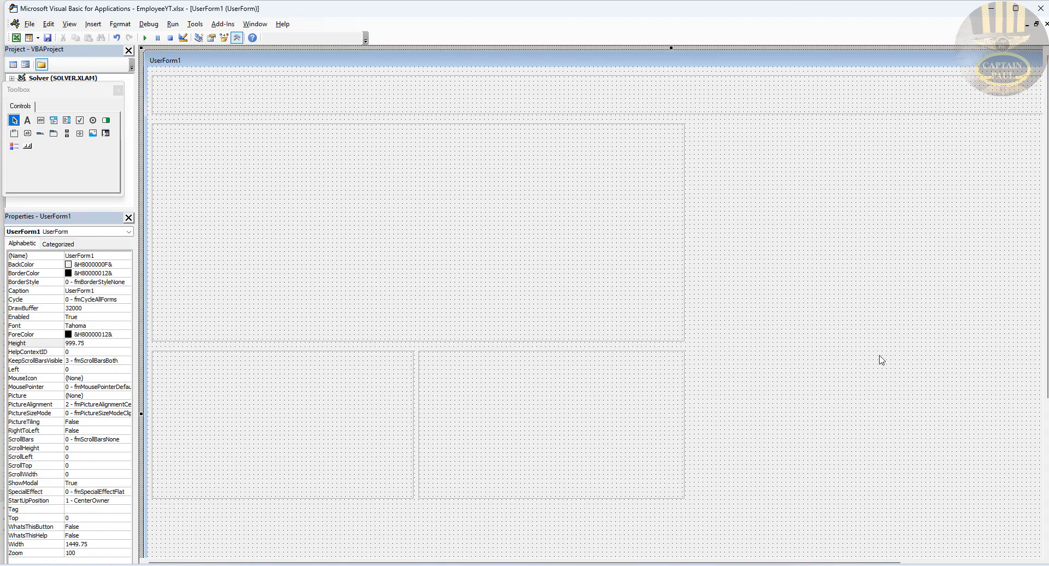
drag(1048, 337, 1048, 478)
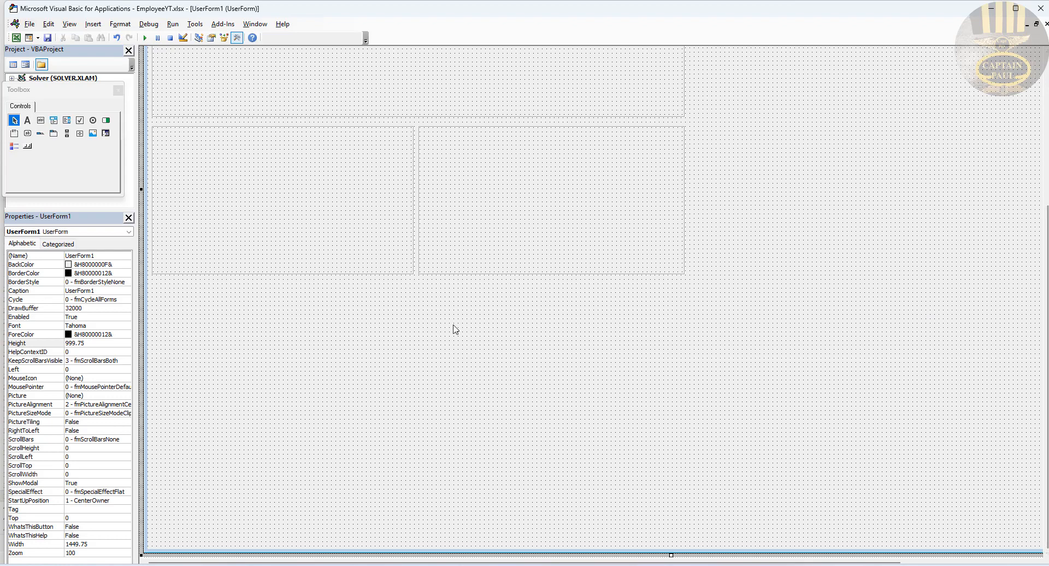
Step: Copy the right lower frame to the bottom as Frame5, a 1428-wide, 150-high footer at Top 600
click(508, 226)
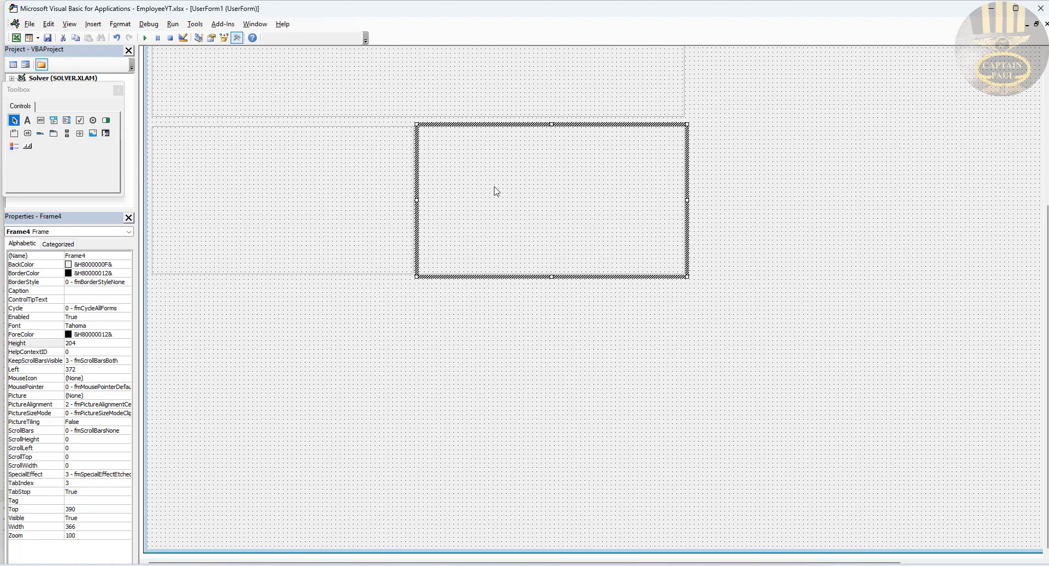
drag(461, 125, 195, 281)
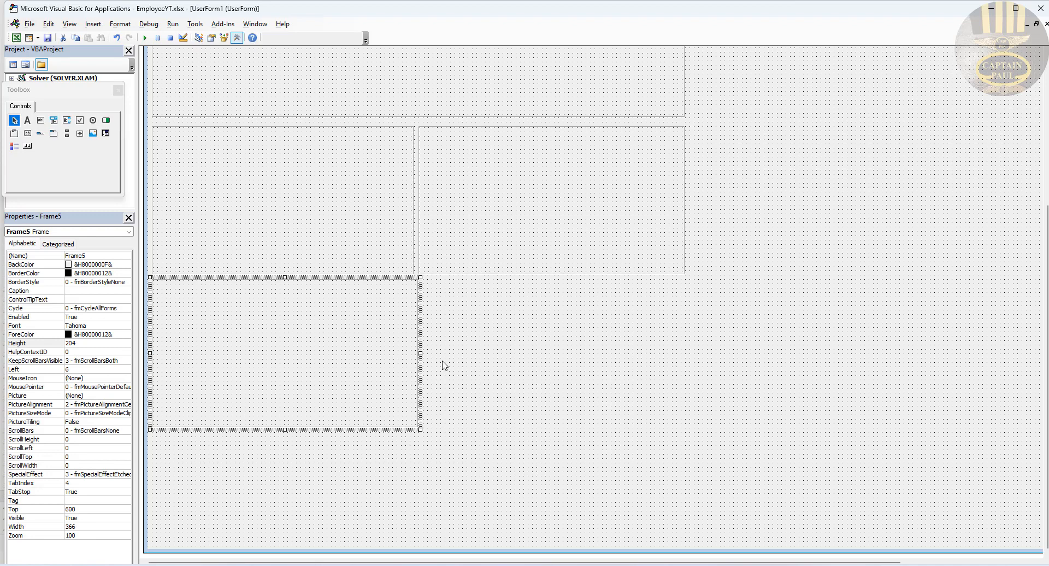
drag(420, 354, 1036, 365)
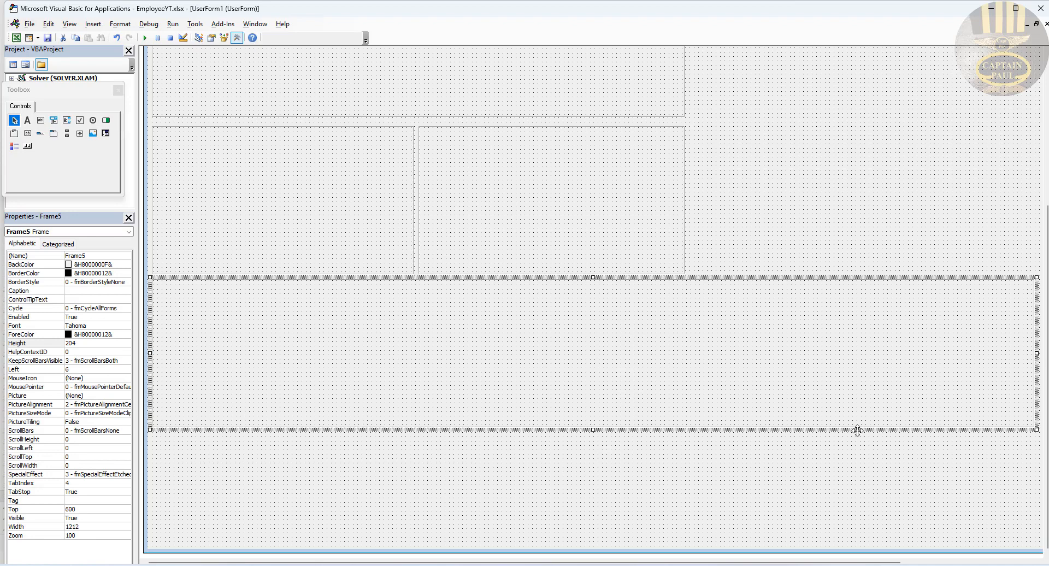
double_click(97, 526)
text(1)
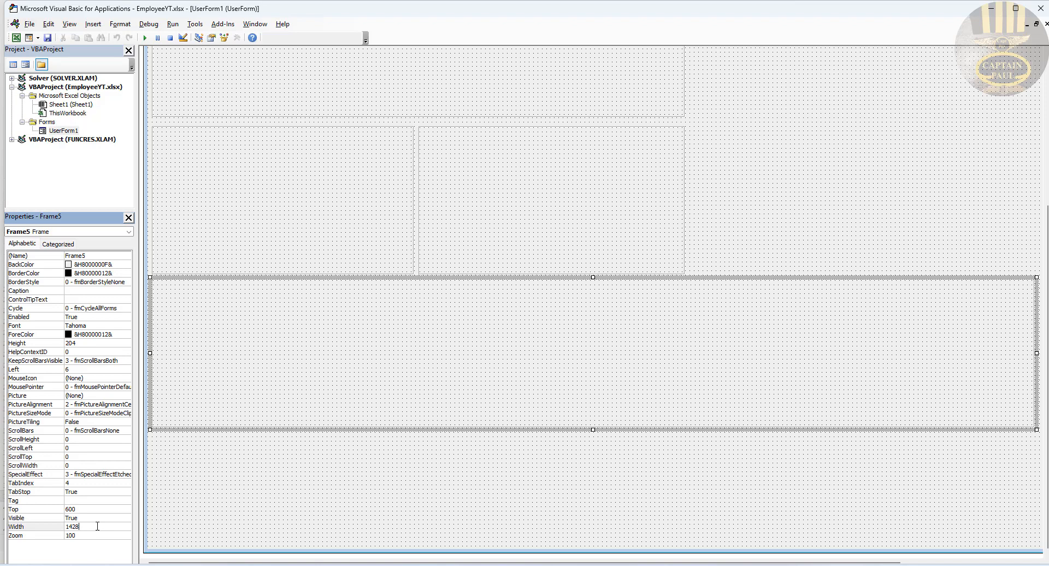
key(Return)
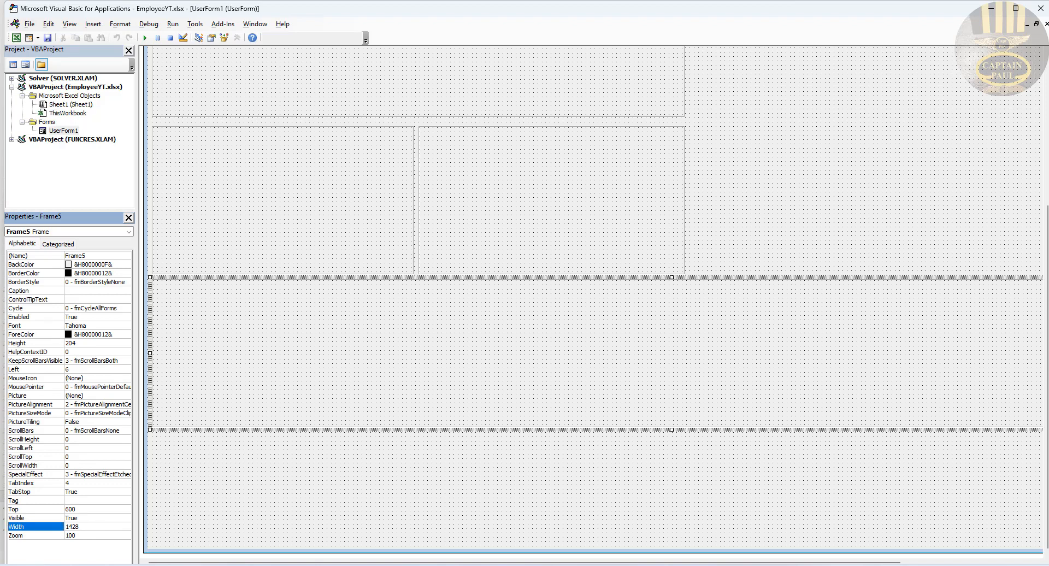
click(83, 343)
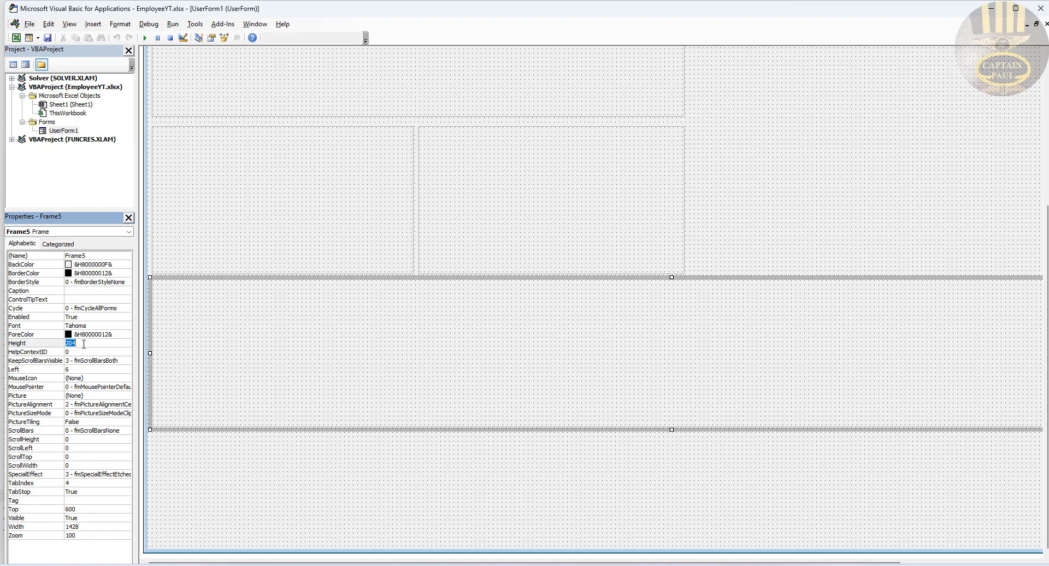
text(150)
key(Return)
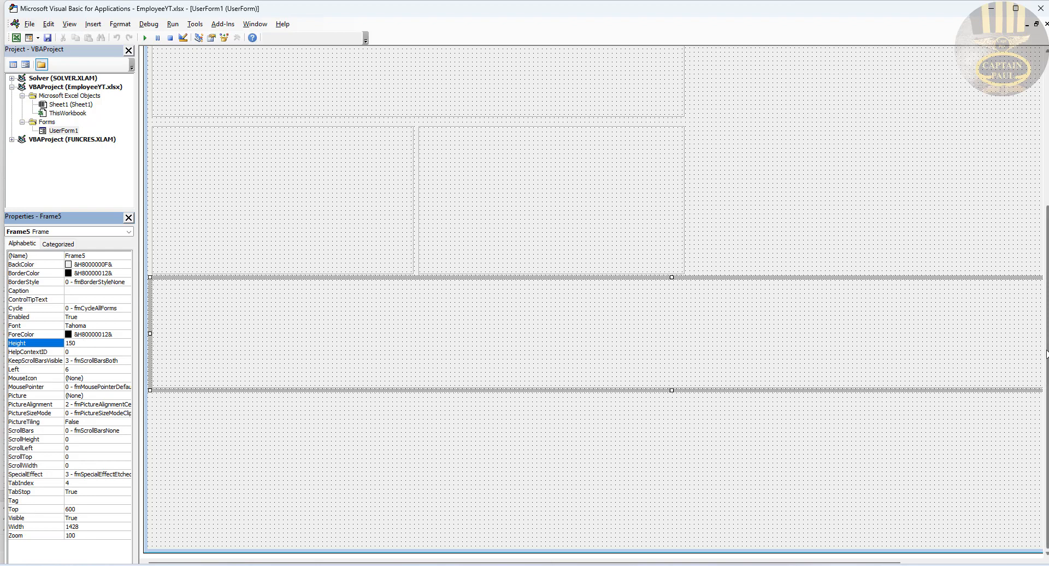
Step: Duplicate the lower middle frame to its right as Frame6 at Left 750, Top 390
drag(1046, 354, 1046, 201)
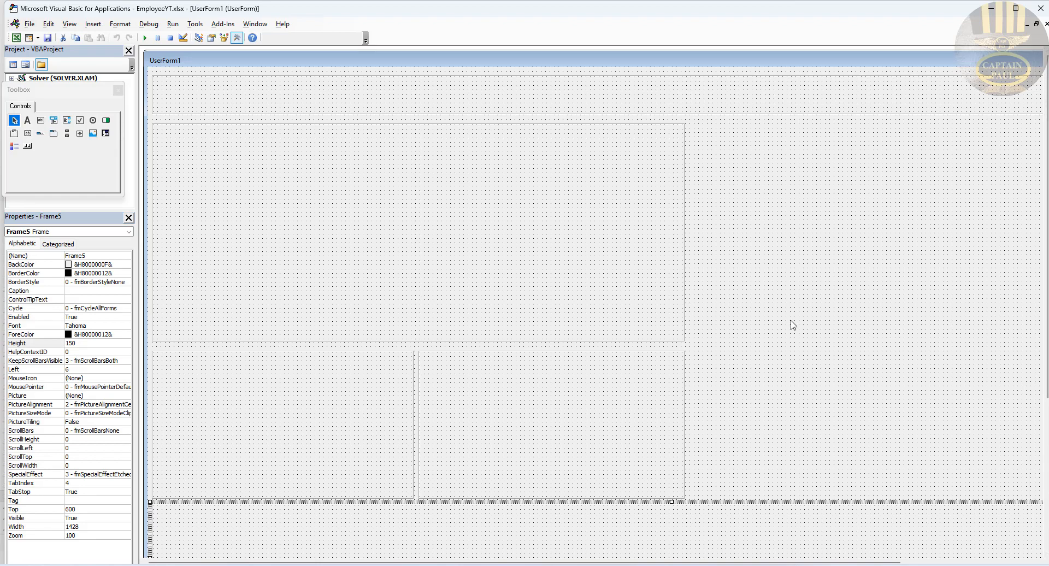
drag(886, 563, 1021, 562)
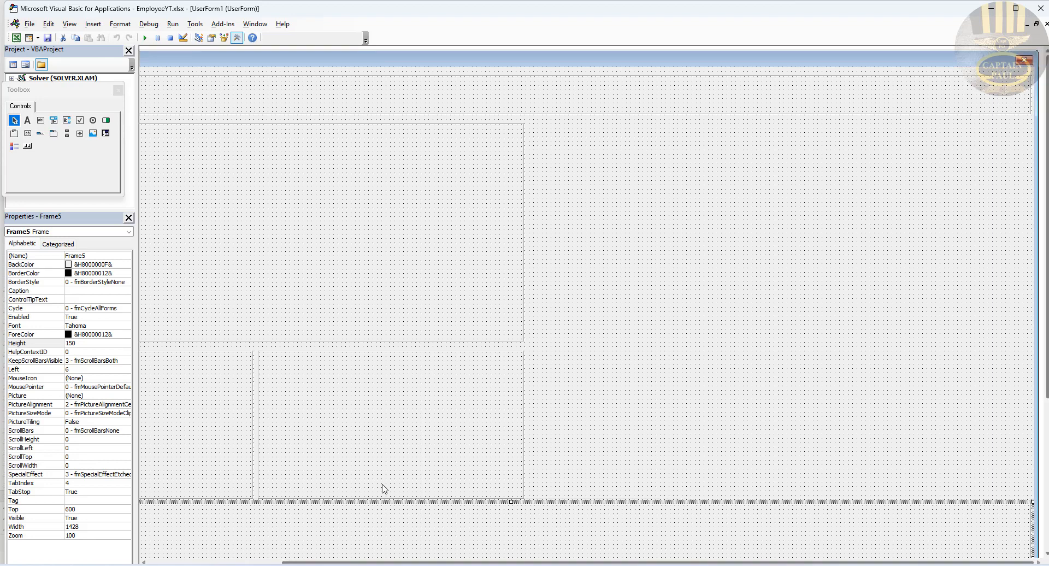
click(385, 443)
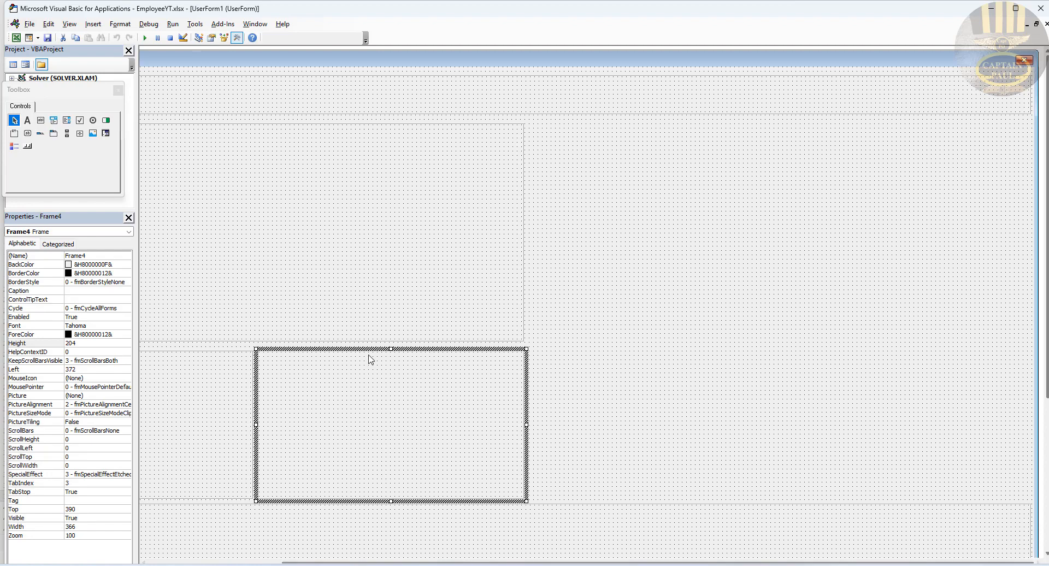
drag(660, 349, 642, 351)
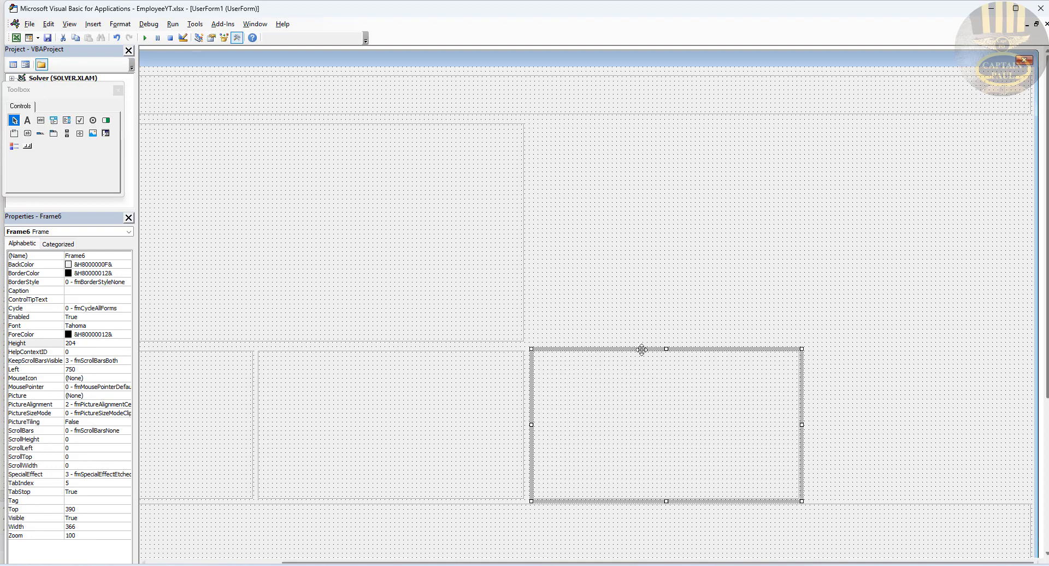
Step: Nudge Frame6 to Left 744, set its height to 150, and copy it directly above
drag(641, 349, 636, 350)
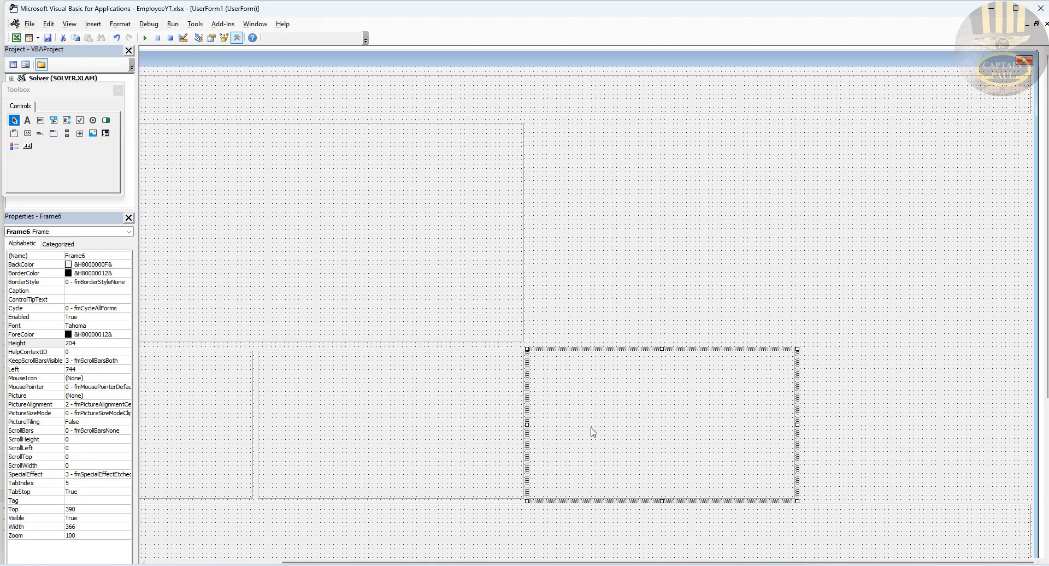
click(84, 344)
double_click(84, 344)
text(15)
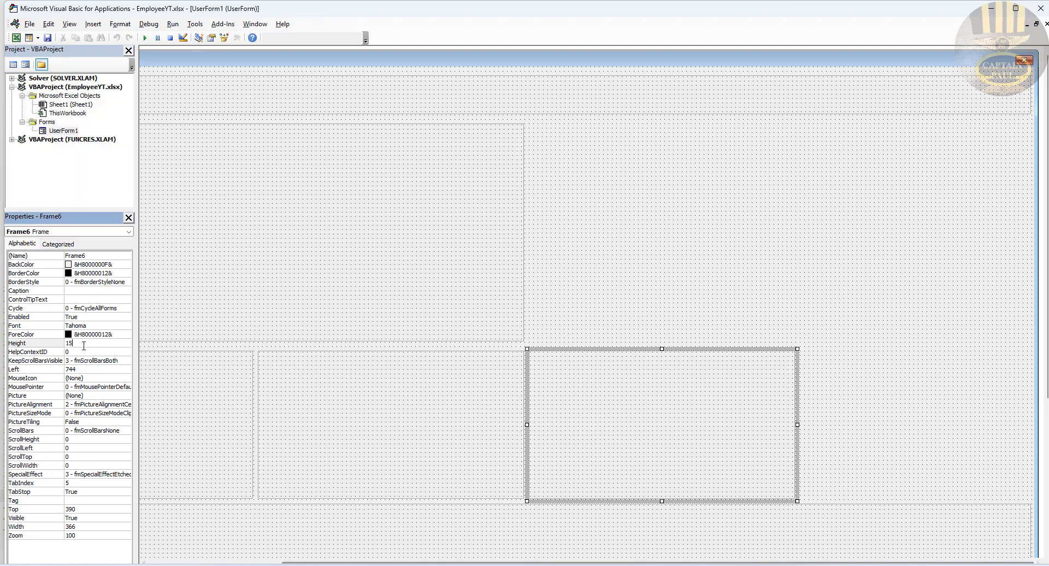
text(0)
key(Return)
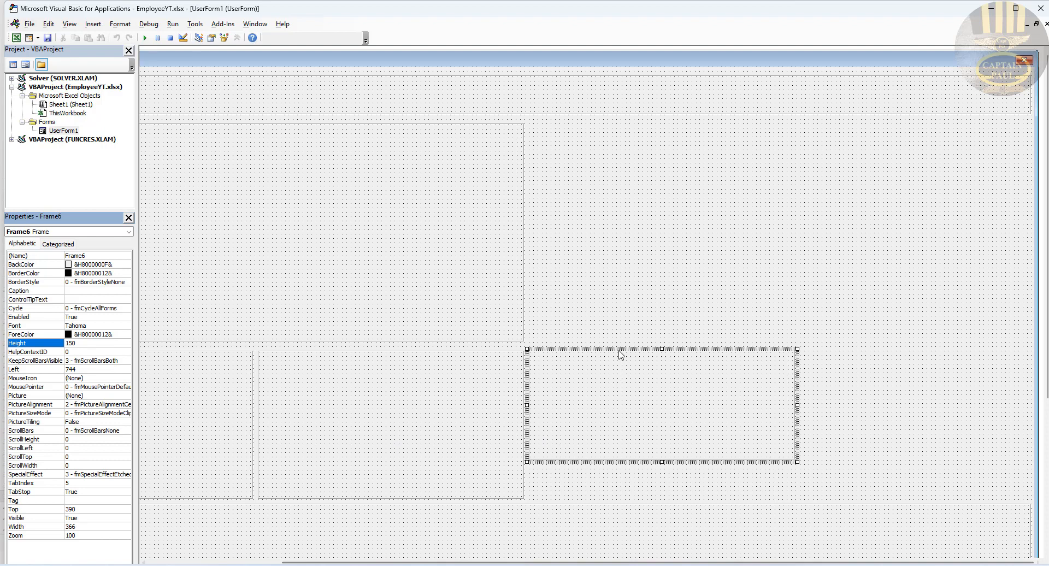
drag(618, 351, 621, 275)
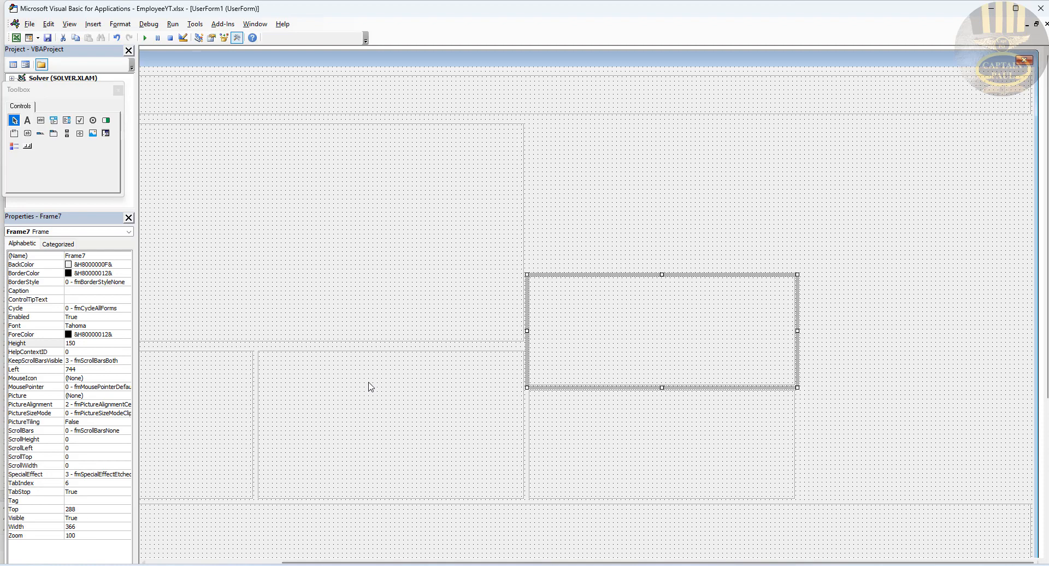
Step: Set Frame7 height to 102, move it down, and copy it up as a short top strip
click(84, 343)
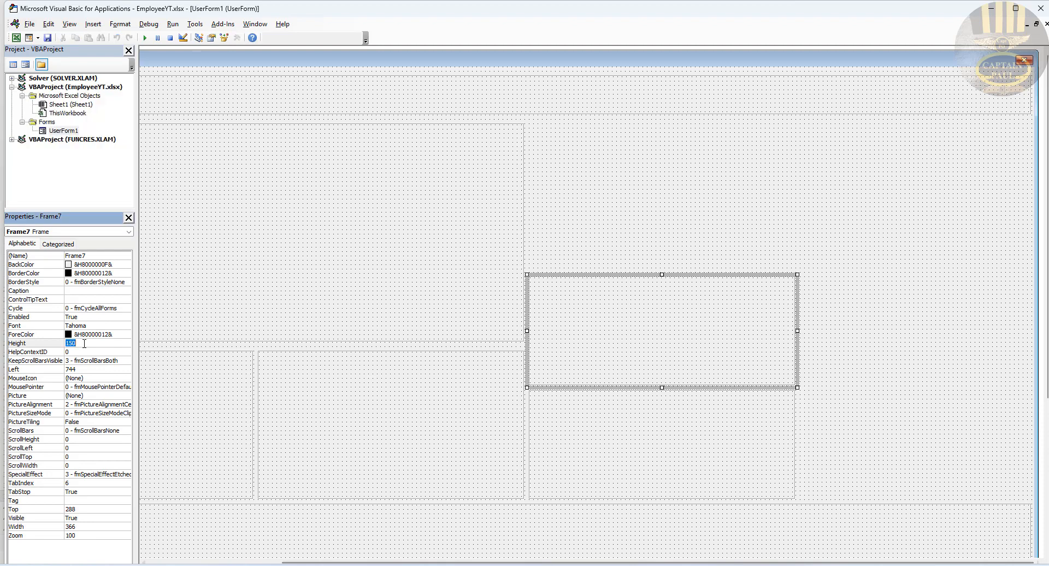
text(102)
key(Return)
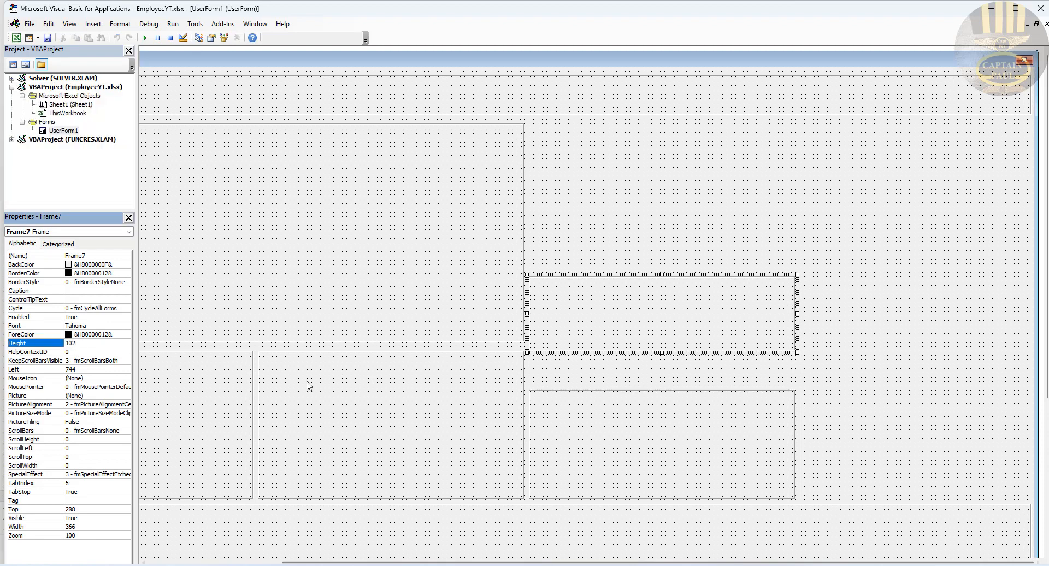
drag(646, 274, 647, 309)
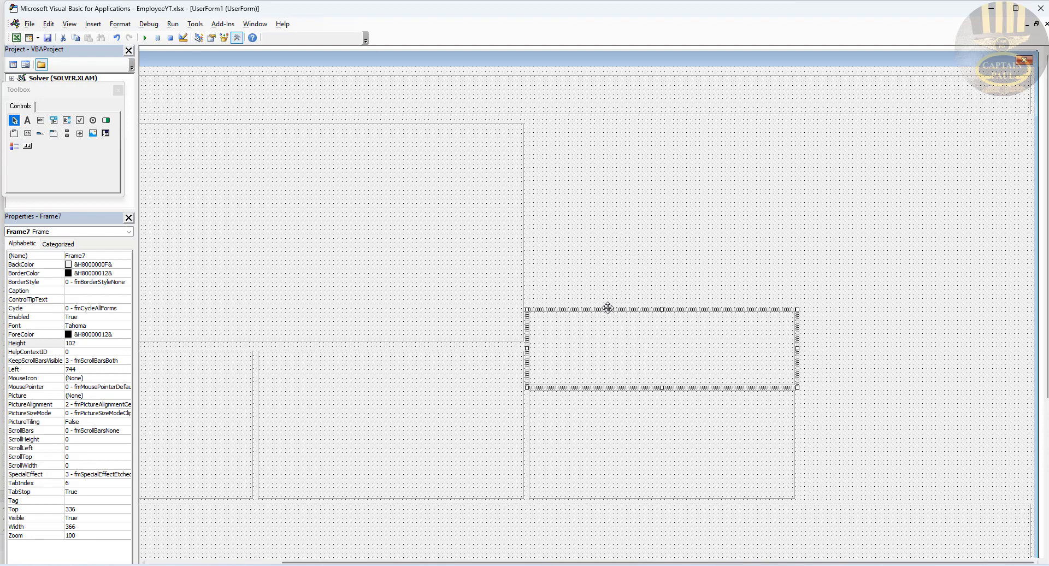
drag(607, 309, 609, 123)
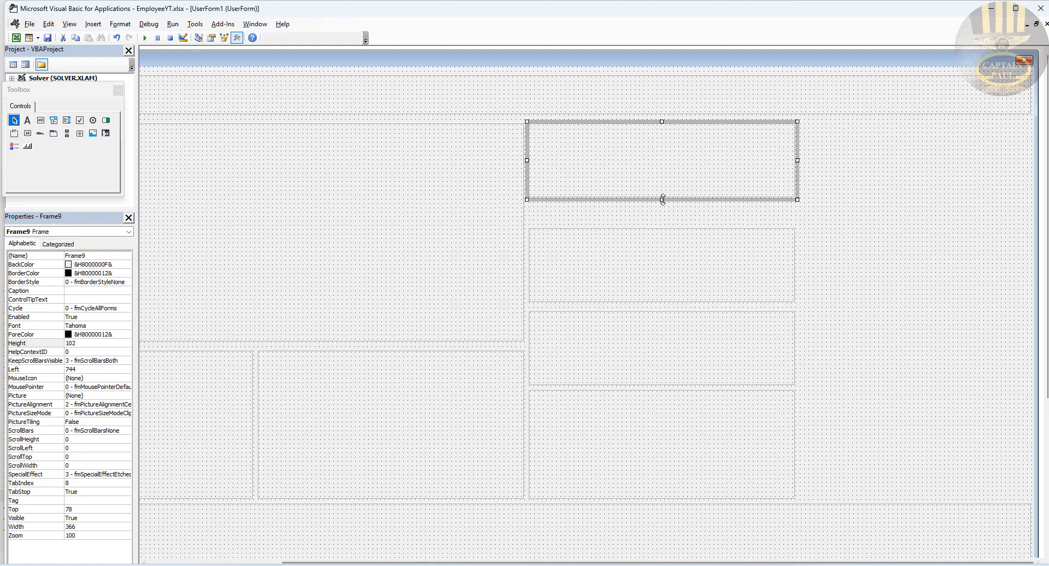
drag(662, 199, 668, 158)
Step: Stretch Frame8 upward to Top 138 and set its height to 204
click(661, 277)
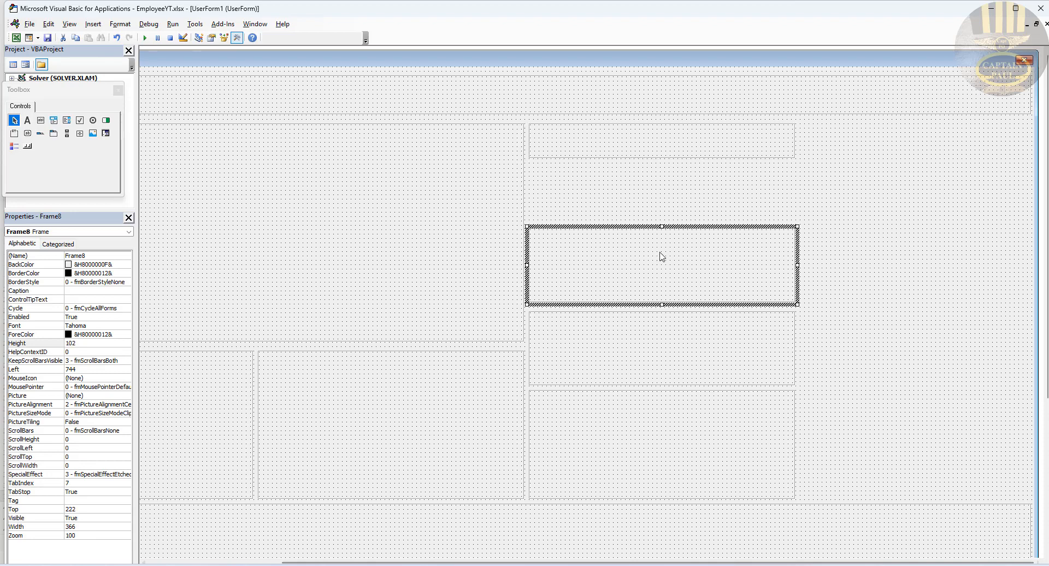
drag(662, 225, 671, 169)
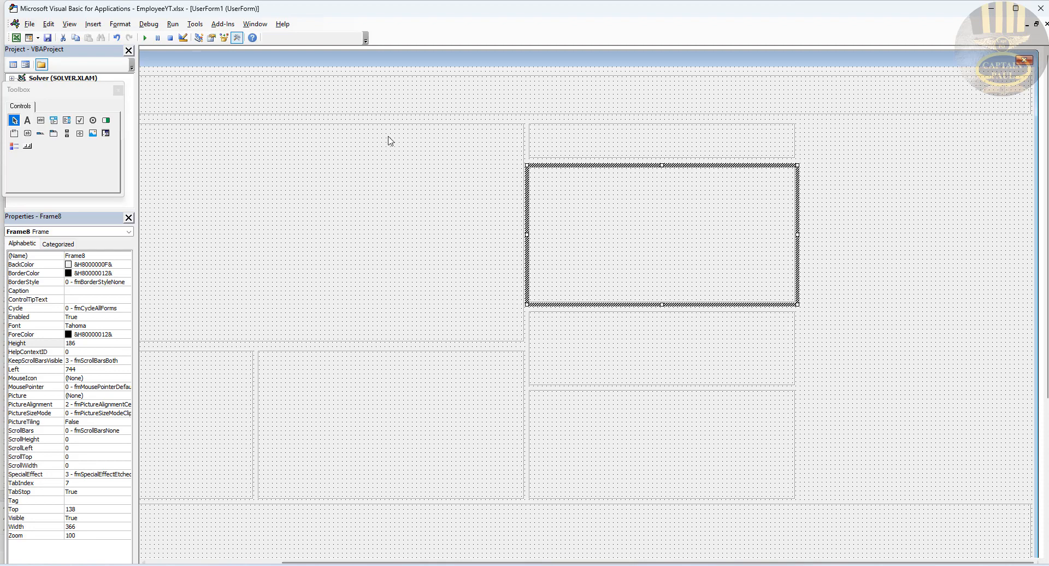
click(90, 343)
double_click(89, 343)
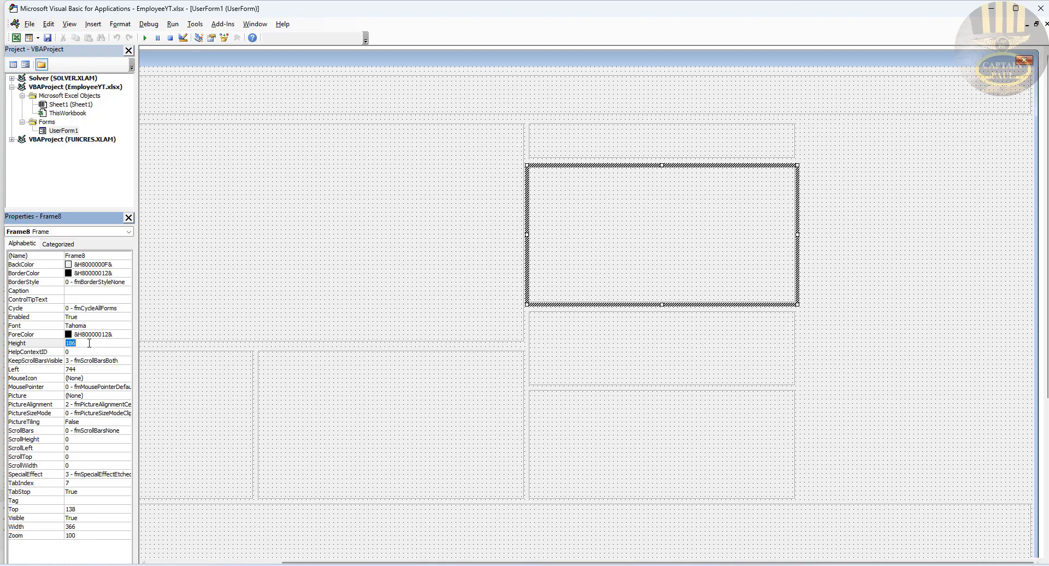
text(204)
key(Return)
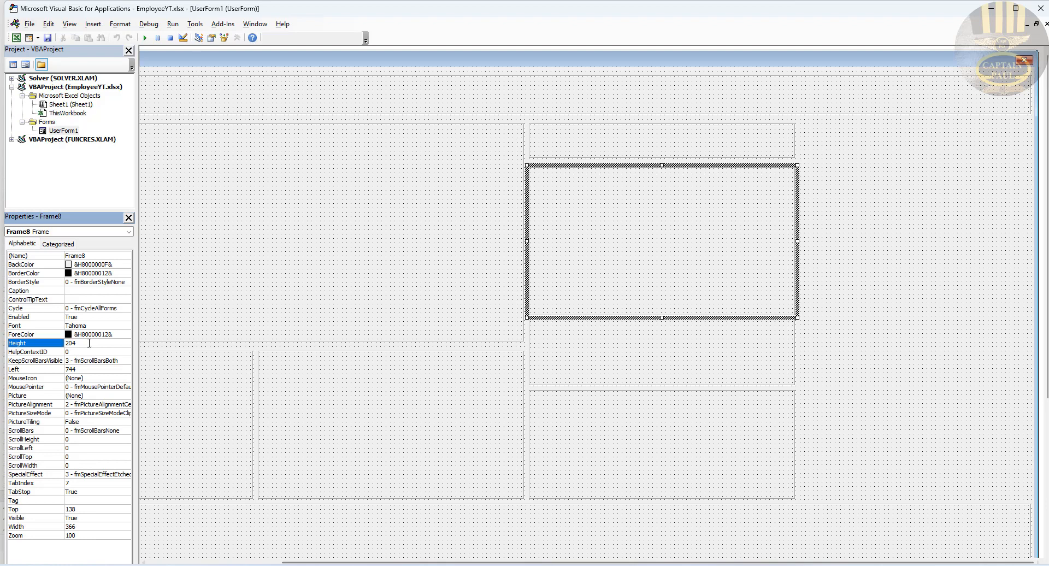
click(867, 243)
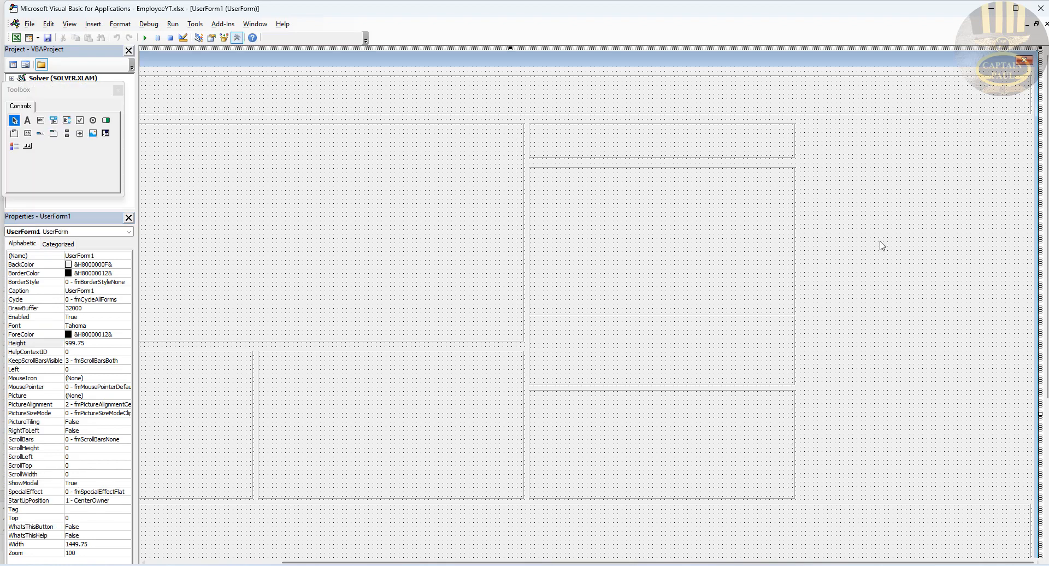
Step: Nudge the tall middle right frame up slightly and check the top frames' sizes
click(703, 244)
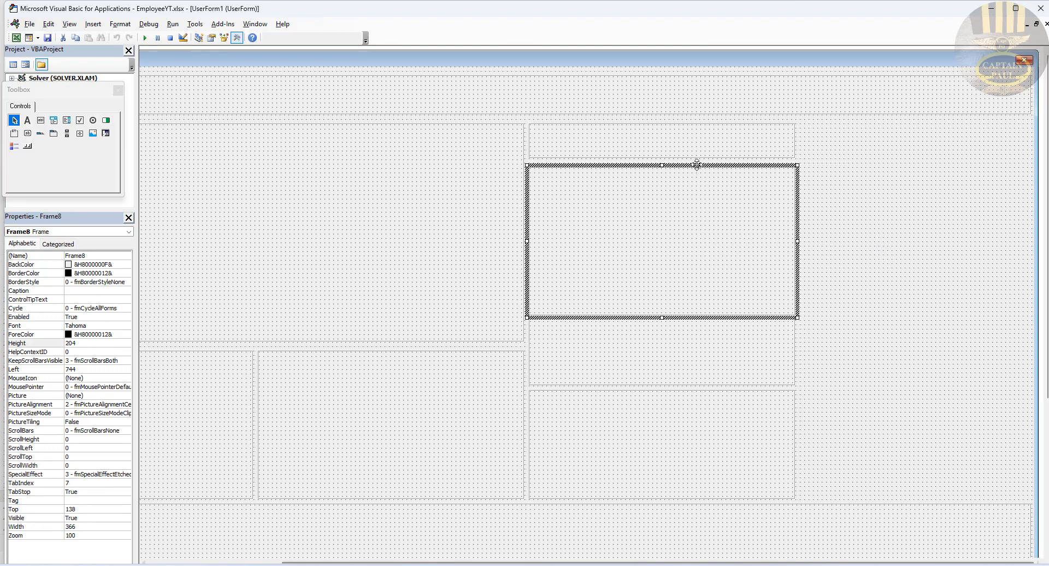
drag(700, 168, 700, 163)
click(856, 221)
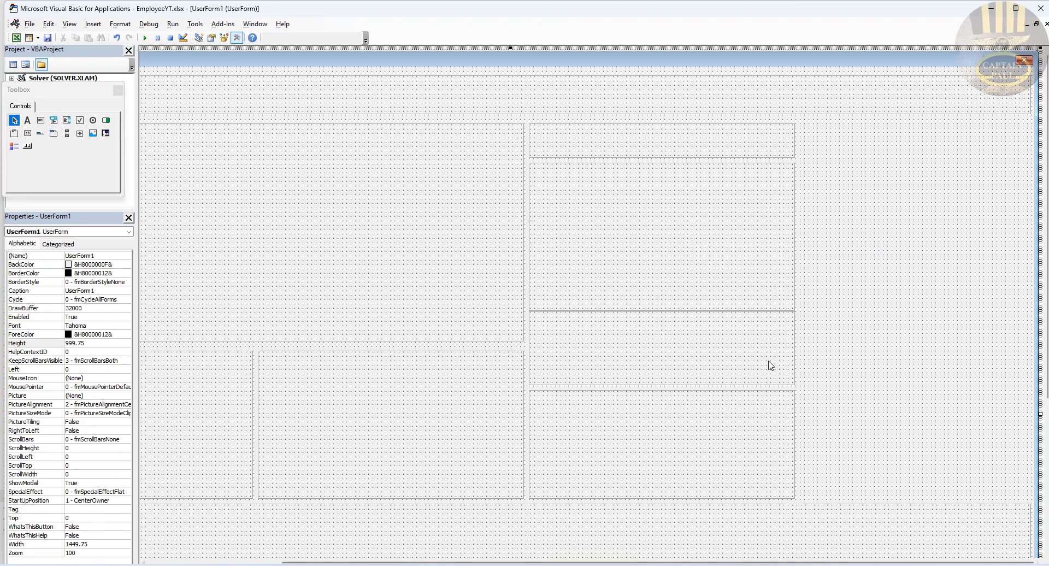
click(652, 146)
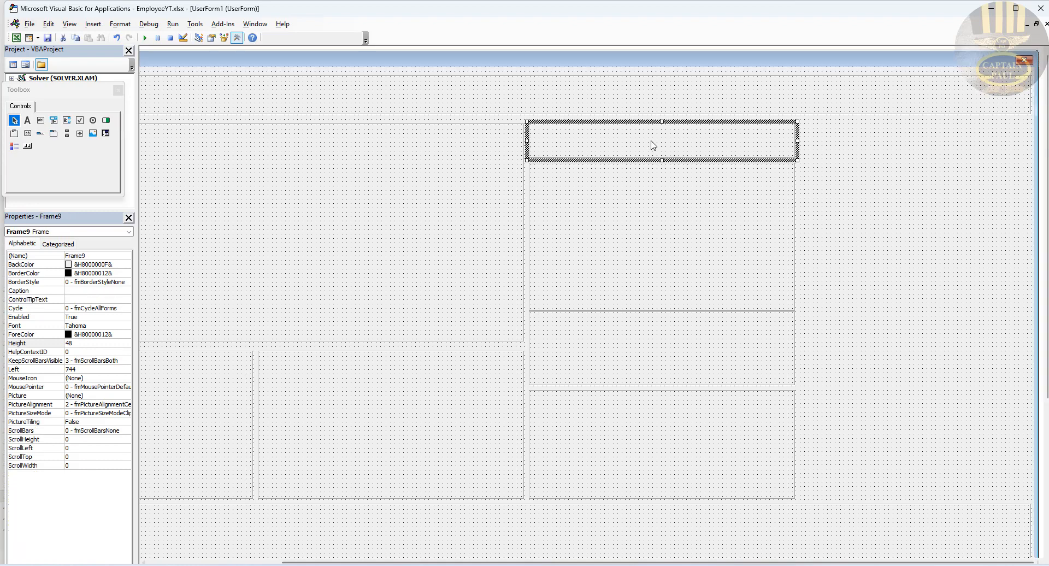
click(471, 153)
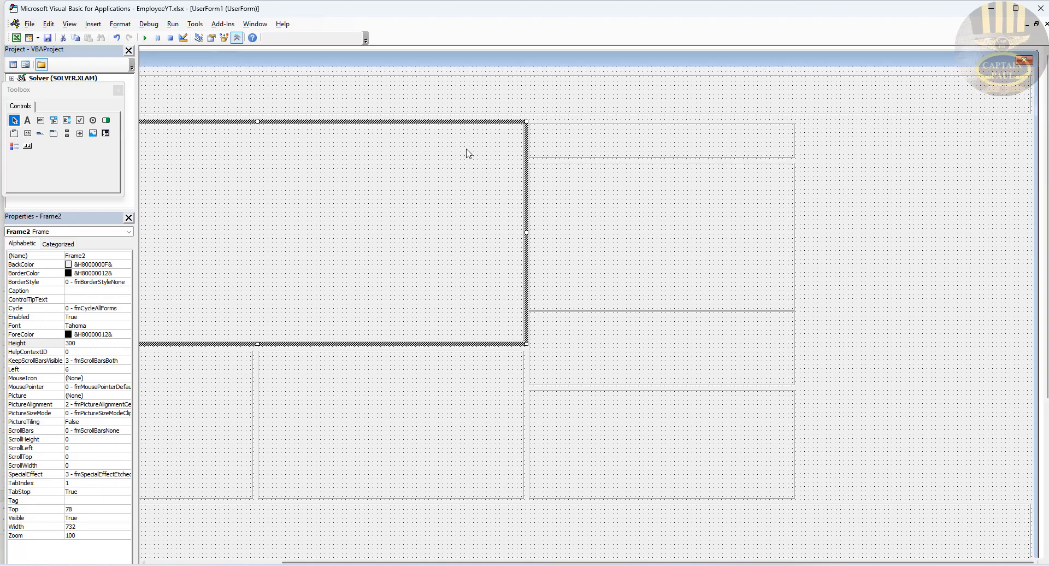
click(603, 137)
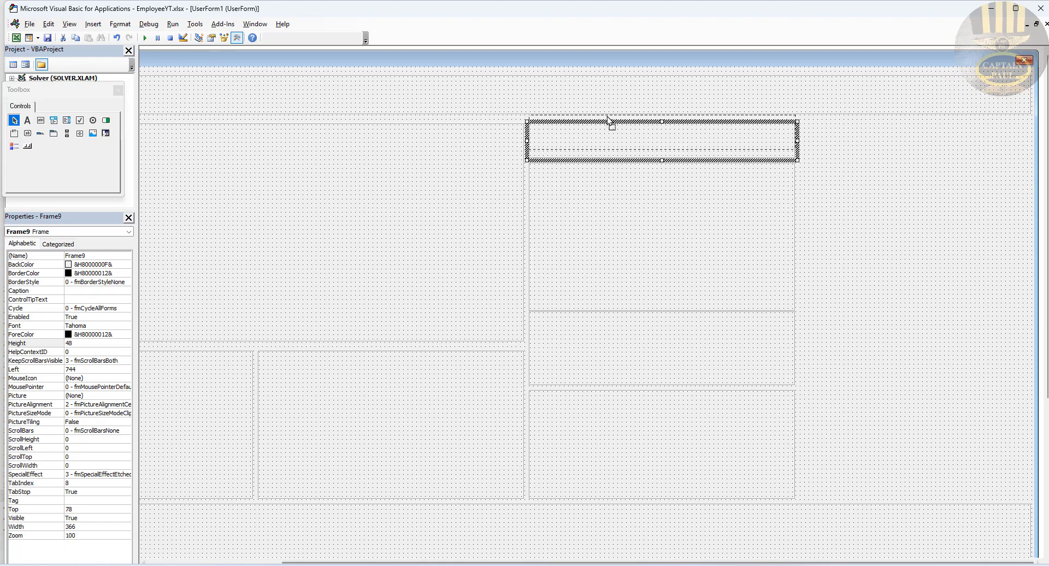
click(839, 195)
click(759, 192)
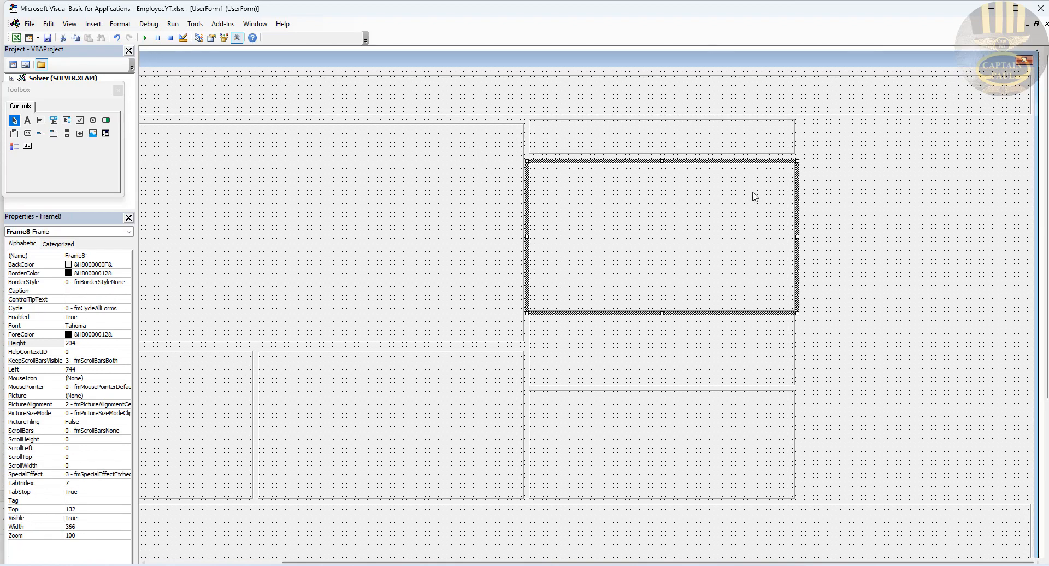
click(701, 140)
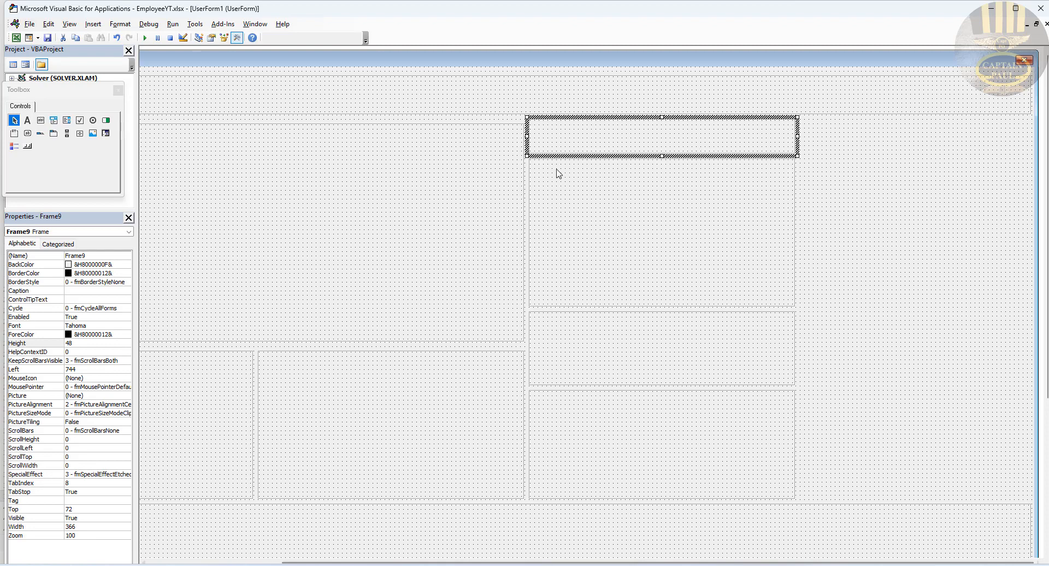
click(560, 92)
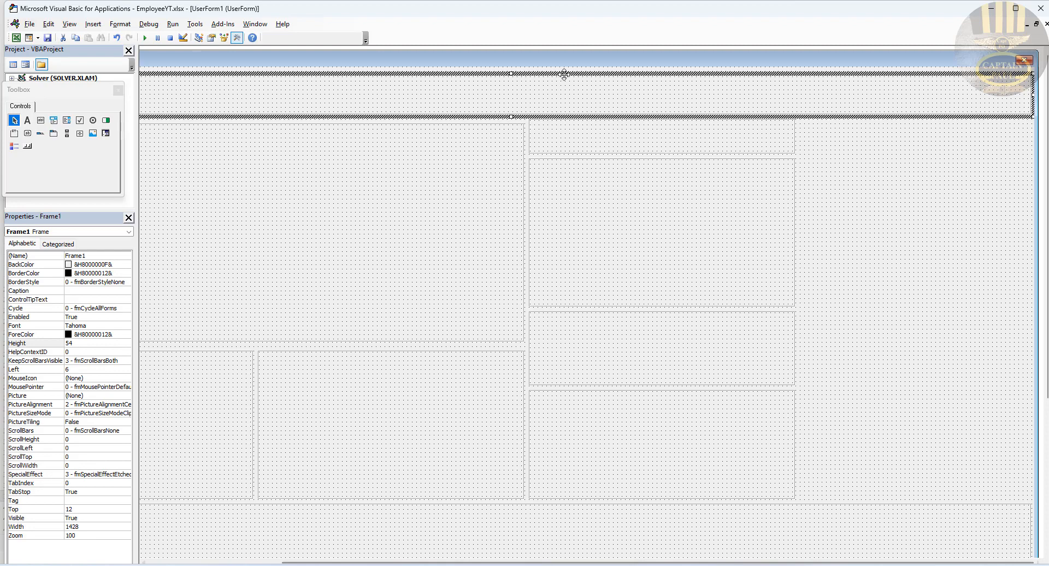
click(594, 137)
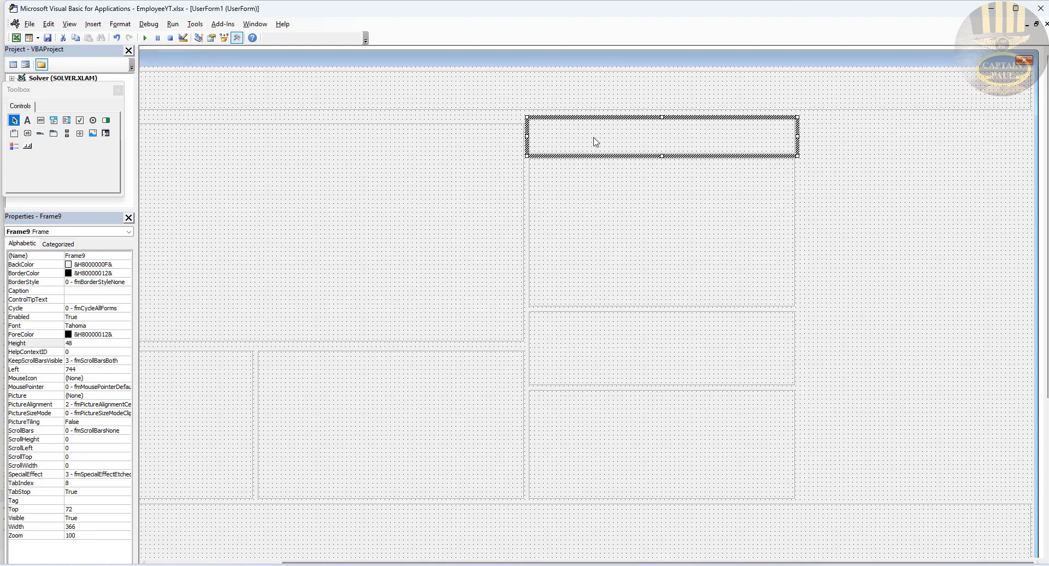
Step: Set Frame9 height to 54 and move Frame9 and Frame2 up to Top 66
click(80, 343)
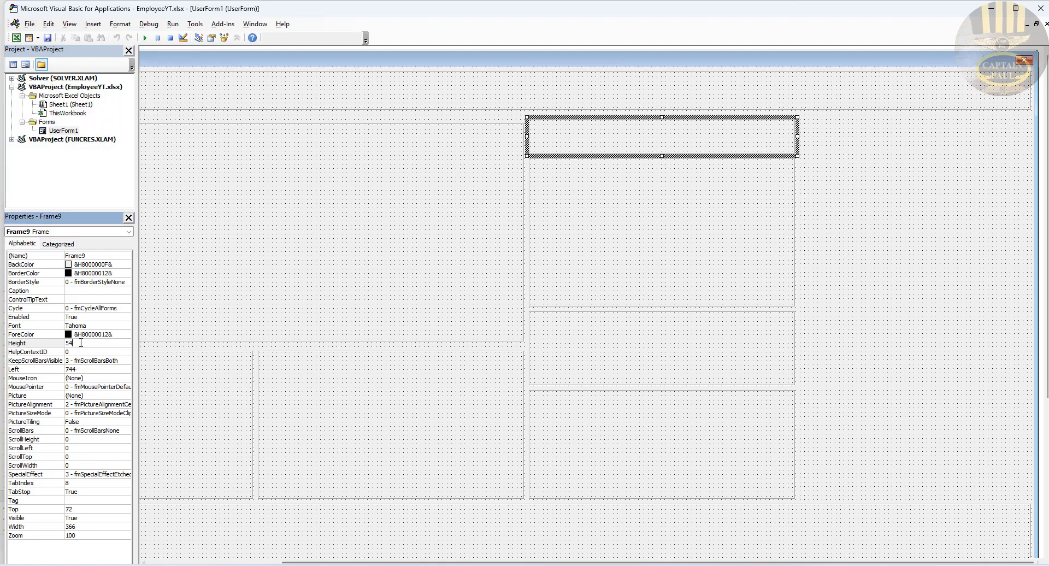
text(54)
key(Return)
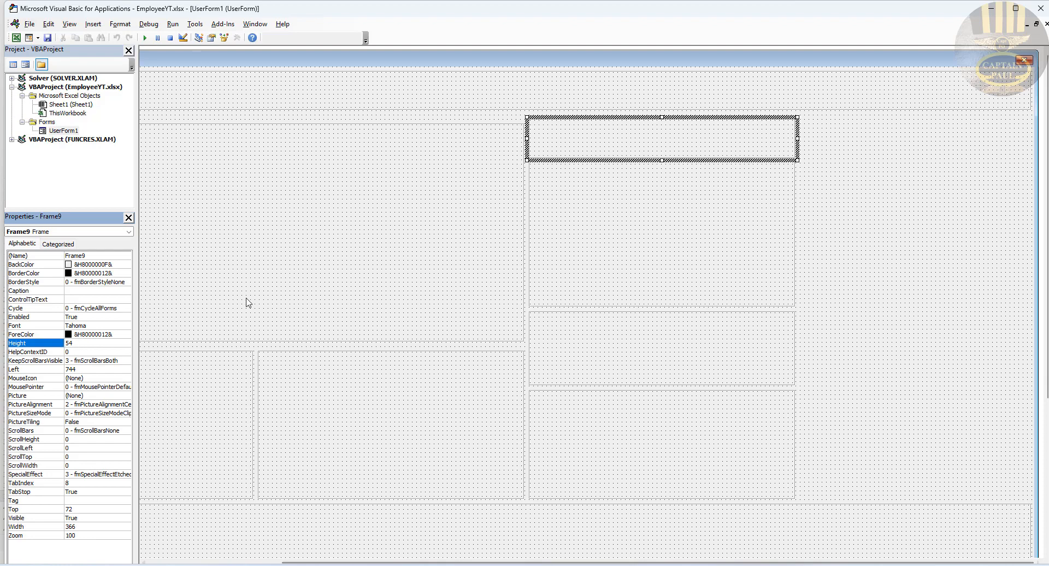
click(869, 210)
click(680, 149)
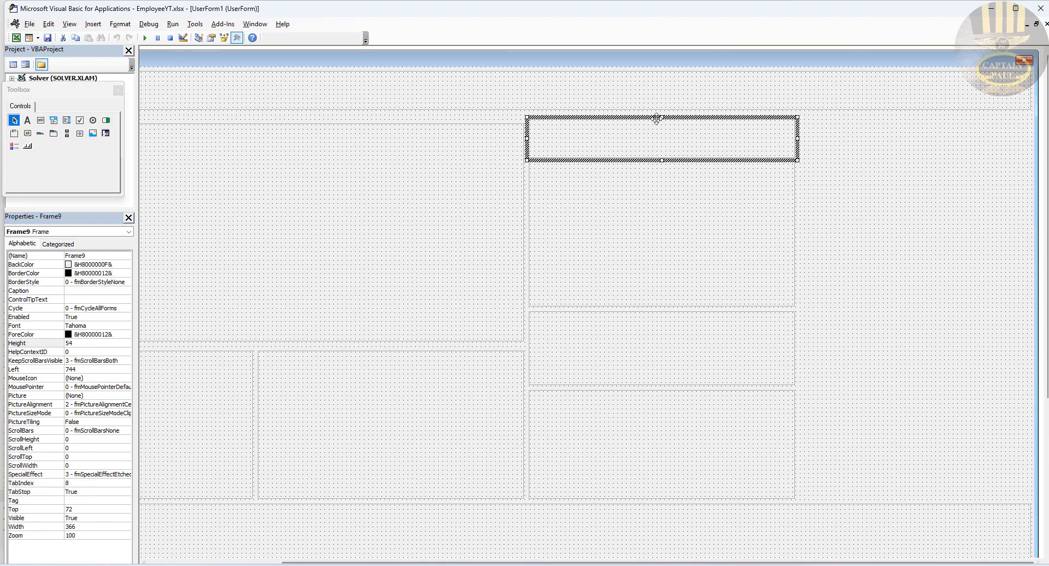
drag(656, 120, 656, 116)
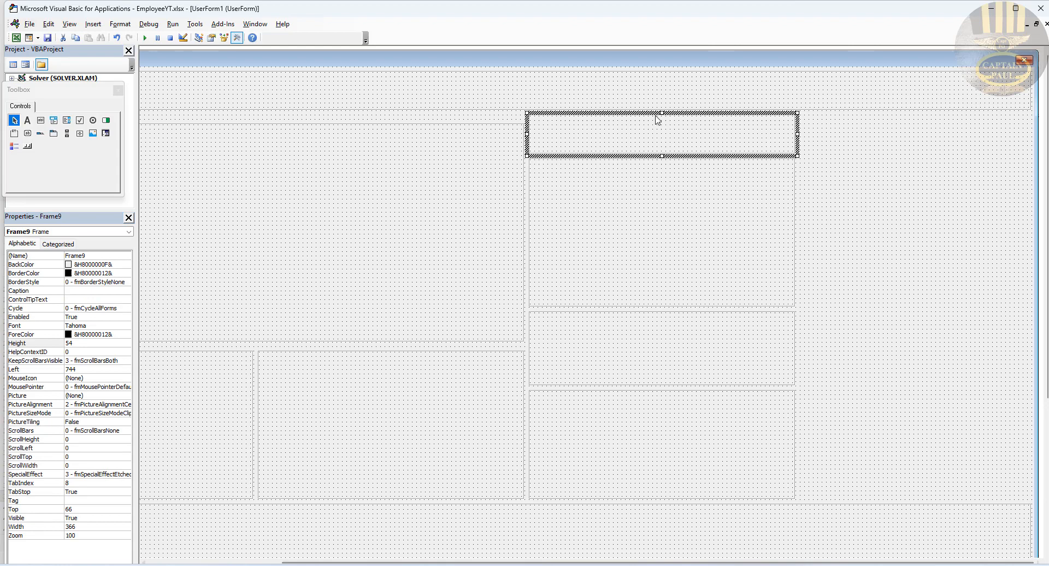
click(895, 183)
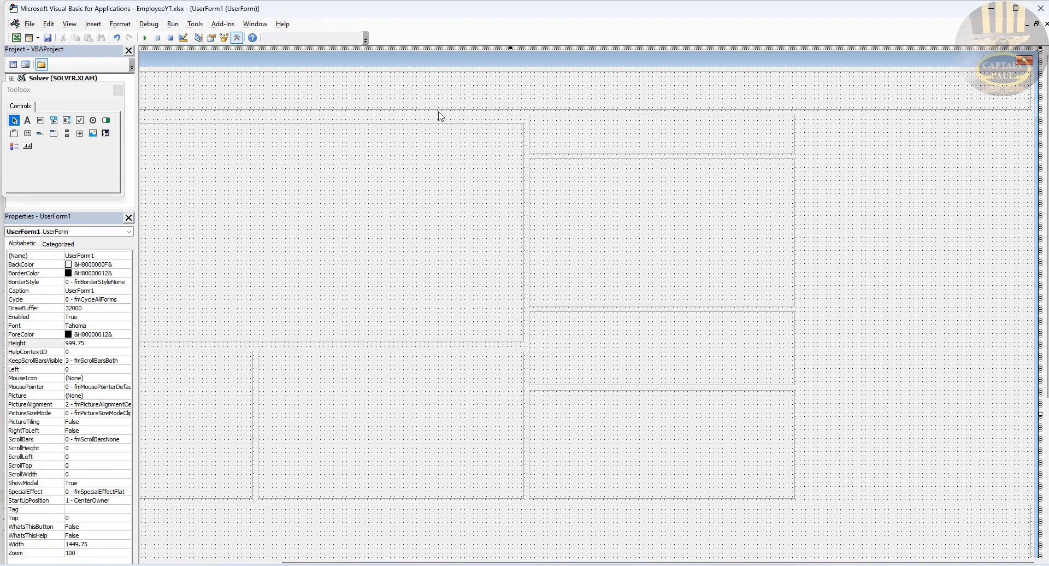
click(465, 171)
drag(447, 124, 449, 118)
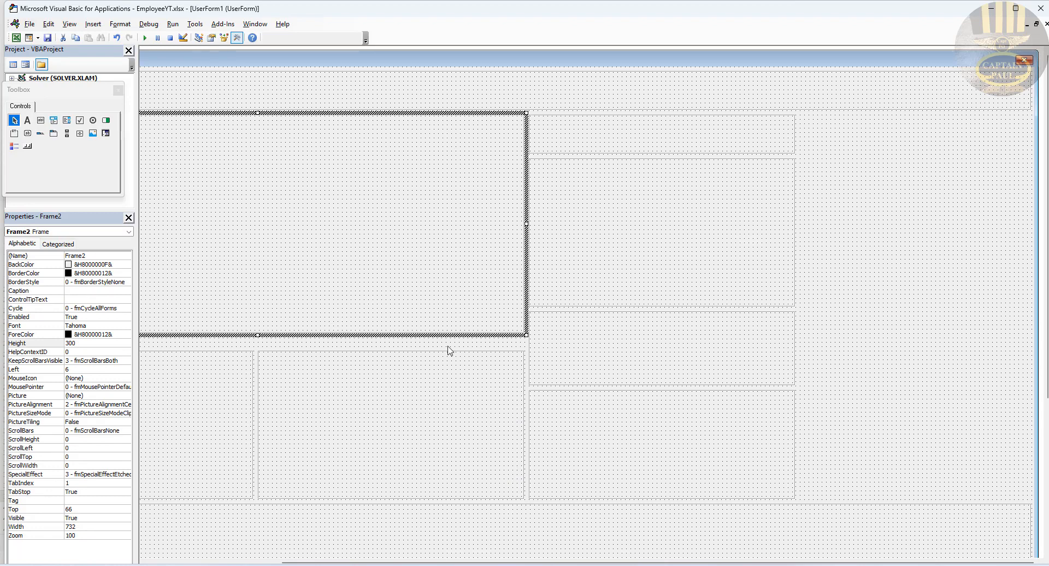
click(417, 393)
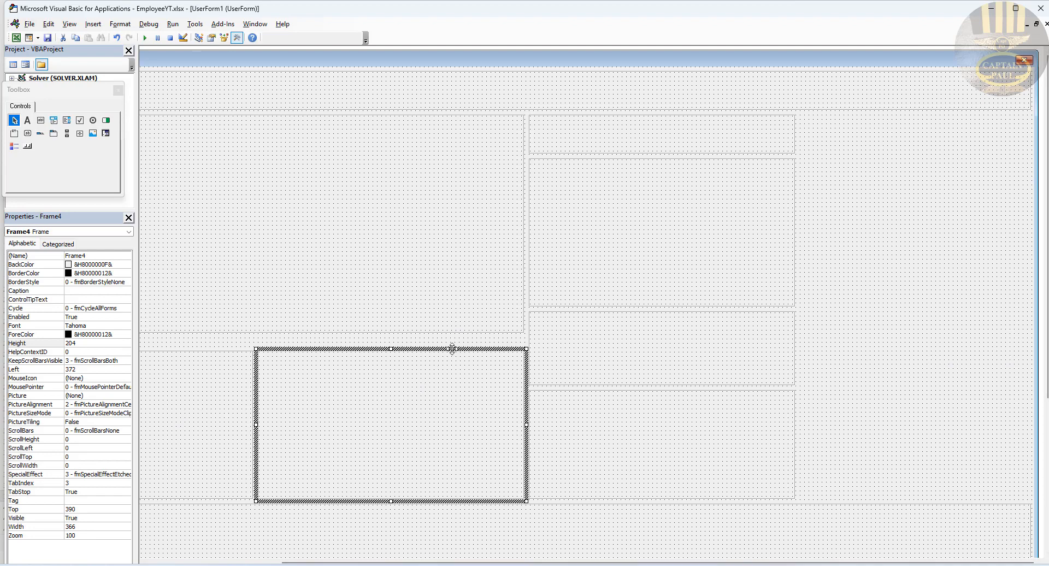
Step: Copy Frame4 to the top right as Frame10, 318 by 528 at Left 1116, Top 66
drag(452, 348, 796, 335)
drag(1006, 227, 995, 115)
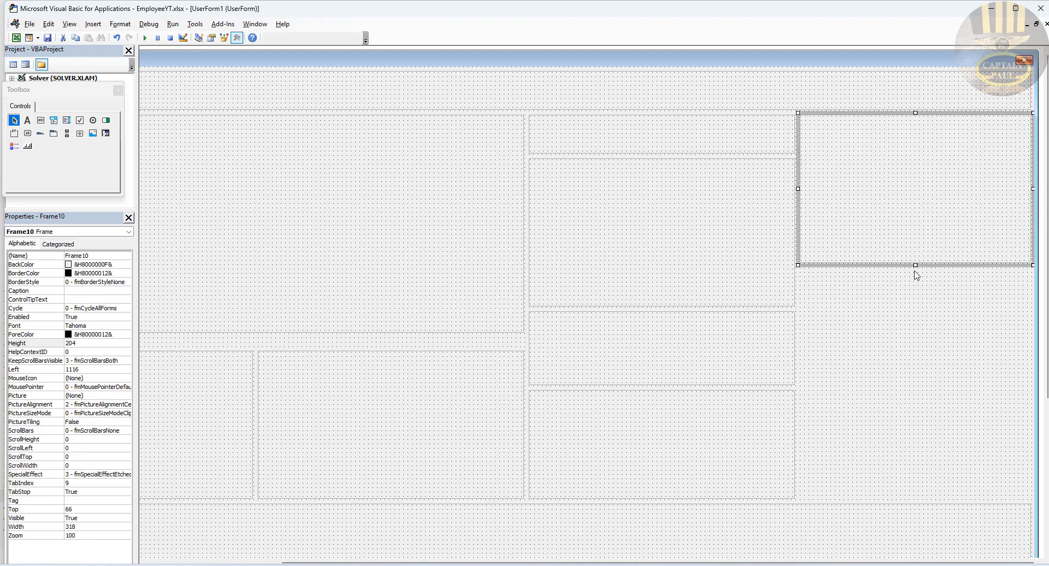
drag(916, 265, 890, 498)
click(713, 248)
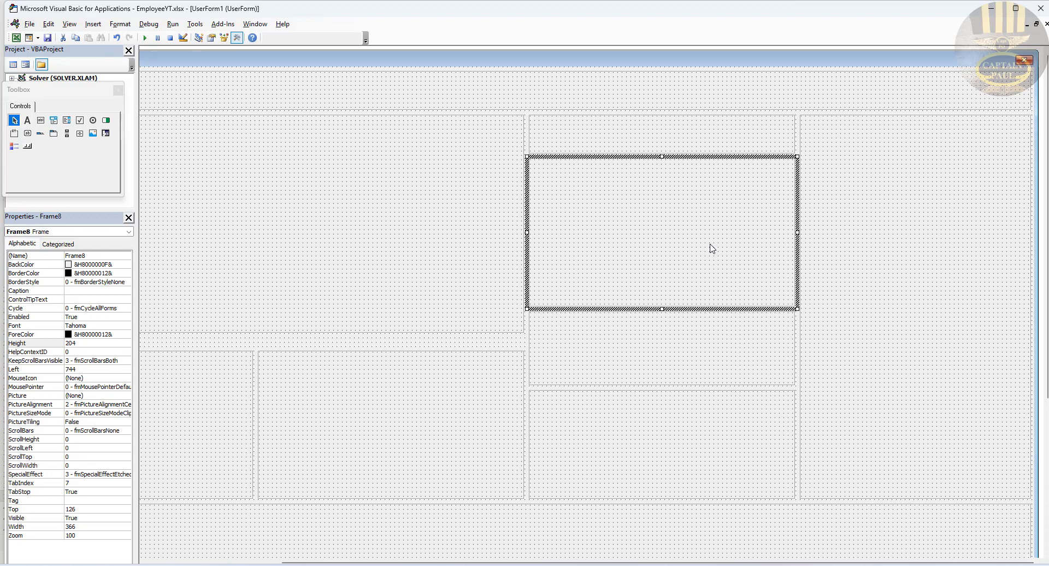
click(869, 313)
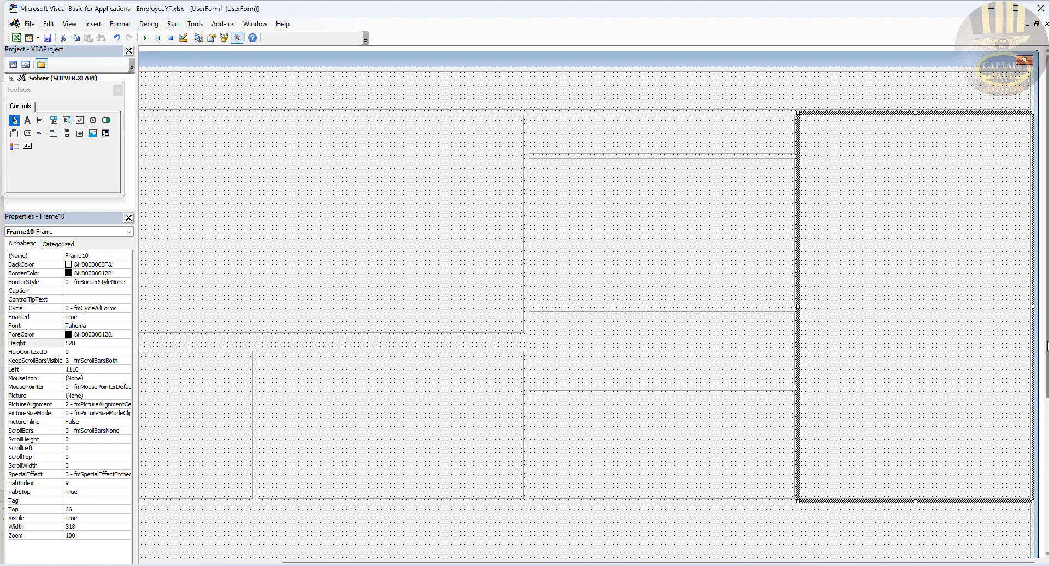
Step: Make the bottom Frame5 slightly taller, to height 162
scroll(953, 489, down, 3)
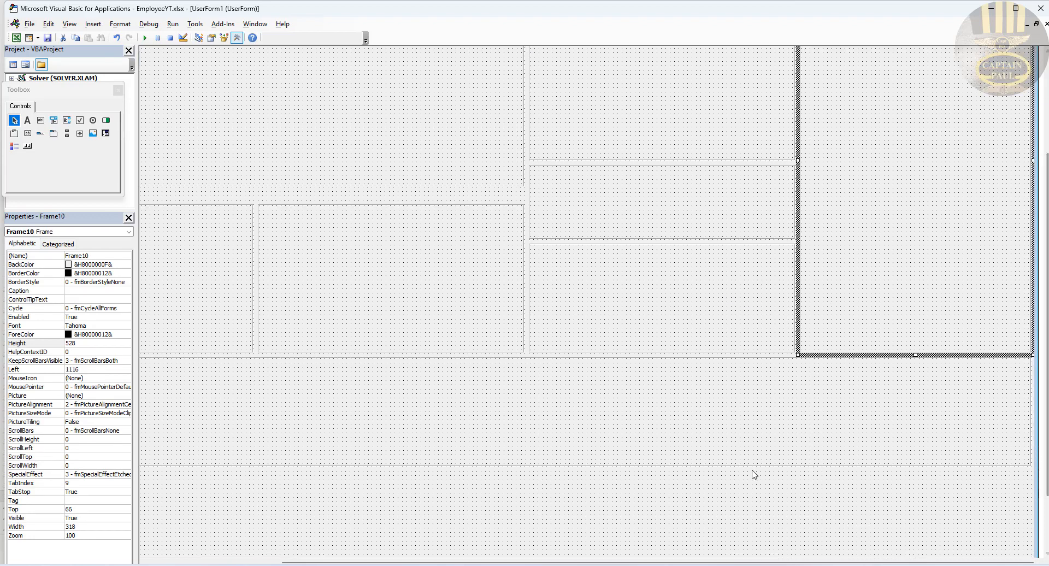
click(603, 463)
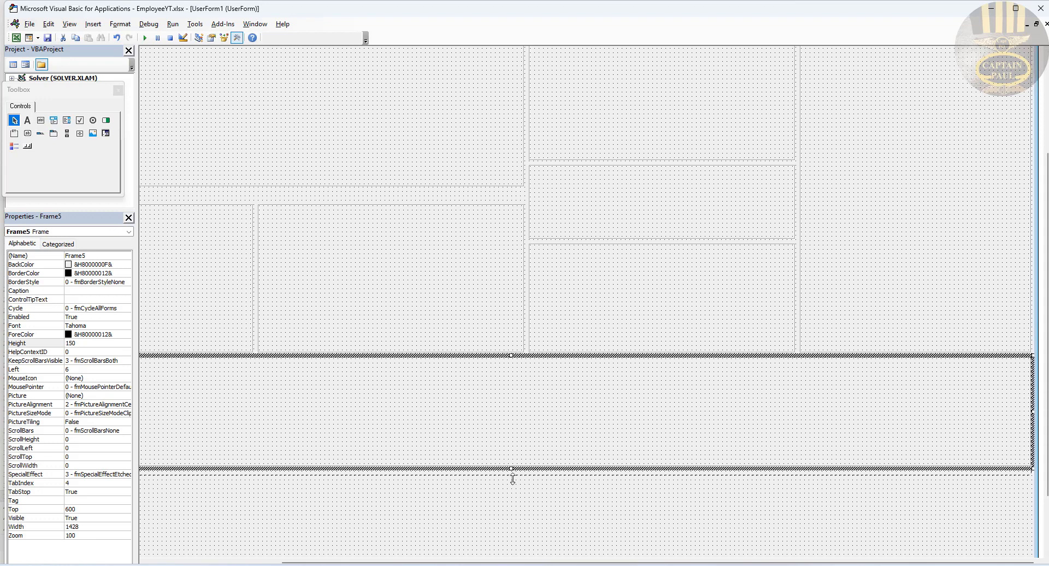
drag(512, 479, 514, 478)
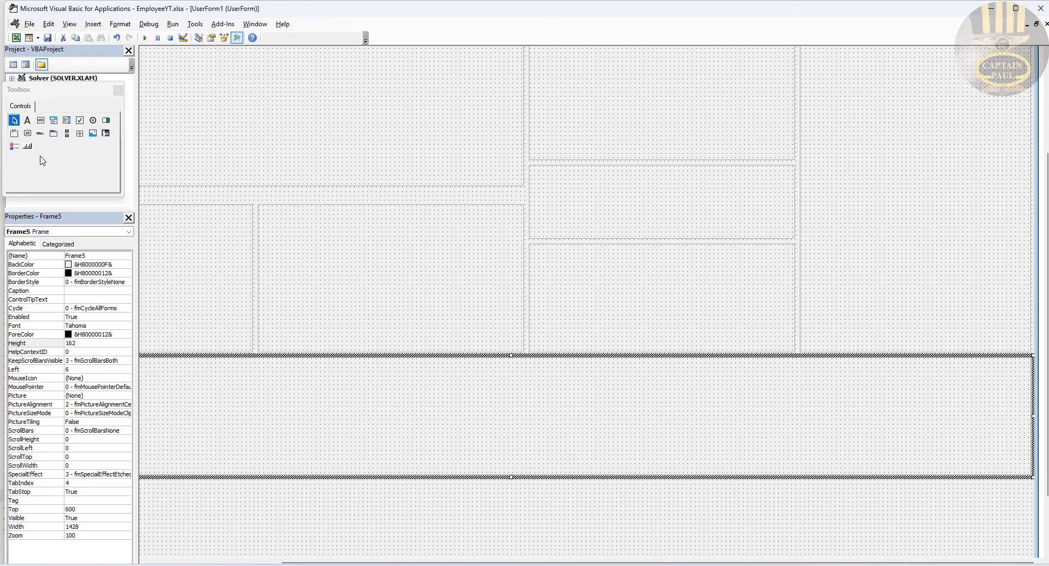
Step: Draw ListBox1 in the bottom frame and stretch it to Left 9, Top 6, height 138
click(66, 120)
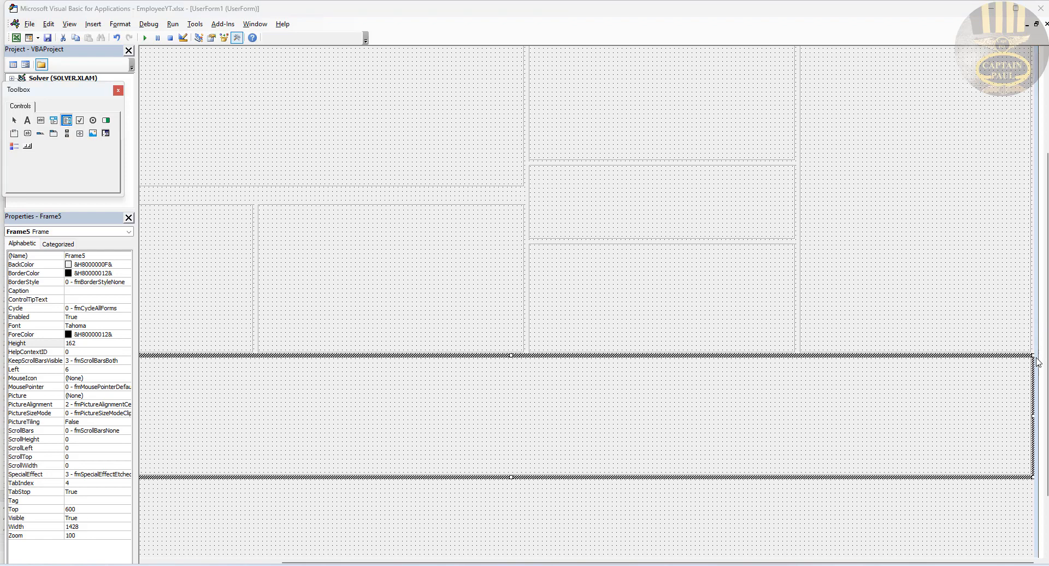
drag(1023, 363, 153, 466)
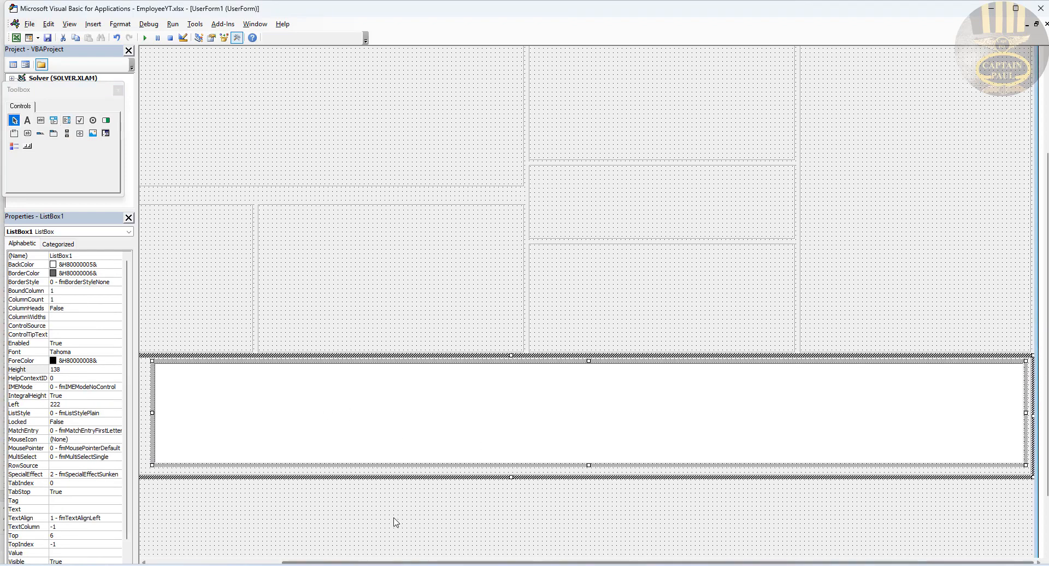
drag(346, 563, 214, 562)
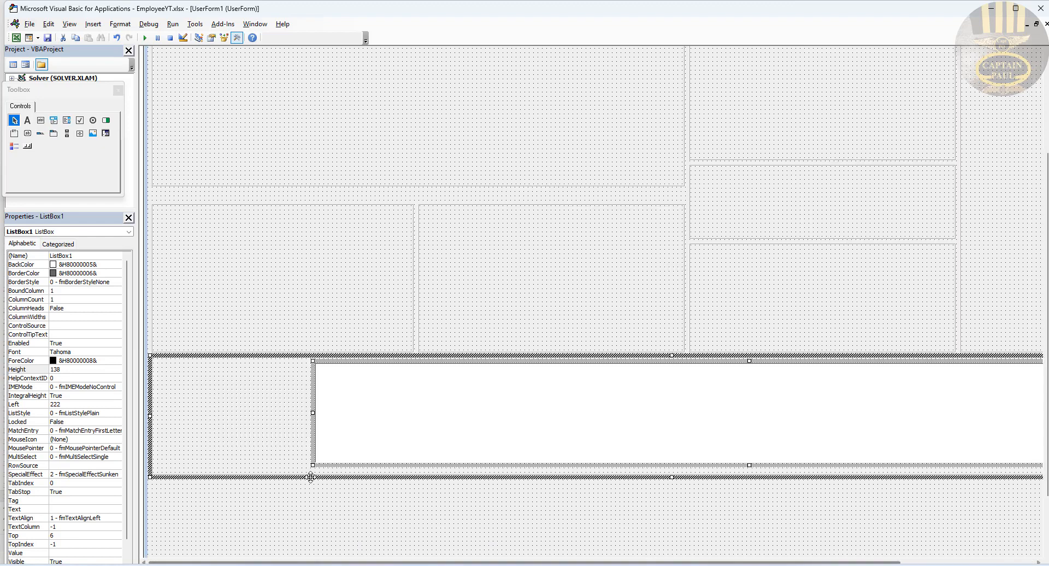
drag(313, 413, 159, 411)
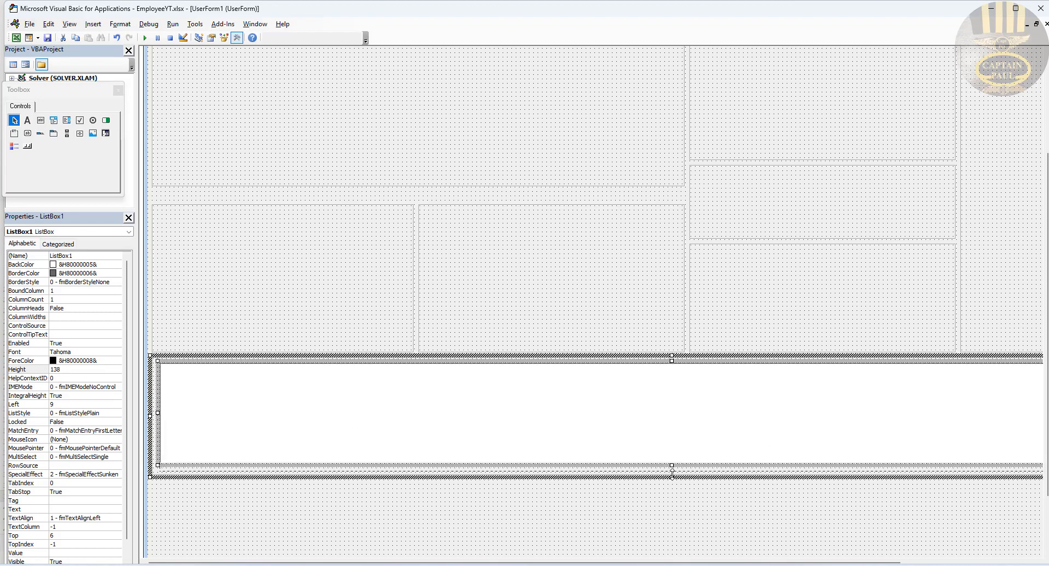
drag(672, 473, 672, 473)
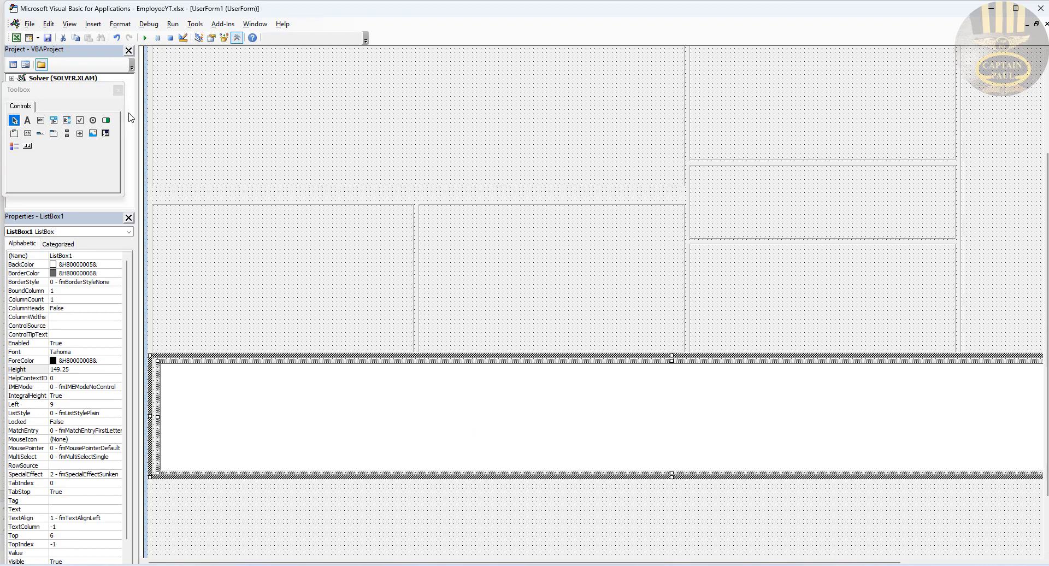
Step: Draw ListBox2 in the right frame and stretch it to Left 7.5, Top 8.2, height 510.05
click(67, 121)
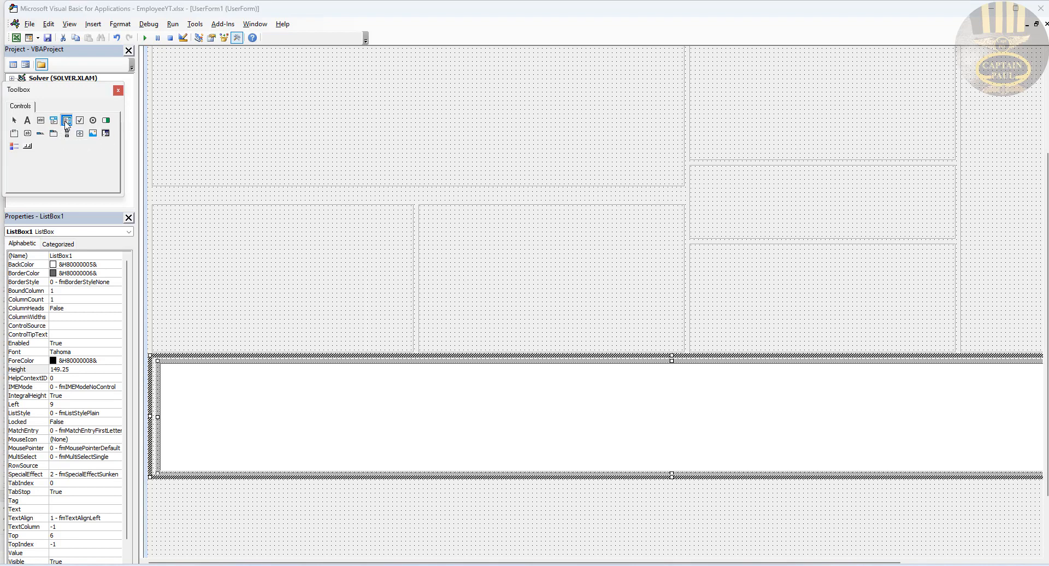
drag(990, 67, 1016, 159)
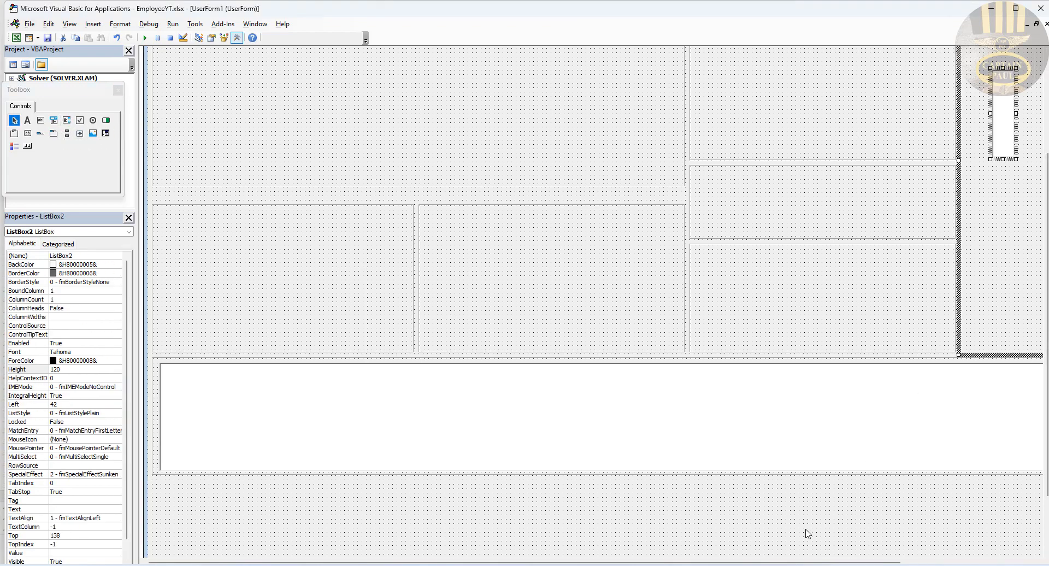
drag(829, 561, 965, 562)
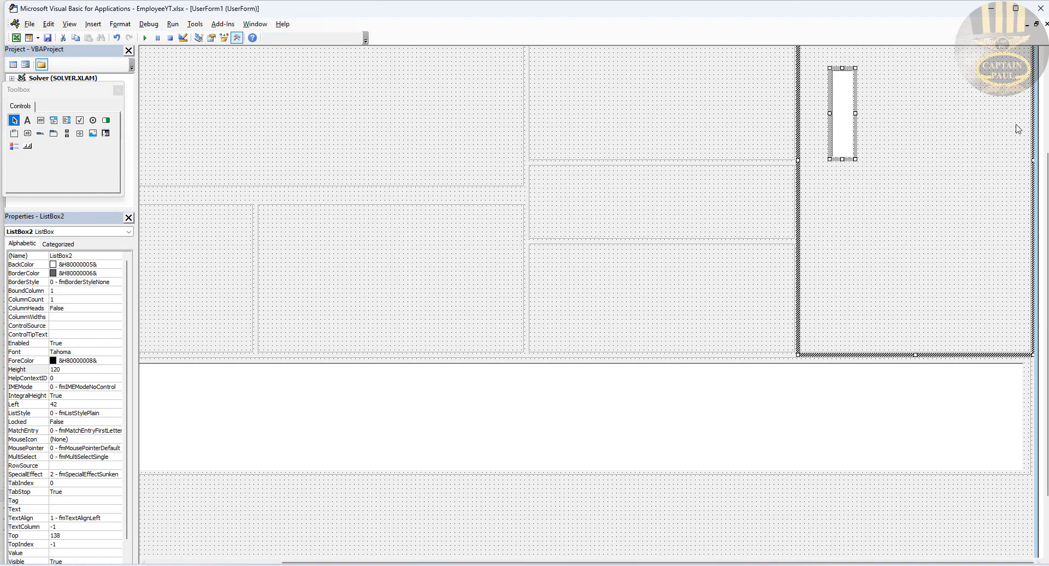
drag(1046, 186, 1047, 86)
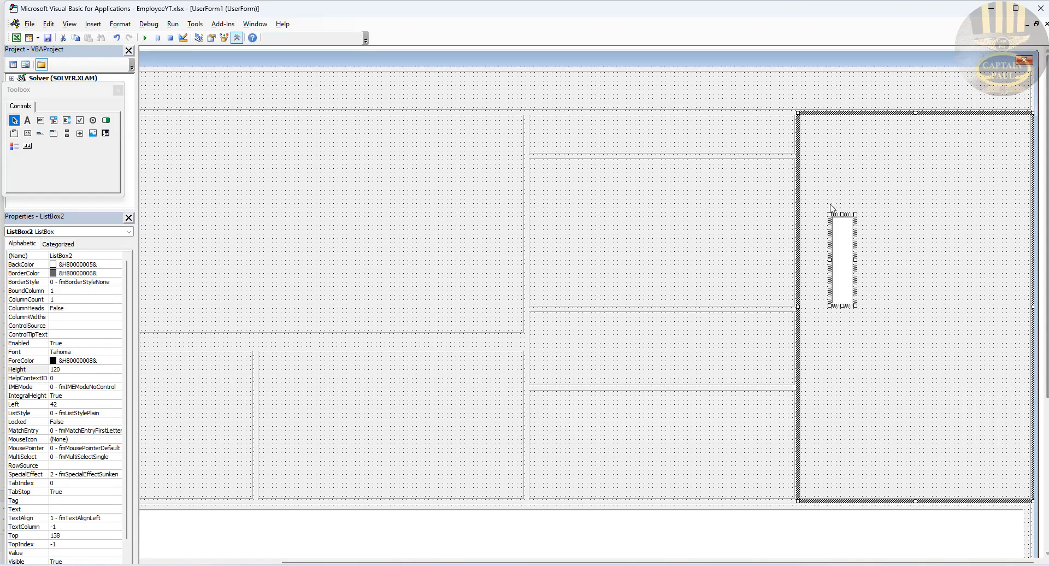
drag(843, 214, 841, 119)
drag(830, 213, 1027, 229)
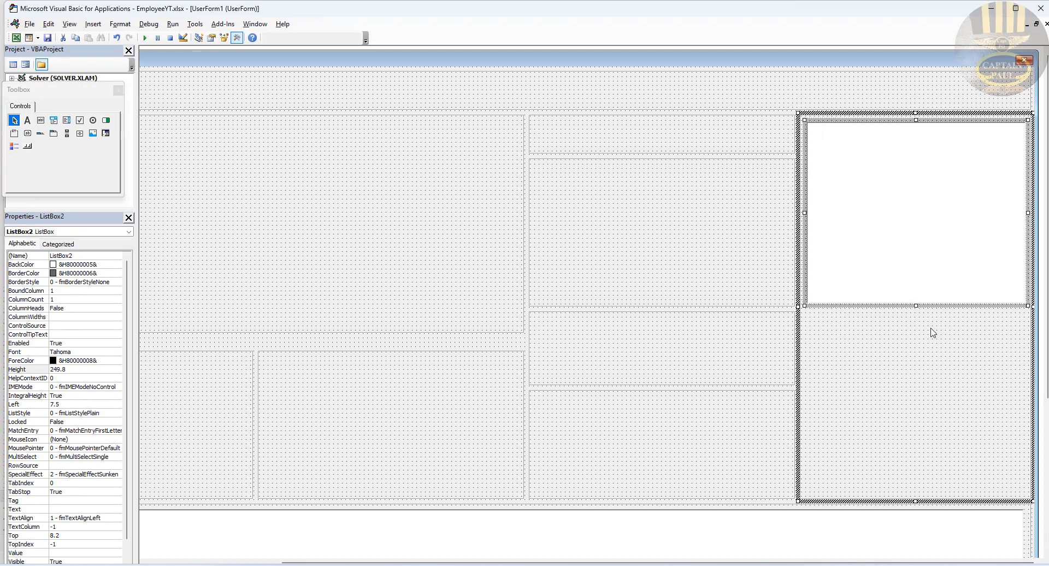
drag(916, 305, 913, 496)
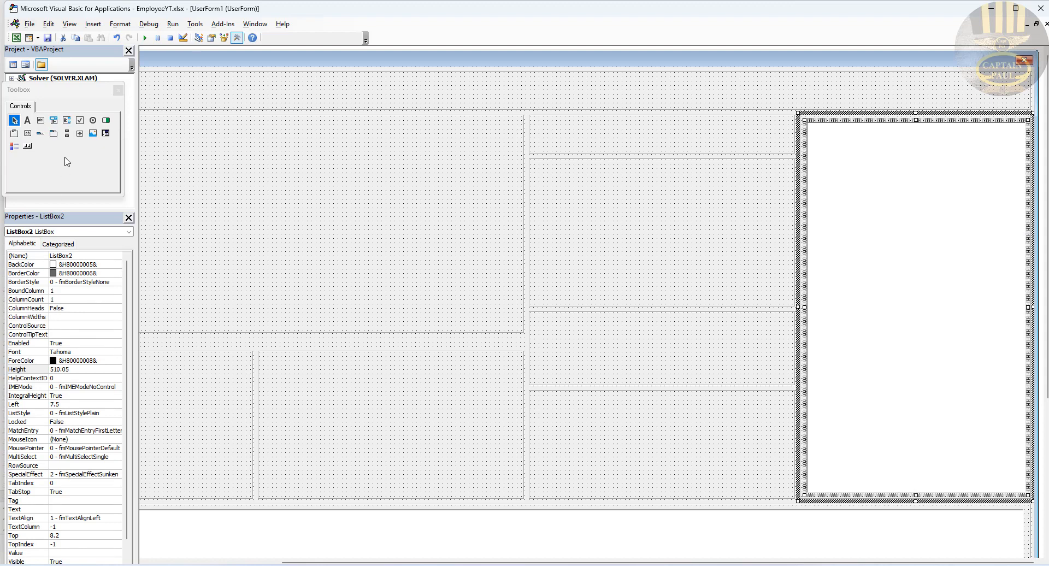
Step: Draw a text box at the right end of the top frame and name it txtSearch
click(40, 120)
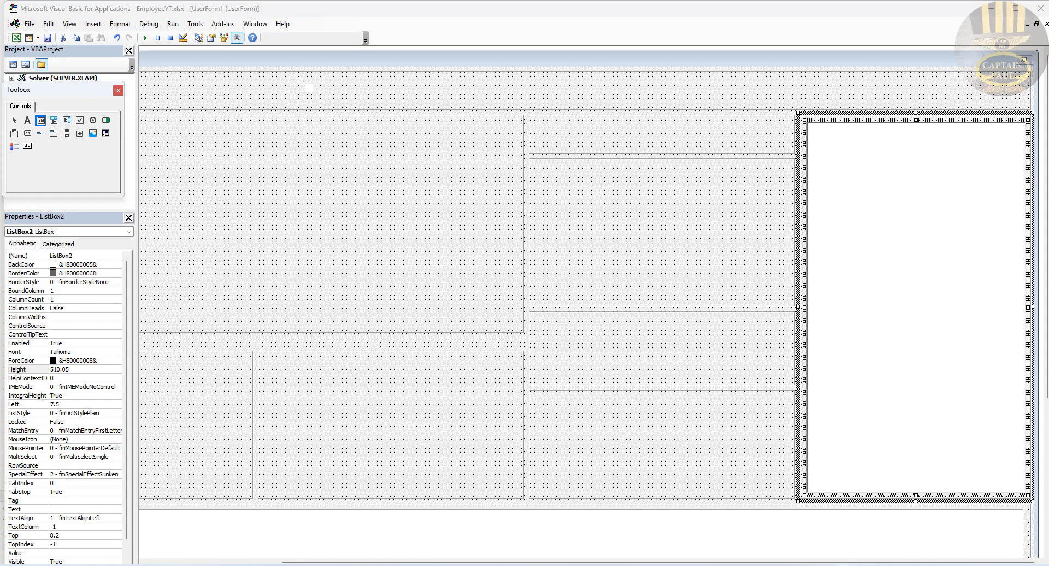
drag(300, 80, 396, 108)
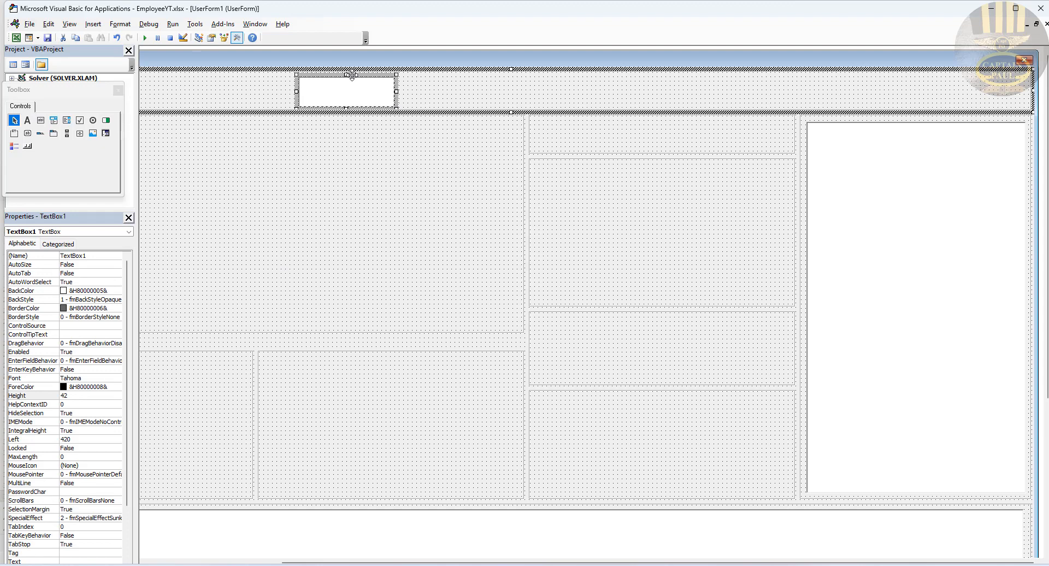
drag(352, 75, 855, 84)
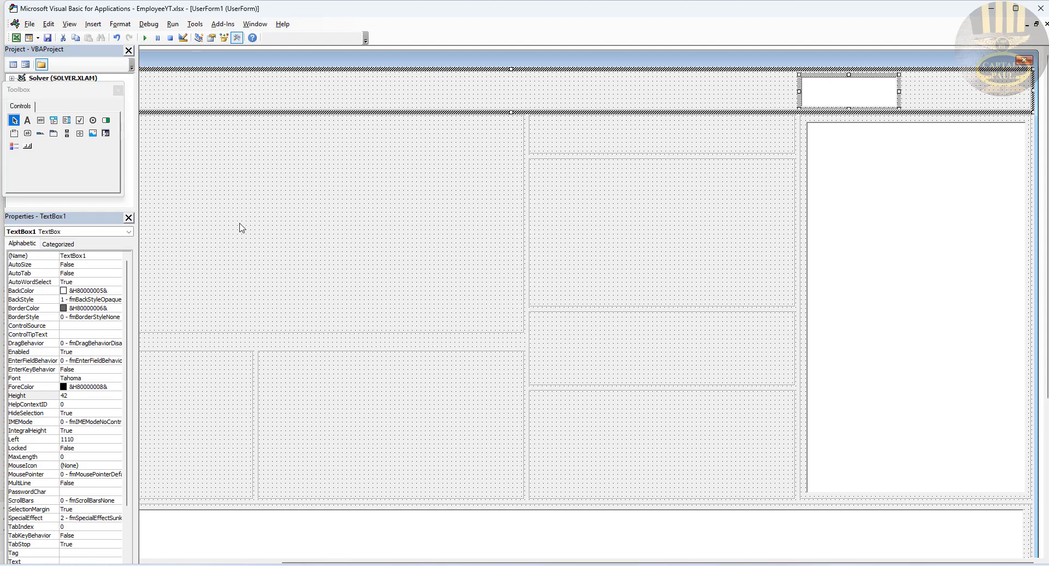
click(95, 255)
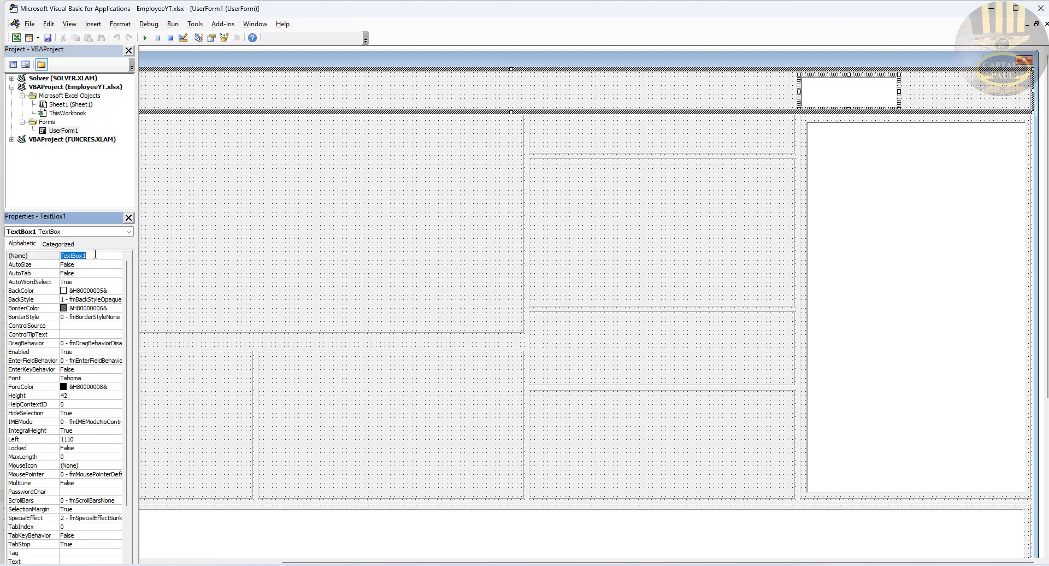
text(T)
key(Return)
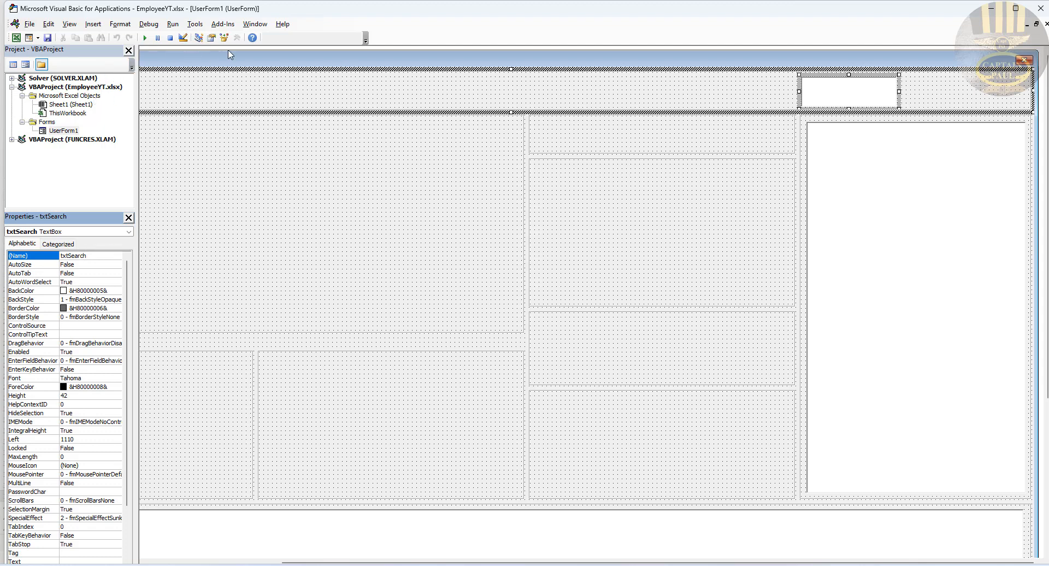
click(279, 138)
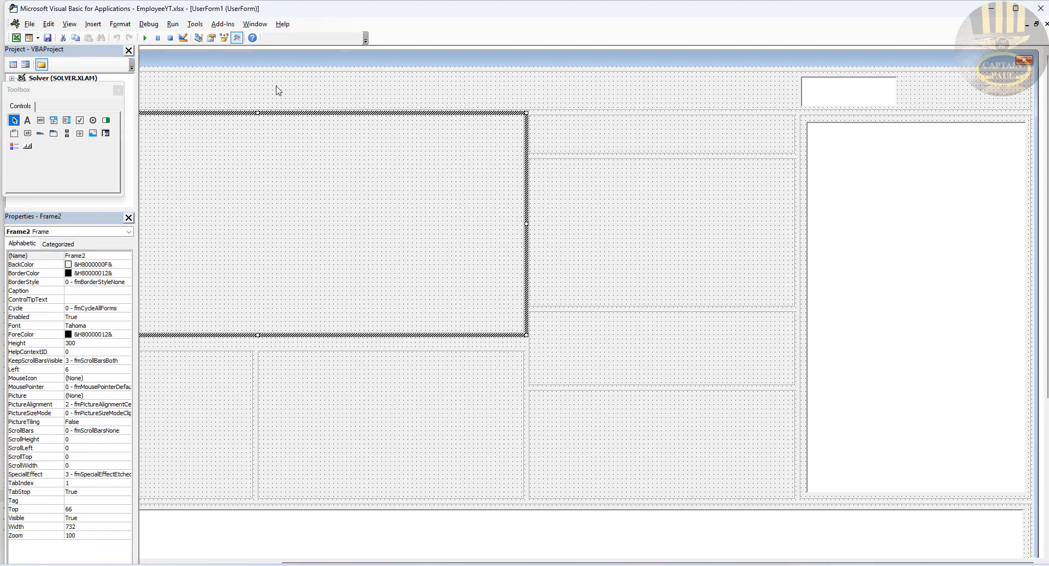
Step: Draw a button at the top frame's right end and give it a bold 28-point font
click(28, 135)
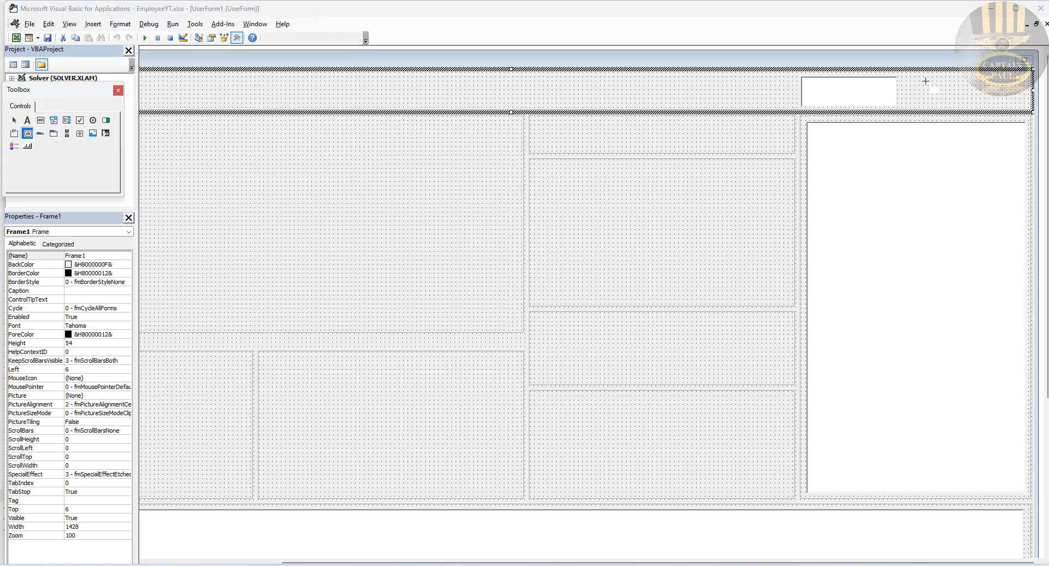
drag(927, 77, 1025, 108)
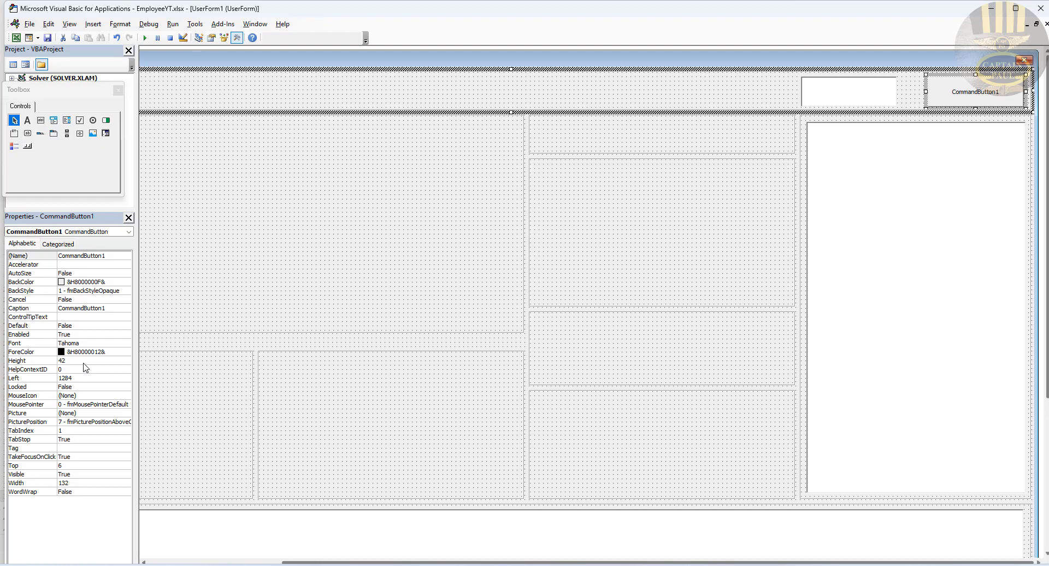
click(108, 344)
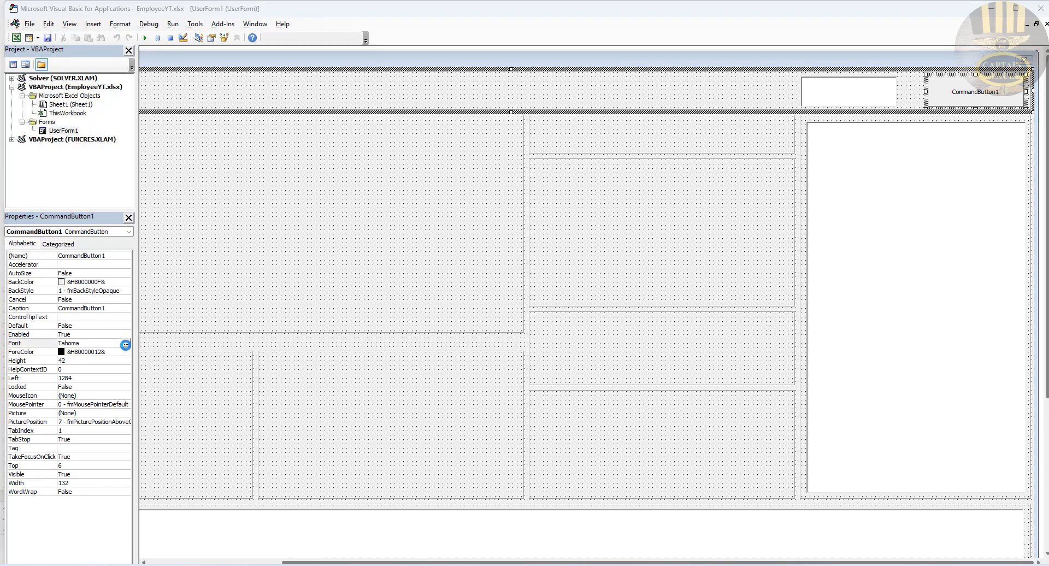
click(126, 344)
click(184, 101)
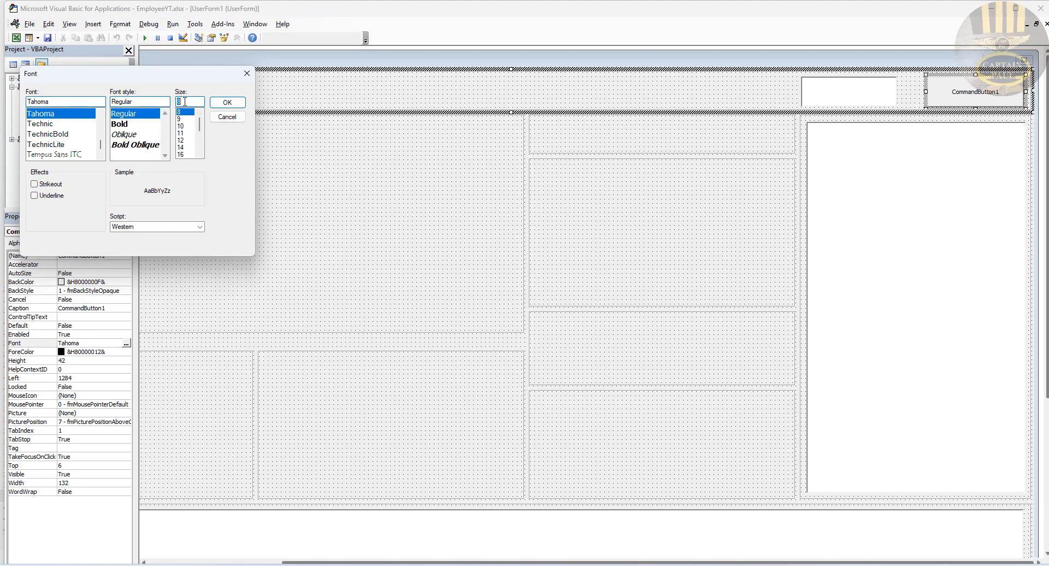
text(28)
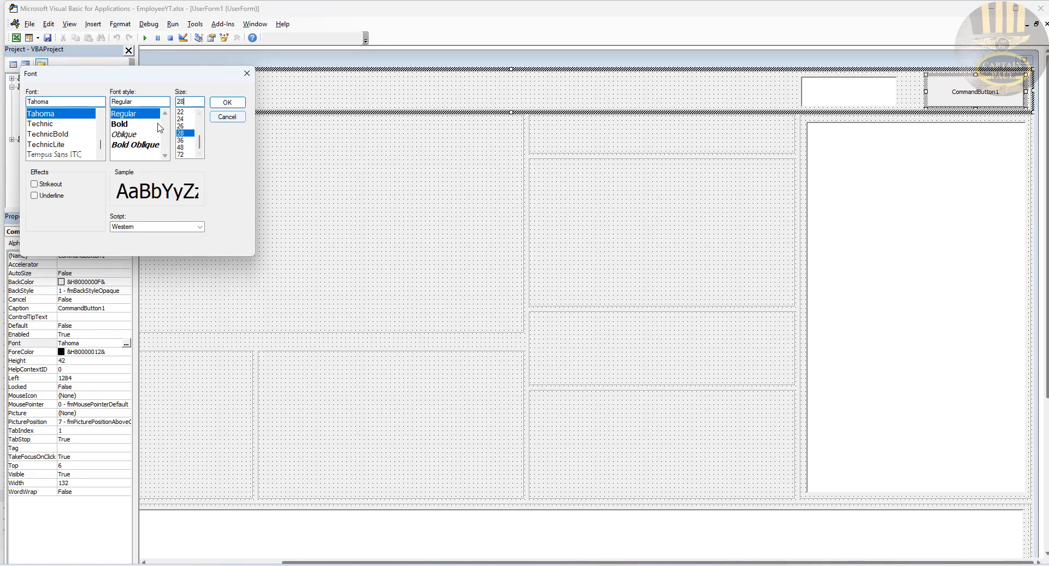
click(120, 124)
click(226, 103)
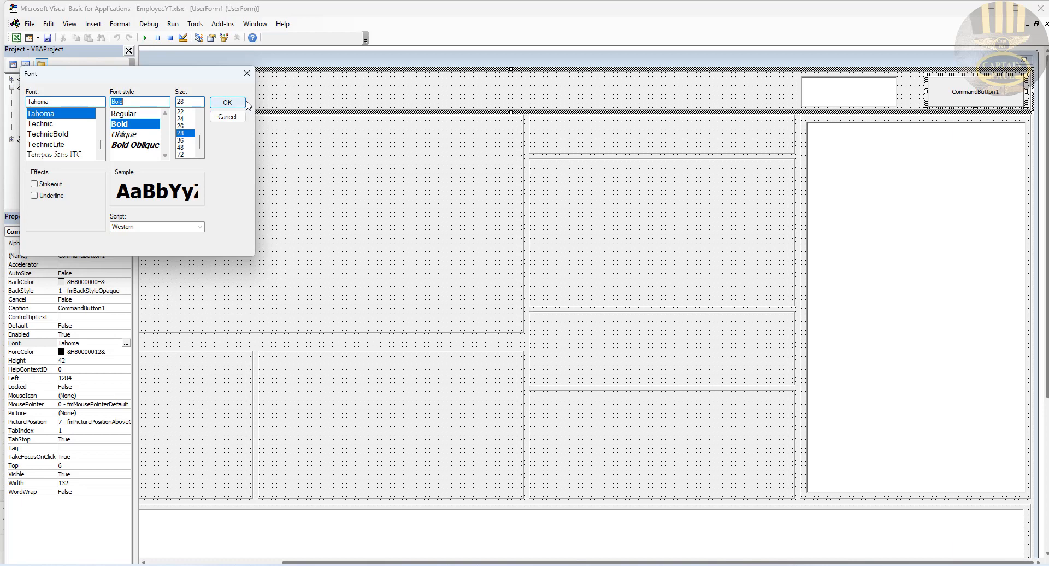
Step: Set the button's Width to 140, name it cmdSearch, and caption it Search
double_click(85, 483)
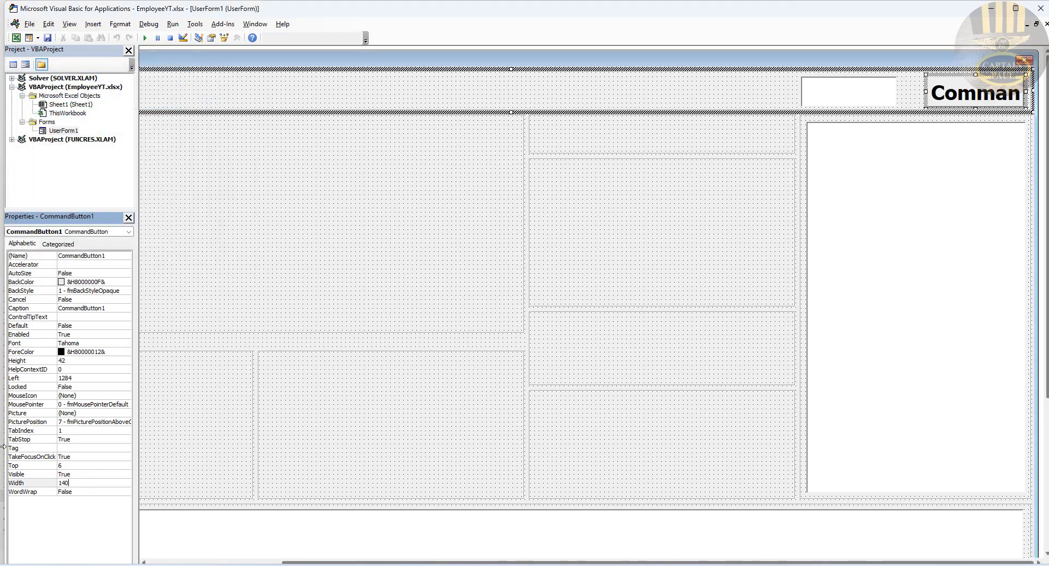
text(140)
key(Return)
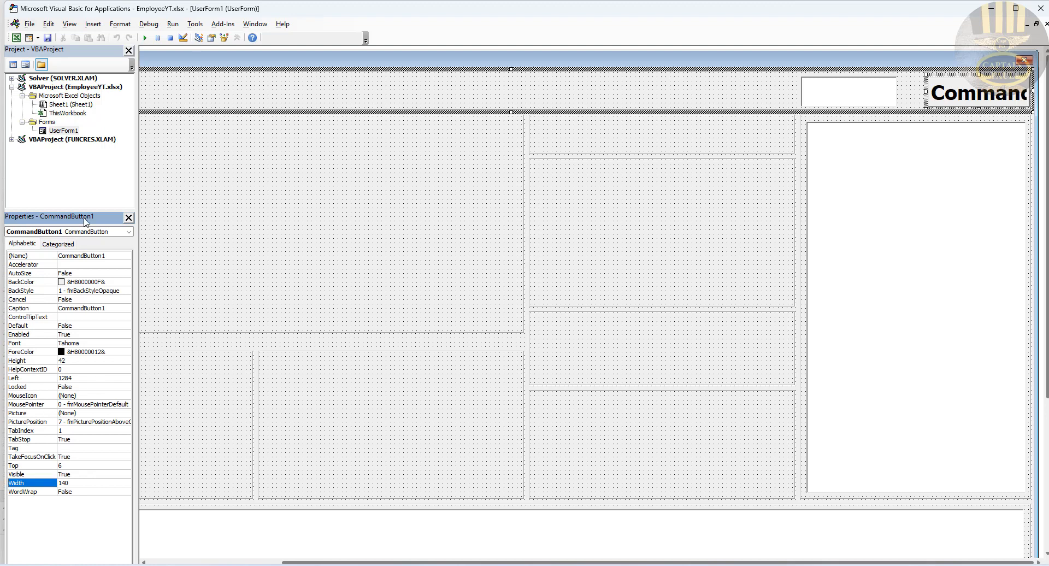
double_click(116, 255)
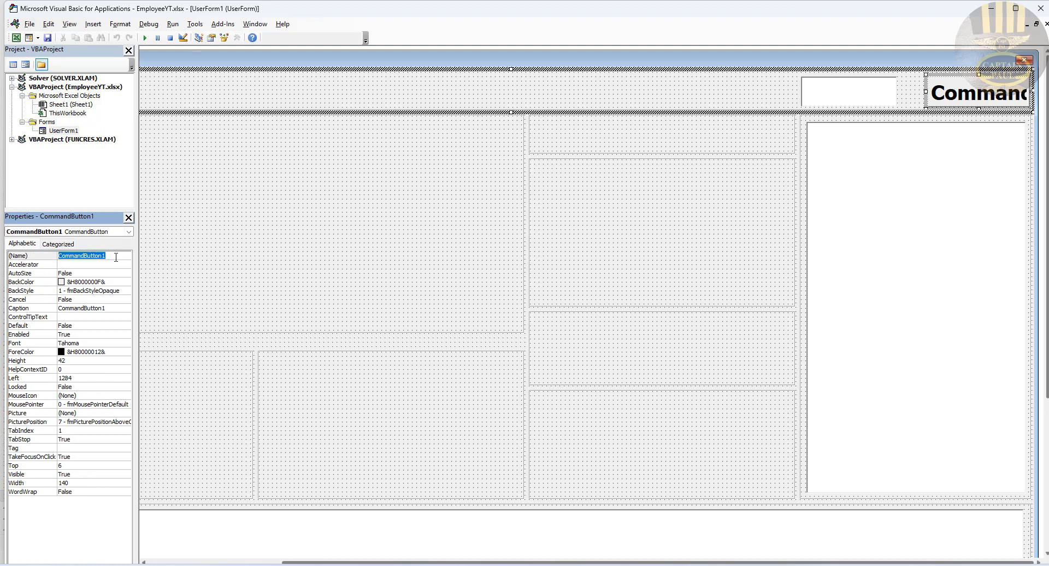
text(cmdSearch)
key(Return)
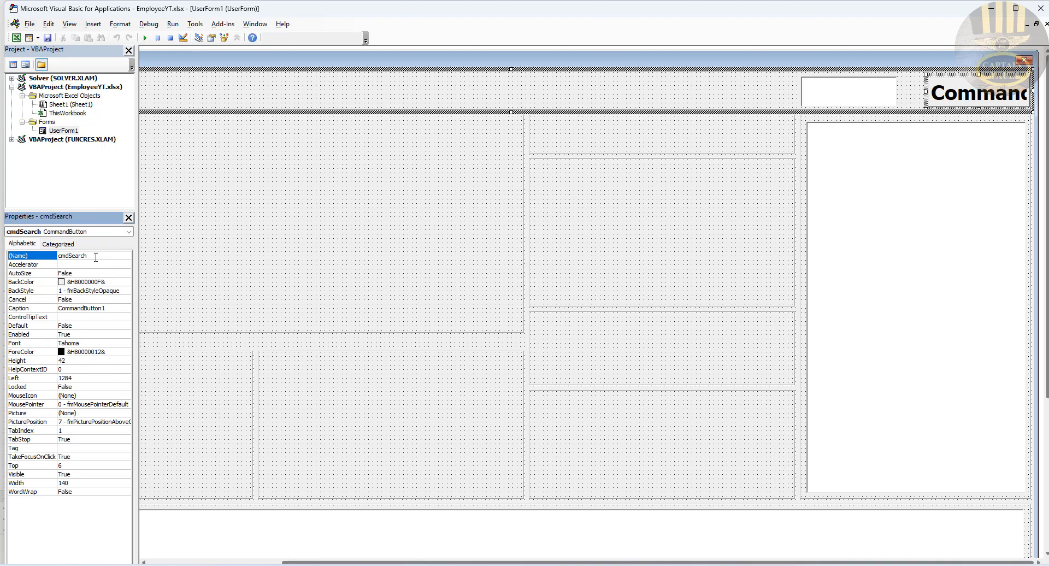
drag(88, 256, 73, 257)
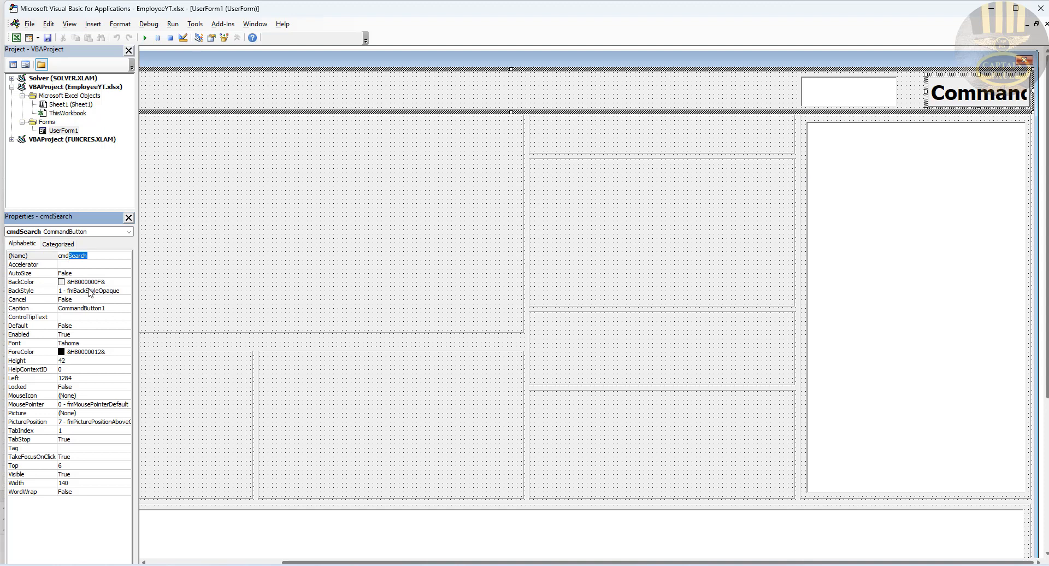
click(110, 310)
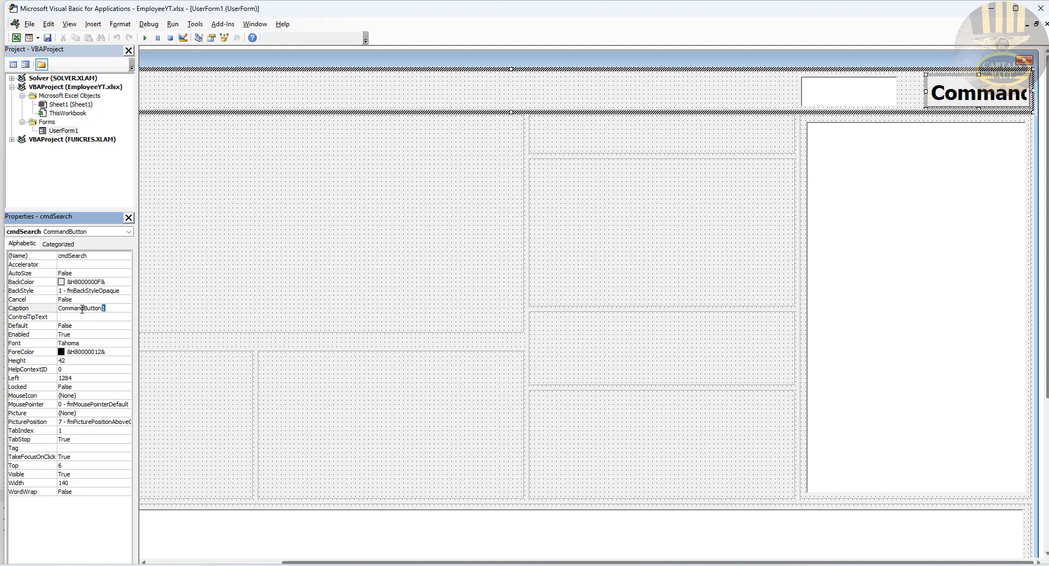
drag(104, 310, 41, 311)
text(Search)
key(Return)
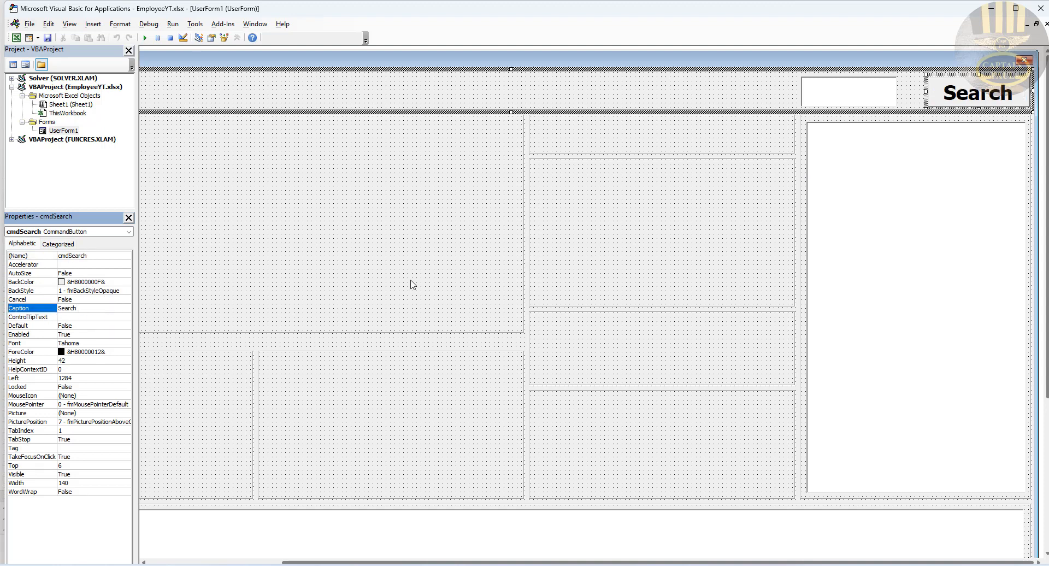
click(948, 91)
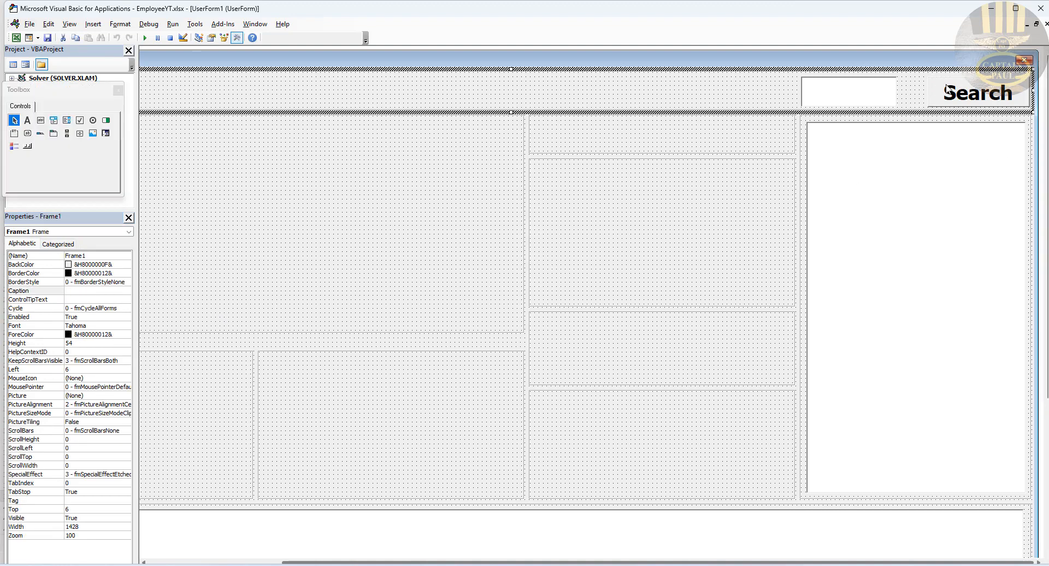
Step: Nudge the Search button slightly left and set the search box Width to 140
click(954, 85)
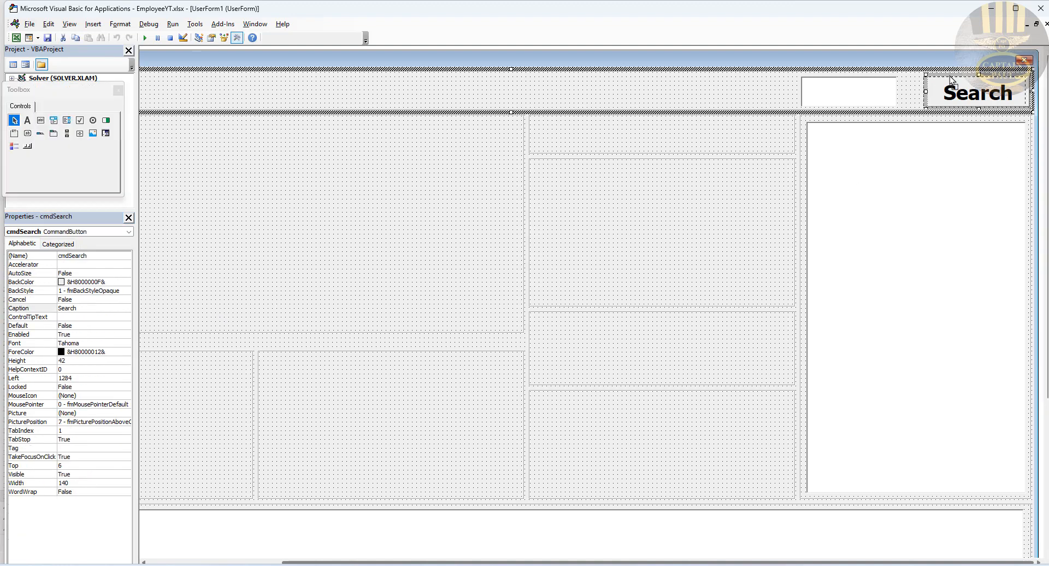
drag(954, 75, 949, 76)
click(881, 103)
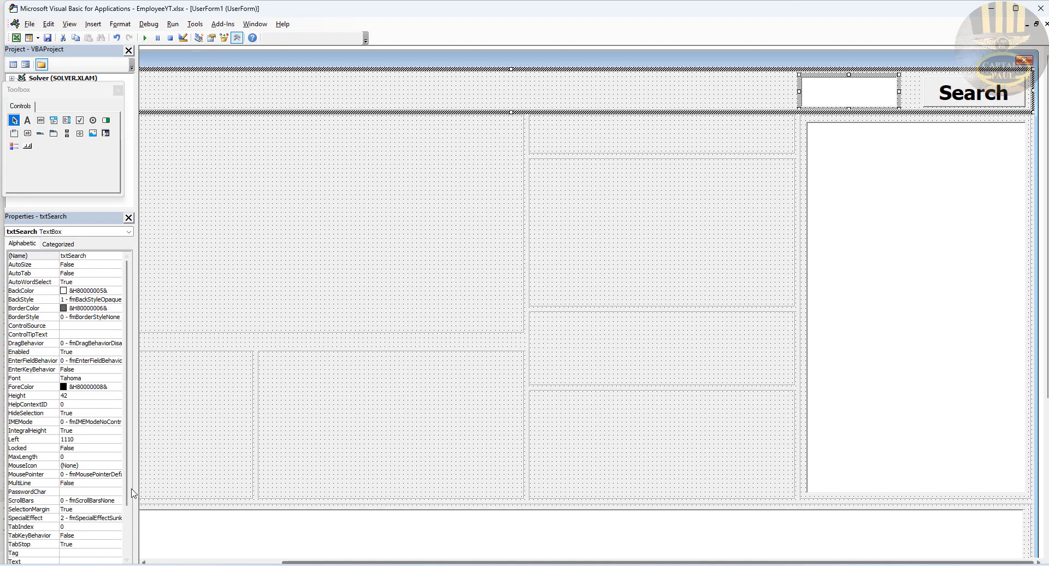
drag(126, 495, 125, 556)
double_click(72, 544)
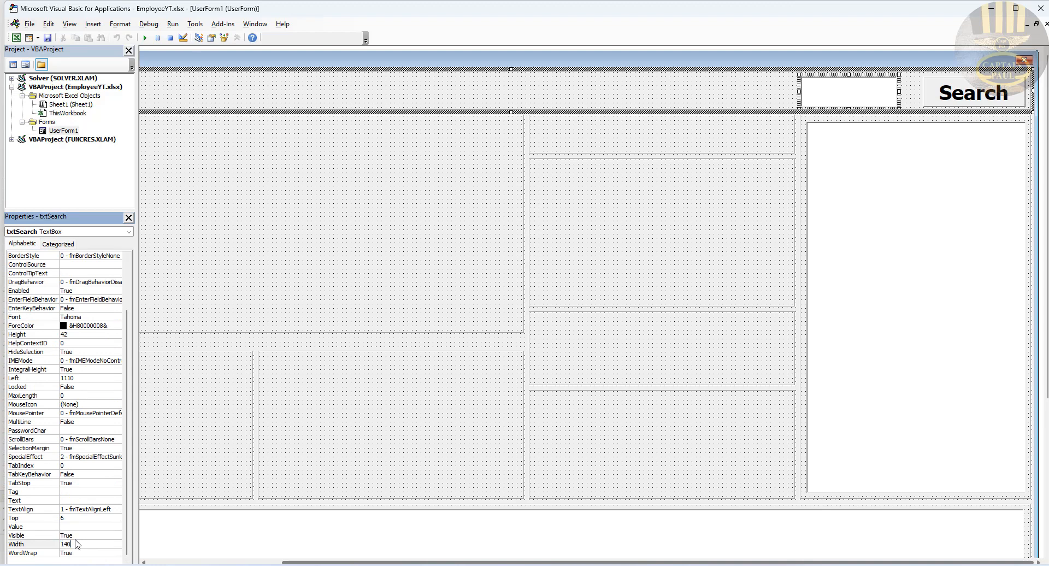
text(140)
key(Return)
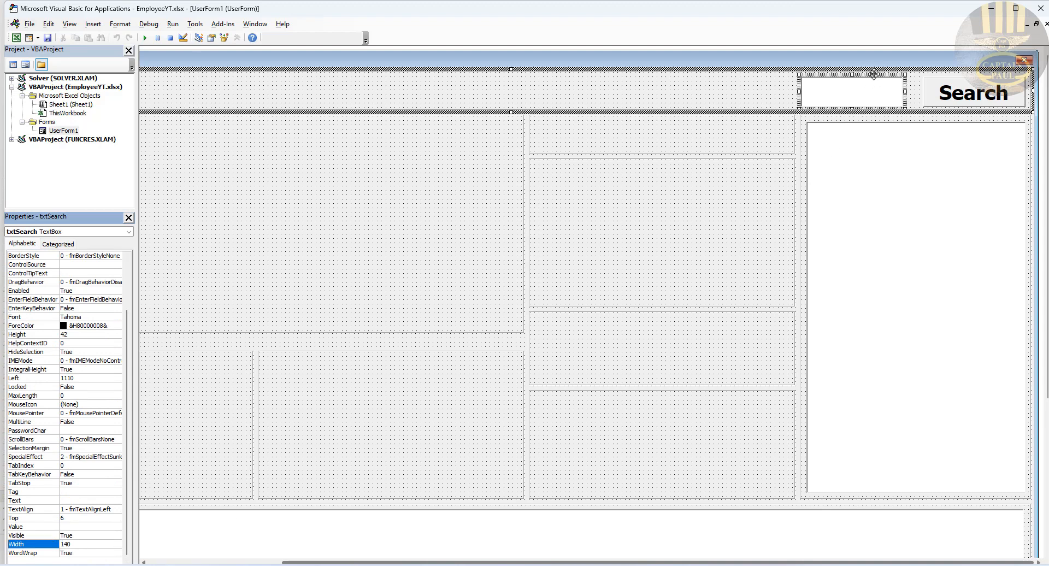
Step: Move the search box right beside Search and place a copy of Search left of it
drag(872, 75, 888, 79)
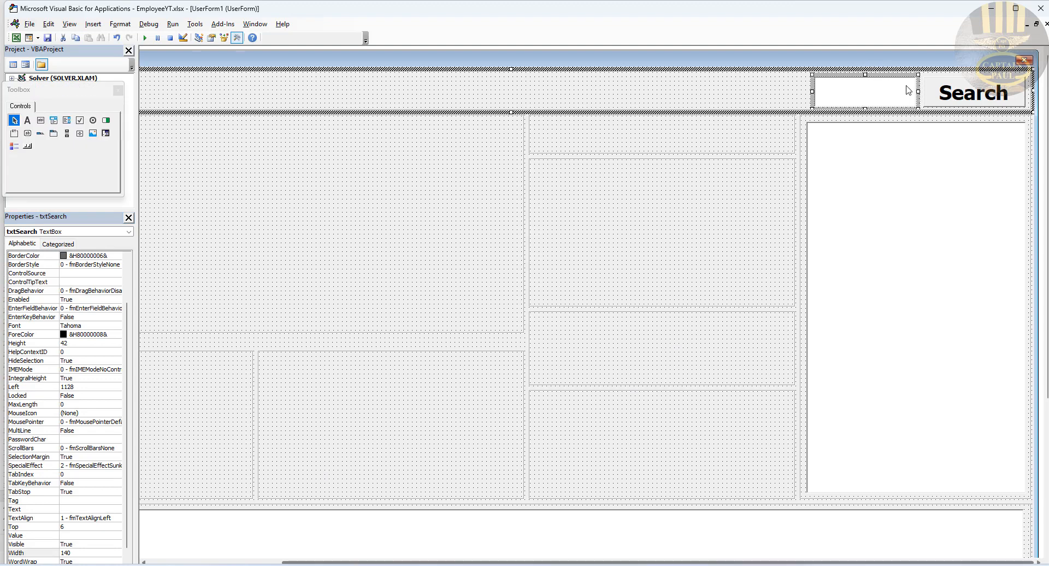
click(971, 93)
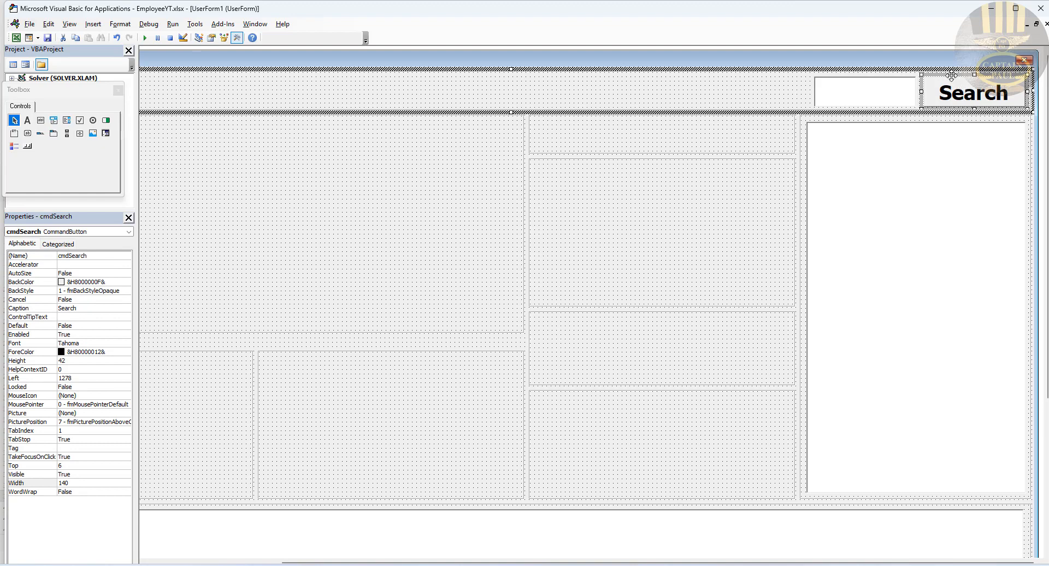
drag(951, 75, 732, 78)
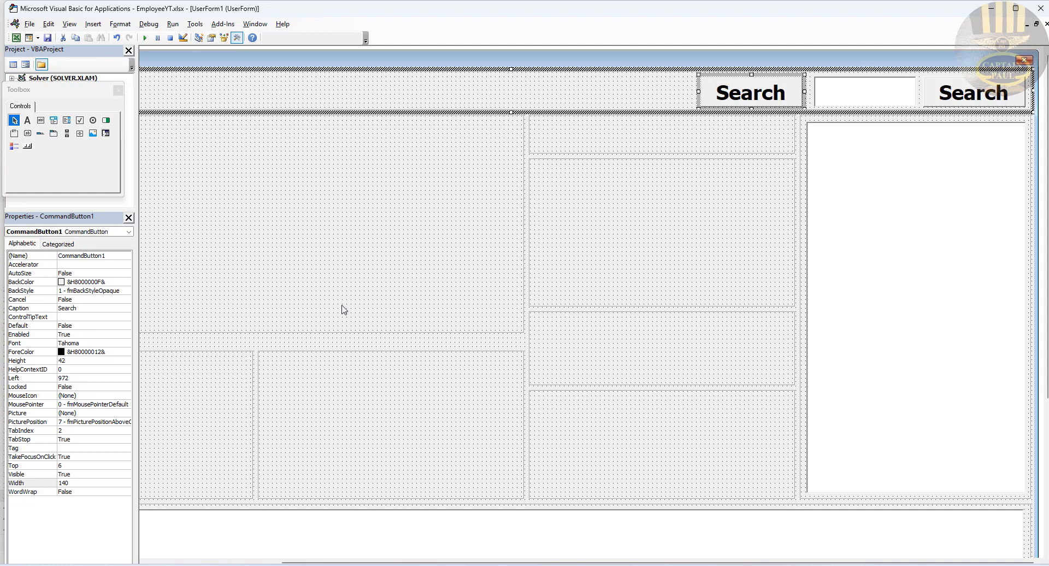
Step: Rename the copied button cmdExit and caption it Exit
click(114, 254)
double_click(113, 254)
text(cmdExit)
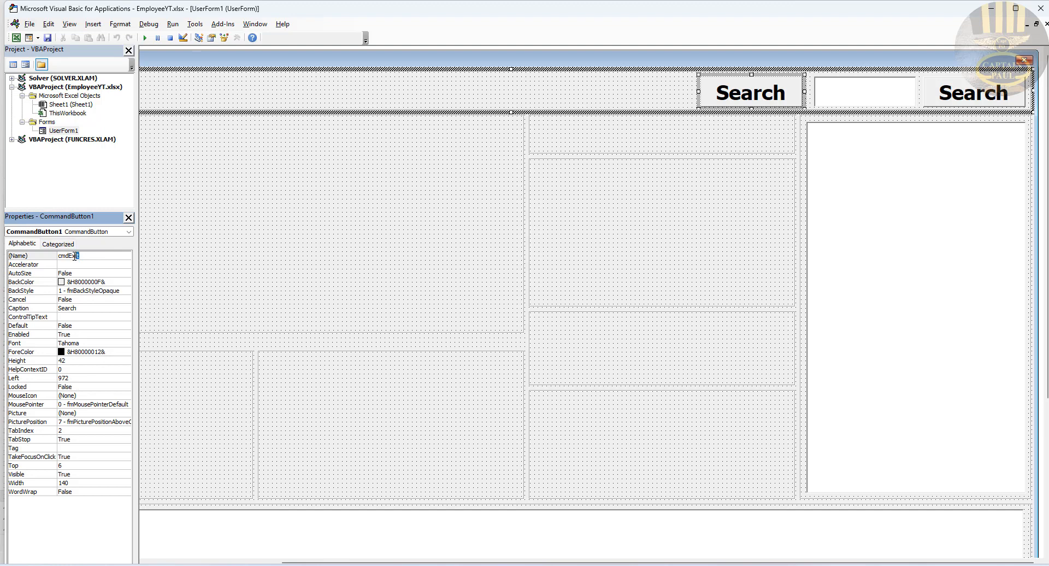
click(84, 308)
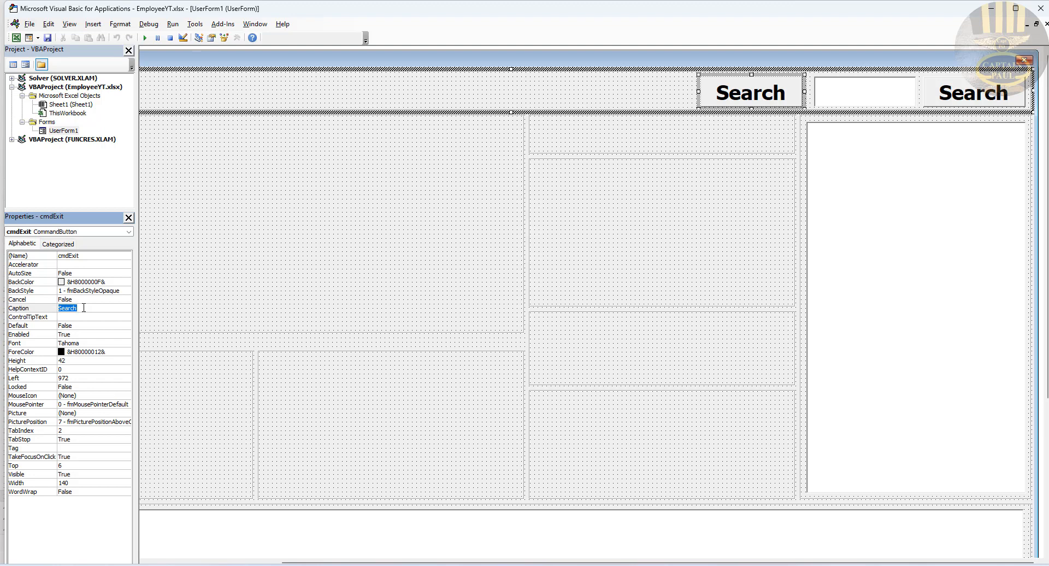
text(Exit)
key(Return)
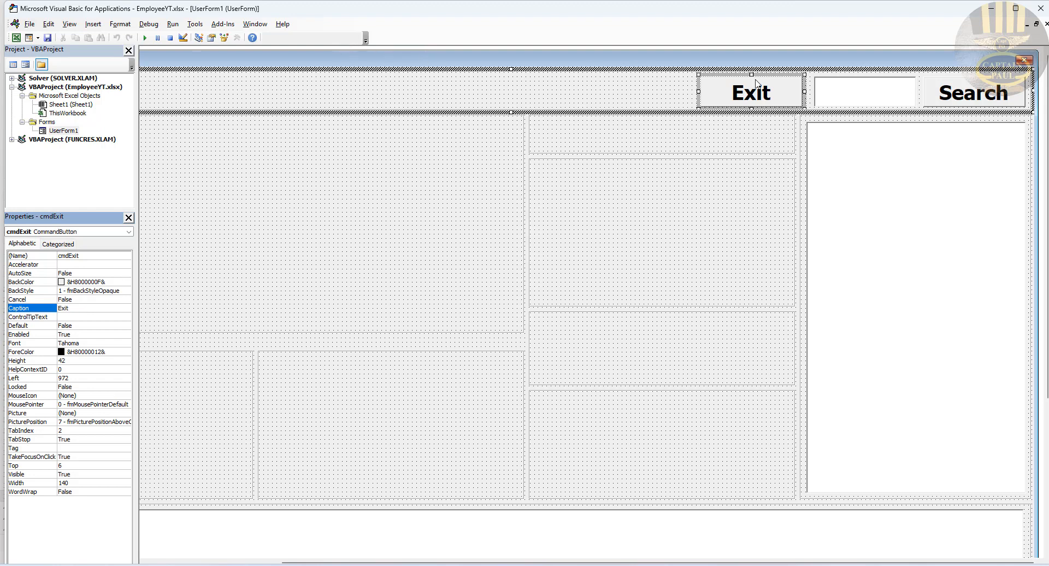
Step: Copy the Exit button to its left and select both Exit buttons
click(754, 106)
click(744, 147)
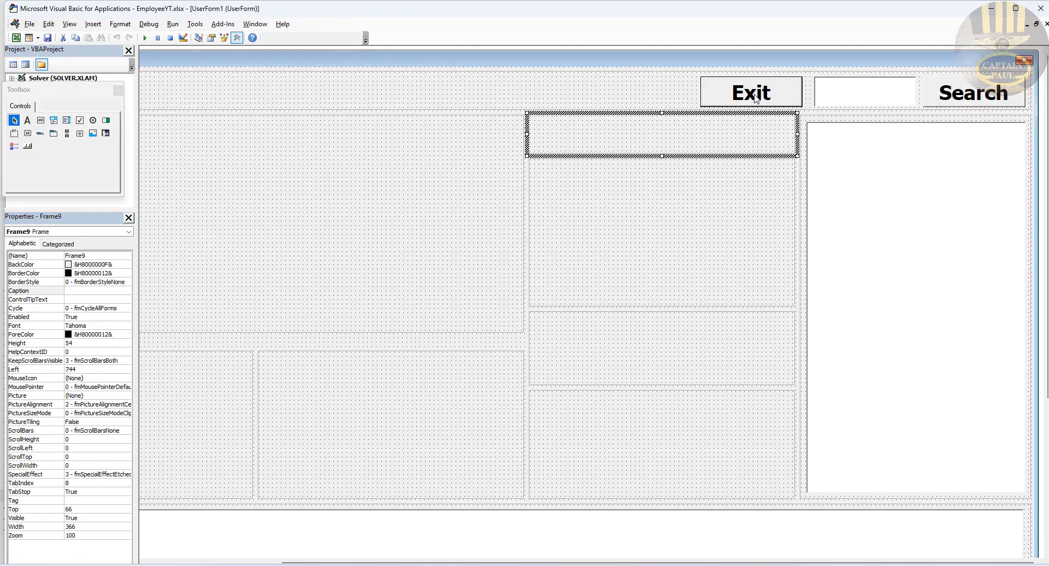
click(756, 97)
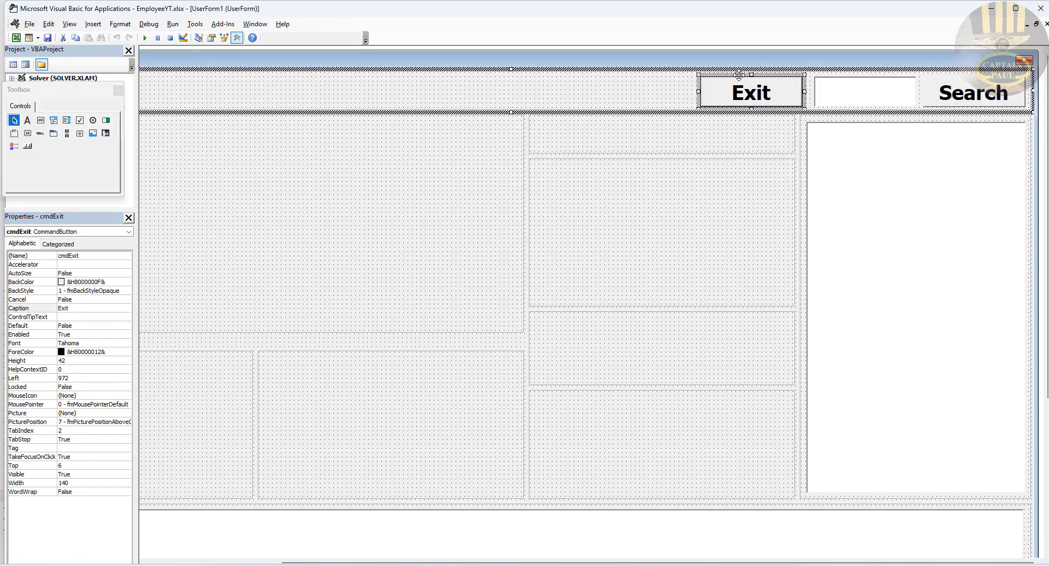
drag(738, 75, 630, 76)
ctrl+click(722, 91)
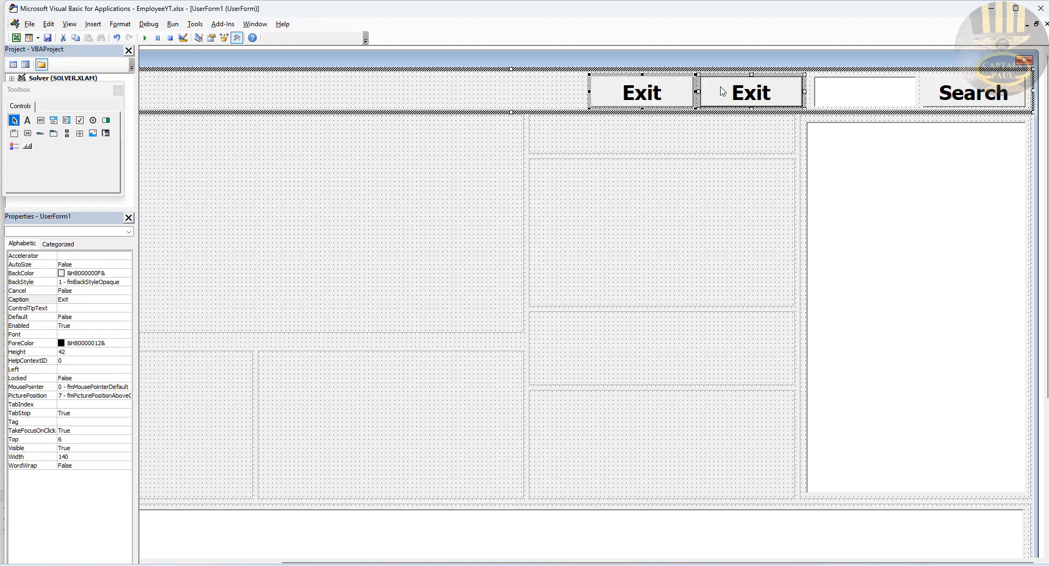
Step: Copy both Exit buttons further left and turn the third into cmdReset captioned Reset
drag(716, 77, 505, 80)
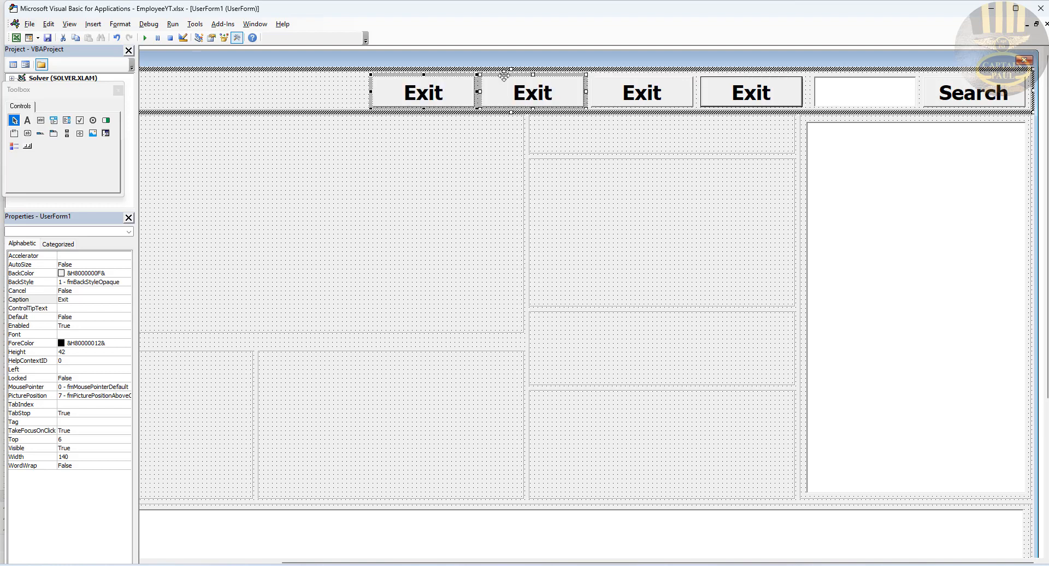
click(679, 95)
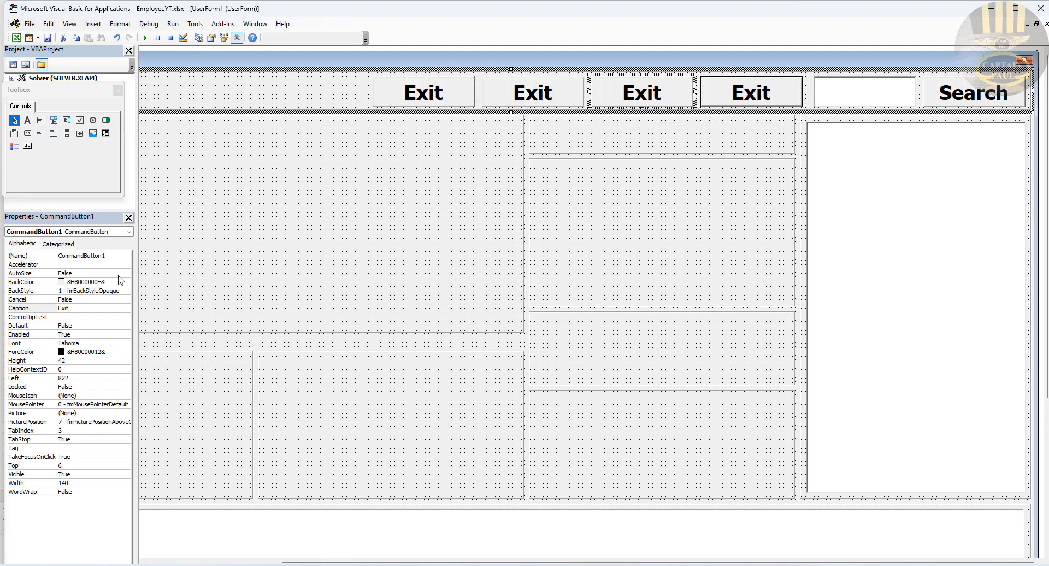
click(111, 257)
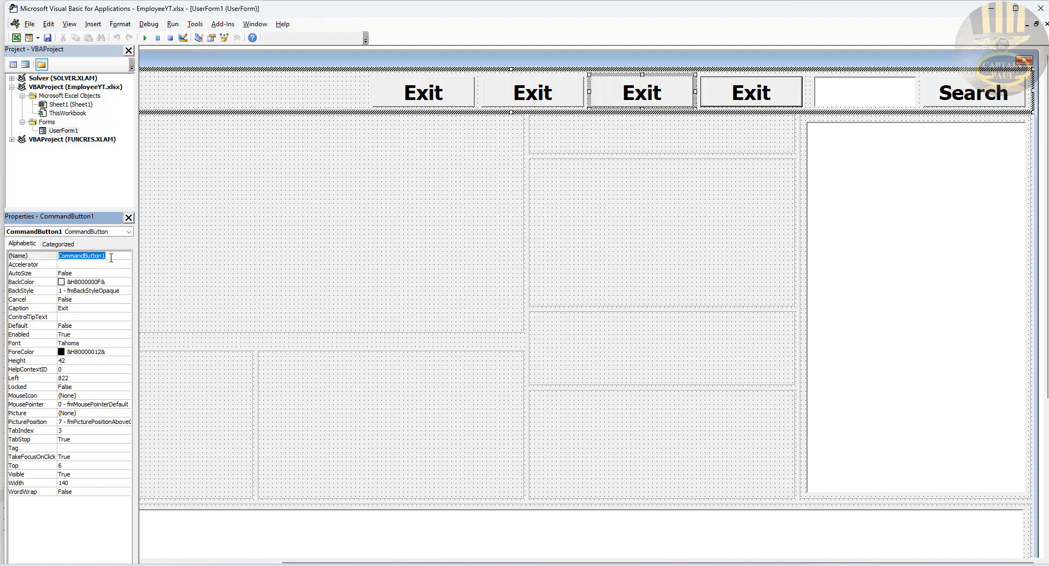
text(cmdReset)
key(Return)
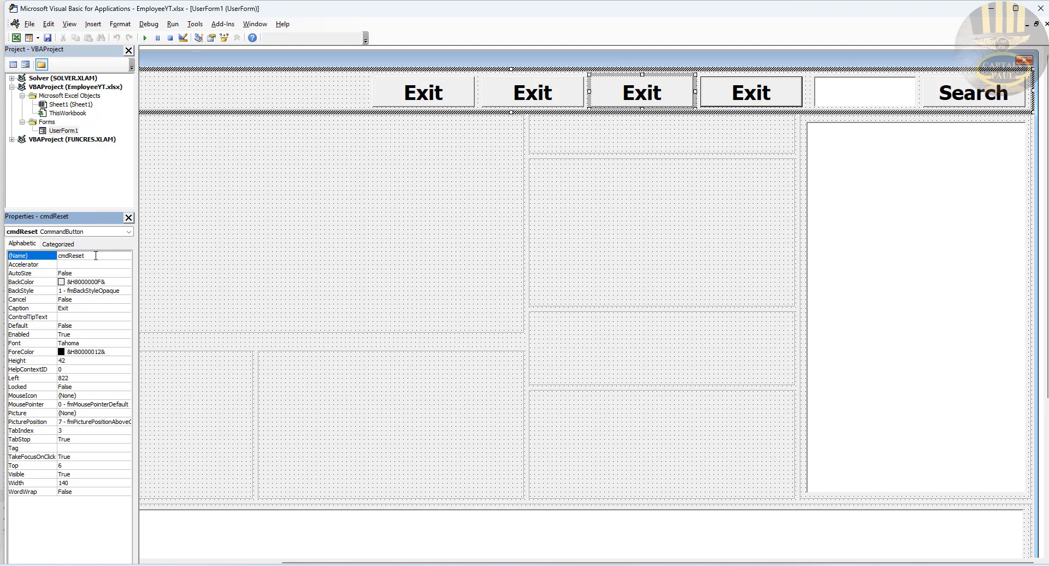
drag(86, 256, 70, 260)
key(ctrl+c)
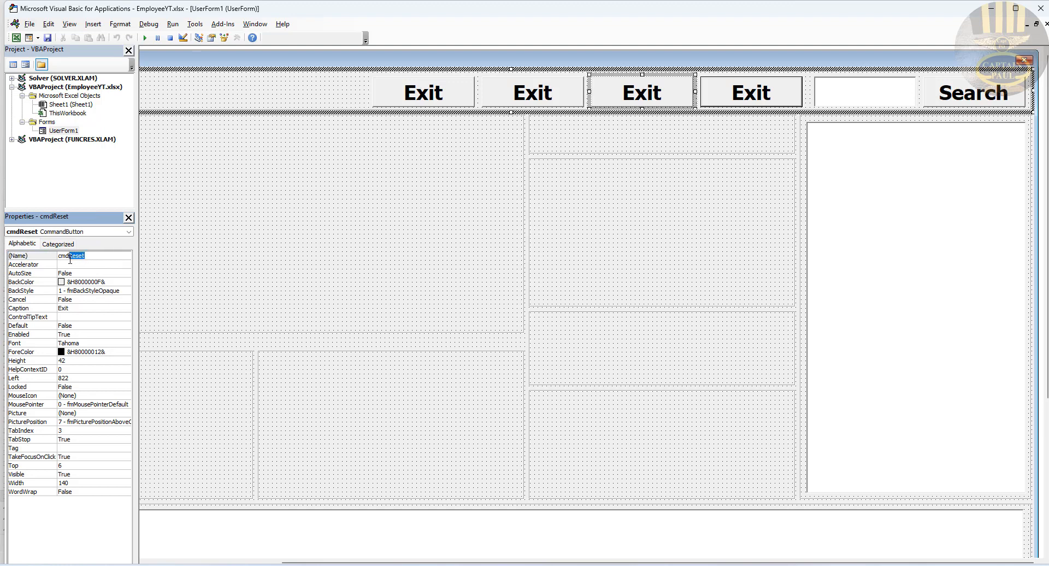
double_click(78, 309)
key(ctrl+v)
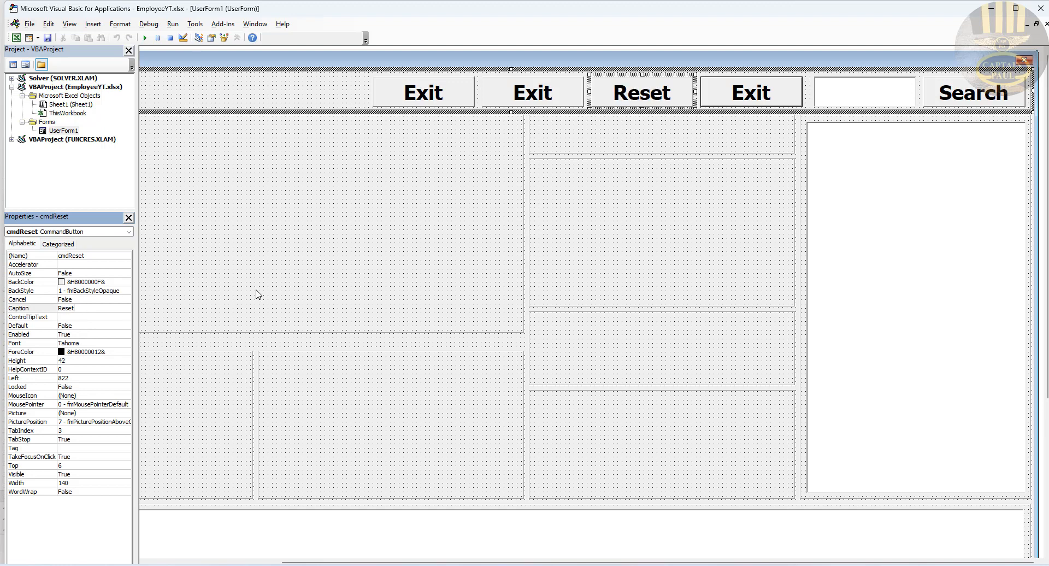
Step: Rename the second button cmdDelete with the caption Delete
click(542, 97)
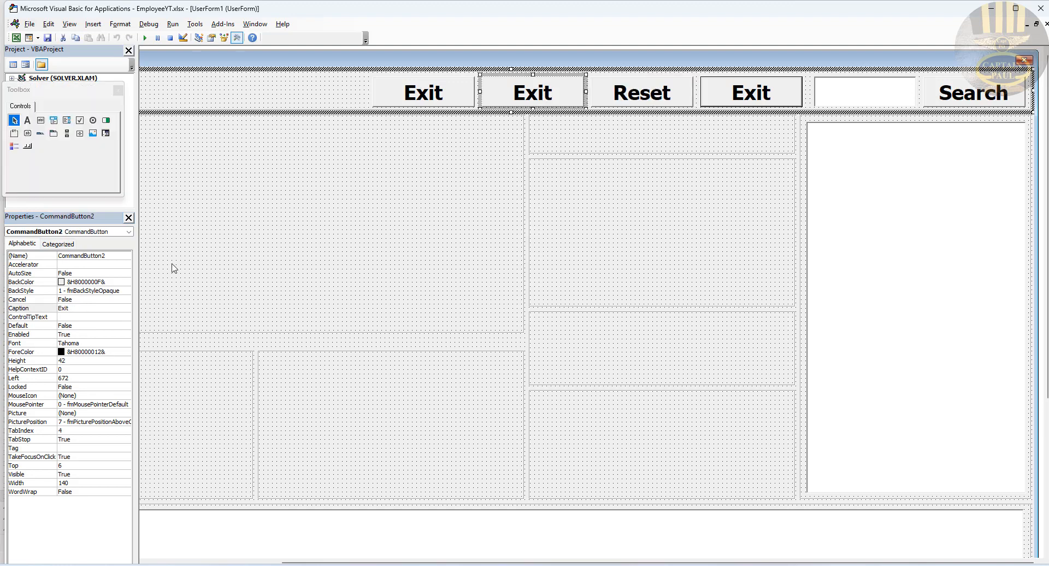
double_click(112, 256)
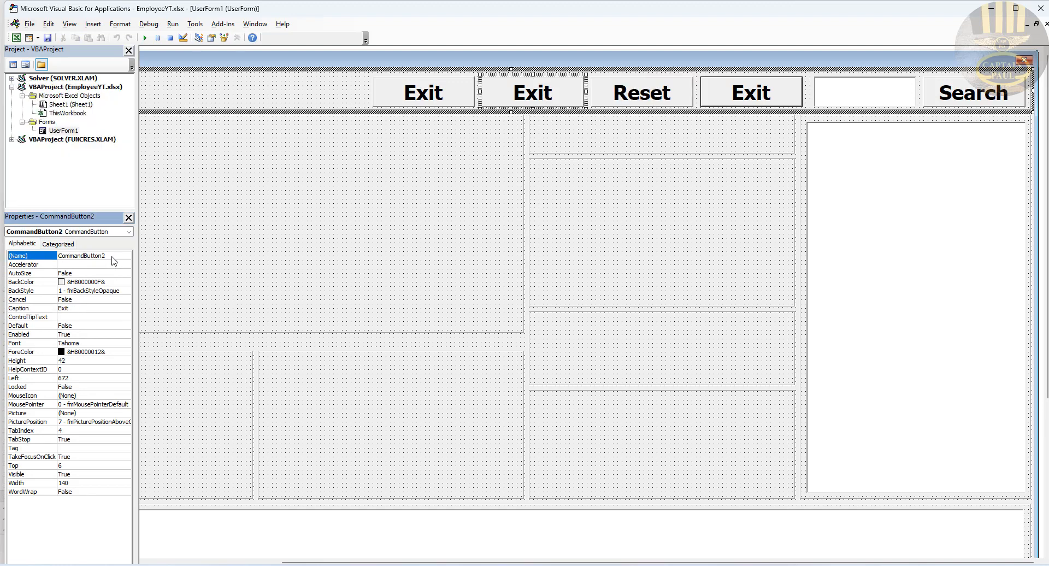
text(cmdDelete)
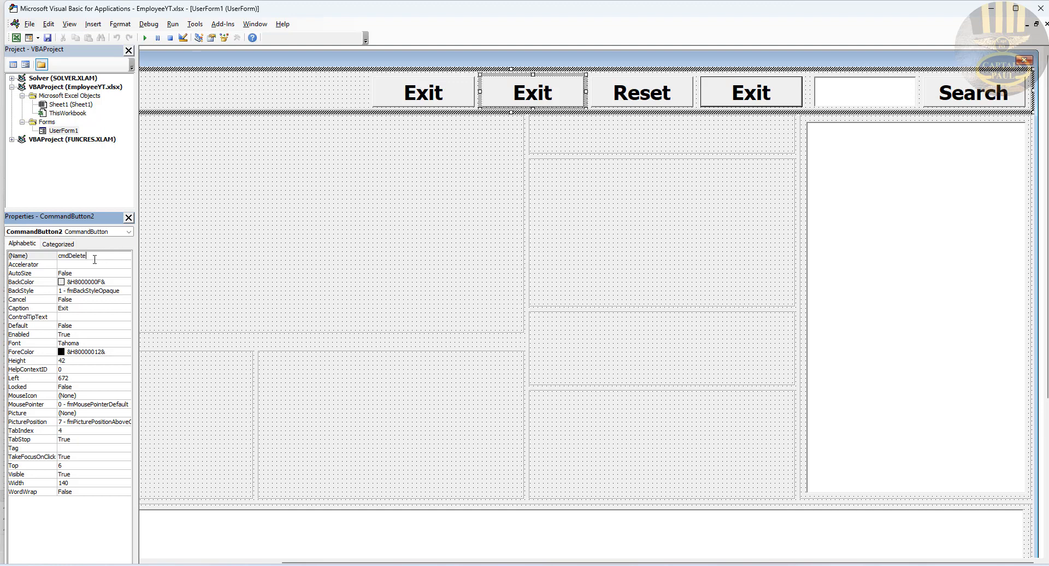
drag(87, 256, 70, 257)
click(82, 308)
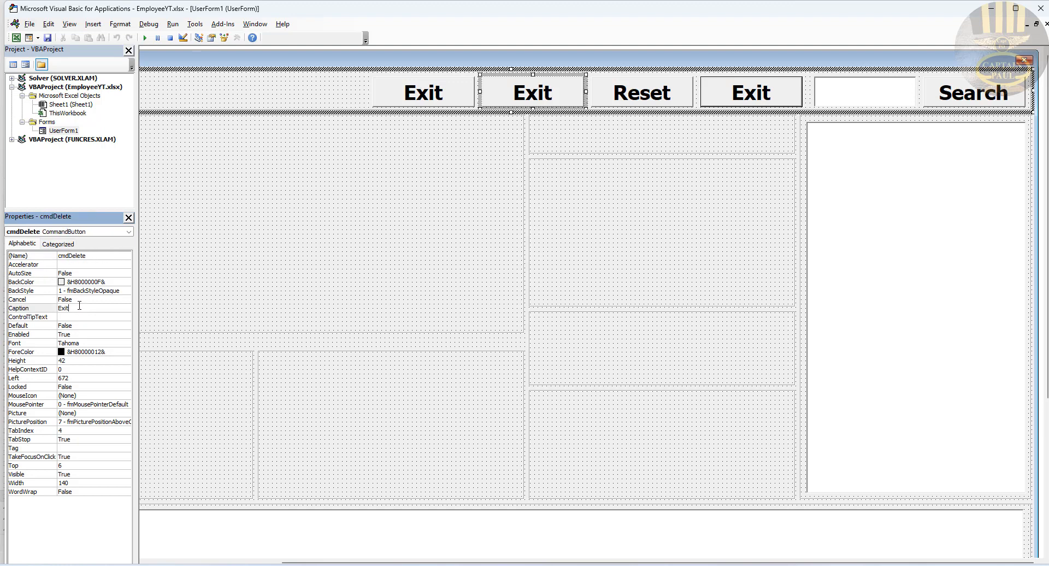
double_click(79, 307)
text(Delete)
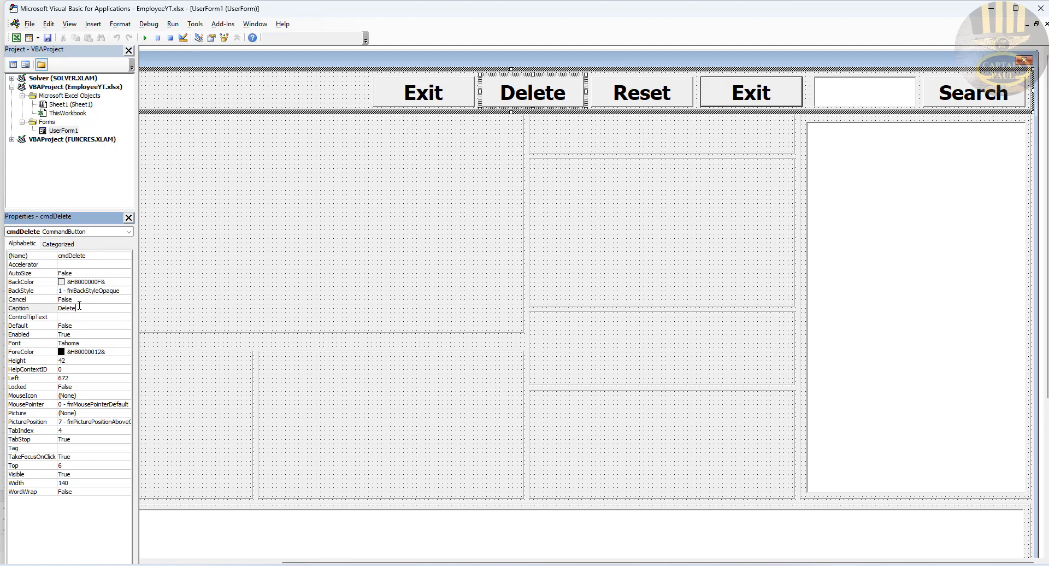
Step: Rename the leftmost button cmdUpdate captioned Update, then select Update, Delete and Reset together
click(452, 101)
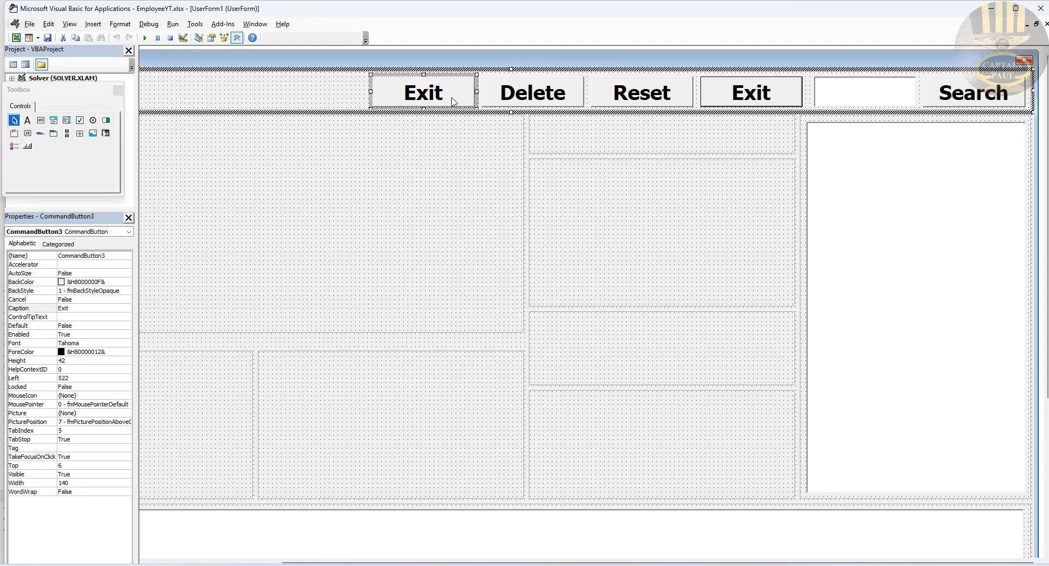
click(112, 256)
double_click(52, 257)
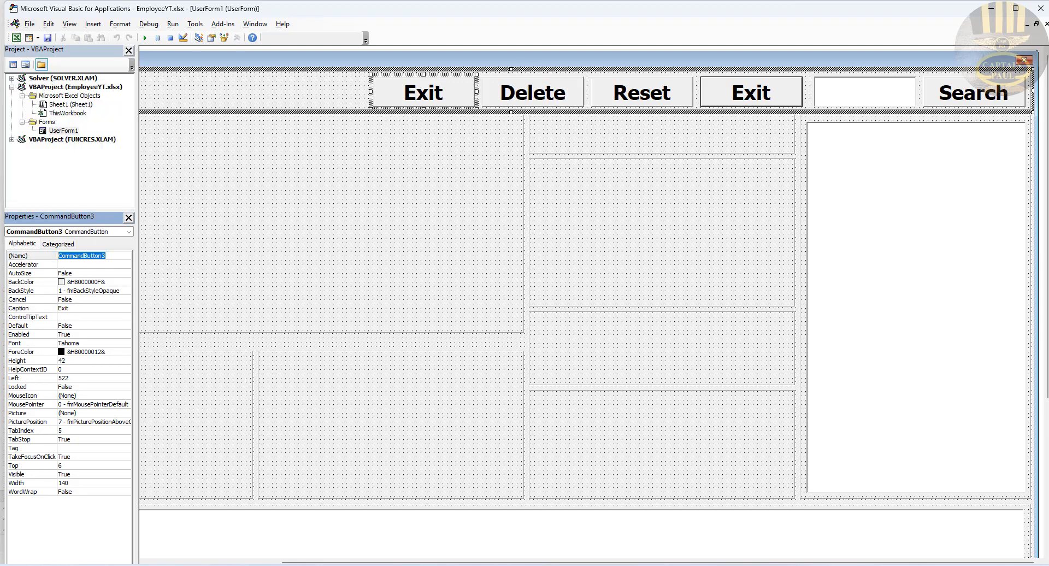
text(cmdUpdate)
drag(89, 255, 71, 257)
double_click(86, 311)
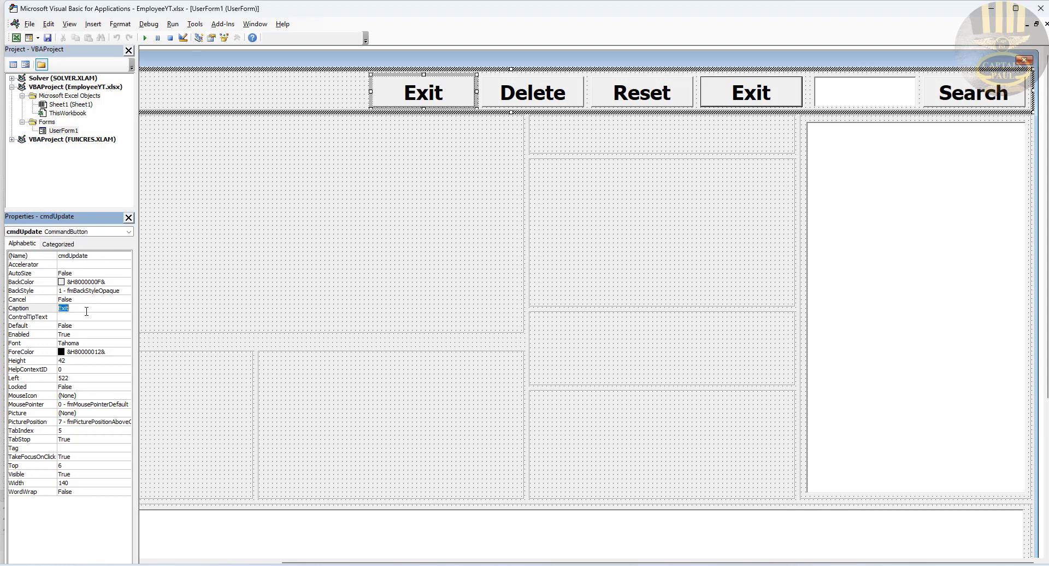
text(Update)
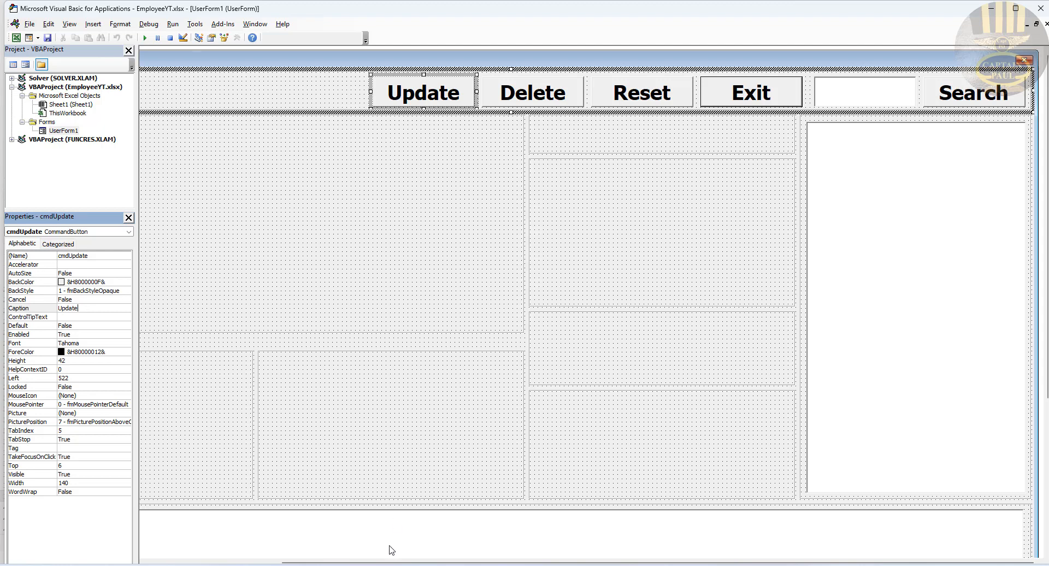
drag(386, 562, 241, 561)
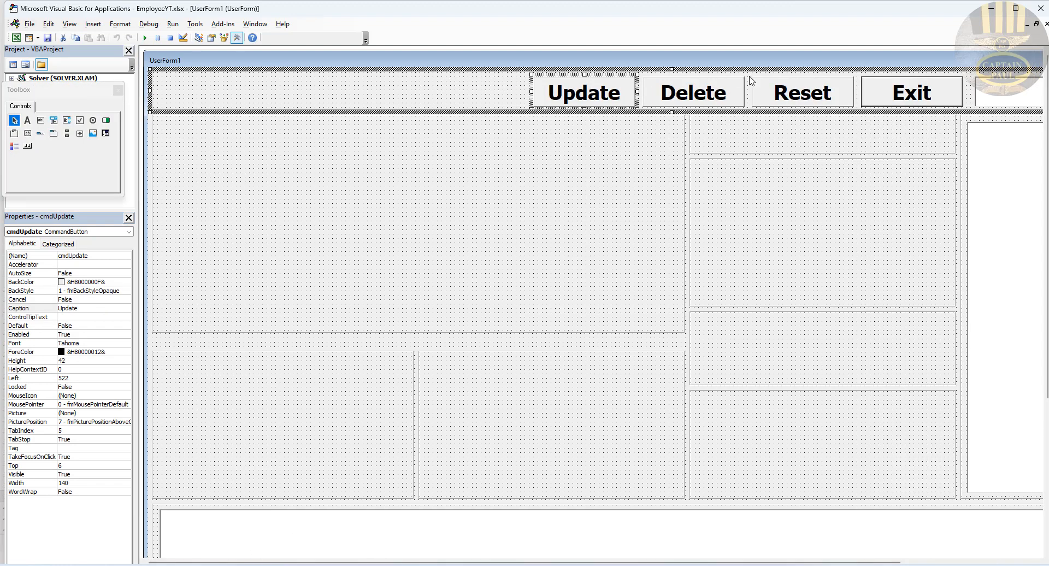
shift+click(798, 92)
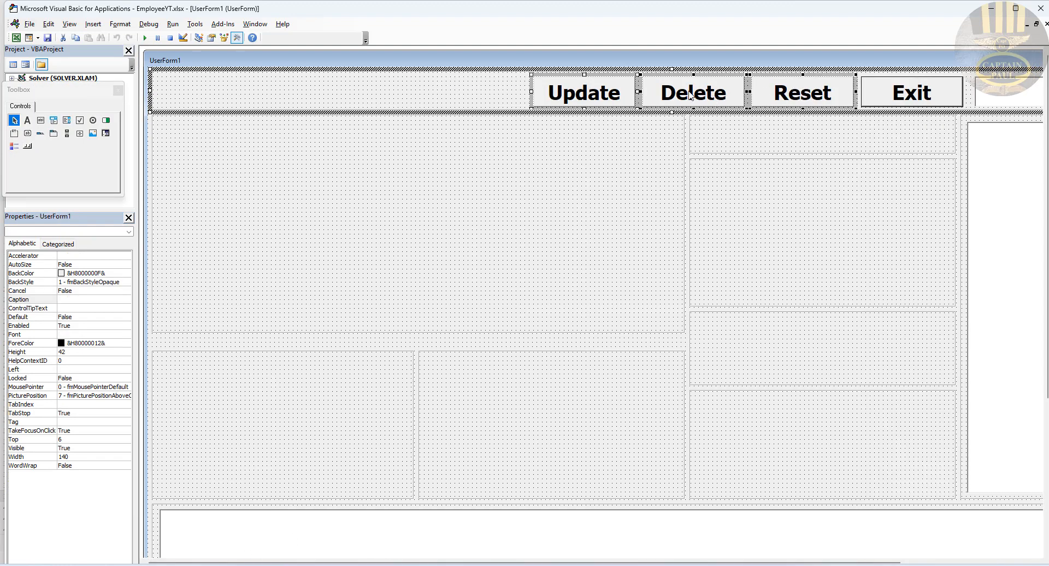
Step: Copy the three buttons to the row's left end and make the Reset copy cmdDisplay, captioned Display
drag(689, 95, 339, 89)
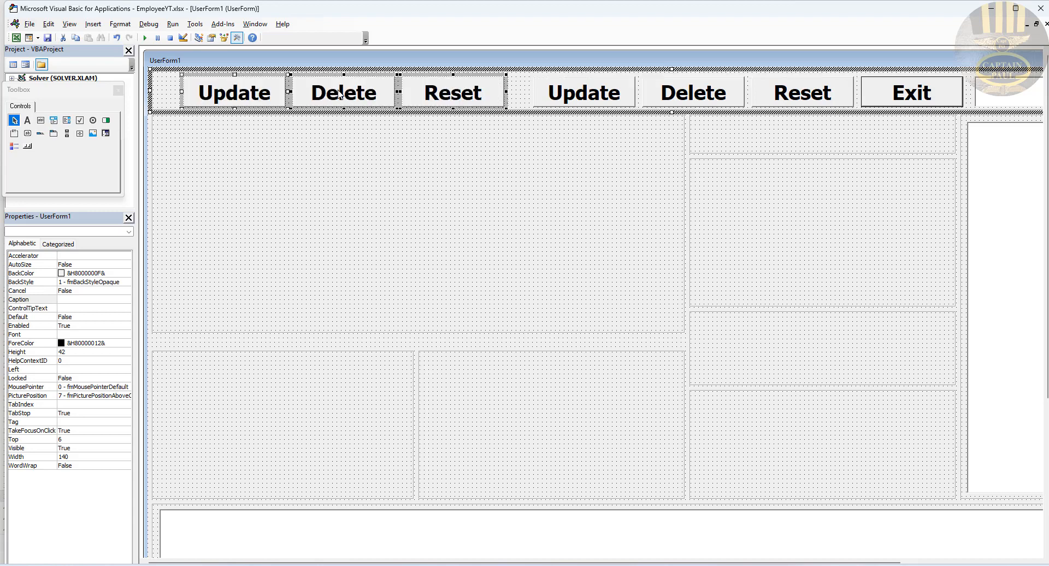
click(522, 94)
click(456, 96)
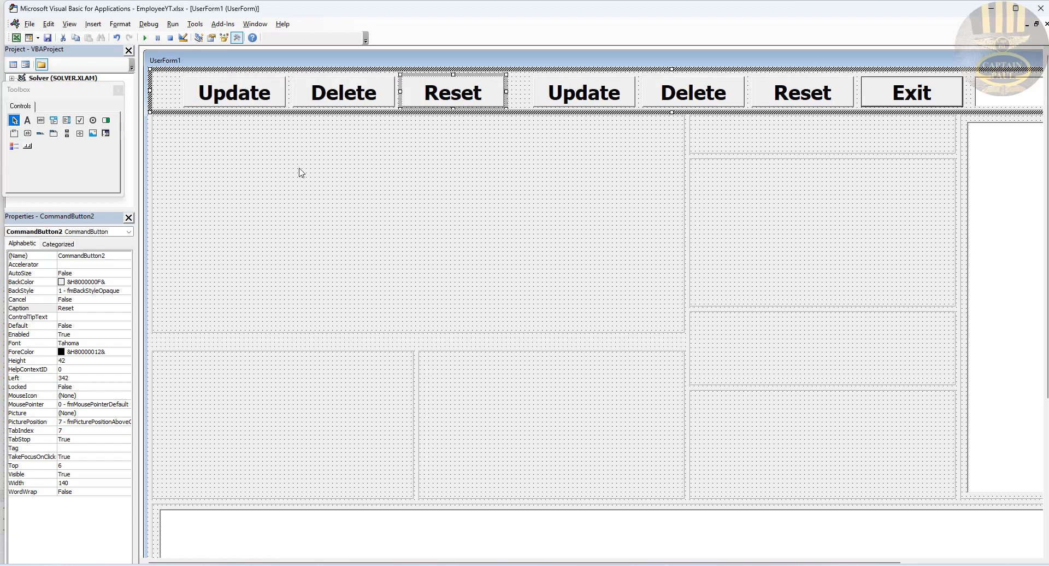
click(113, 256)
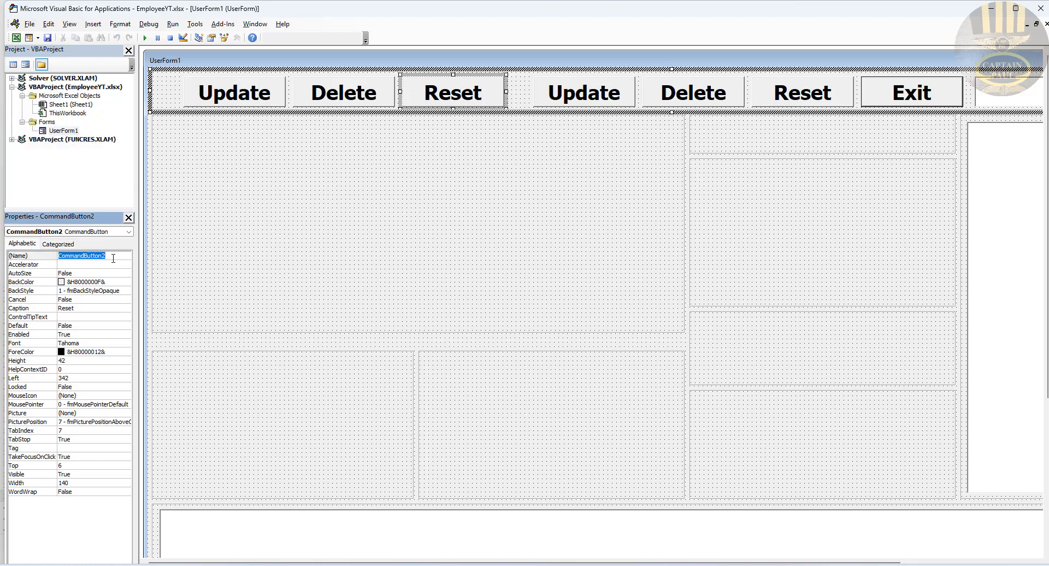
text(cmdDisplay)
drag(90, 254, 74, 257)
double_click(87, 308)
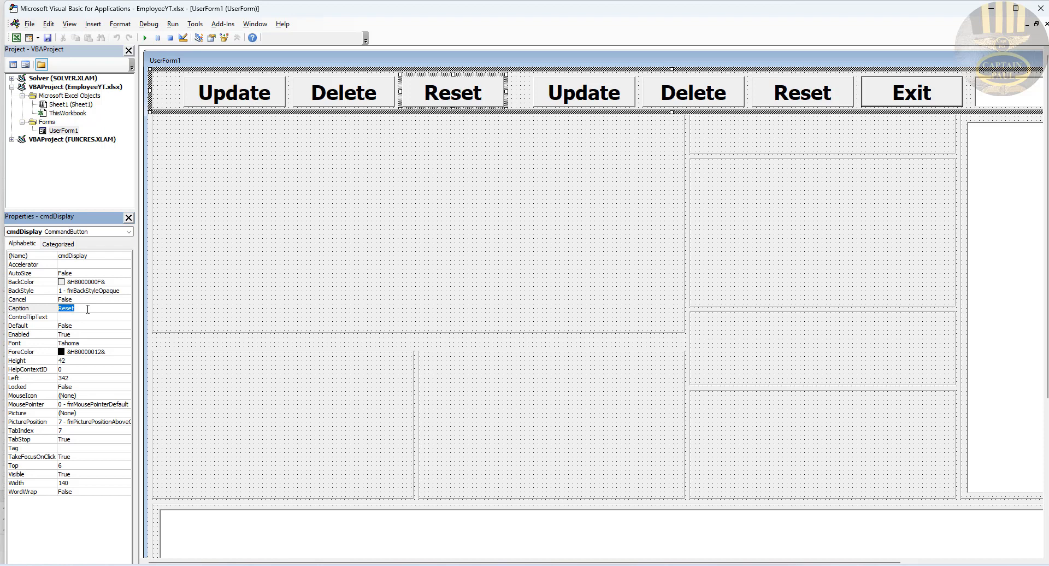
text(Display)
Step: Rename the copied Delete button cmdPrint with the caption Print
click(338, 96)
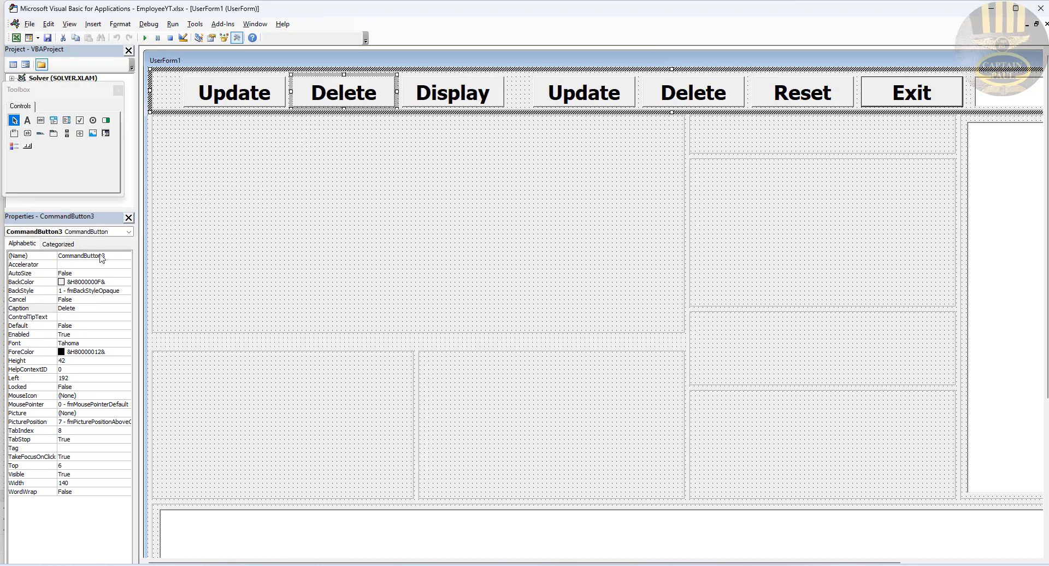
double_click(118, 256)
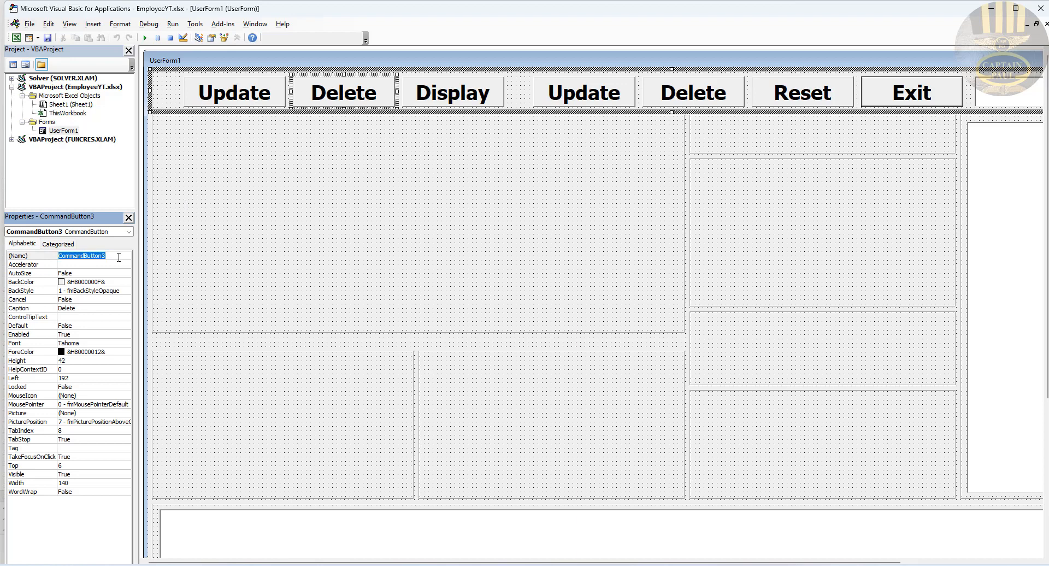
text(cmdPrint)
drag(80, 255, 69, 255)
click(91, 309)
double_click(90, 308)
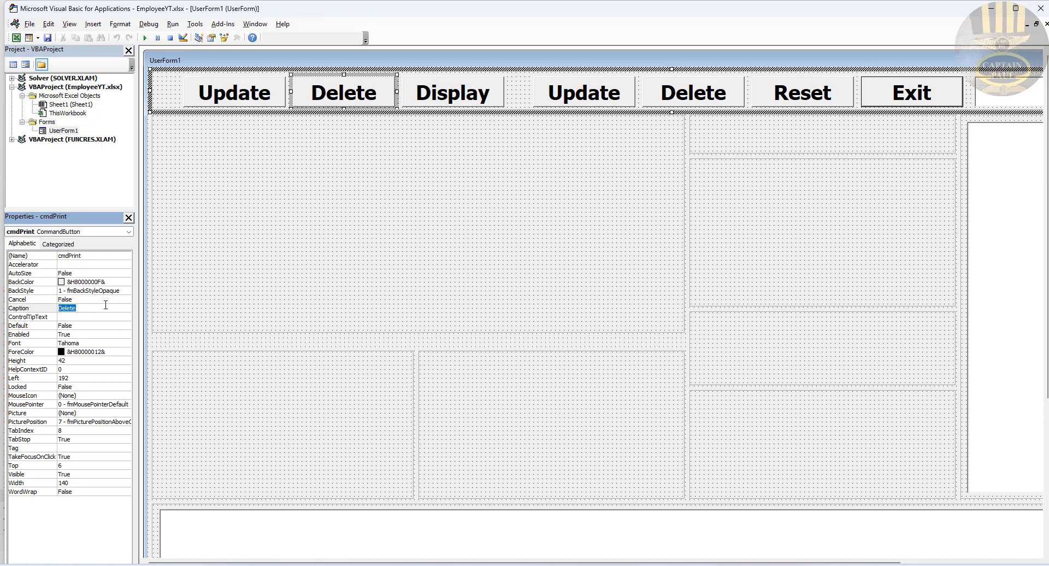
text(Print)
Step: Rename the copied Update button cmdAddNew with the caption Add New
click(242, 97)
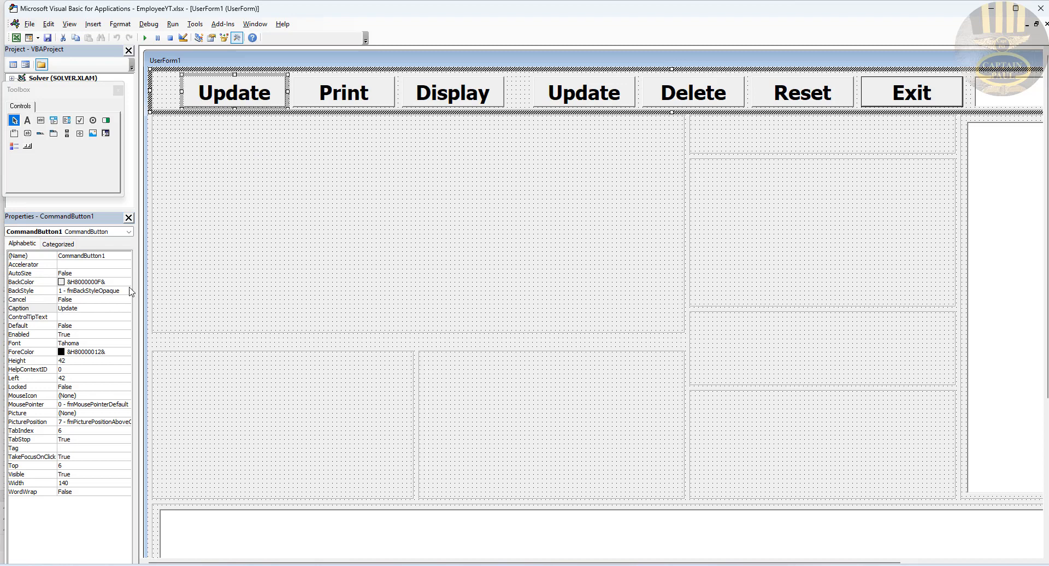
click(111, 257)
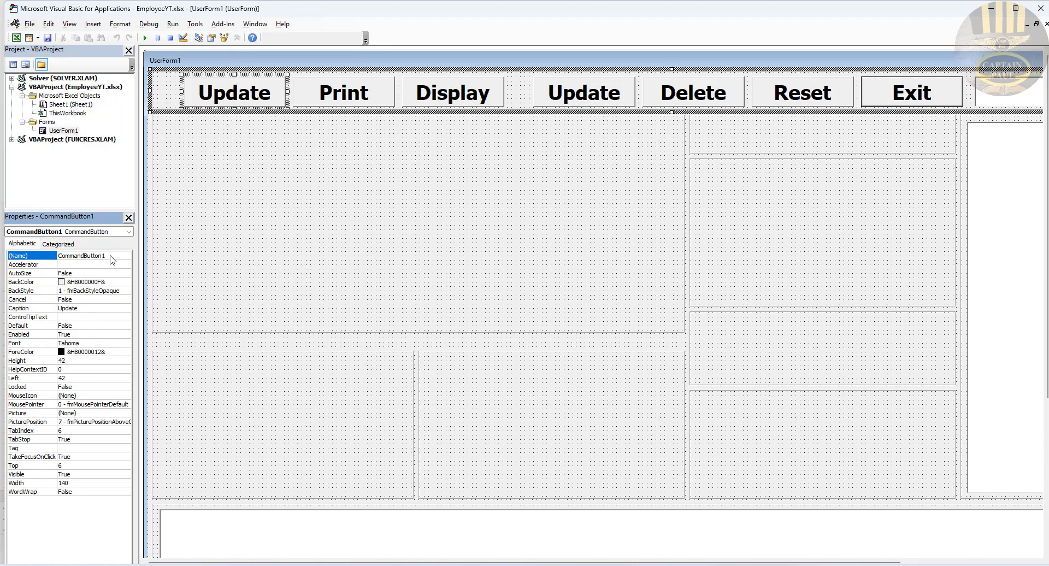
click(47, 257)
text(cmdAddNew)
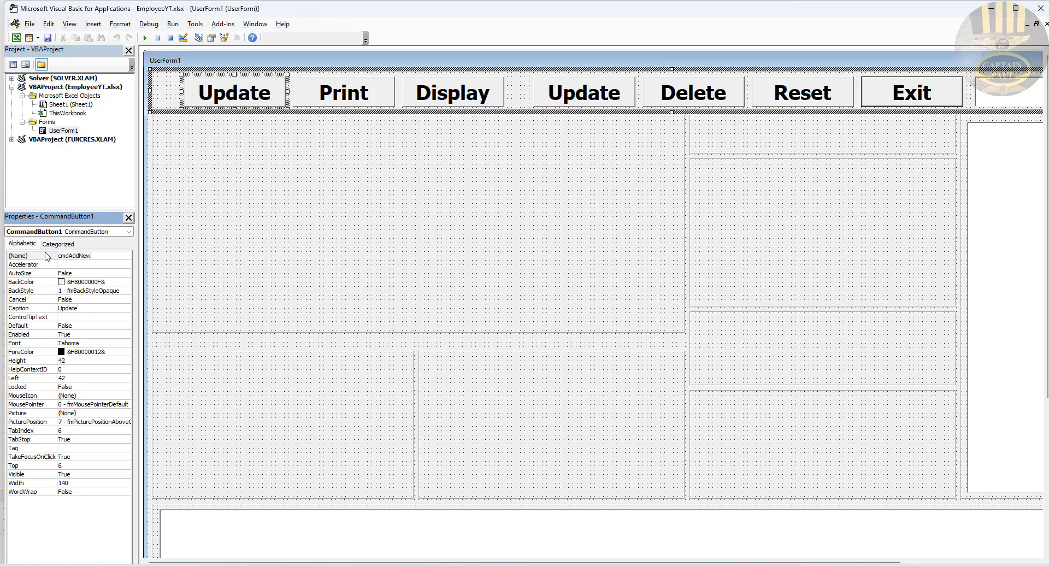
key(Return)
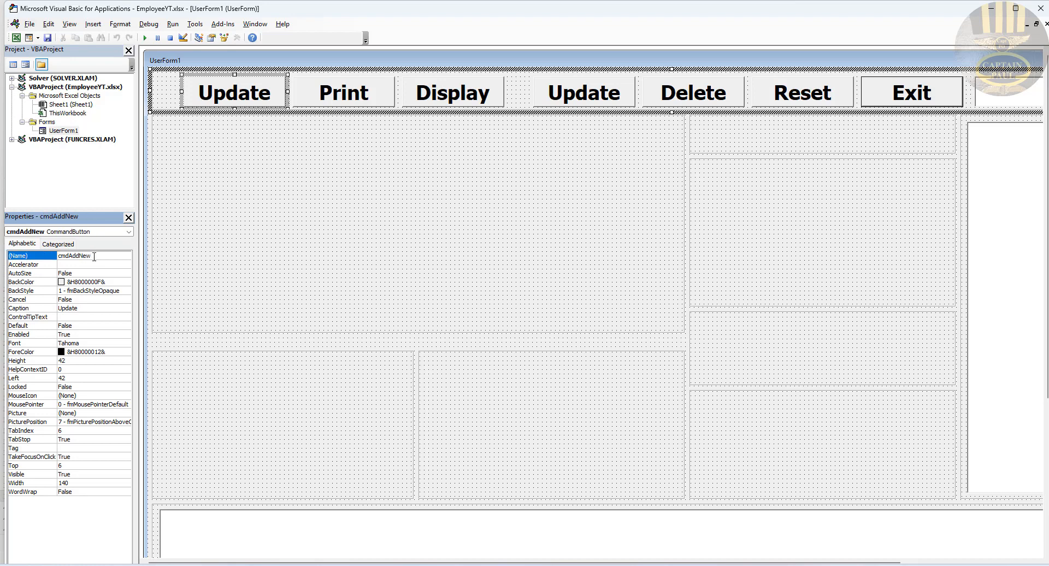
drag(94, 257, 73, 254)
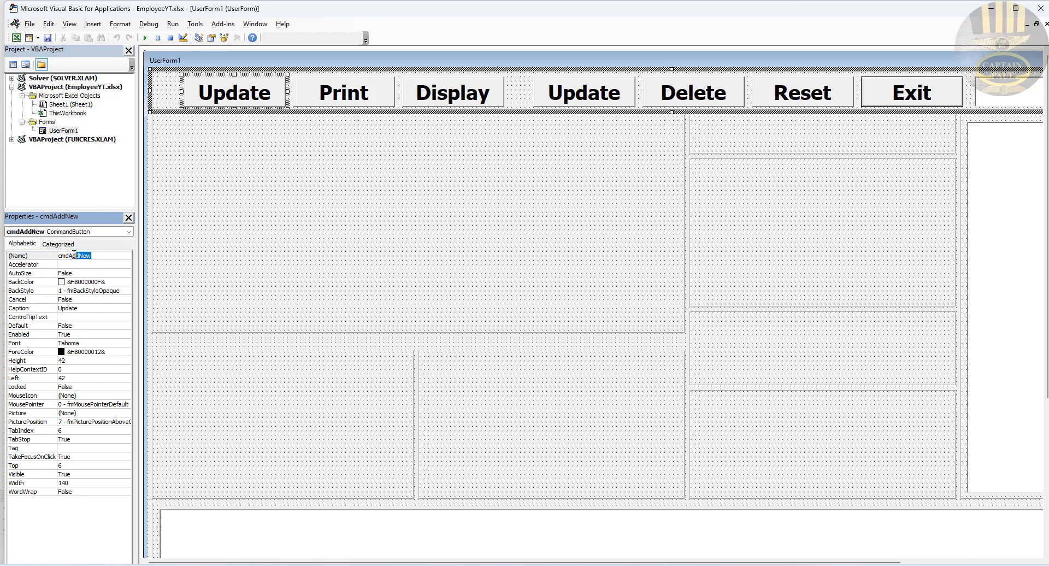
double_click(94, 308)
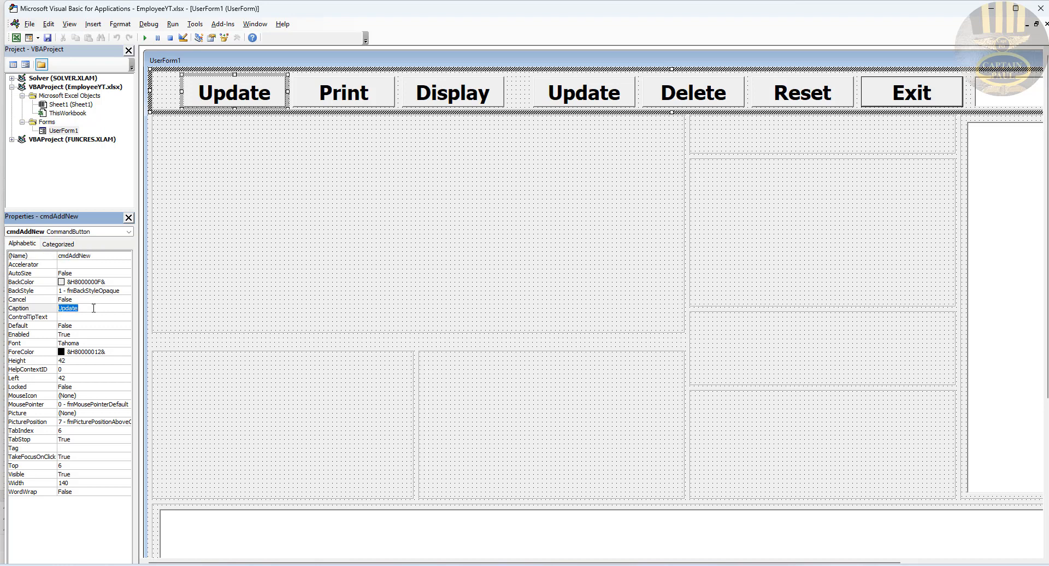
text(AddNew)
click(71, 308)
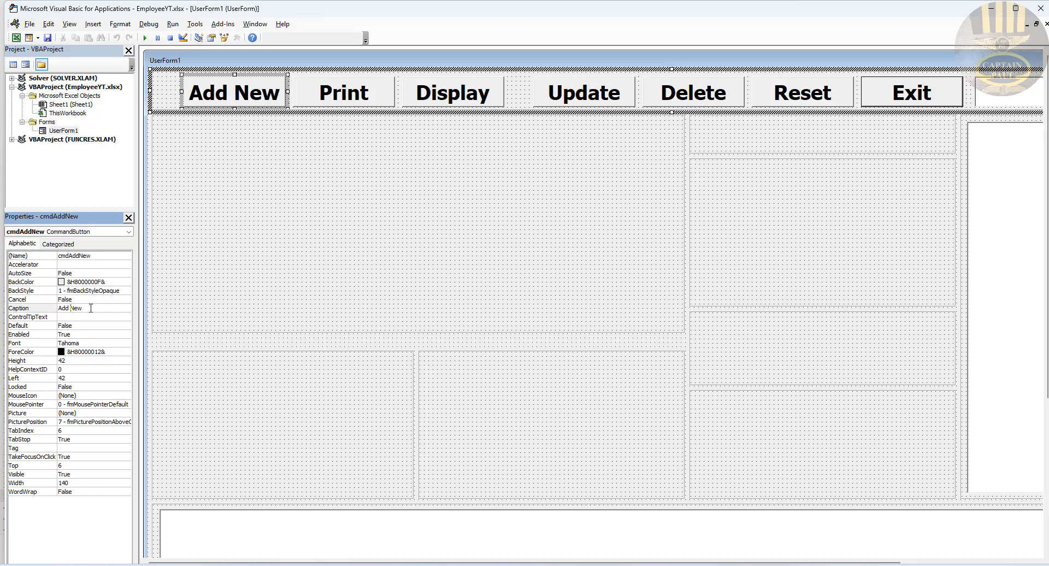
click(342, 168)
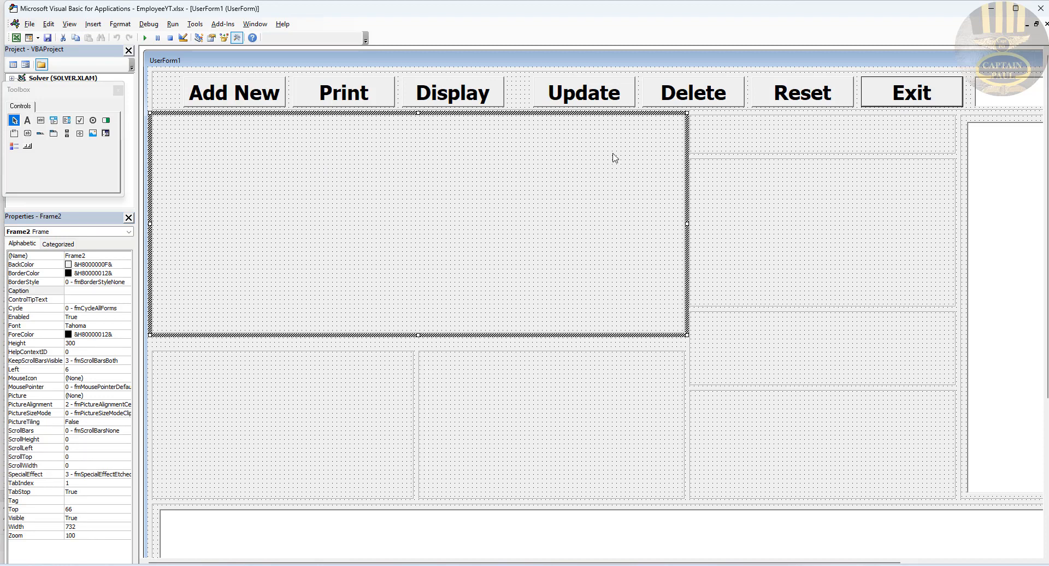
Step: Shift the Add New and Print buttons farther left to tighten the row
click(256, 97)
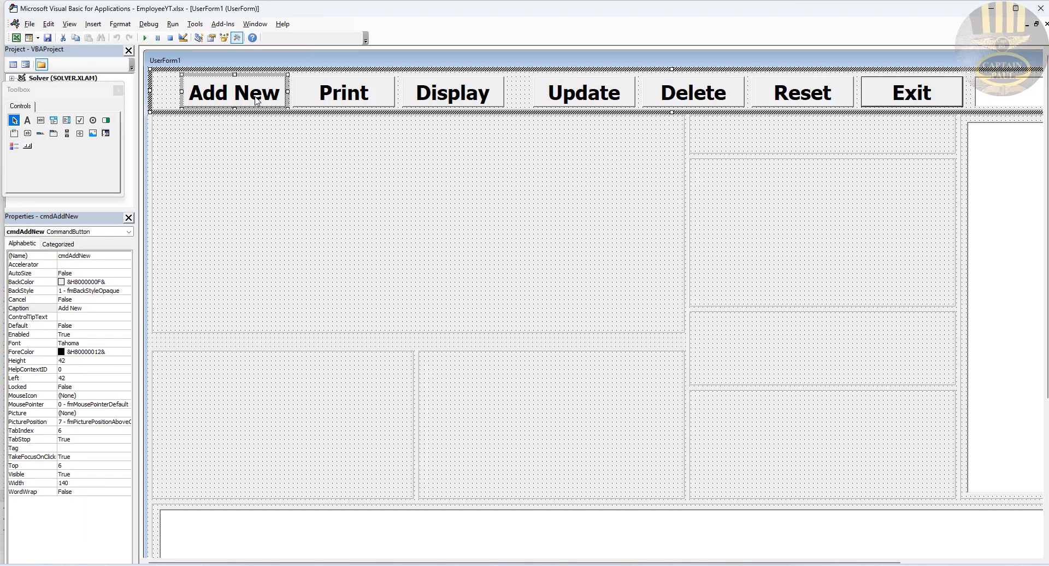
ctrl+click(343, 98)
ctrl+click(445, 103)
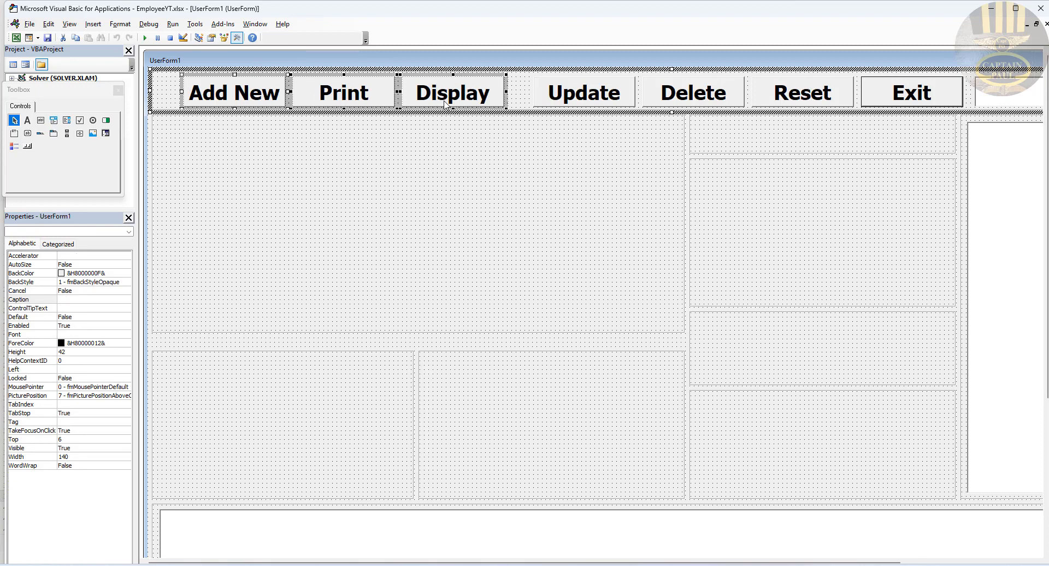
click(159, 92)
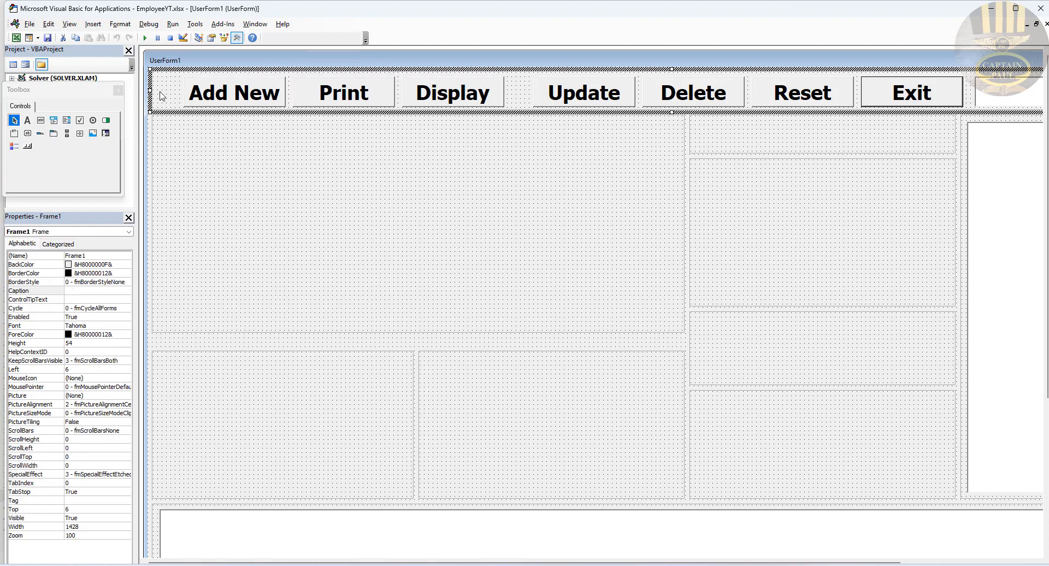
drag(202, 93, 175, 95)
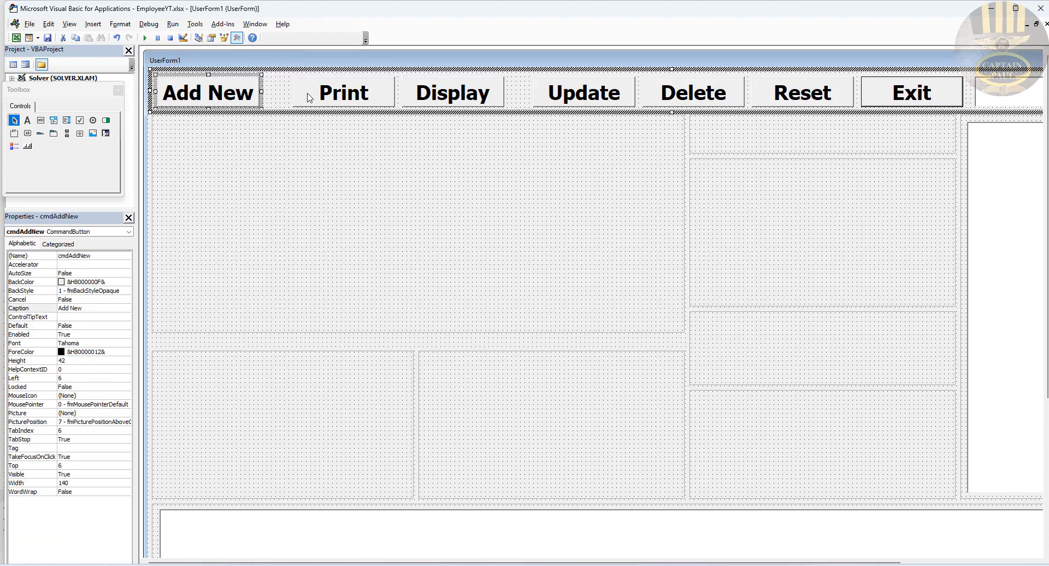
drag(308, 93, 286, 94)
click(420, 94)
Step: Widen txtSearch to the left and copy it into the frame below Reset and Exit
click(1011, 92)
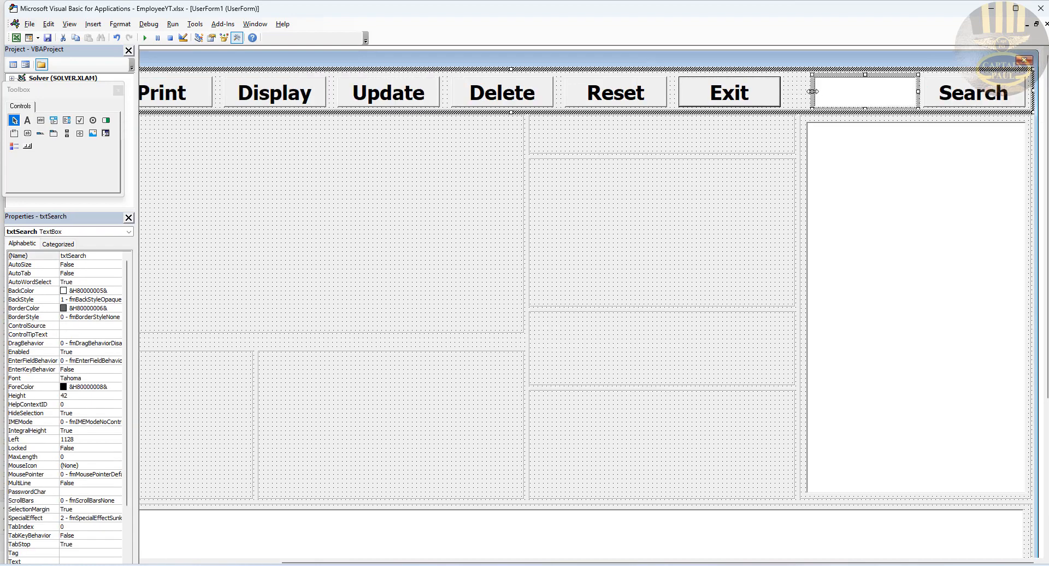
drag(813, 92, 791, 91)
click(870, 97)
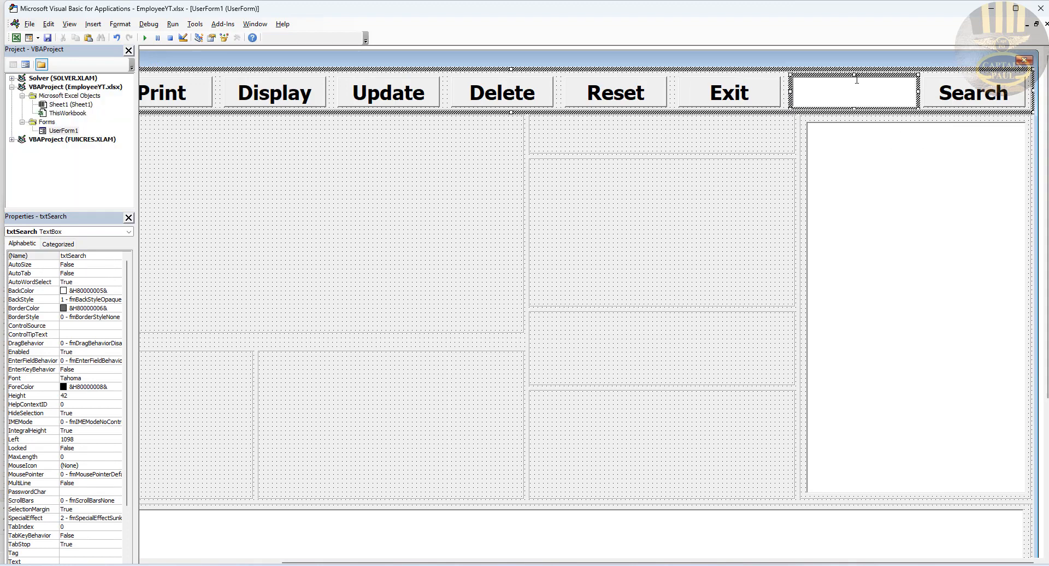
ctrl+drag(865, 76, 737, 117)
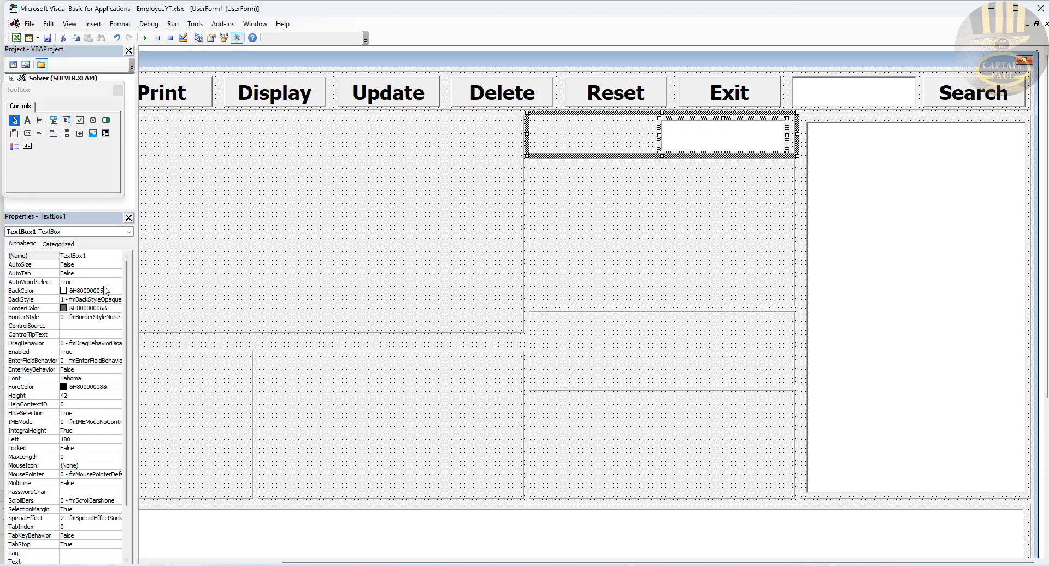
double_click(100, 257)
click(100, 257)
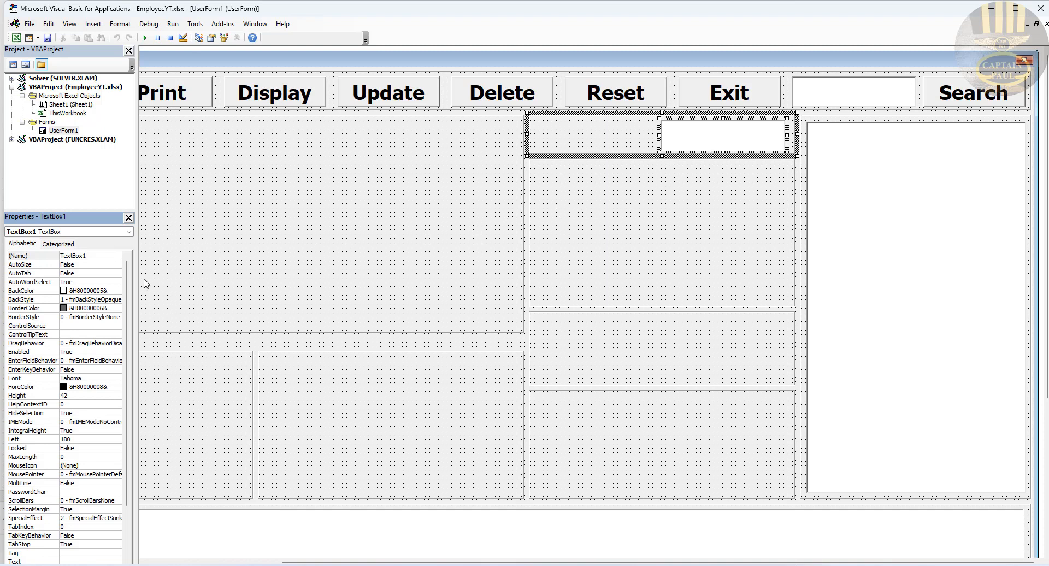
click(257, 262)
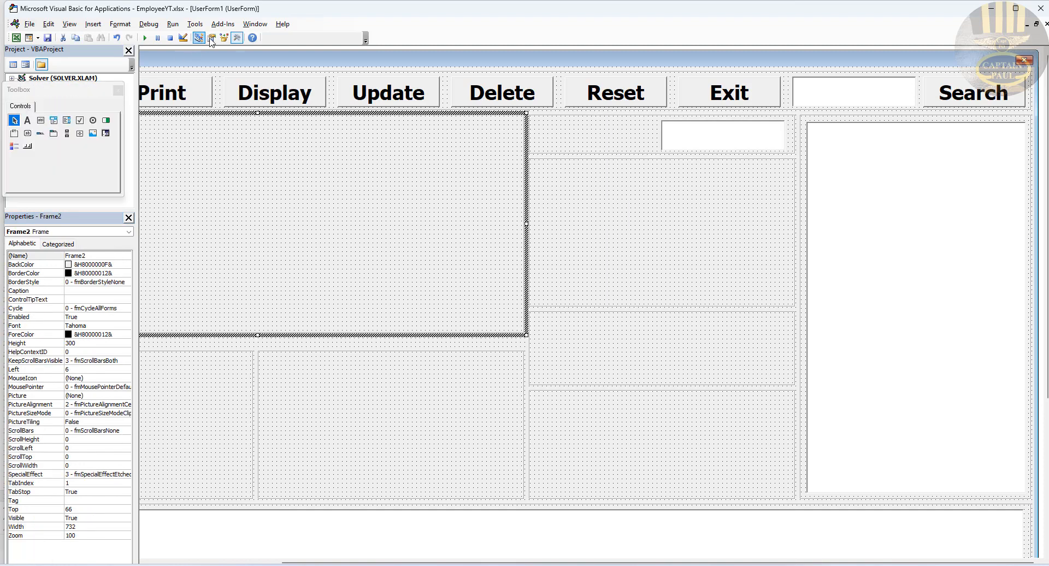
Step: Draw a label in the top-right frame and give it a bold 20-point Tahoma font
click(28, 120)
drag(549, 125, 643, 147)
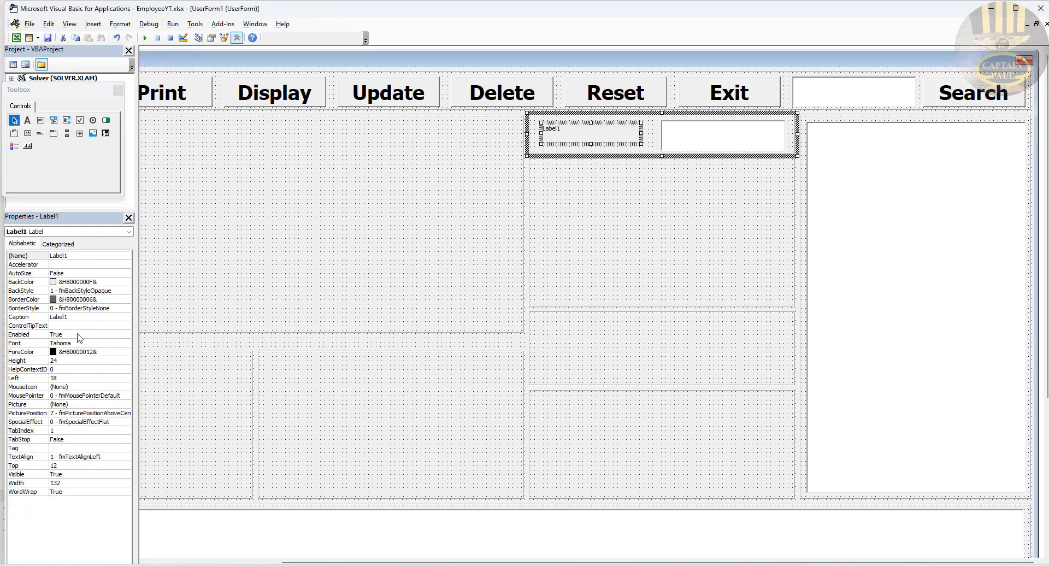
click(123, 343)
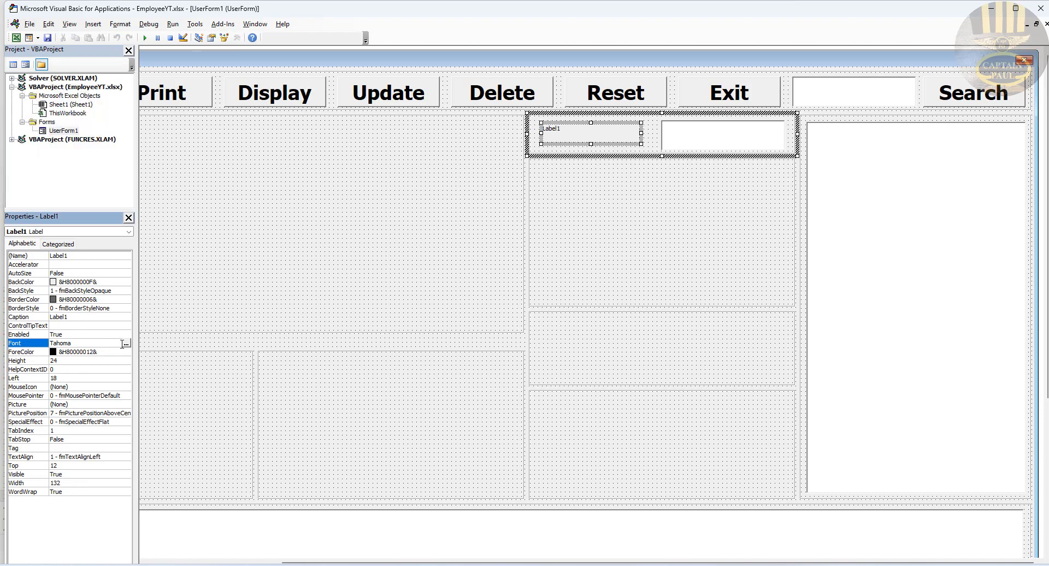
click(126, 343)
click(133, 124)
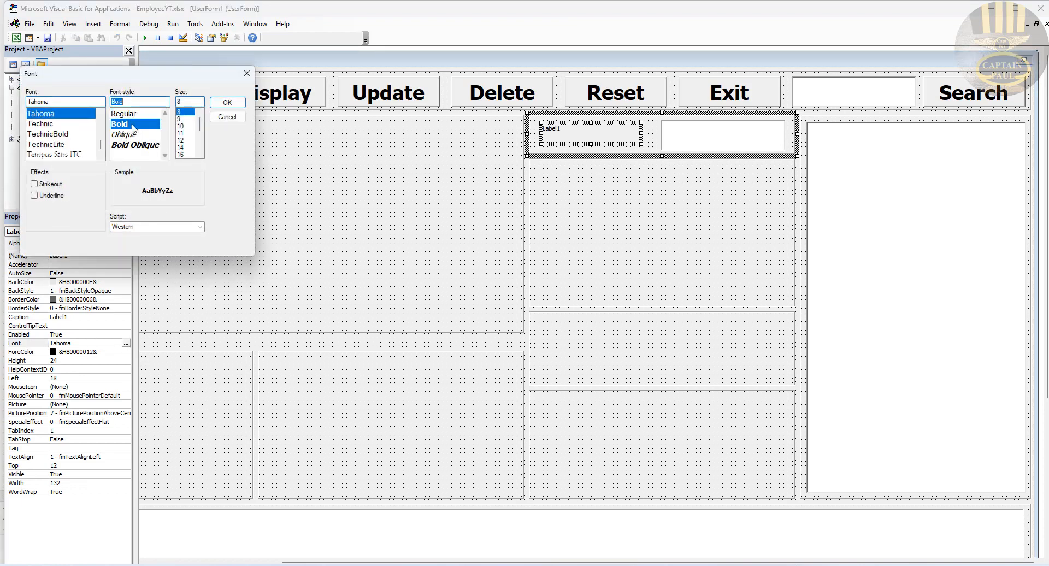
click(192, 102)
text(20)
key(Return)
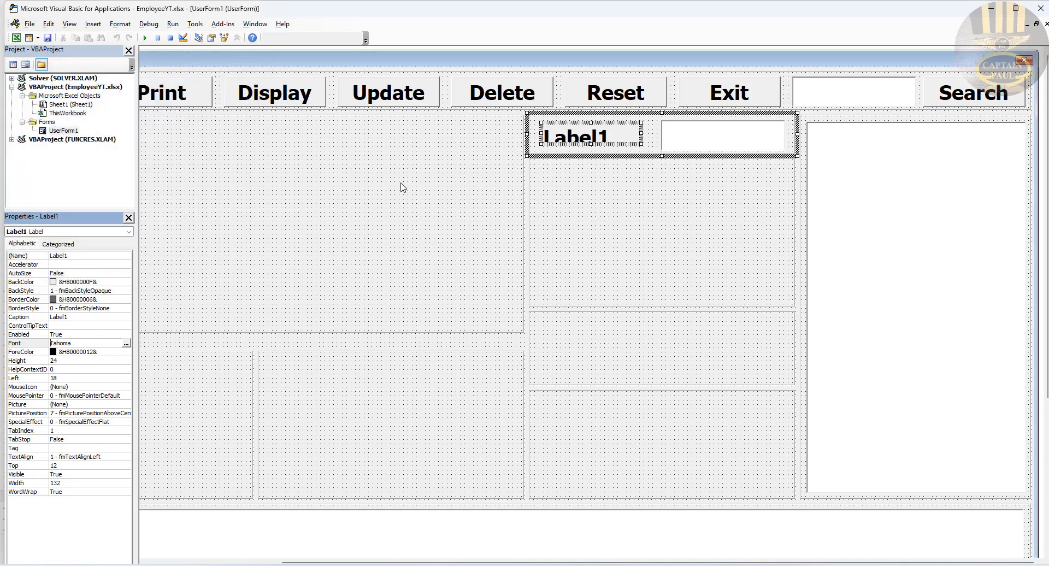
Step: Caption the label Payday and enlarge it to show the text
click(82, 318)
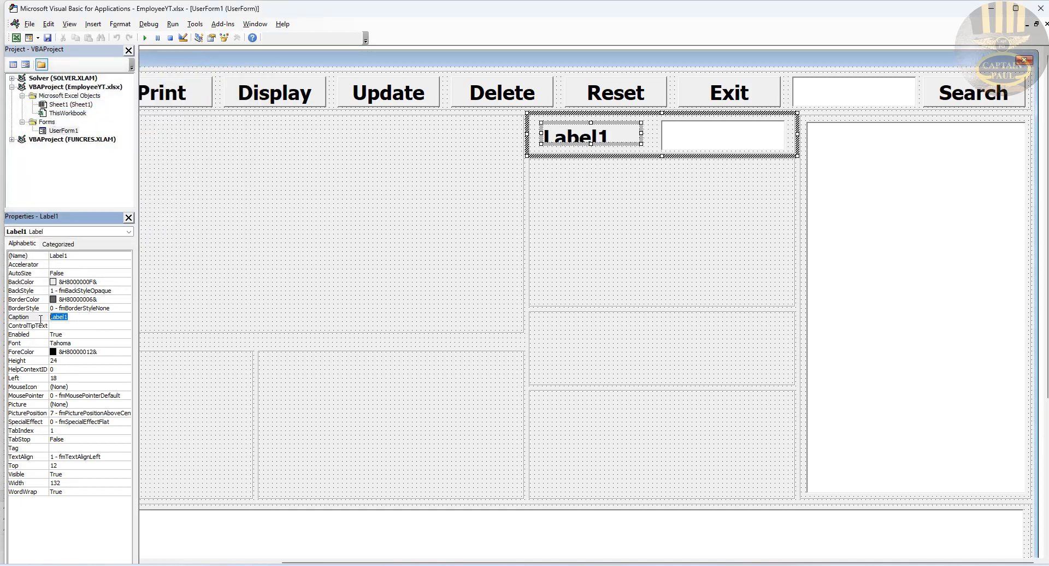
text(Payday)
key(Return)
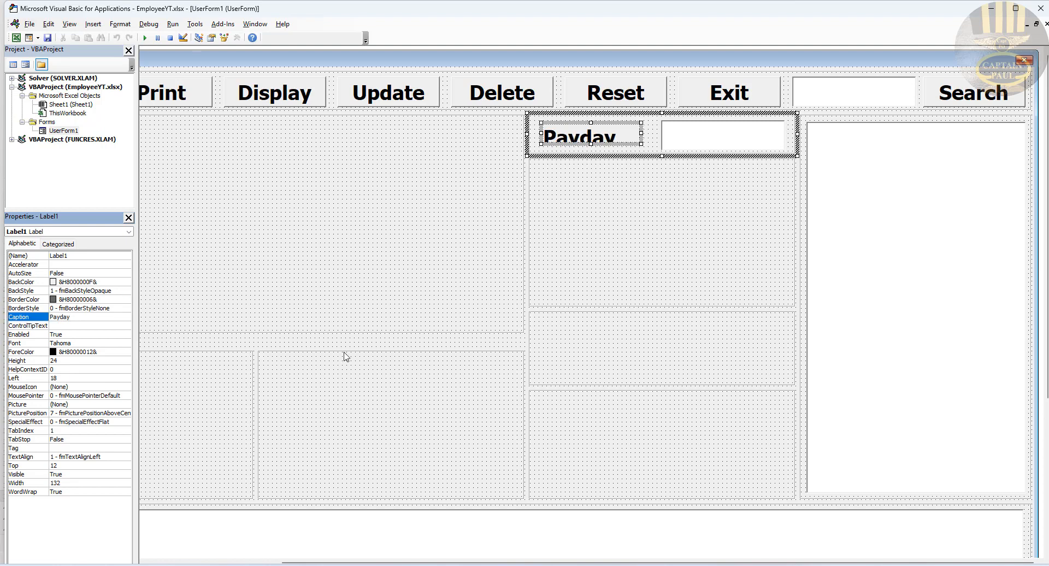
drag(590, 144, 654, 138)
Step: Rename the TextBox1 beside the Payday label to txtPayday
click(686, 141)
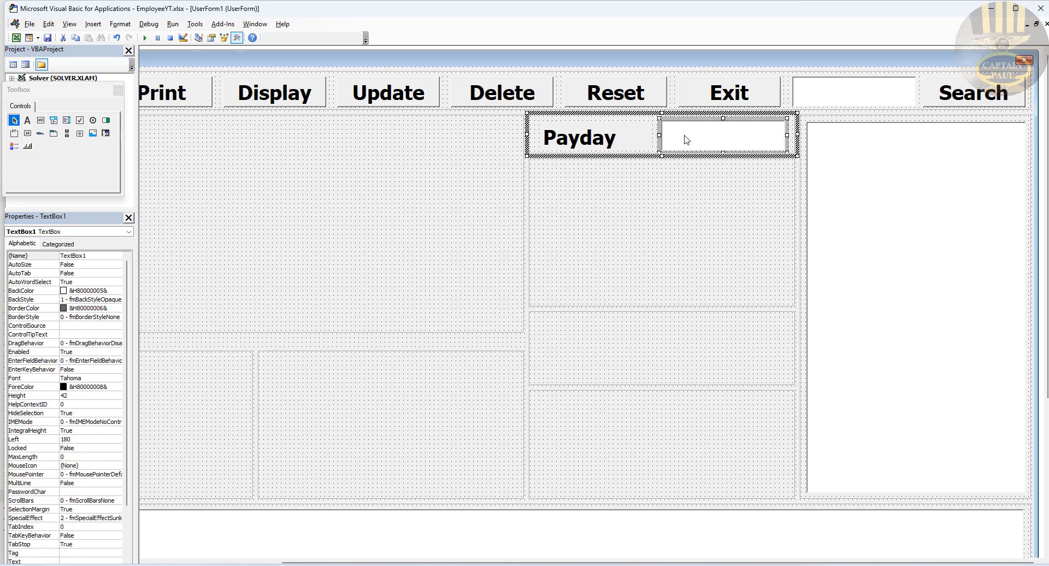
click(97, 258)
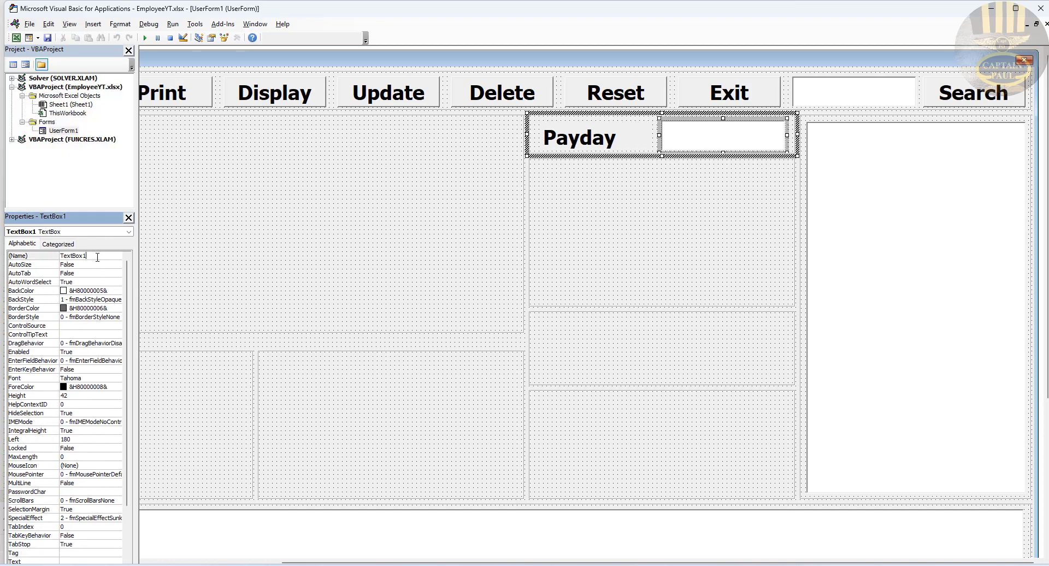
drag(99, 255, 53, 254)
text(txtPayday)
key(Return)
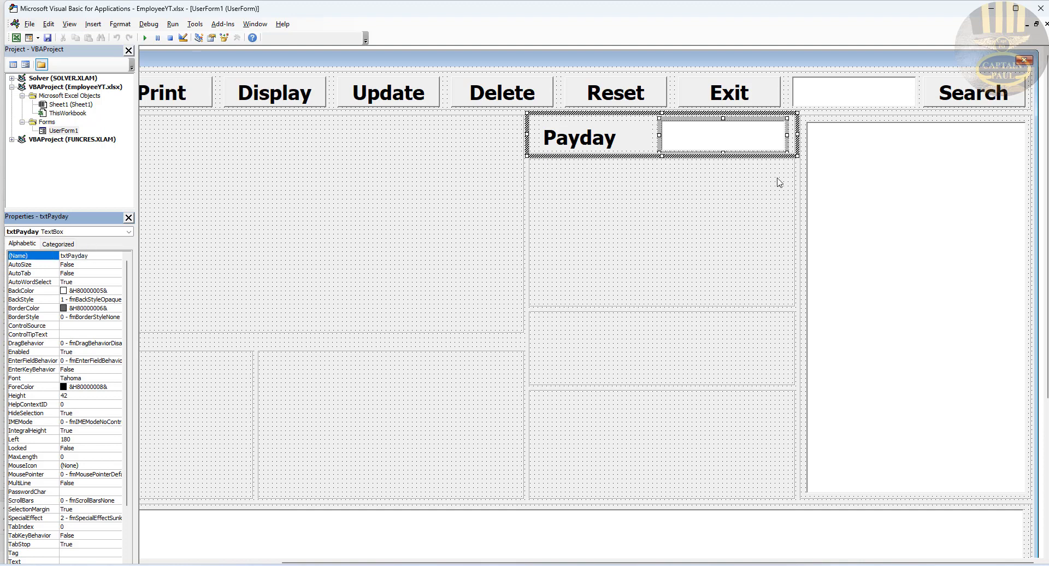
click(745, 197)
click(721, 140)
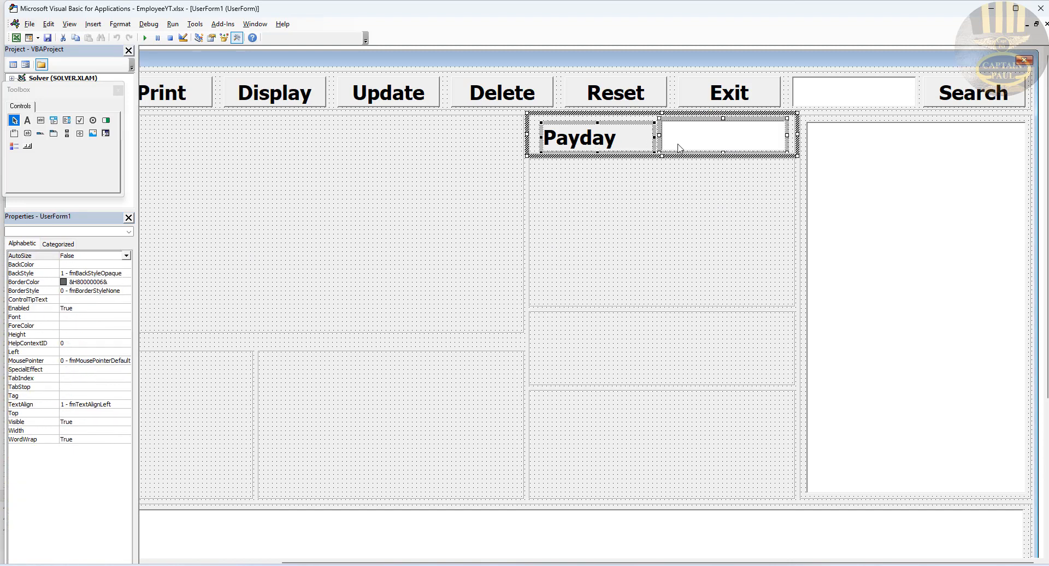
Step: Copy the Payday label and text box pair down into the next right-hand frames
click(647, 181)
click(623, 138)
ctrl+click(692, 137)
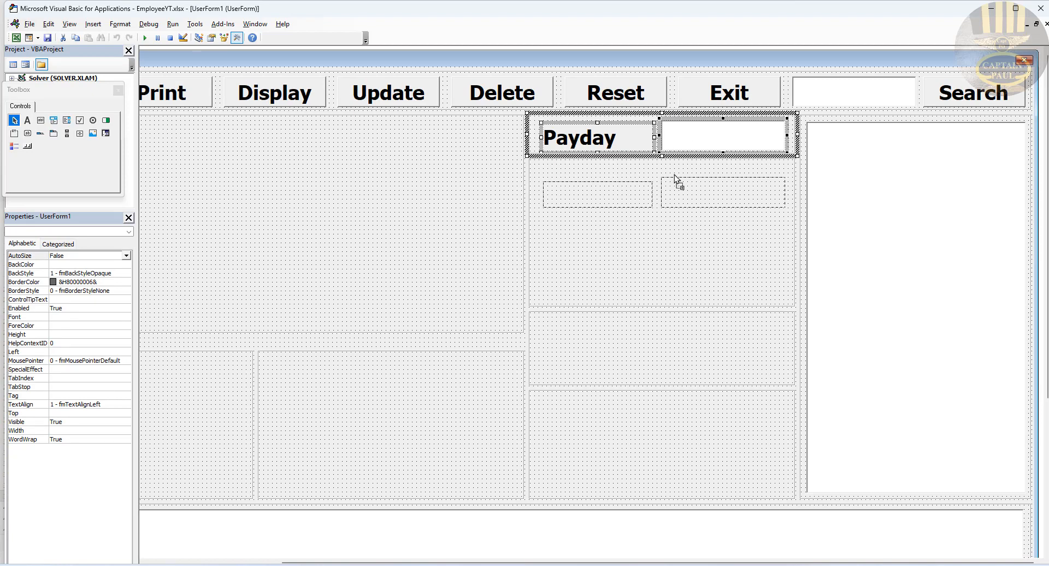
mouse_move(674, 175)
mouse_down()
mouse_move(679, 117)
mouse_move(681, 179)
mouse_move(685, 165)
mouse_up()
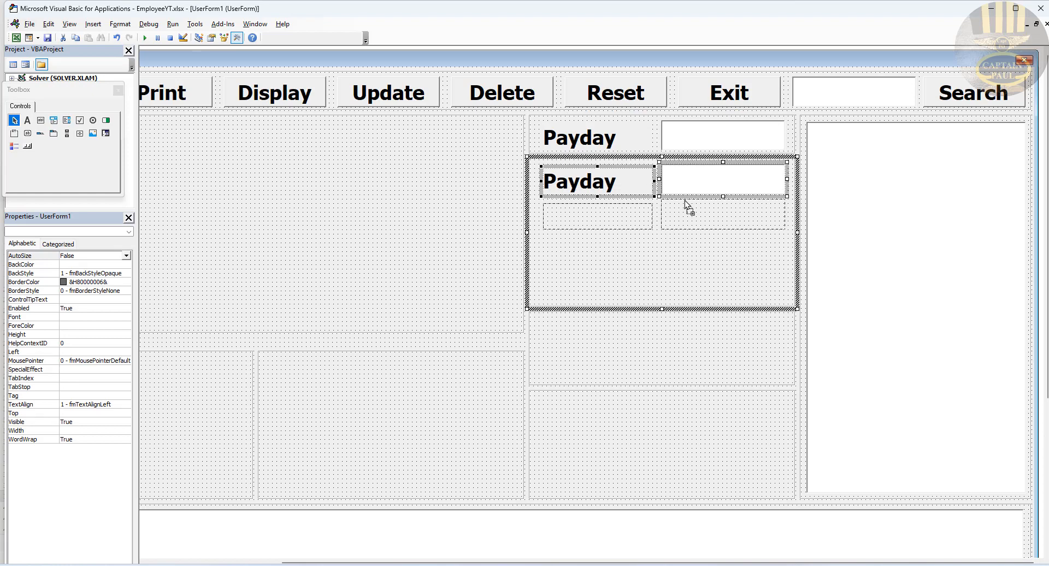
drag(686, 206, 683, 271)
ctrl+click(683, 185)
ctrl+click(623, 186)
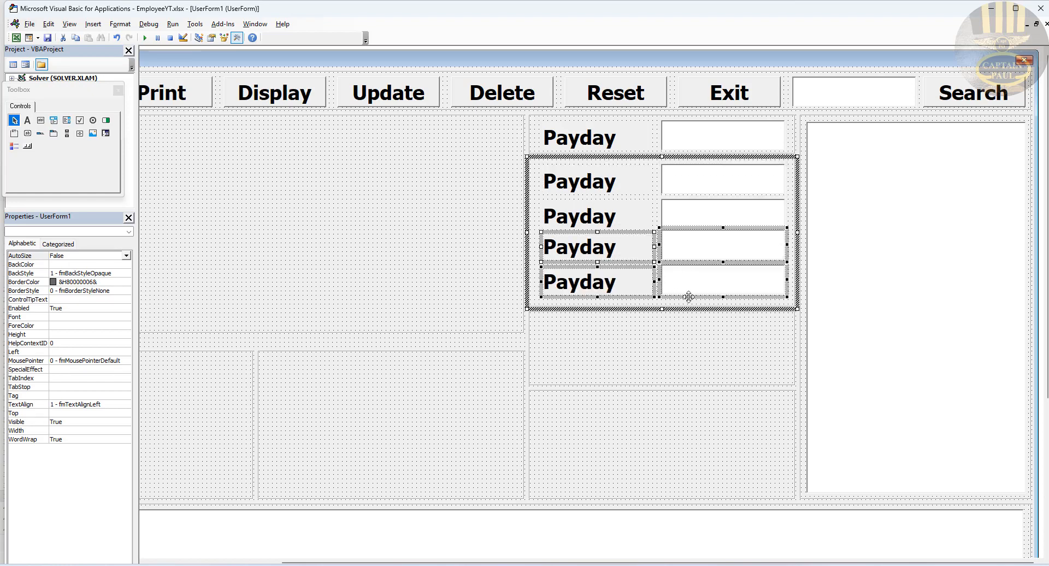
drag(687, 293, 689, 378)
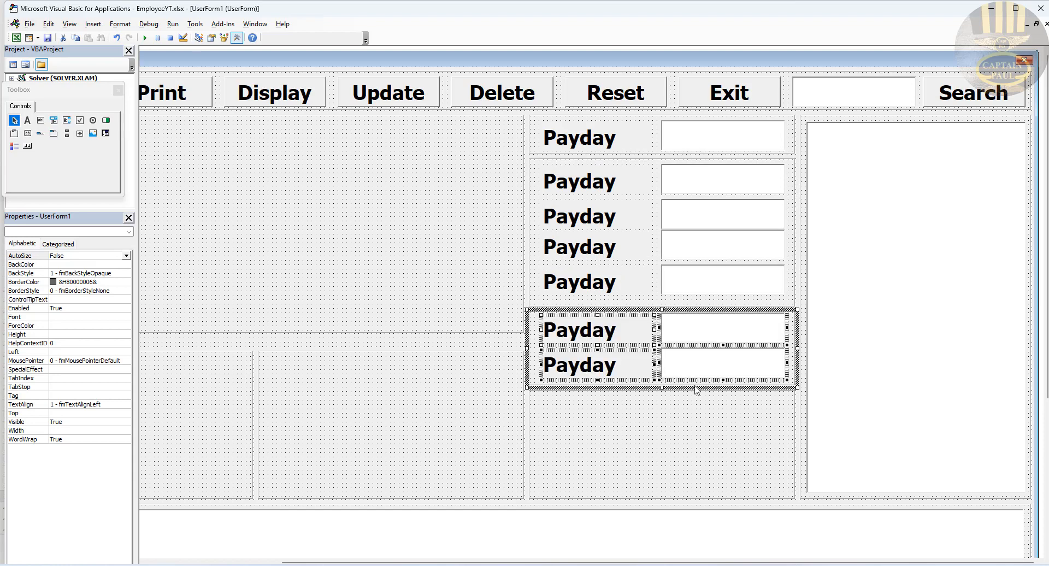
click(691, 427)
Step: Copy two Payday label-and-text-box rows into the bottom frame
drag(1046, 307, 1046, 411)
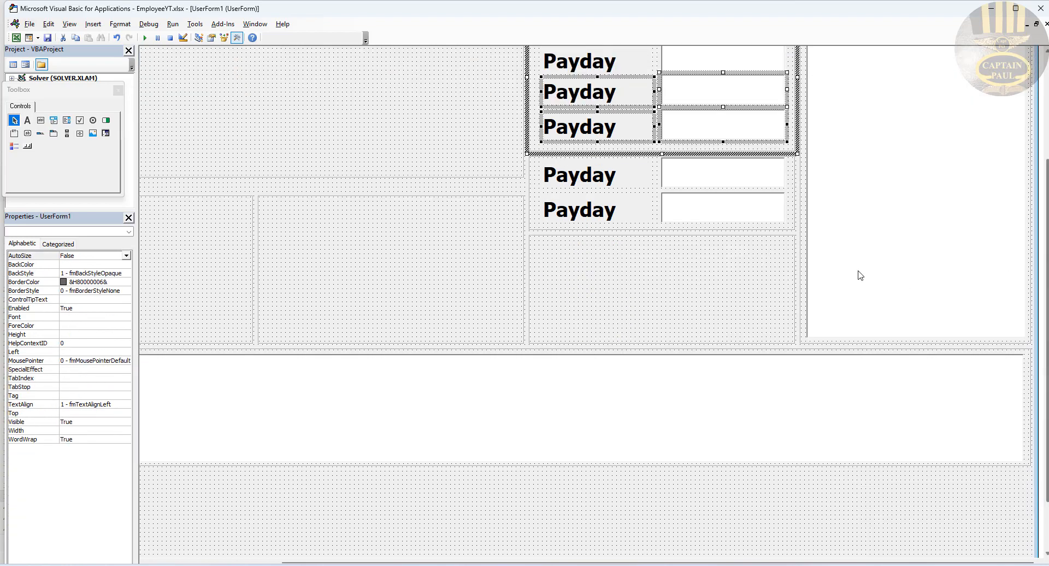
click(713, 269)
click(733, 183)
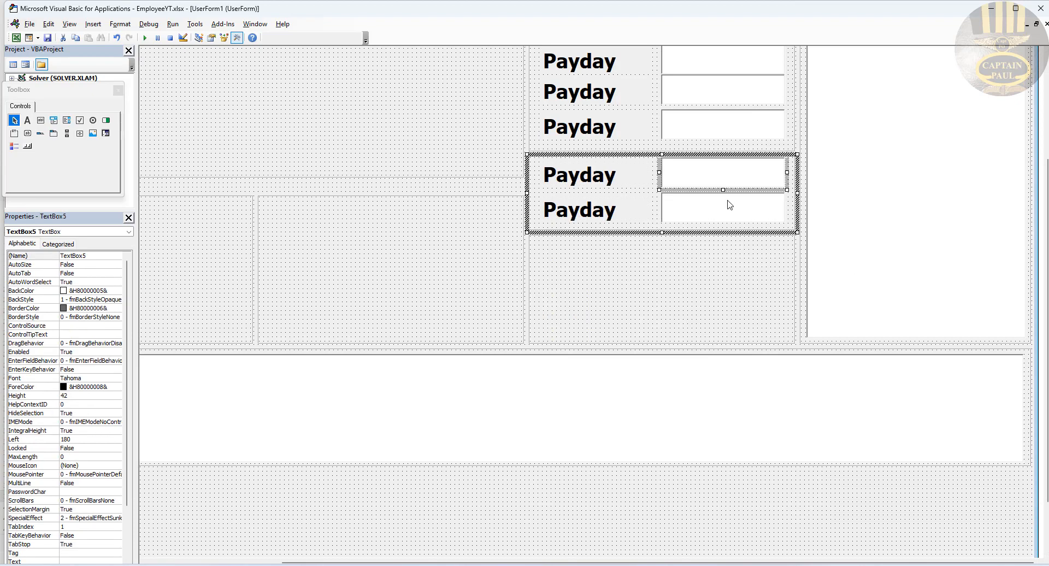
ctrl+click(728, 204)
shift+click(601, 214)
shift+click(608, 176)
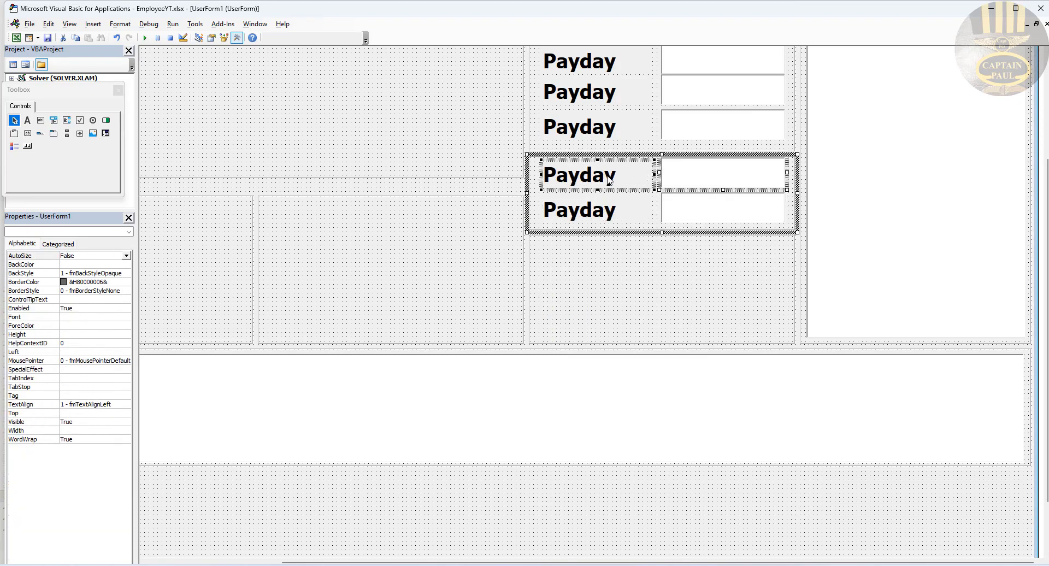
shift+click(610, 209)
drag(627, 202, 631, 272)
click(677, 315)
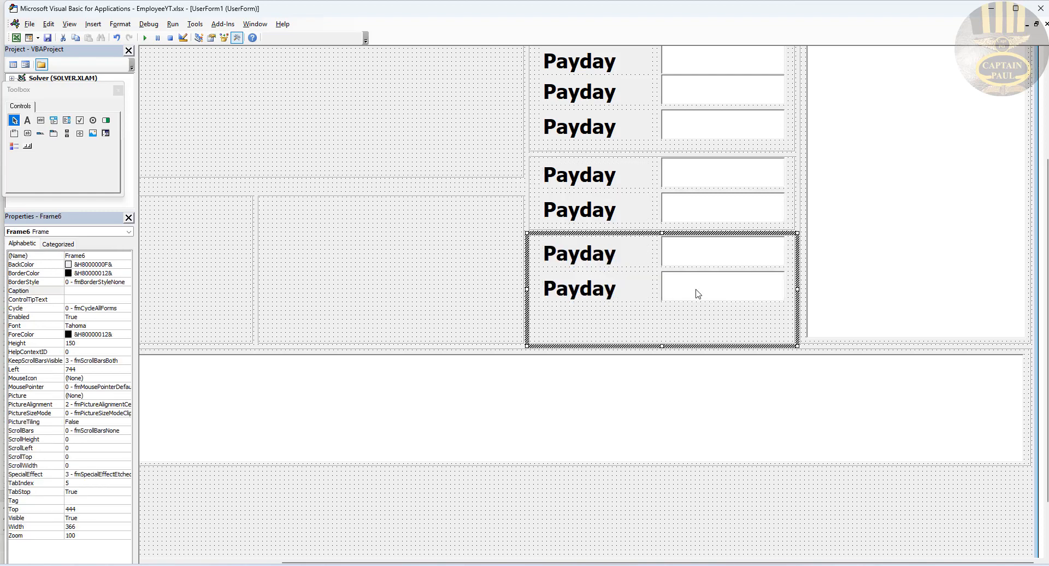
Step: Add a third Payday label and text box row to the bottom frame
click(696, 289)
shift+click(645, 290)
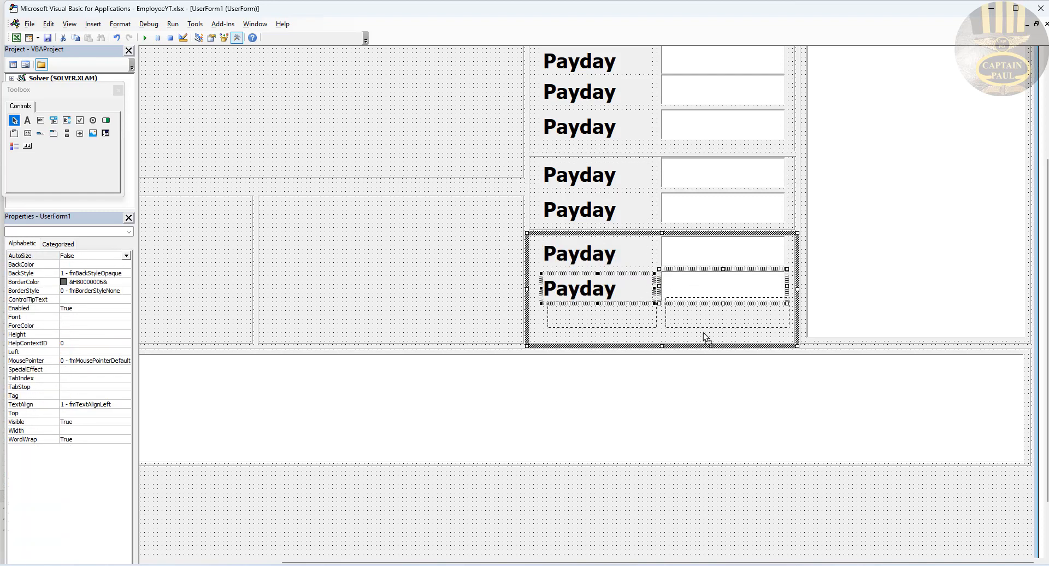
drag(703, 339, 703, 339)
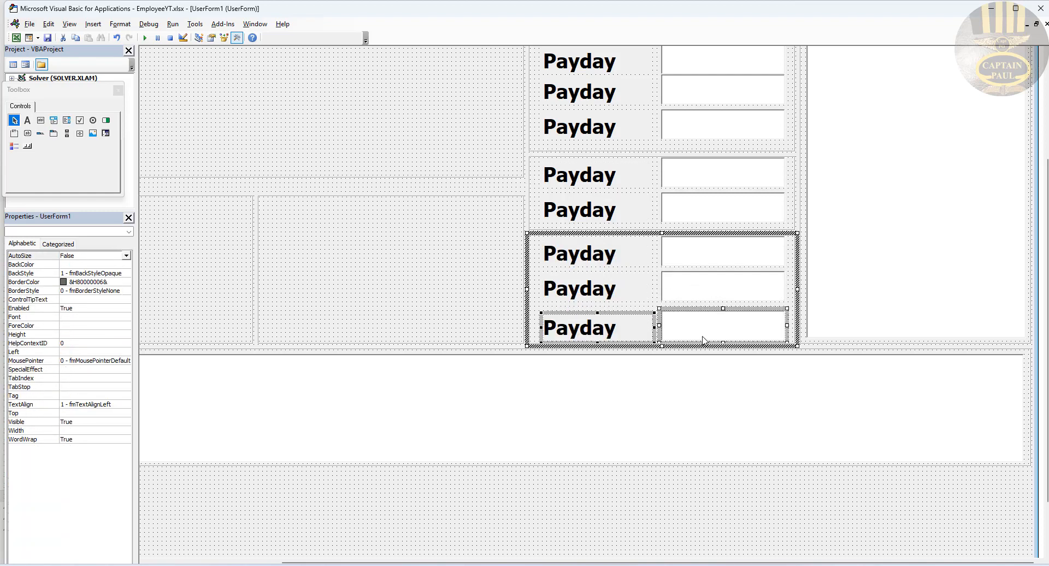
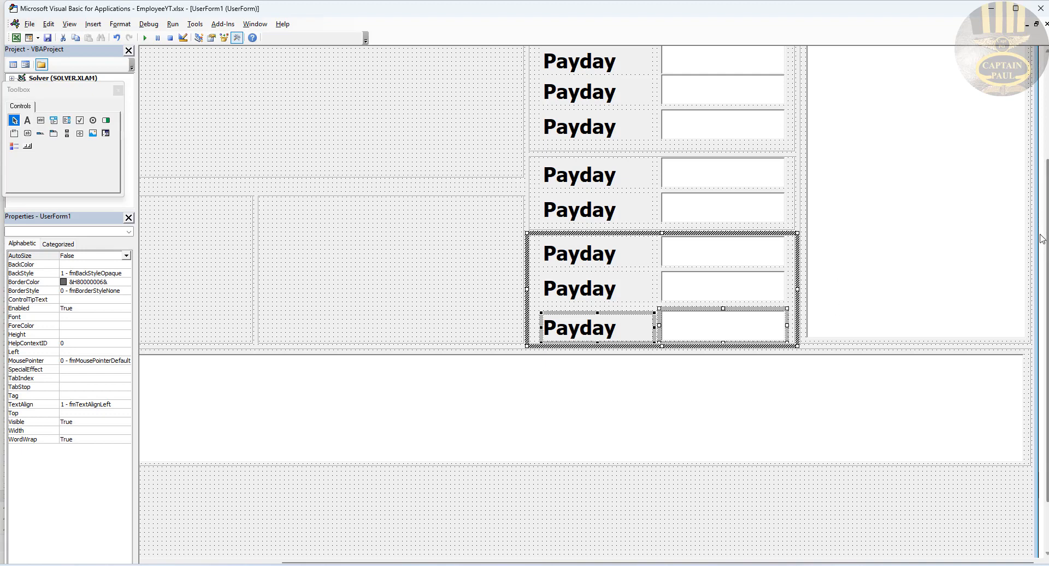
Step: Select the four Payday label-and-box rows in the top-right frame and drag a copy downward
scroll(1047, 235, up, 3)
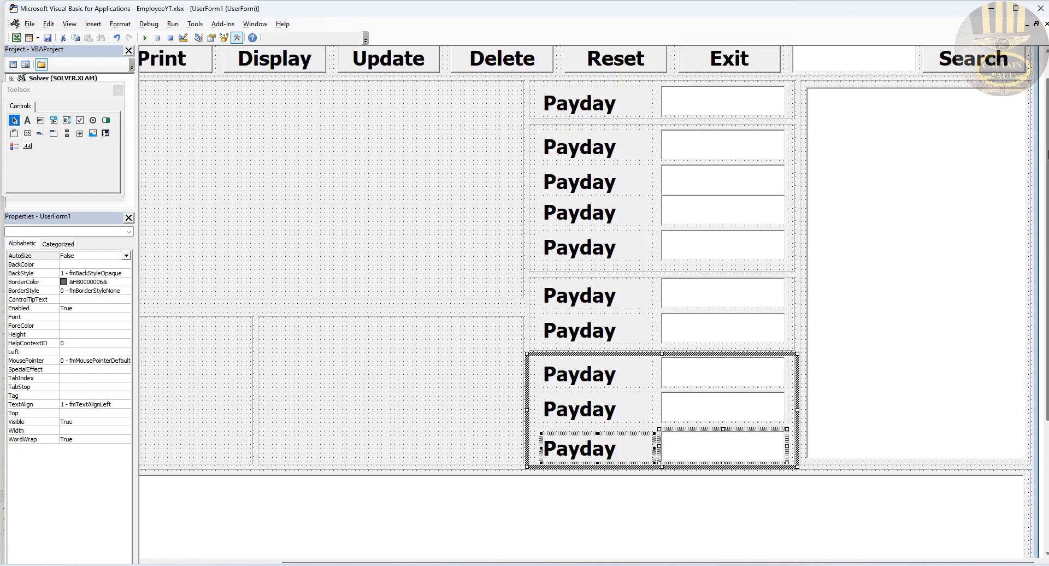
click(719, 157)
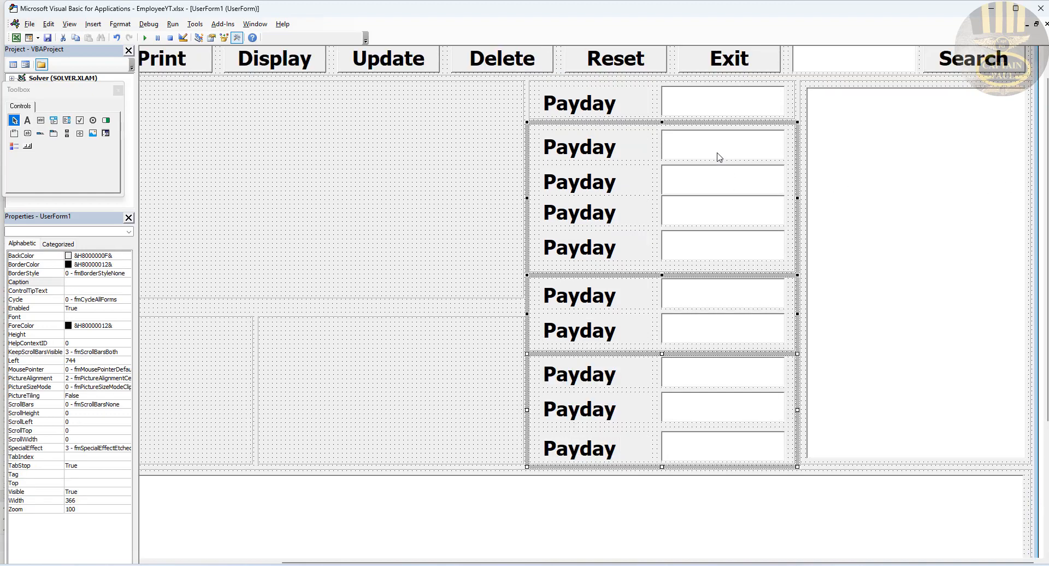
click(695, 173)
click(645, 221)
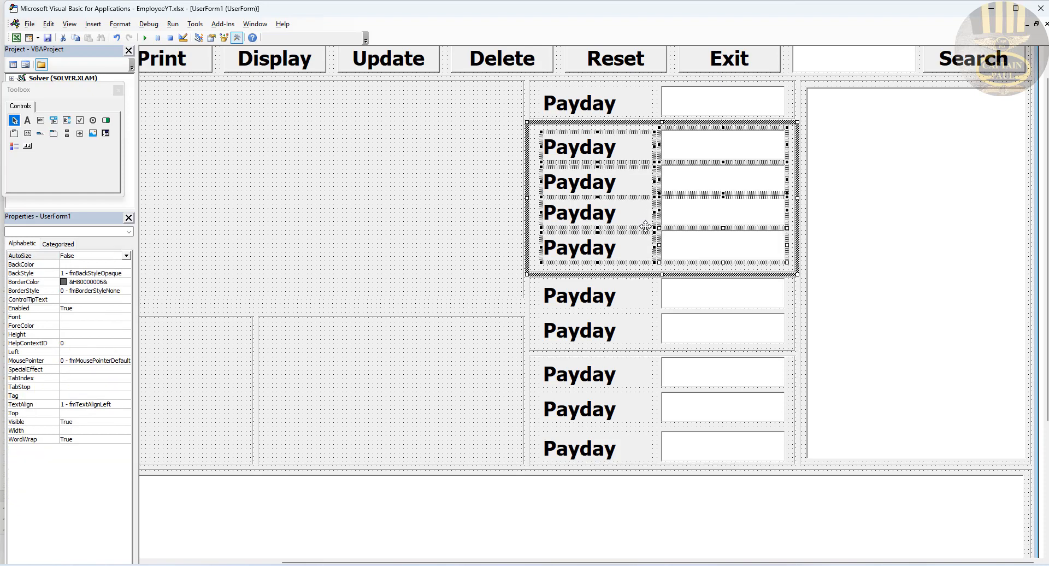
drag(640, 221, 372, 423)
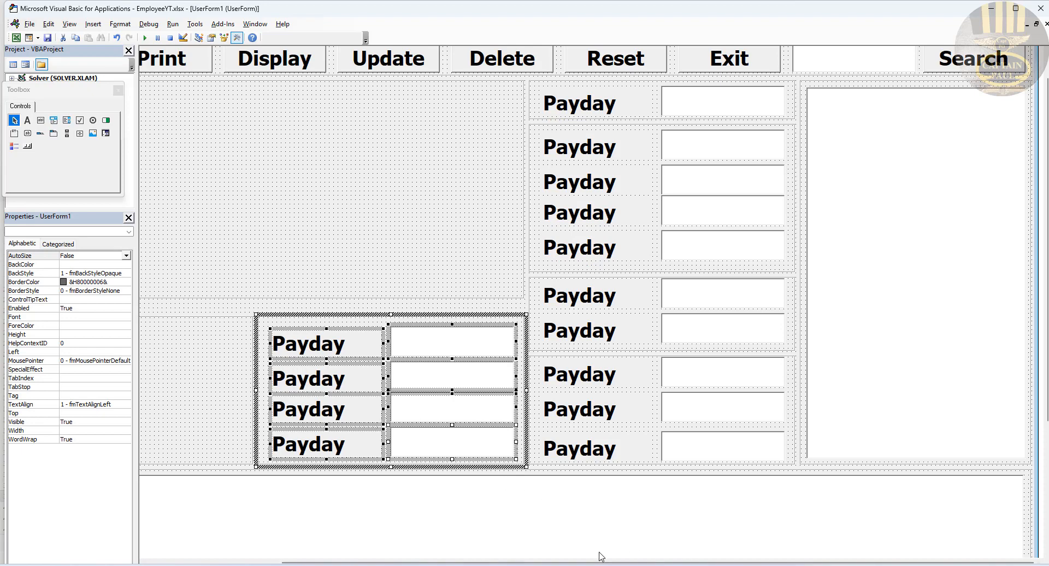
Step: Place copies of the four Payday rows in the lower-left and upper-left frames
drag(457, 549, 442, 549)
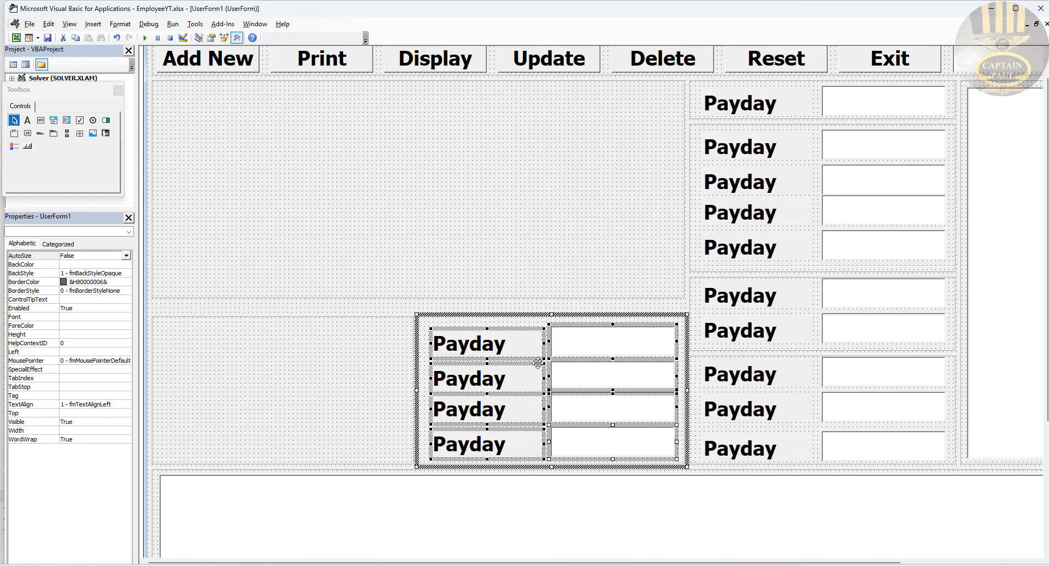
drag(538, 361, 270, 367)
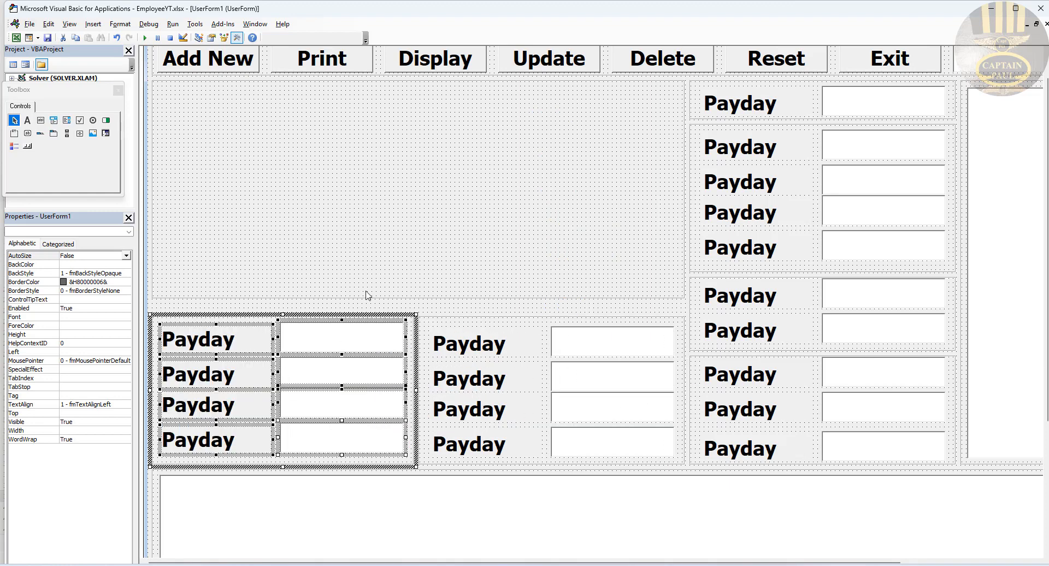
drag(367, 310, 368, 88)
Step: Drop the copied rows into the upper-left frame and duplicate two rows as rows five and six
click(452, 122)
click(368, 205)
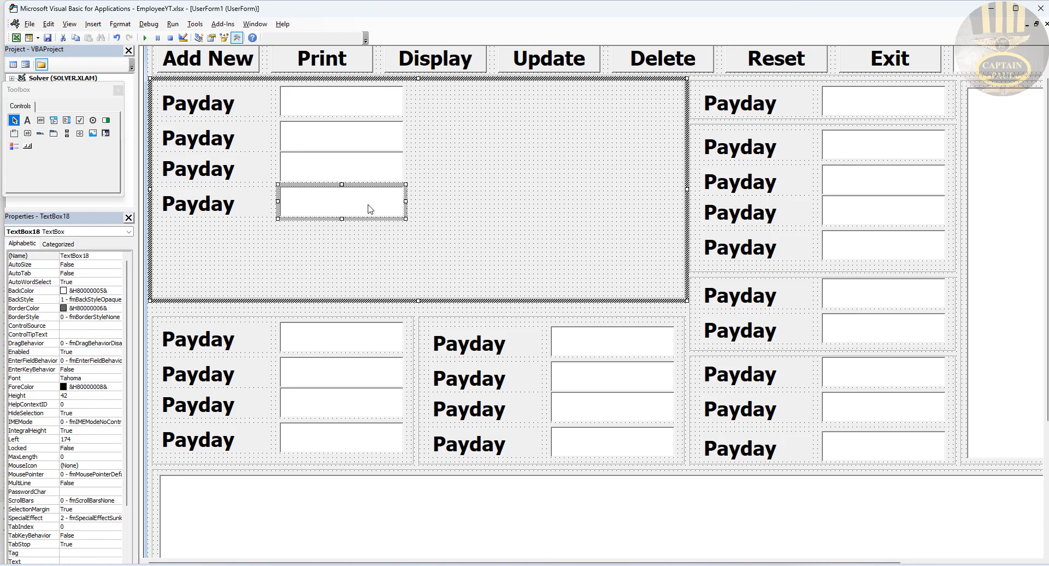
ctrl+click(343, 173)
ctrl+click(245, 178)
ctrl+click(230, 200)
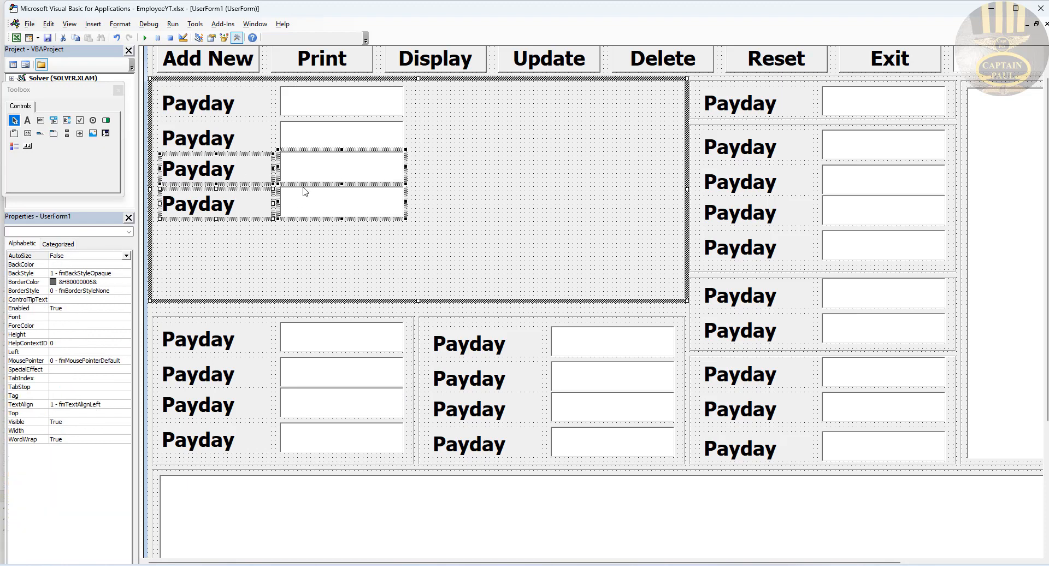
drag(304, 188, 300, 255)
Step: Select all six input boxes and widen them to the frame's right edge
ctrl+click(375, 202)
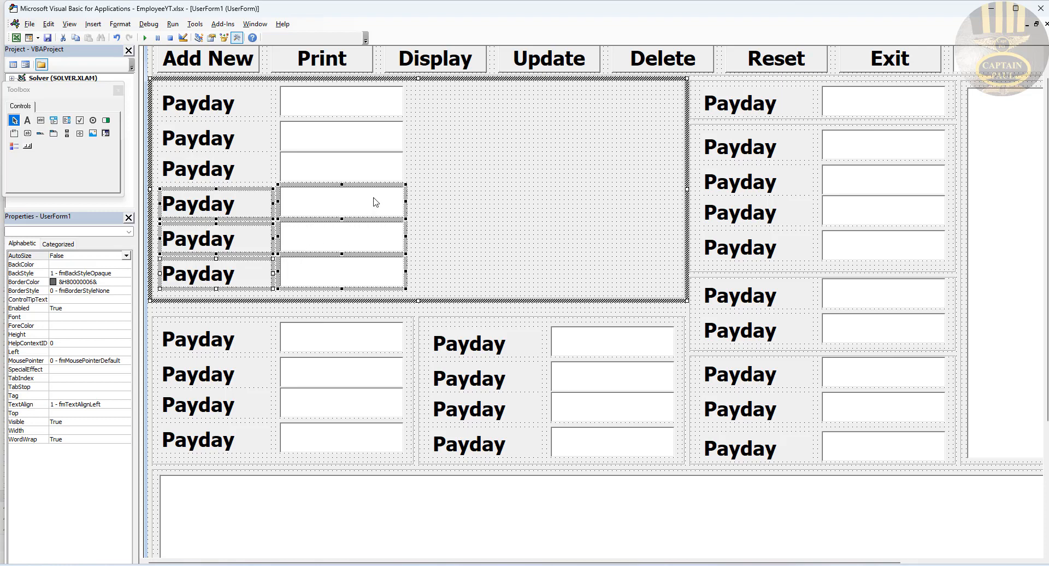
click(429, 183)
click(369, 200)
ctrl+click(379, 162)
ctrl+click(377, 132)
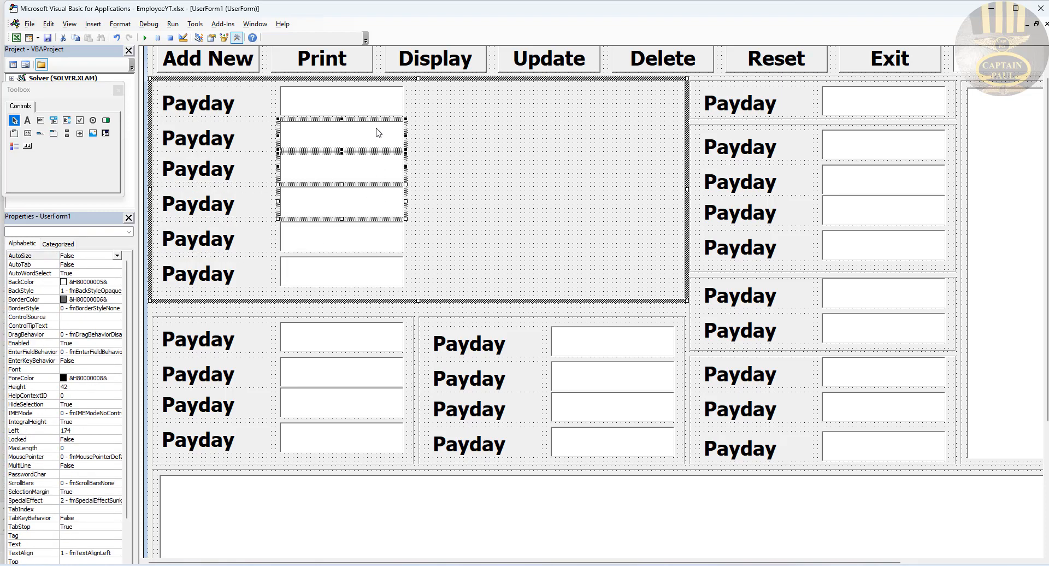
ctrl+click(377, 108)
shift+click(367, 235)
shift+click(372, 271)
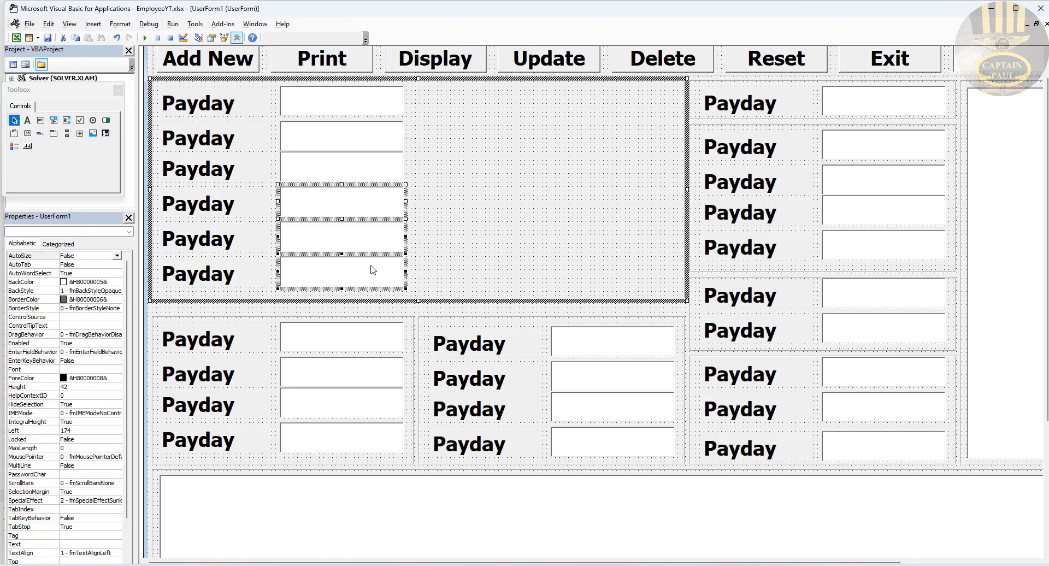
shift+click(361, 137)
shift+click(363, 108)
shift+click(356, 231)
drag(406, 136, 685, 155)
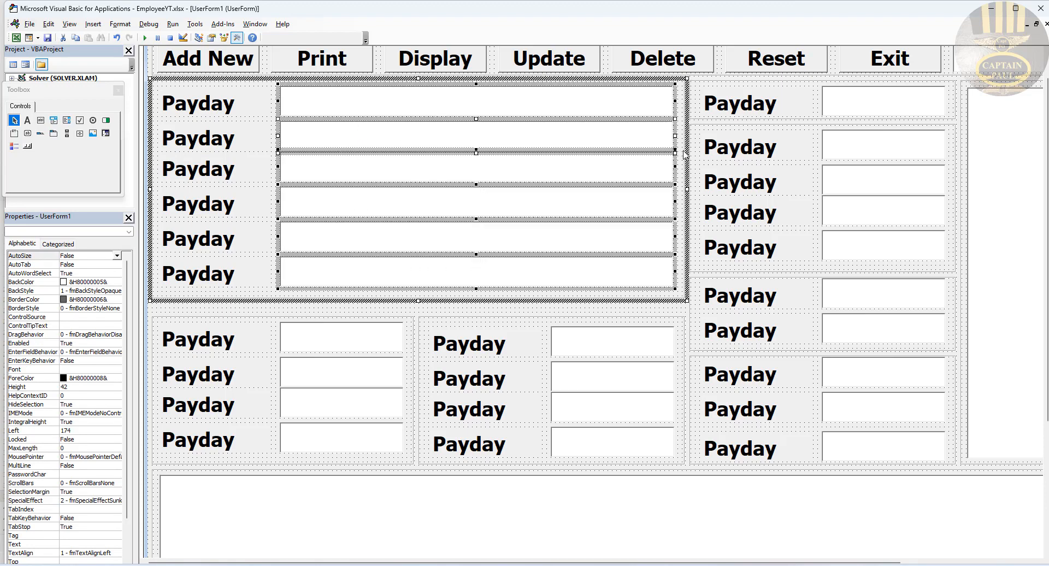
click(722, 513)
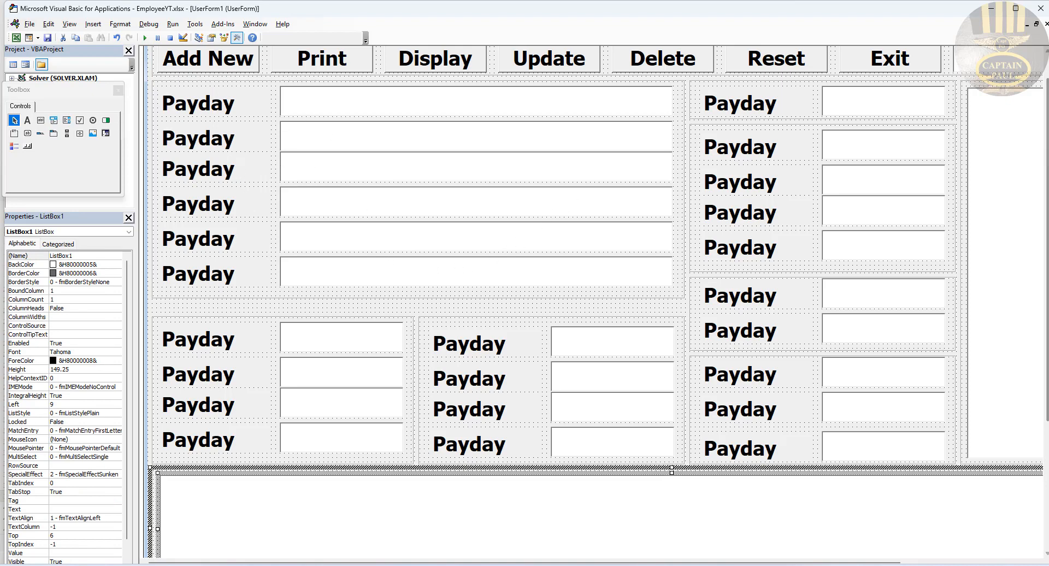
drag(1047, 153, 1047, 122)
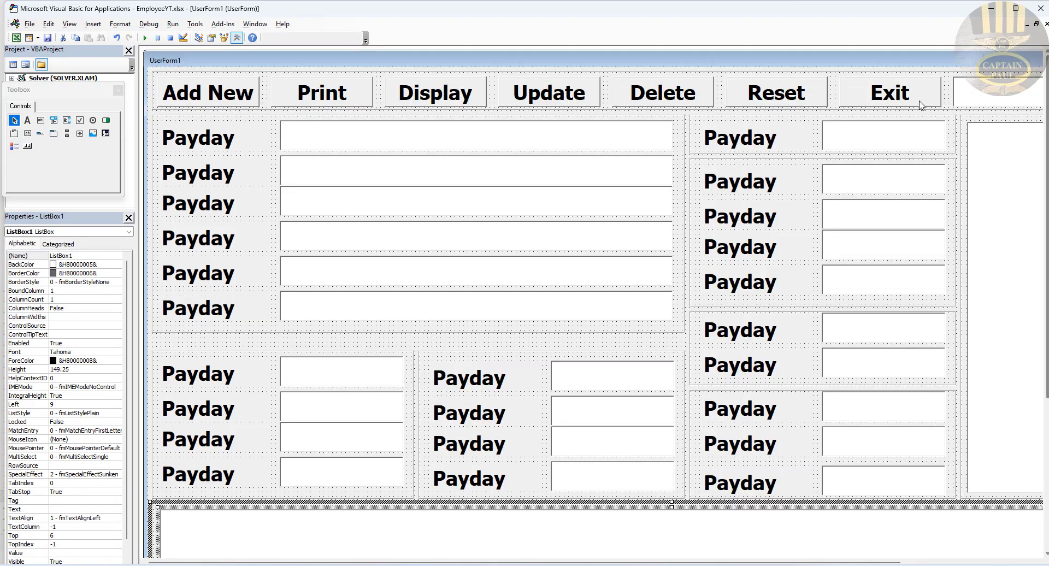
click(695, 73)
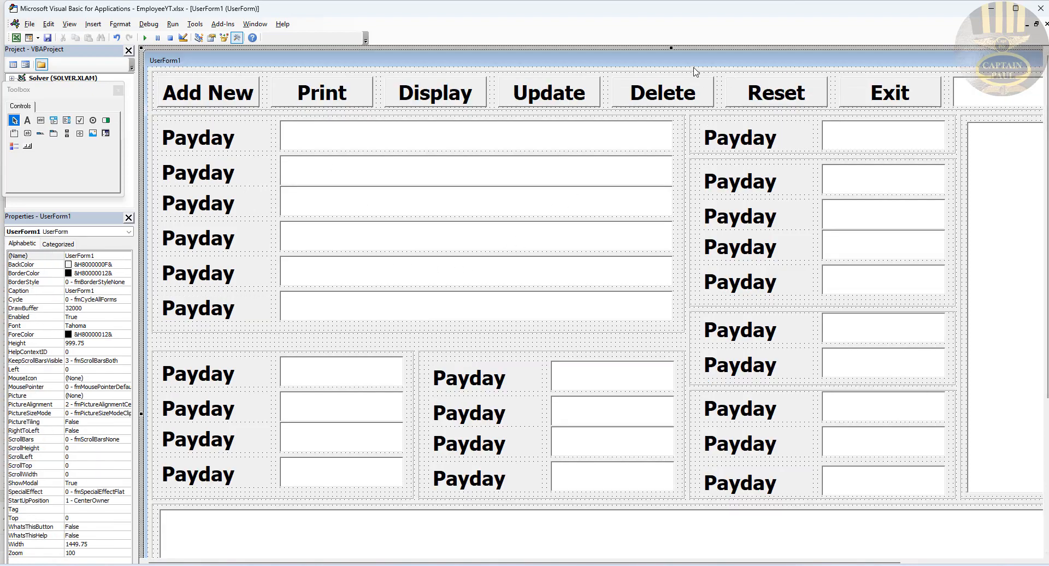
click(145, 38)
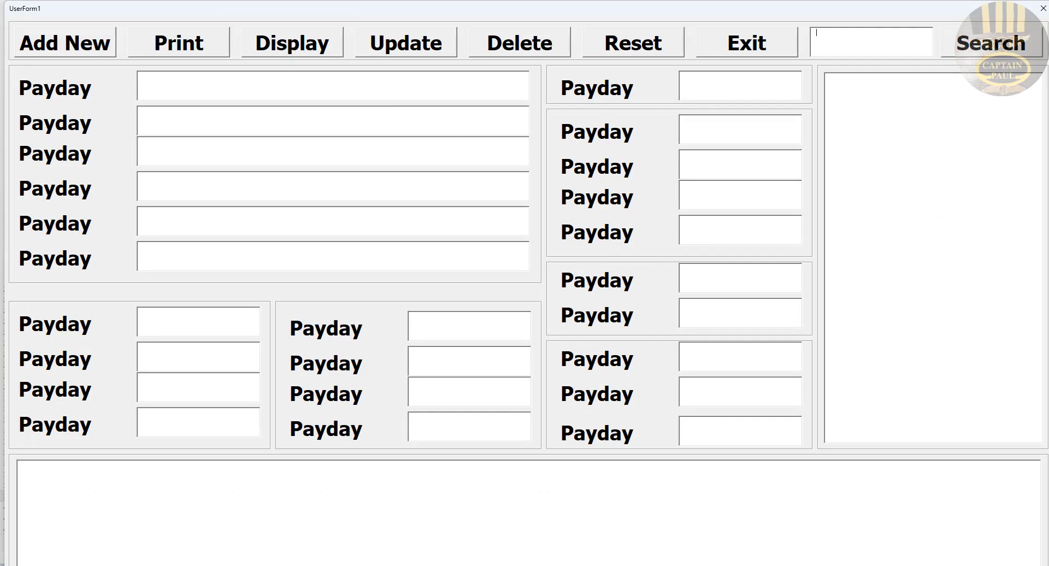
click(1043, 8)
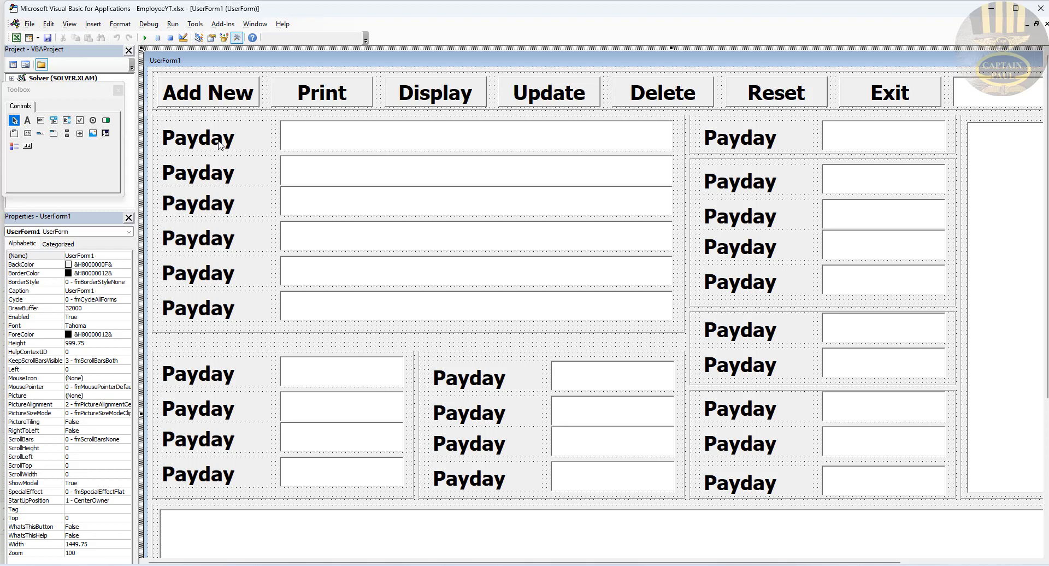
Step: Set the first label's caption to Reference
click(220, 145)
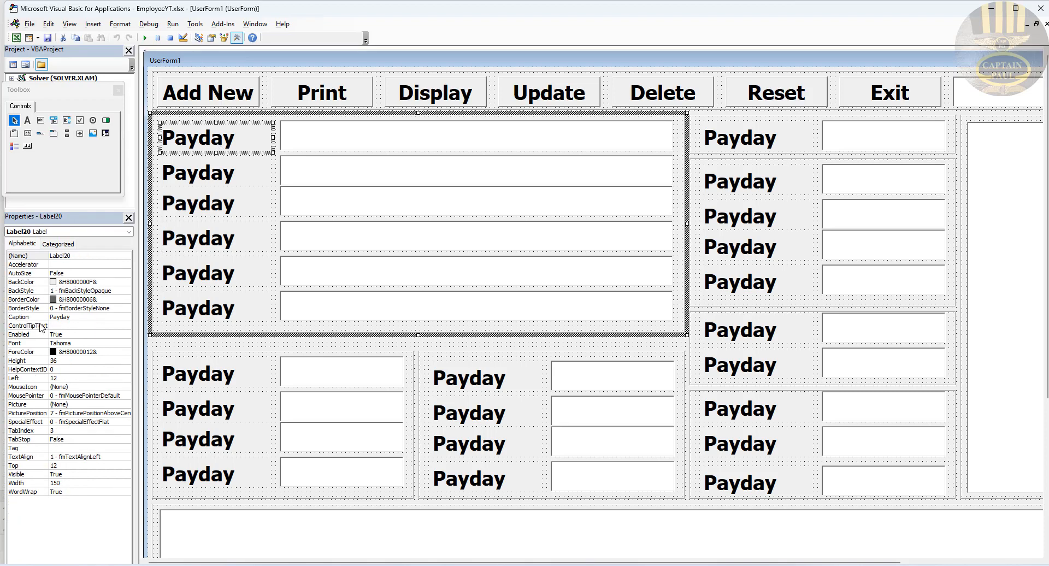
click(73, 318)
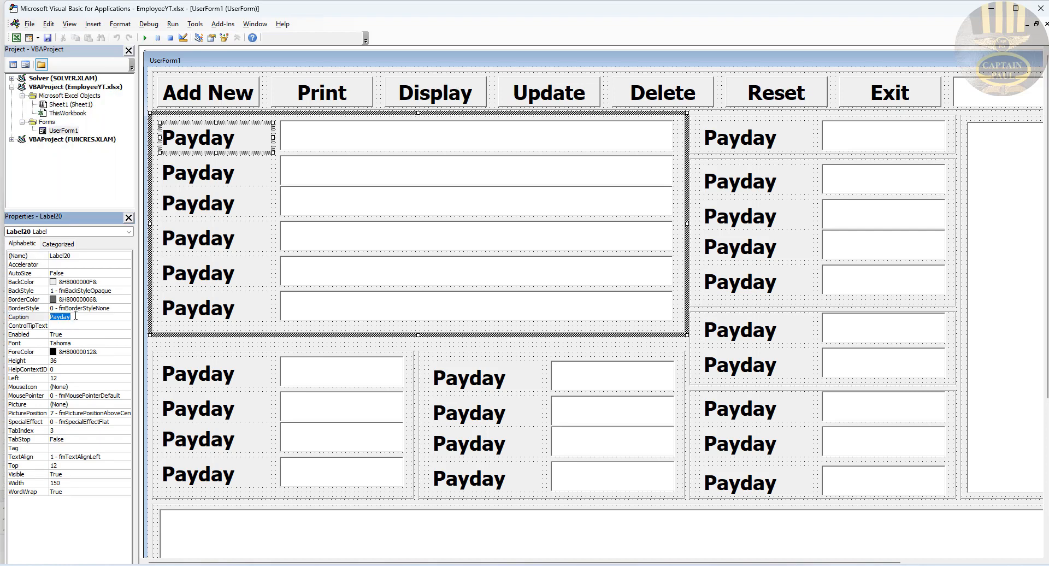
text(Reference)
click(37, 316)
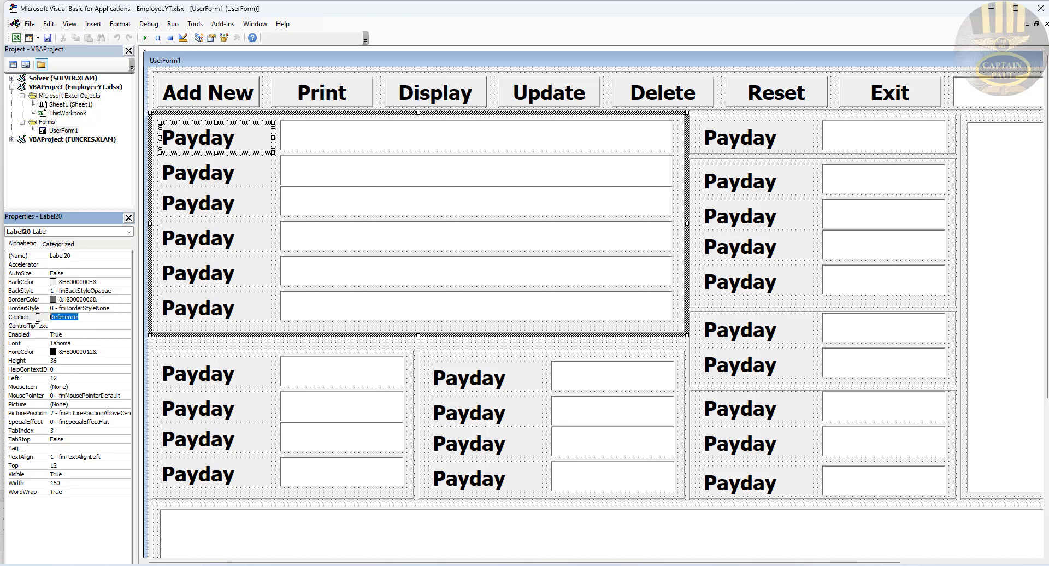
click(253, 149)
Step: Name the first two text boxes txtReference and txtFirstname
click(321, 150)
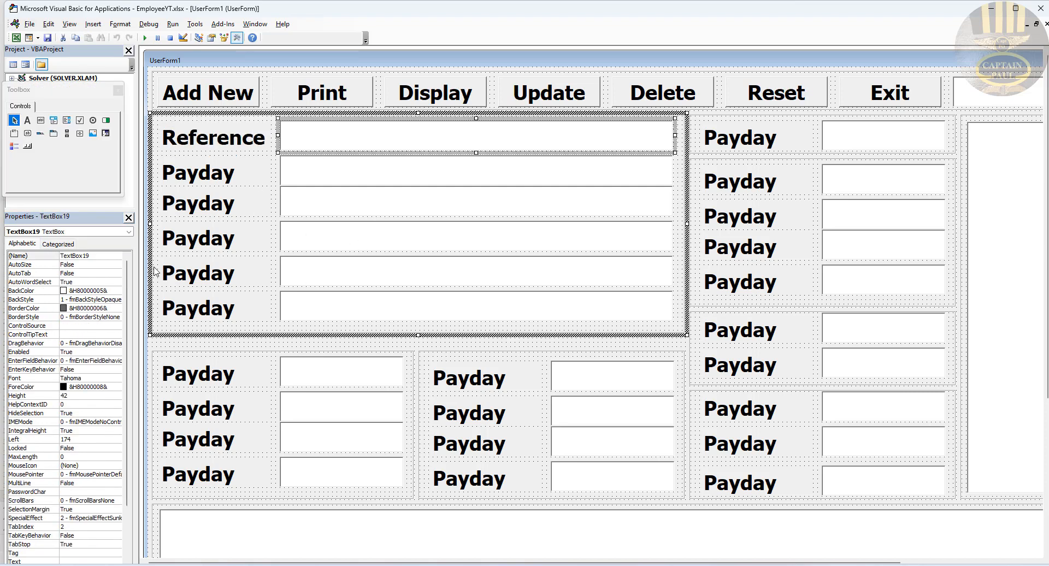
click(95, 256)
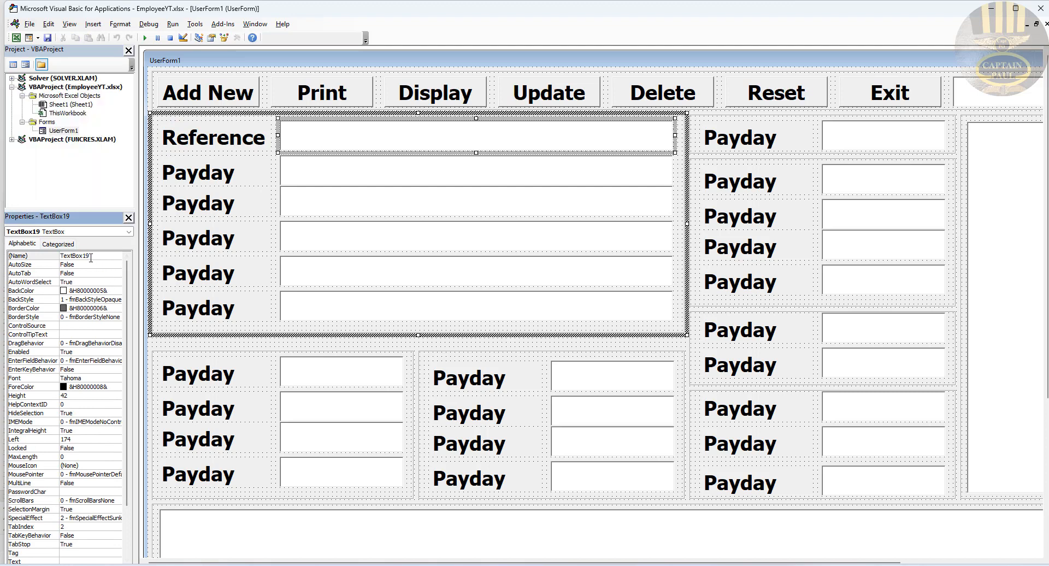
double_click(90, 257)
text(txtReference)
click(344, 172)
click(50, 256)
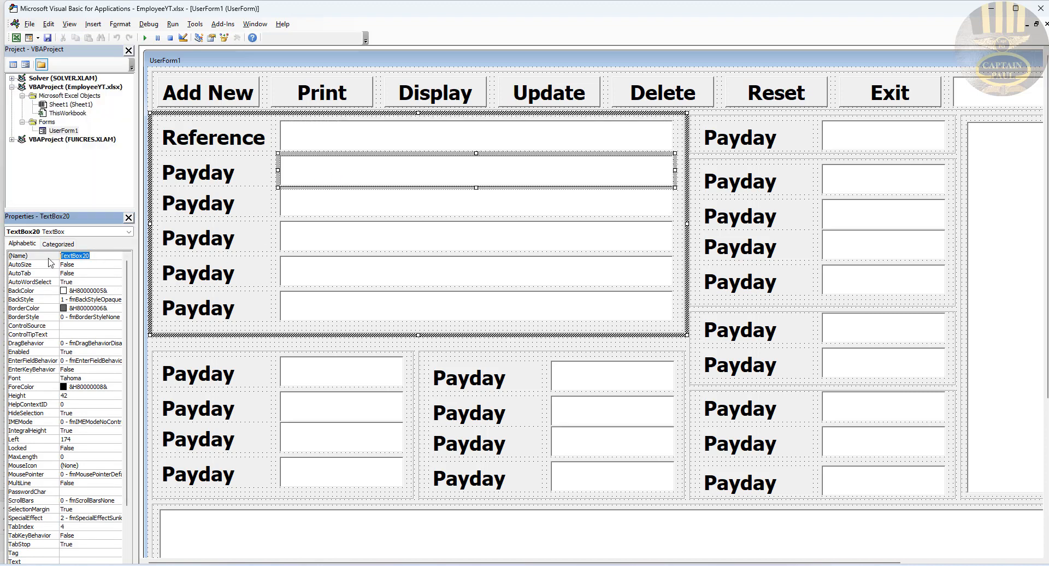
text(txtFirstname)
drag(96, 257, 70, 257)
Step: Set the second label's caption to Firstname
click(247, 177)
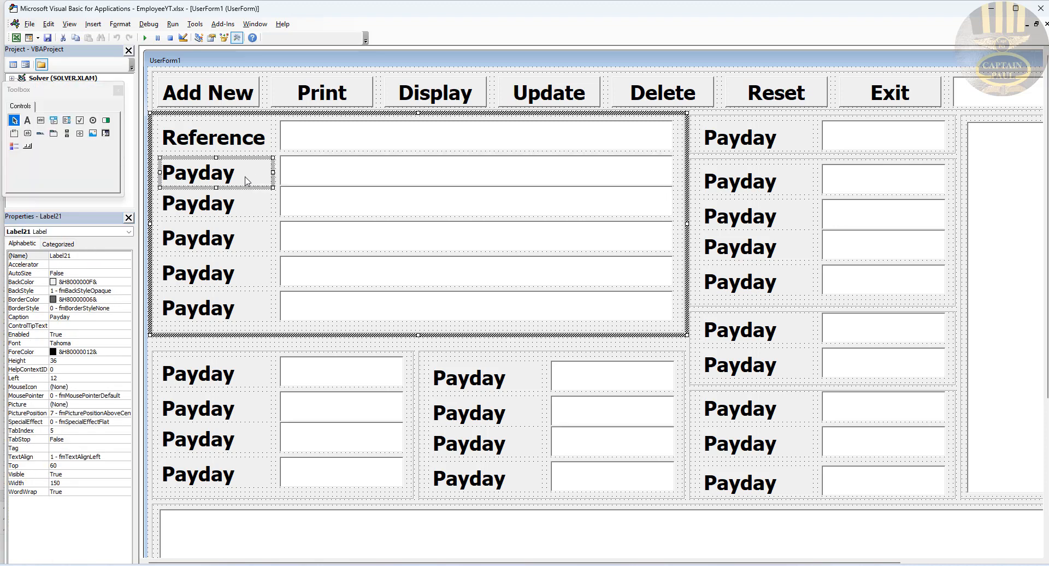
click(78, 317)
text(Firstname)
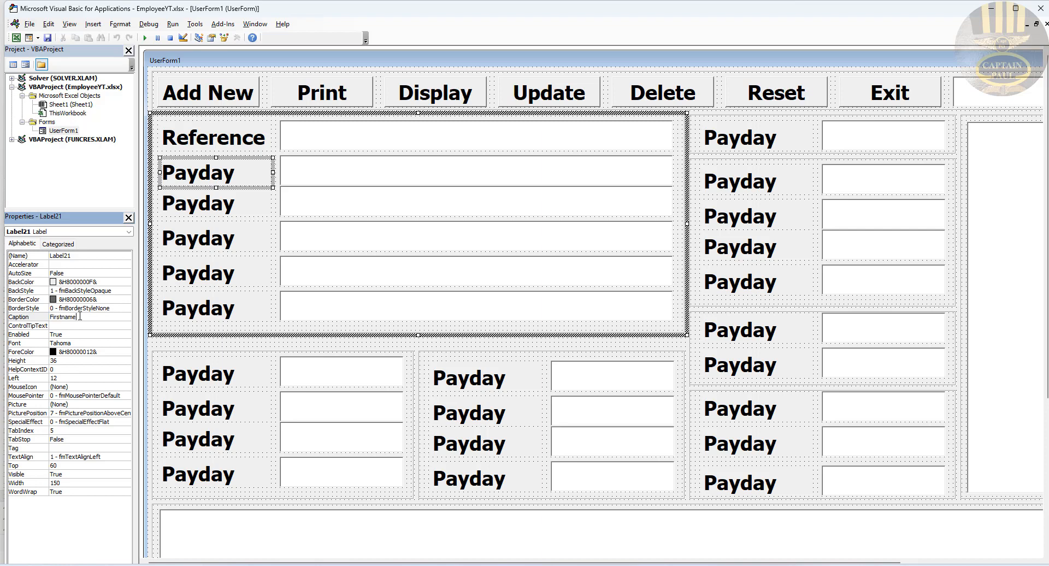
key(Return)
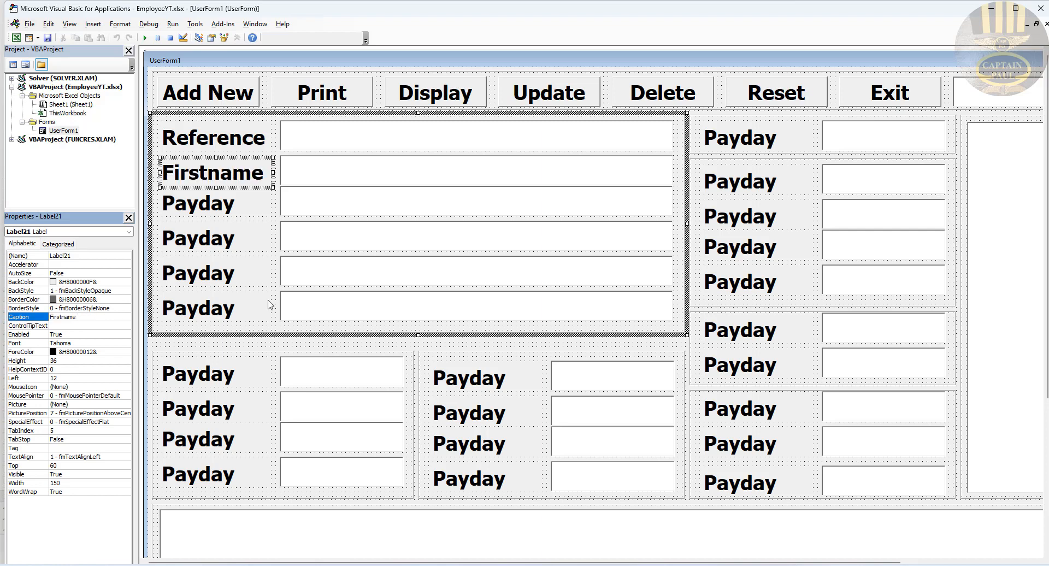
click(295, 358)
Step: Set the third label's caption to Surname
click(241, 208)
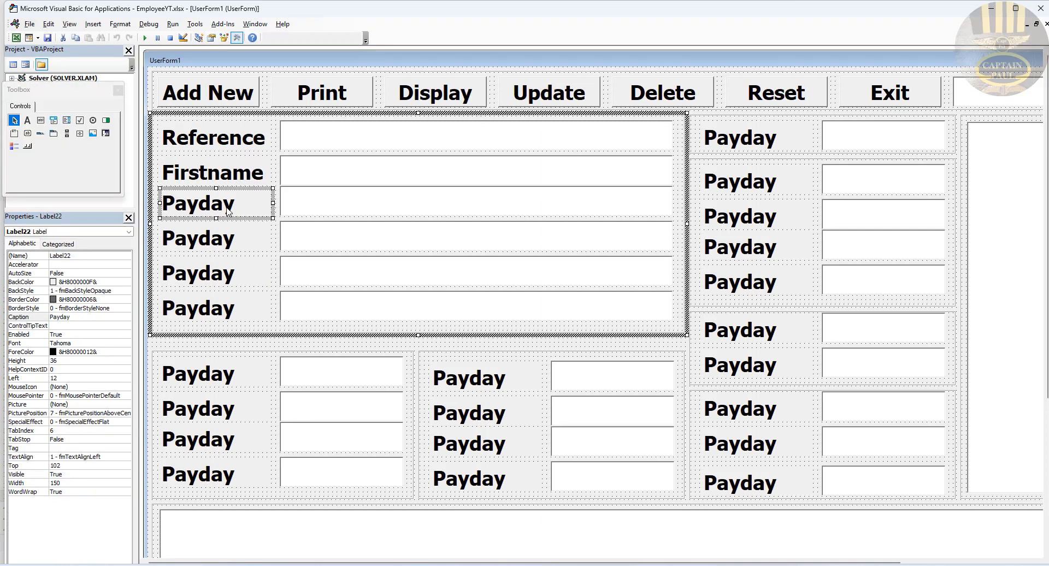
click(38, 318)
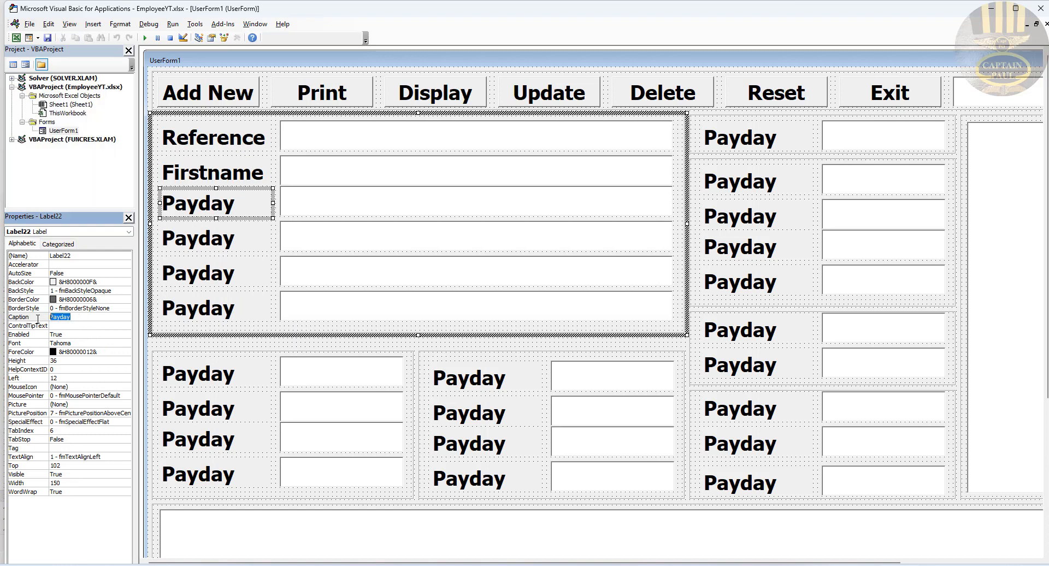
text(Firstname)
drag(63, 318, 48, 318)
text(Sr)
drag(50, 318, 75, 322)
click(53, 318)
text(urname)
click(30, 319)
Step: Name the text box beside Surname txtSurname
click(293, 205)
click(45, 257)
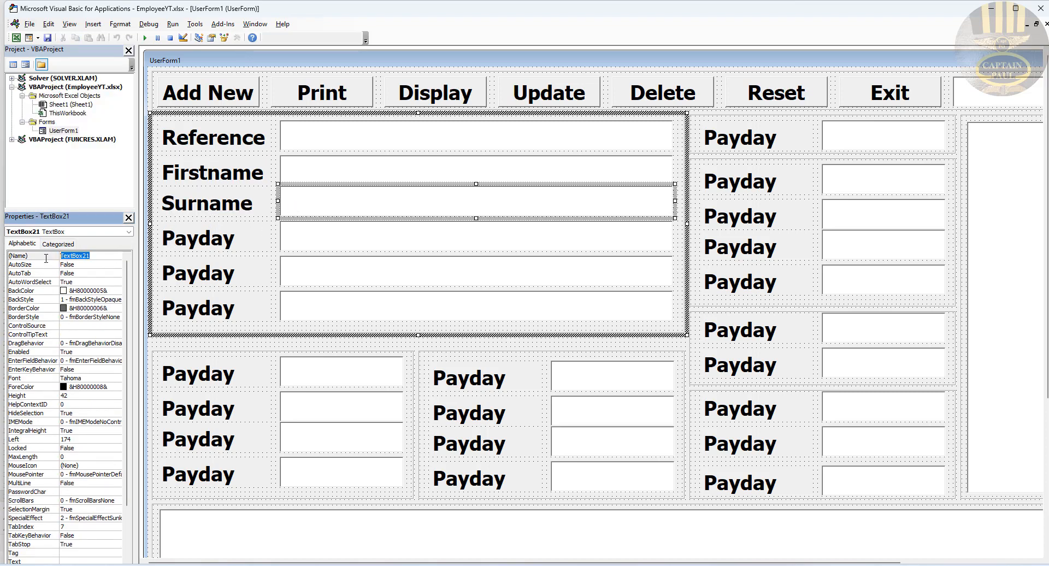
text(txtSurname)
click(523, 216)
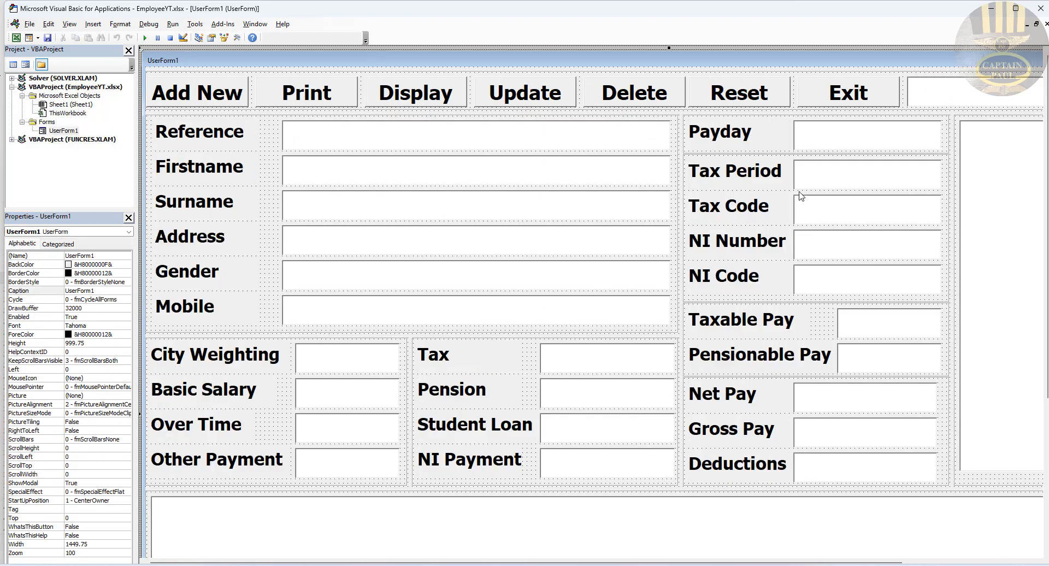
click(820, 183)
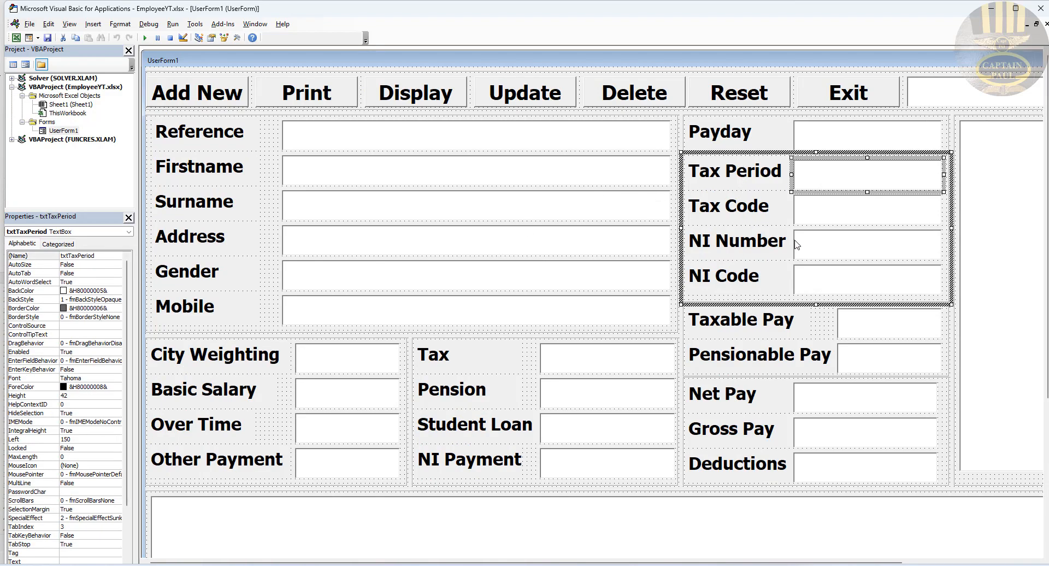
click(755, 247)
click(840, 254)
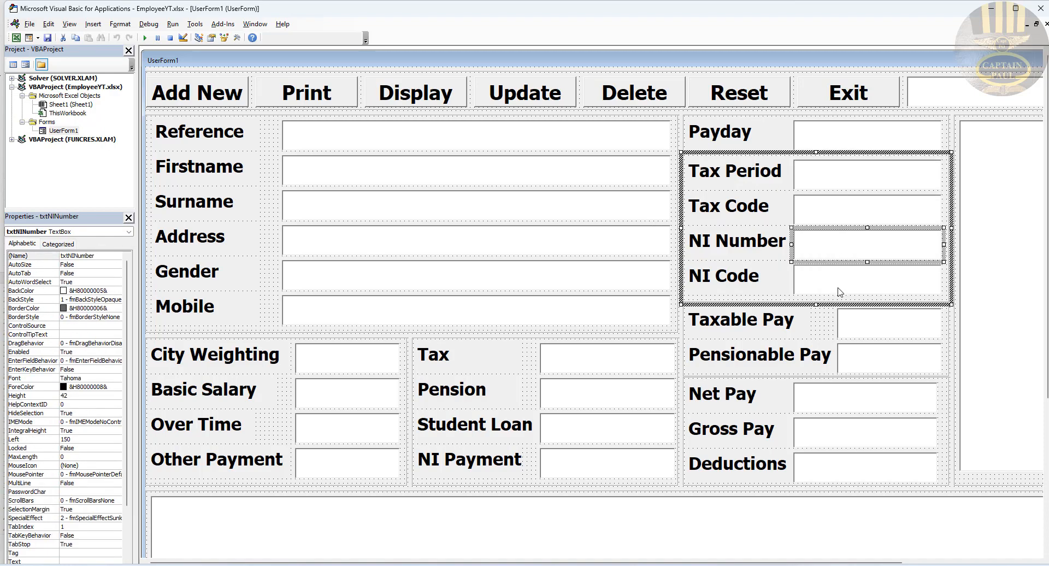
click(839, 291)
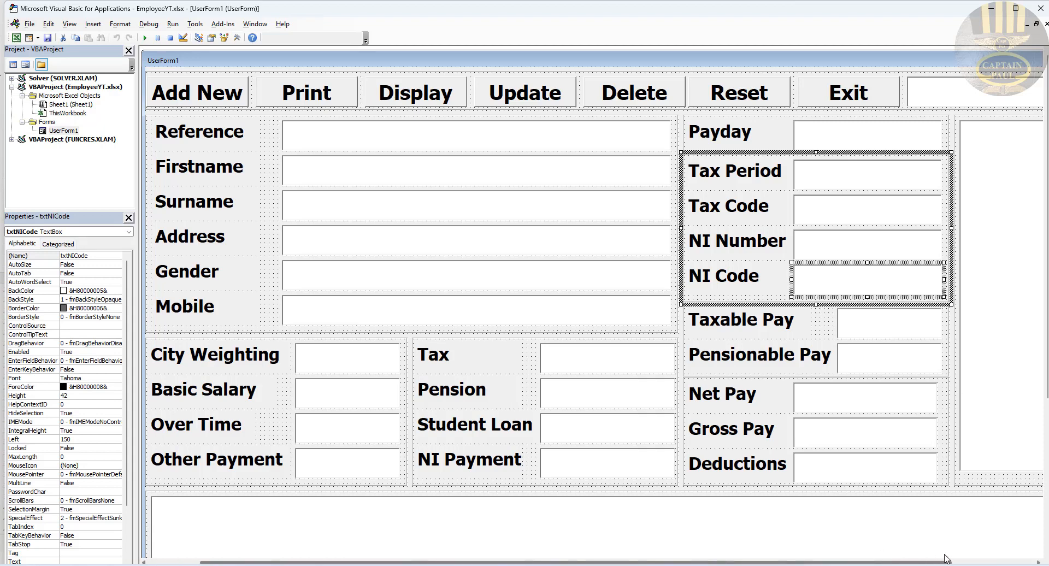
click(946, 561)
click(920, 295)
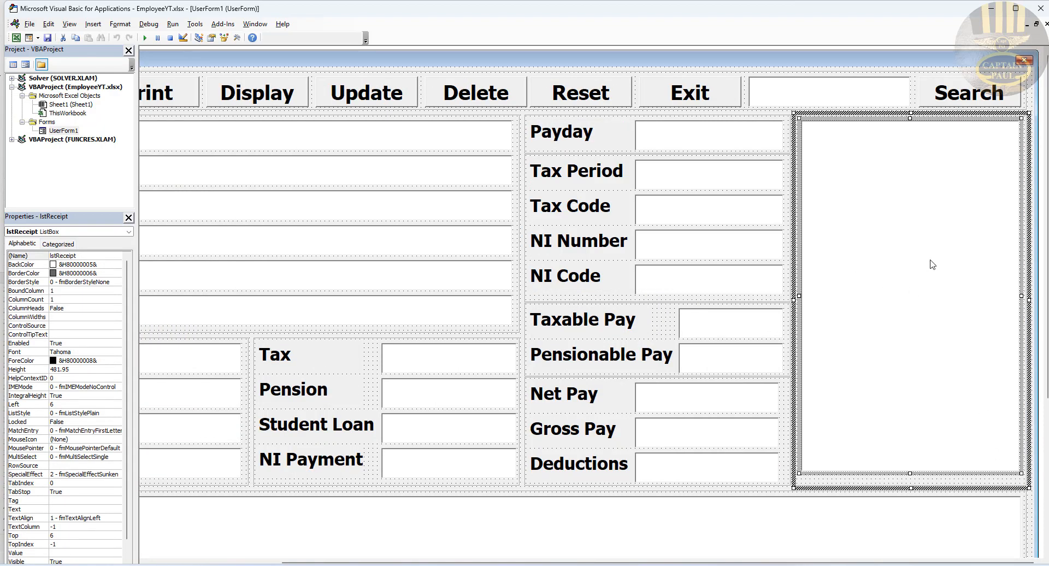
click(592, 537)
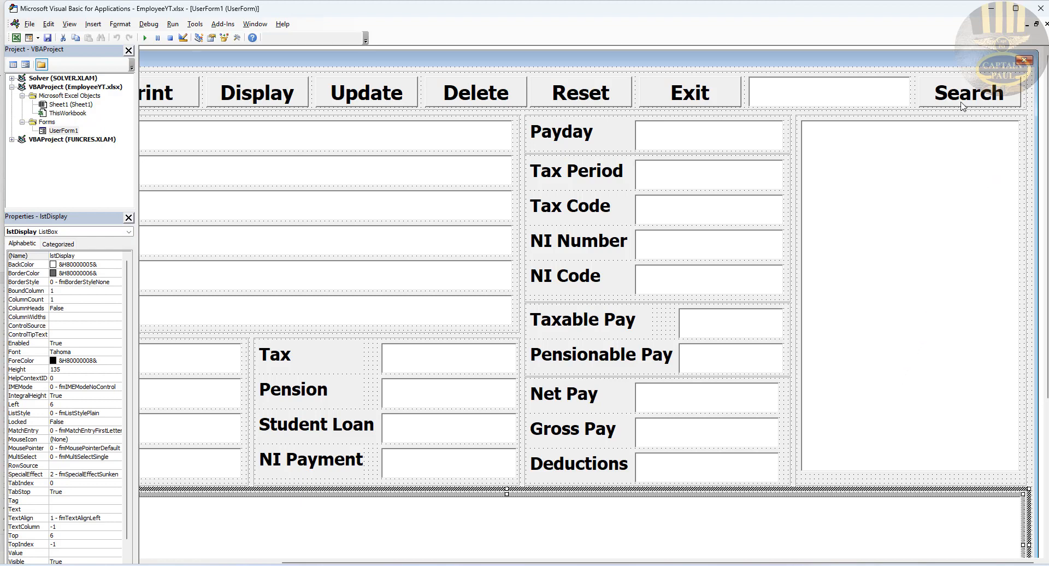
click(681, 99)
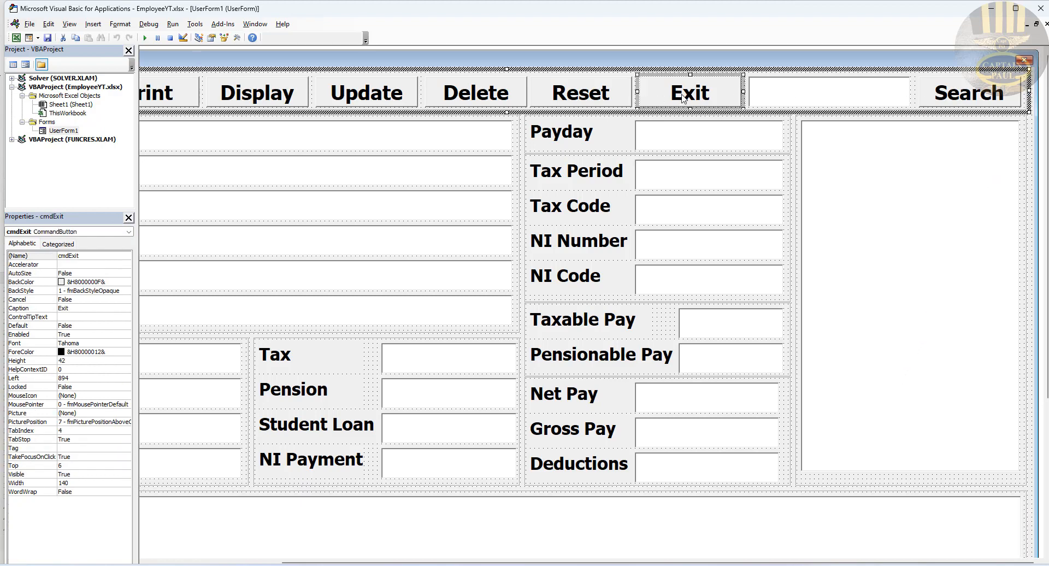
Step: In cmdExit_Click, declare iExit As VbMsgBoxResult
double_click(708, 97)
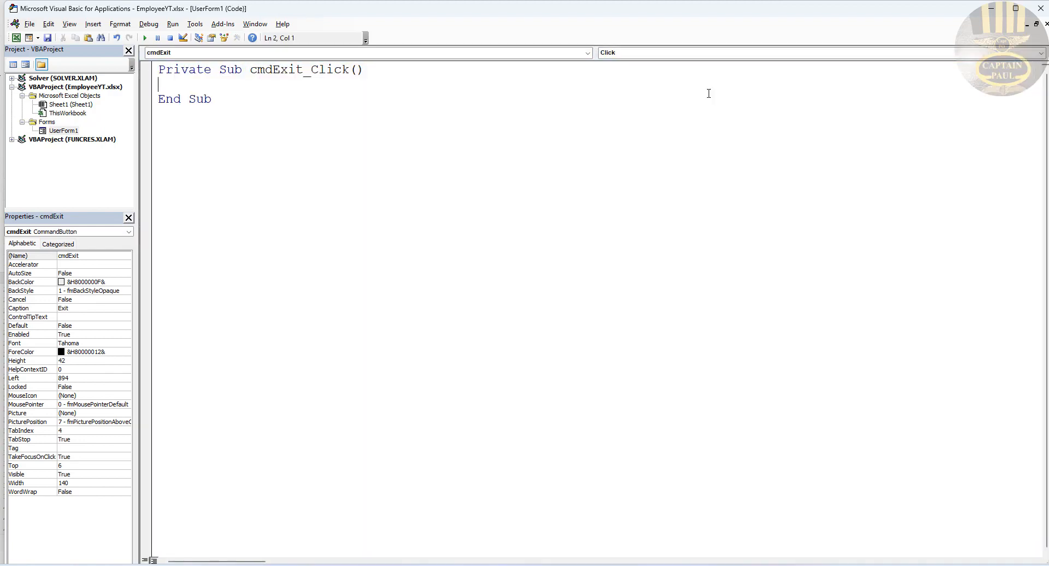
text(Dim iExit as )
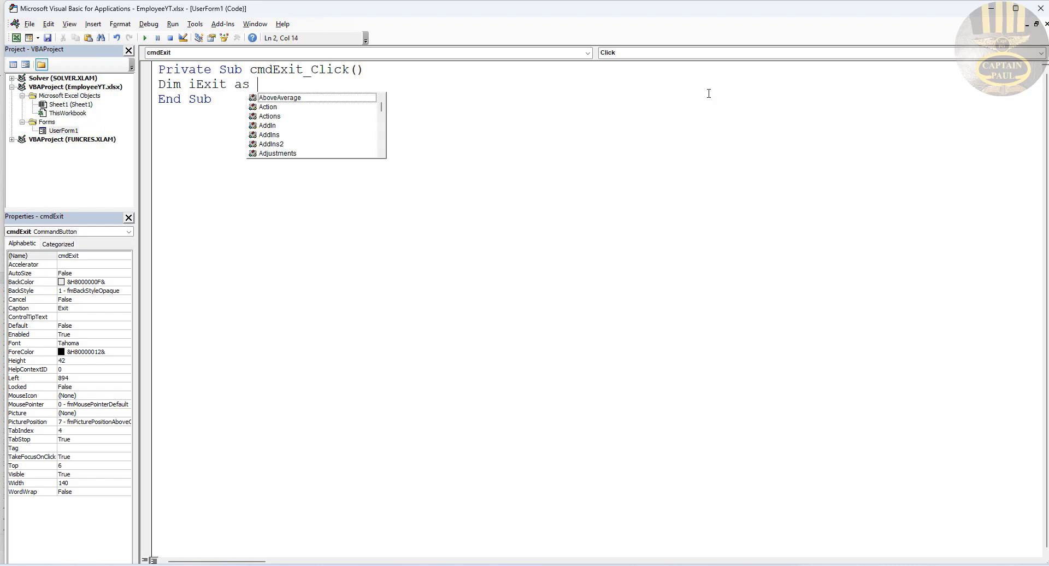
text(vb)
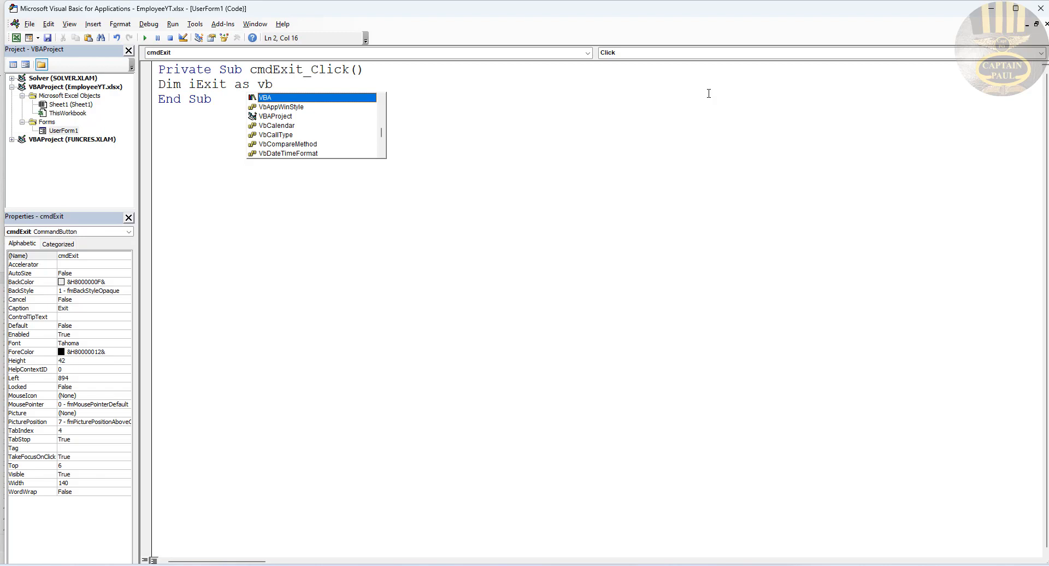
text(M)
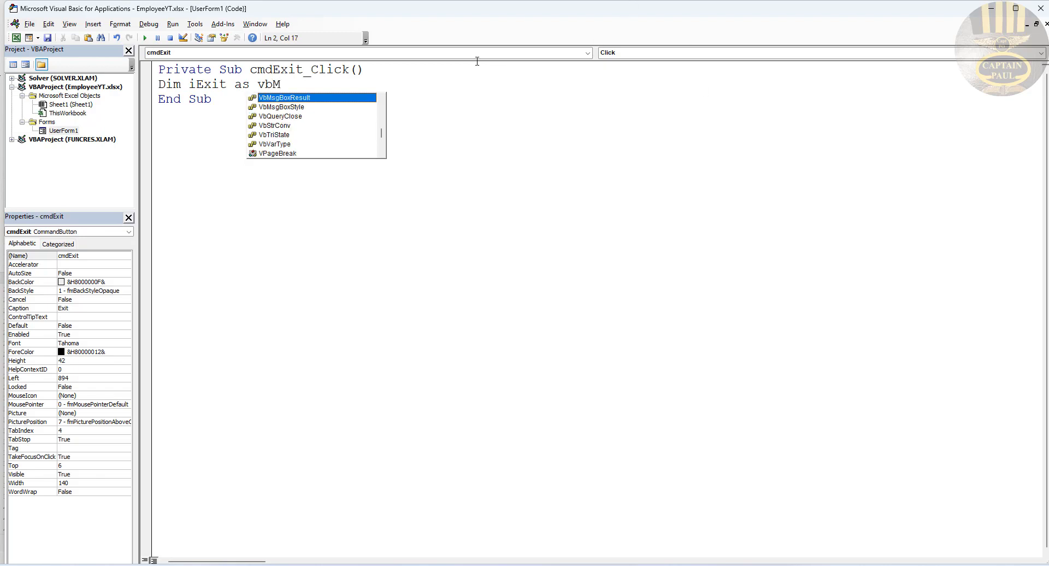
double_click(292, 99)
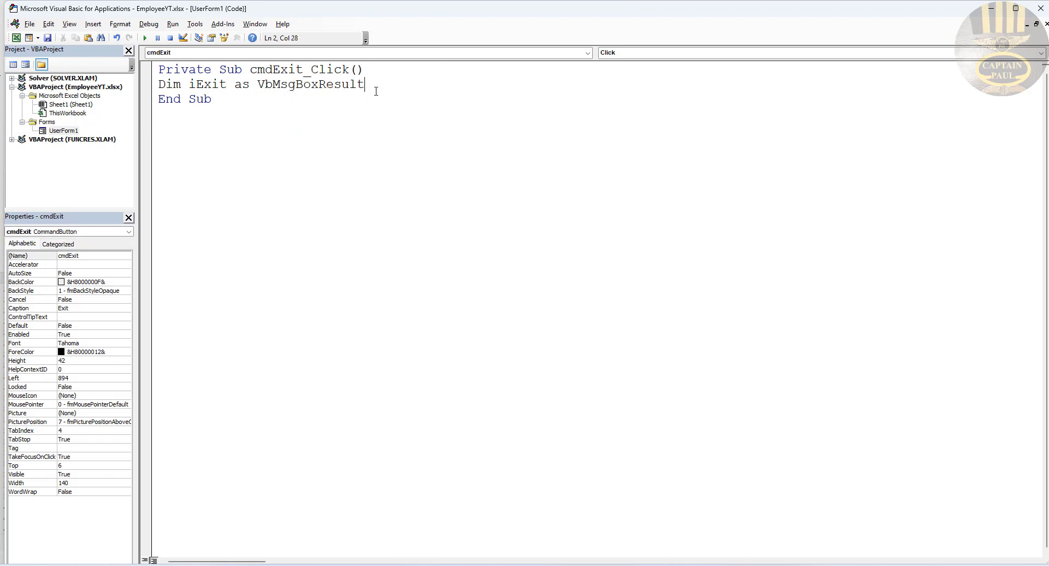
drag(234, 86, 189, 86)
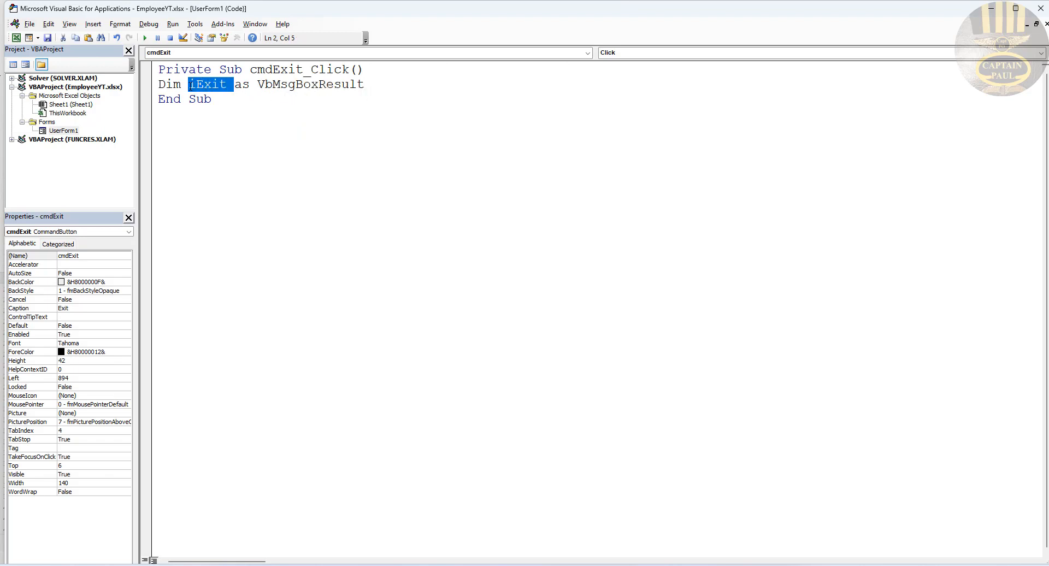
click(393, 86)
key(Return)
key(Return)
Step: Assign iExit a MsgBox 'Confirm if you want to exit' with vbQuestion + vbYesNo, titled 'Employee System'
text(iExit )
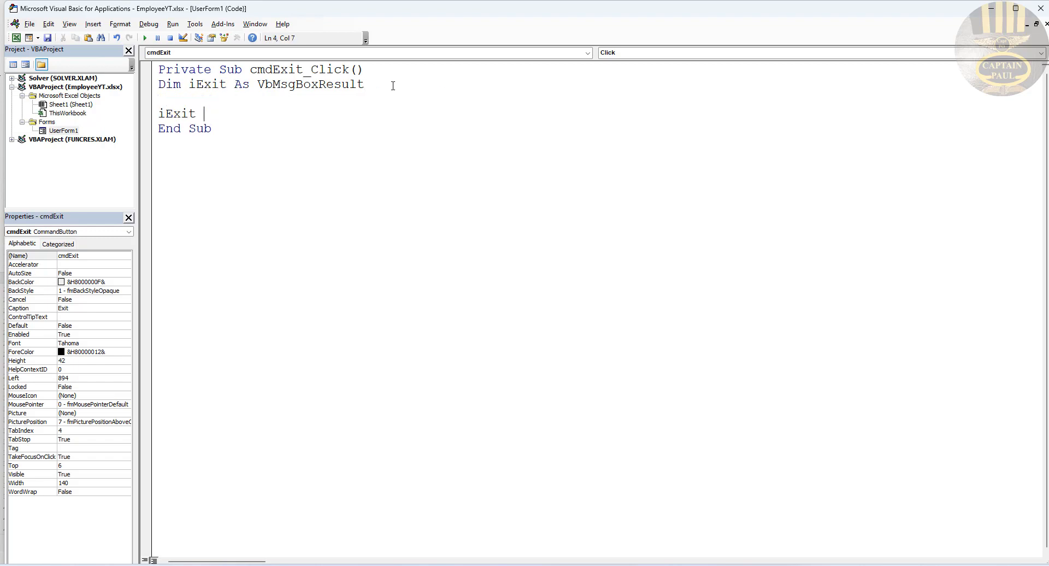
text(= m)
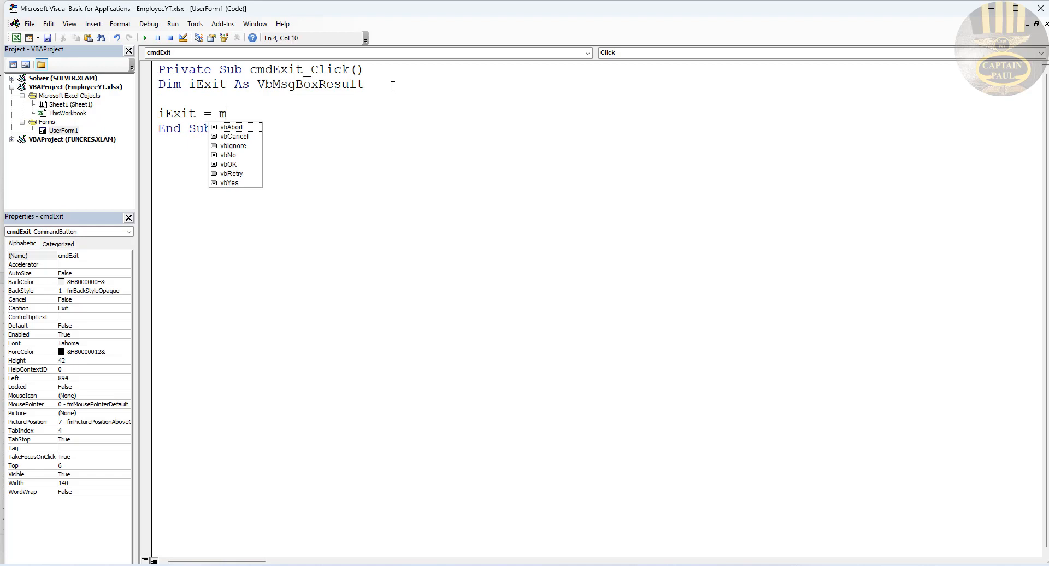
text(sgbox()
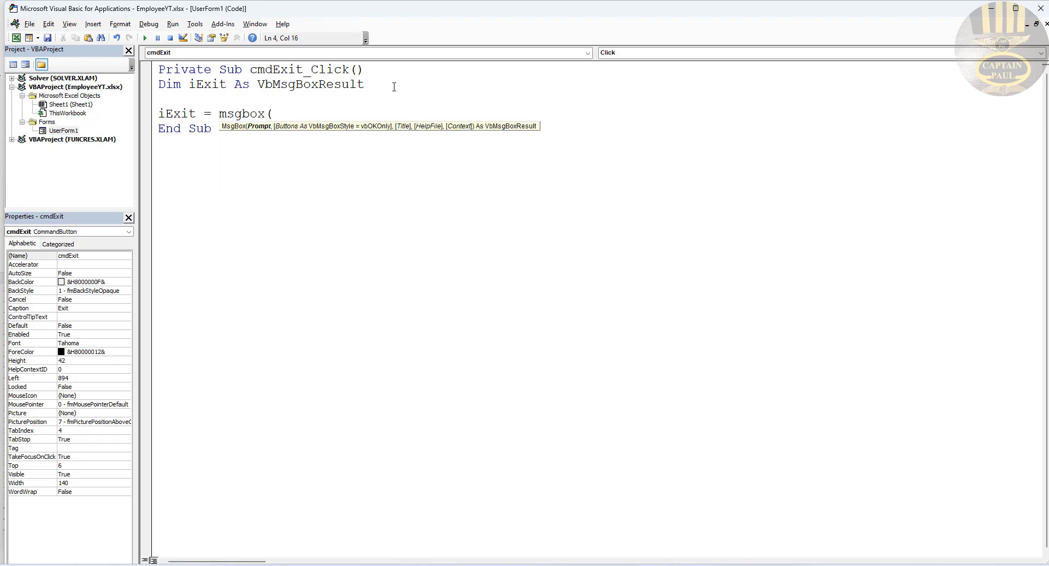
text(""))
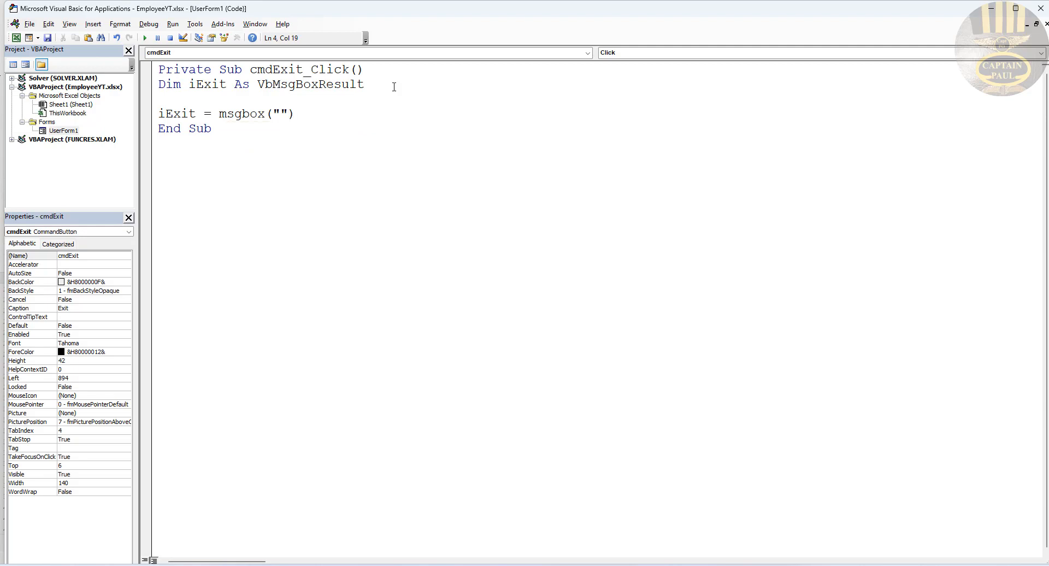
text(Confirm if you want to exit)
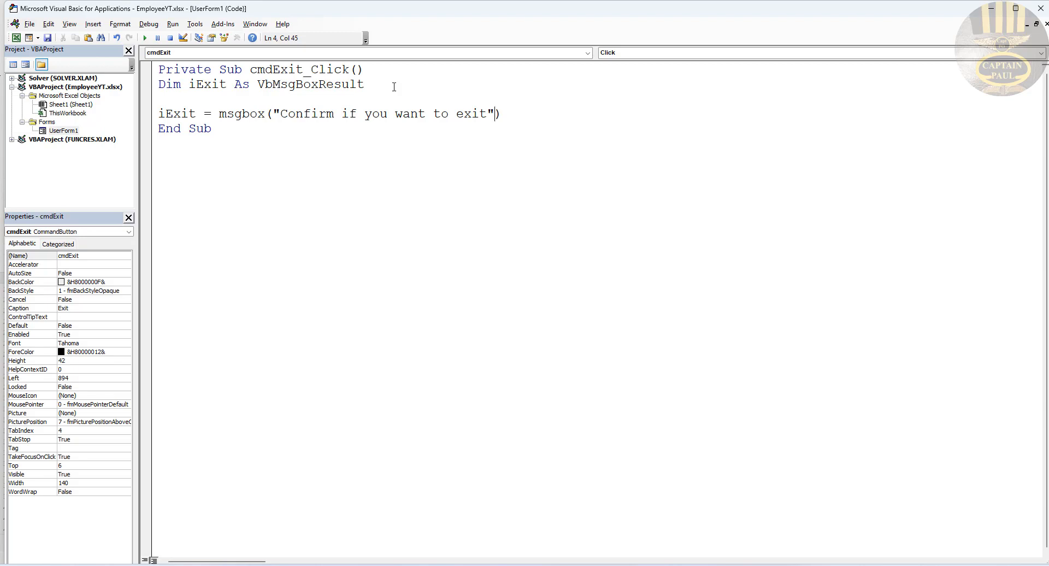
text(,)
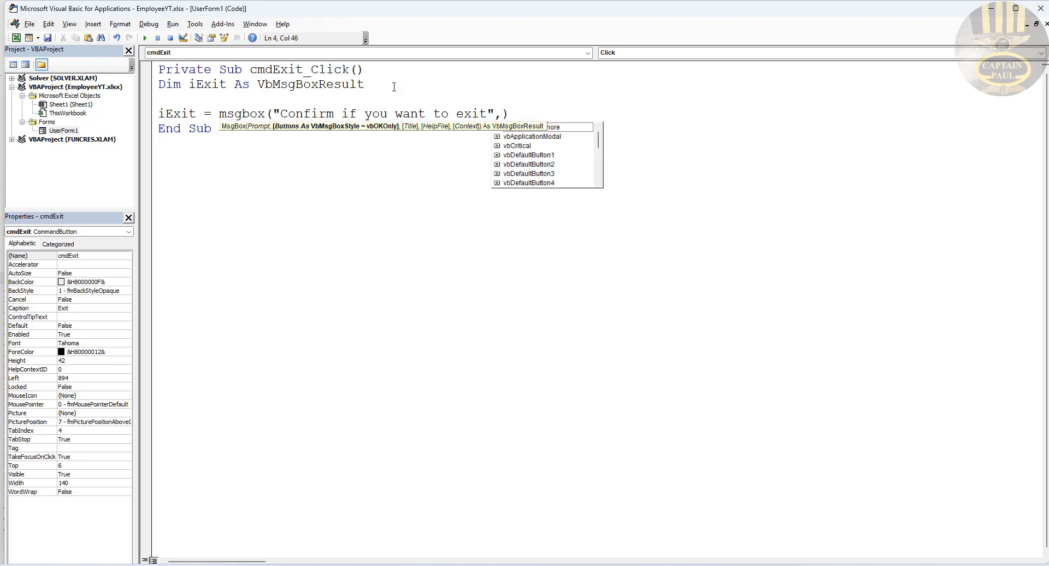
text(vbq)
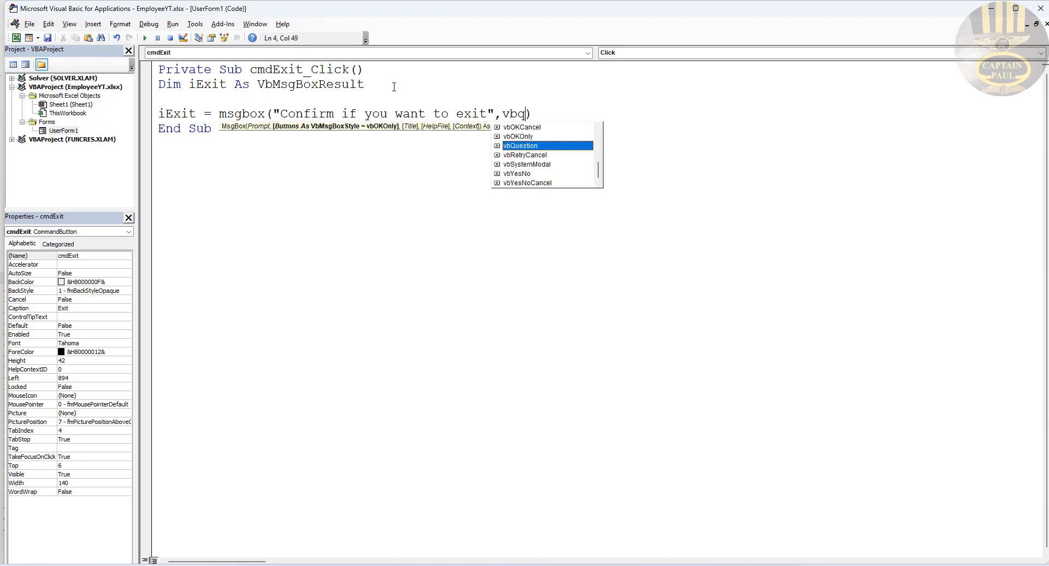
double_click(545, 147)
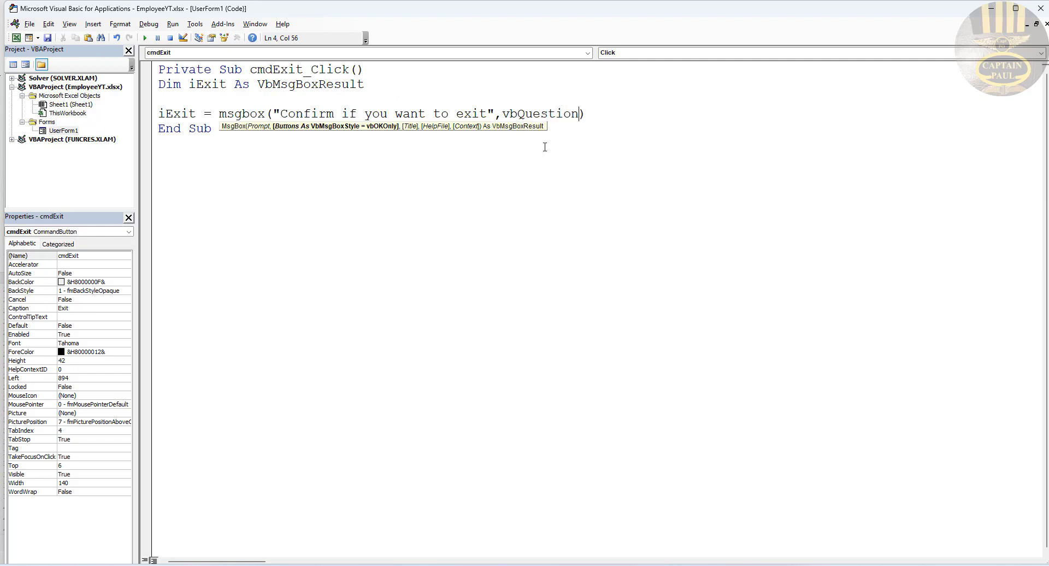
text(+ vby)
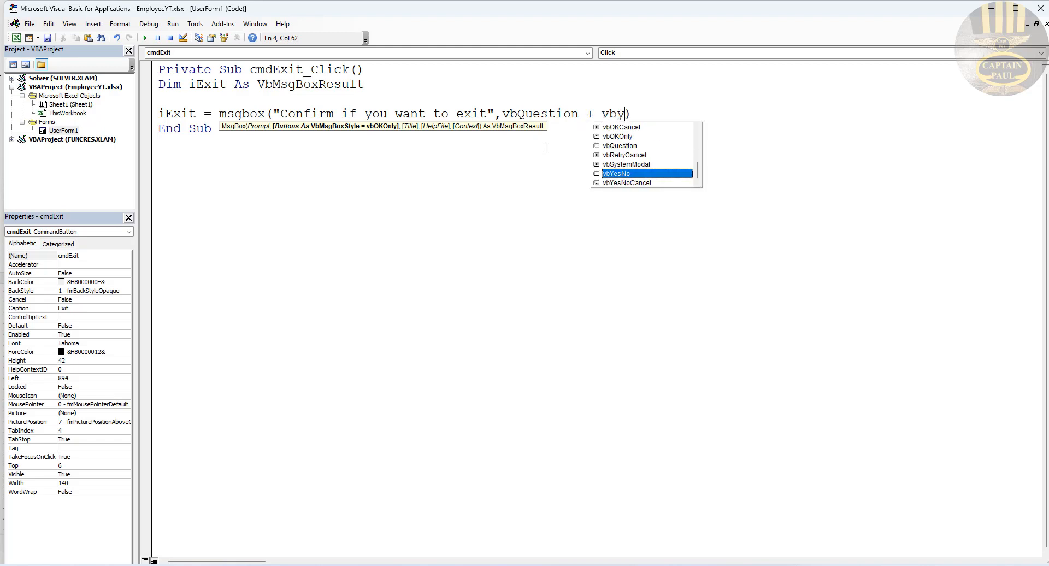
double_click(622, 172)
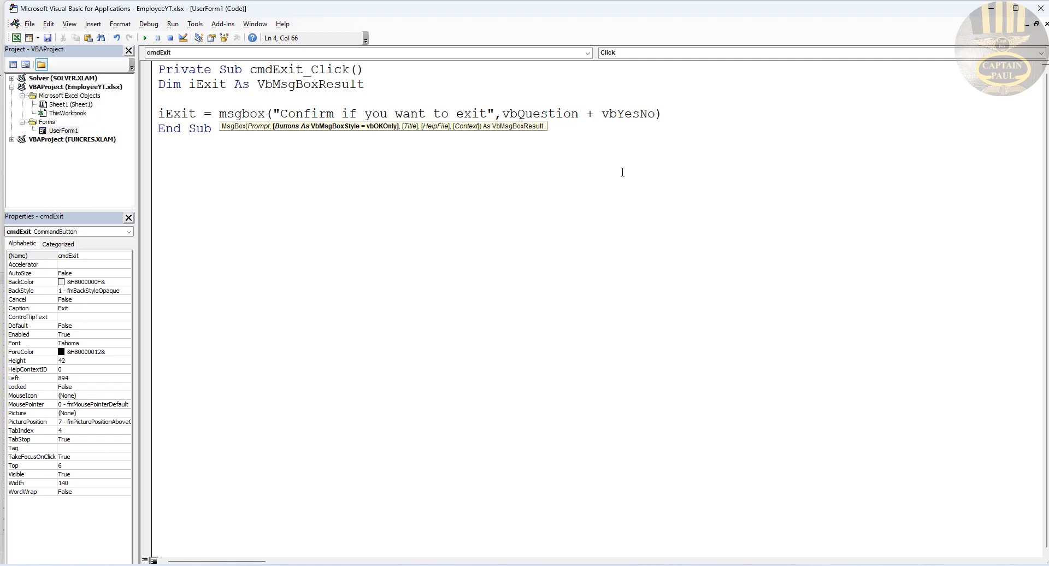
text(, "")
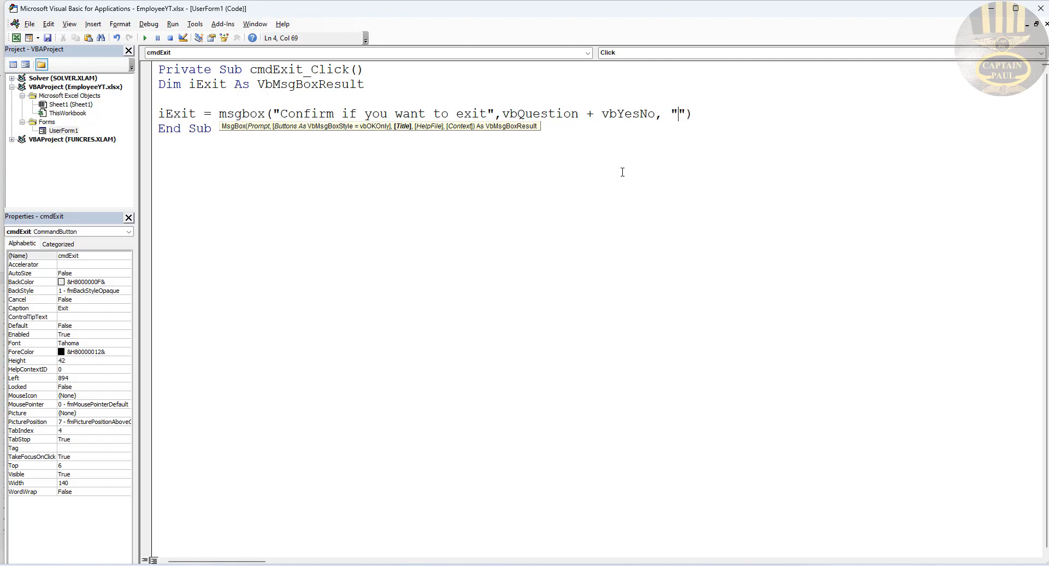
text(Employee System)
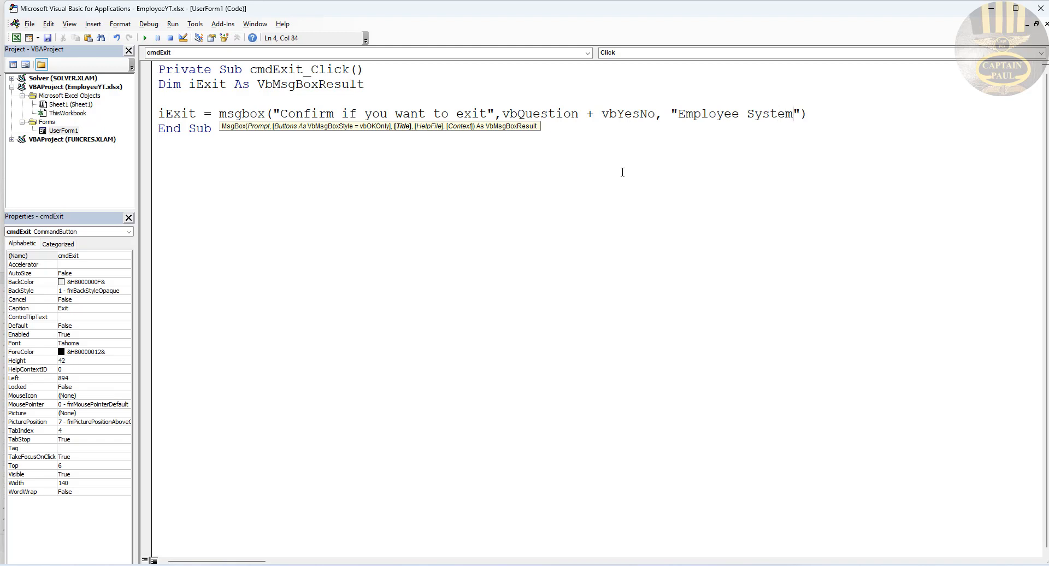
click(817, 113)
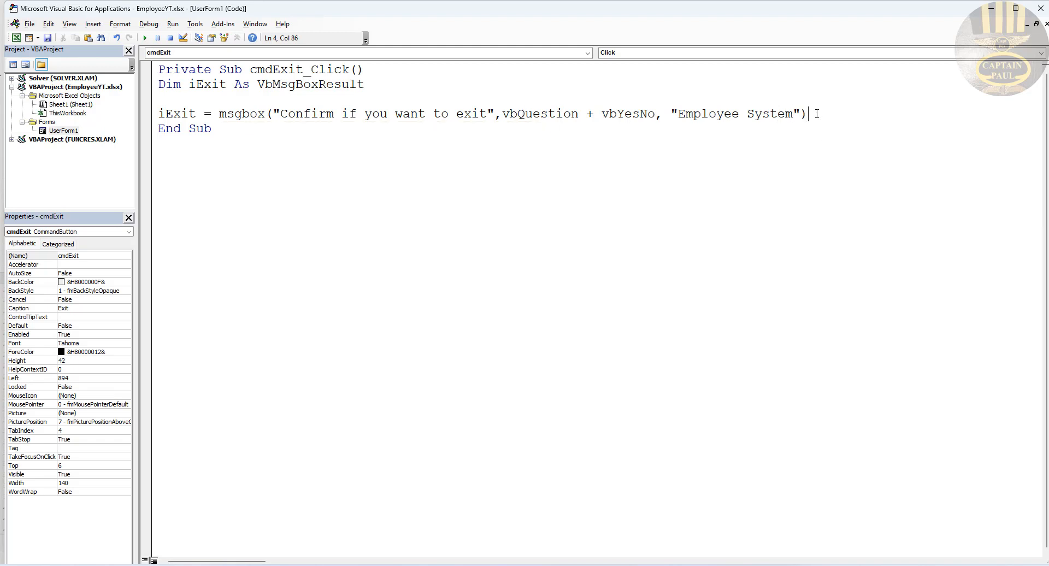
key(Return)
key(Return)
Step: Add 'If iExit = vbYes Then' followed by 'Unload Me'
text(if )
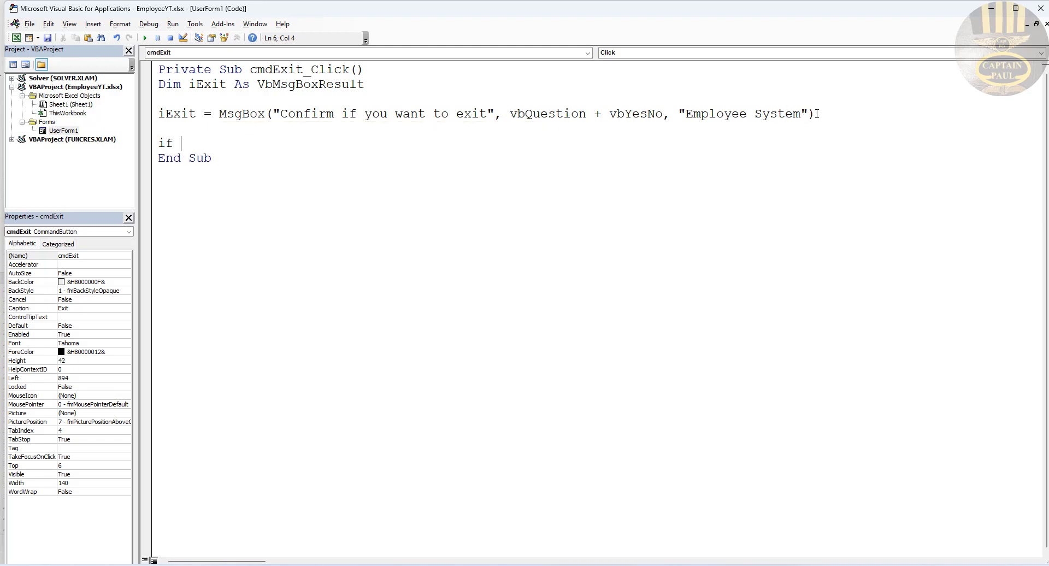
text(iExit =)
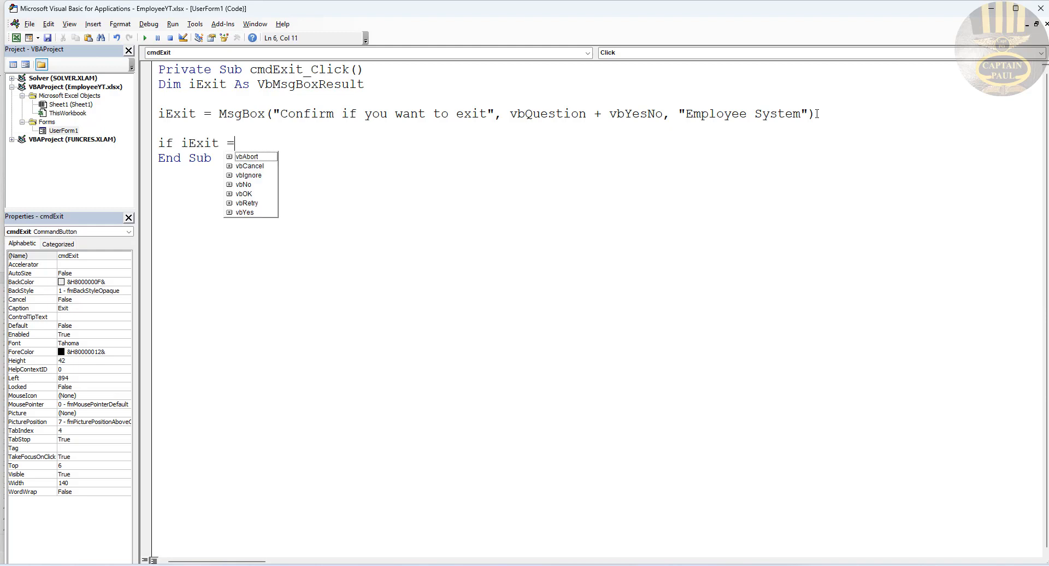
text( vbYes)
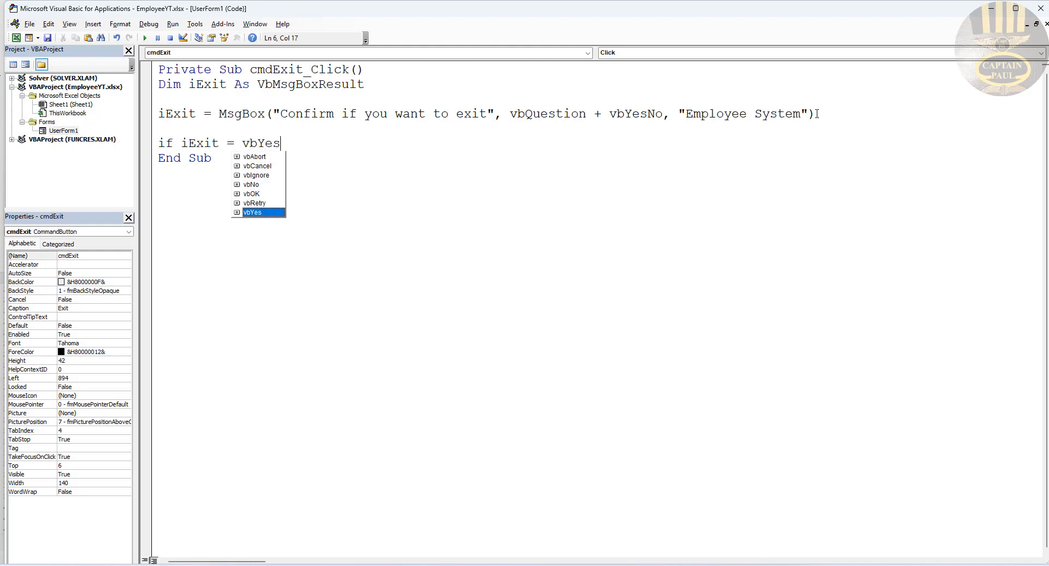
text( then)
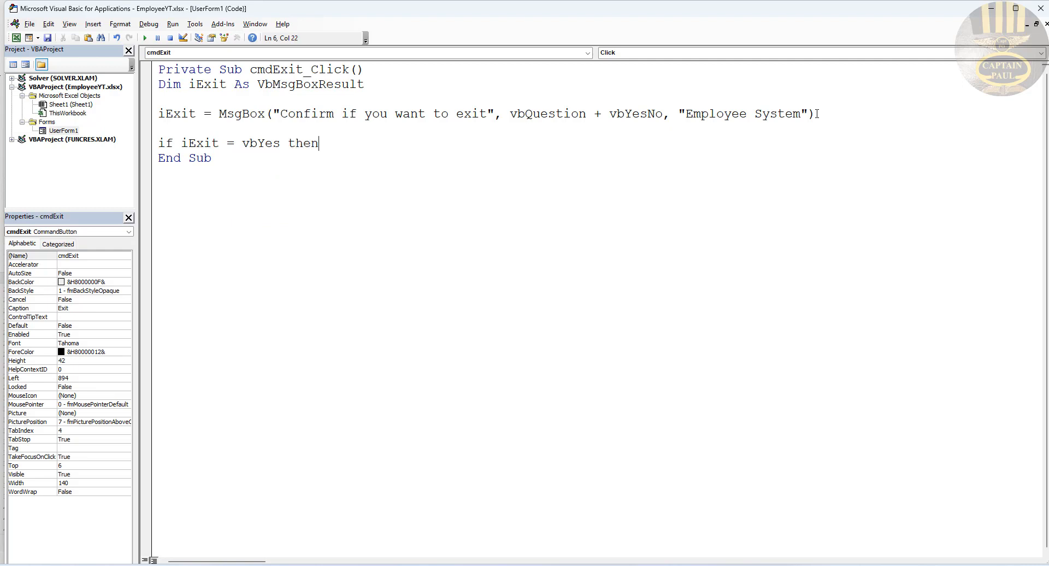
key(Return)
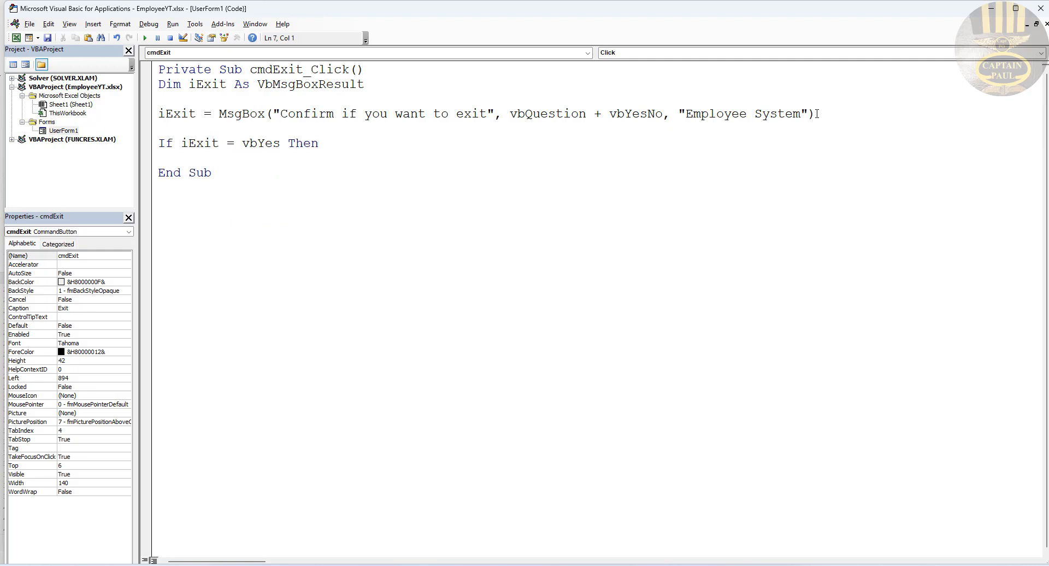
text(Unload Me)
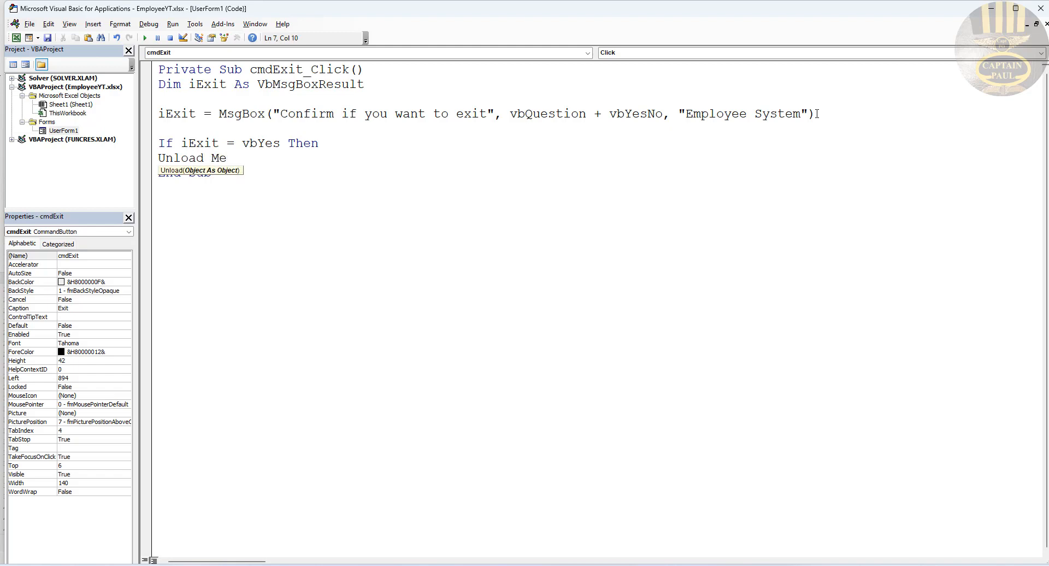
key(Return)
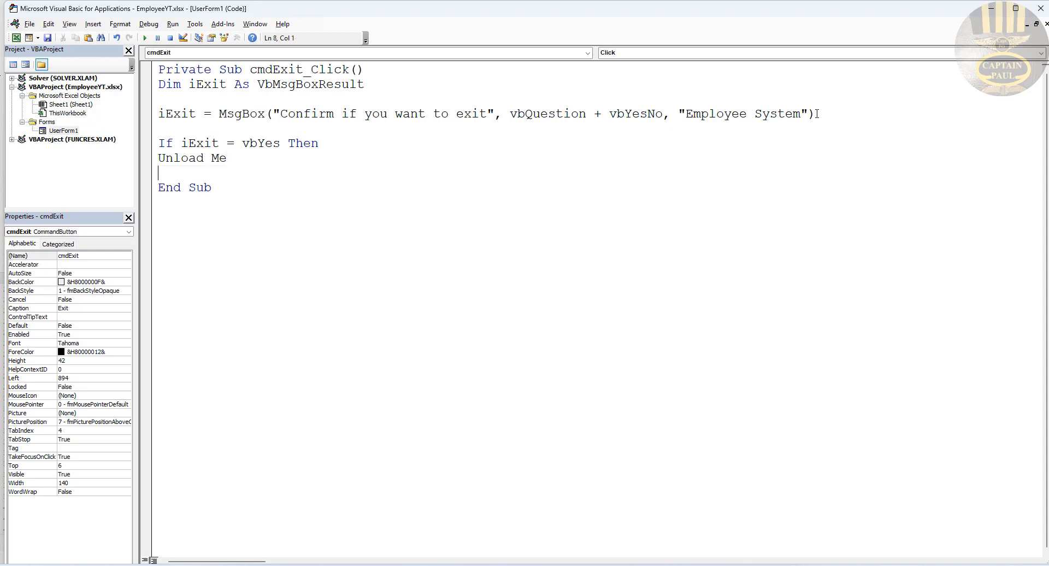
Step: Close the check with End If, then run the form and test Exit answering No, then Yes
text(End if)
click(764, 241)
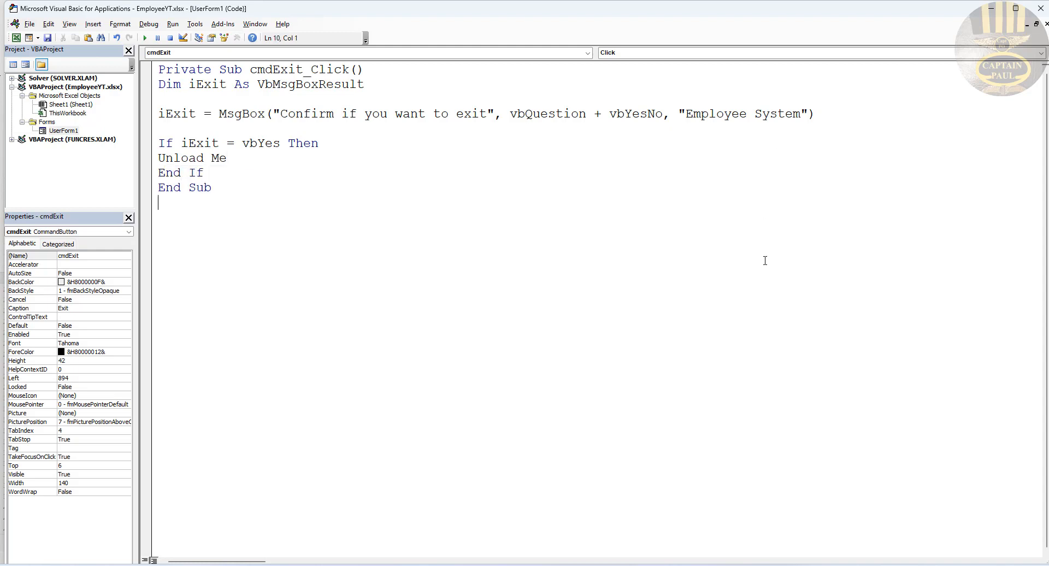
click(145, 37)
click(734, 48)
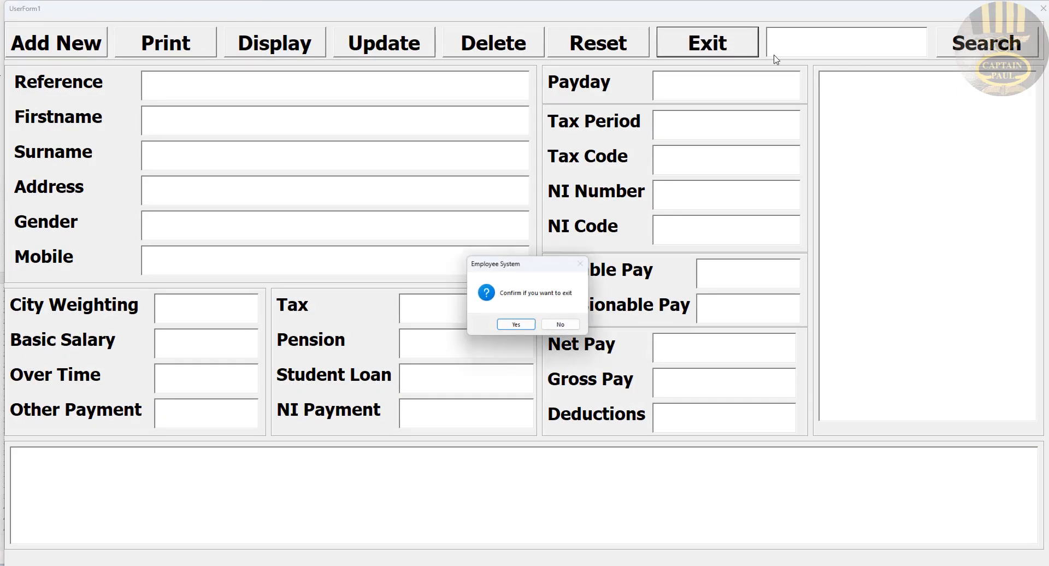
click(577, 324)
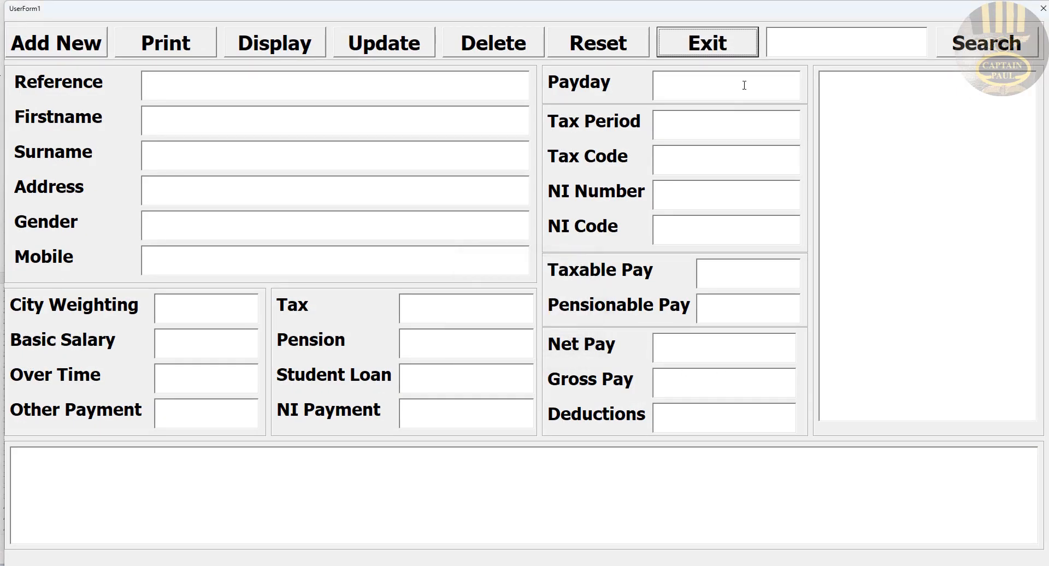
click(736, 50)
click(521, 326)
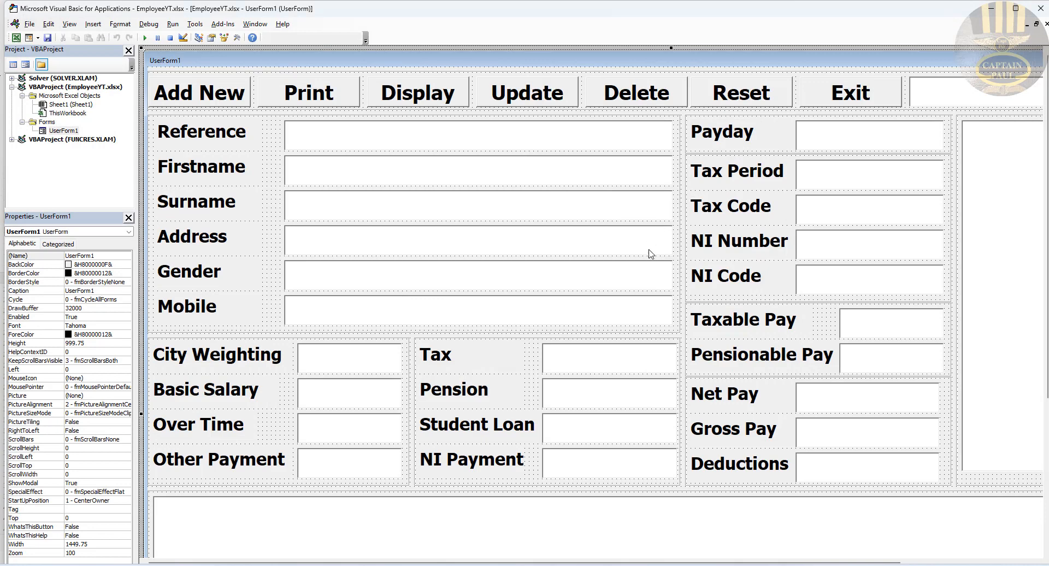
double_click(854, 101)
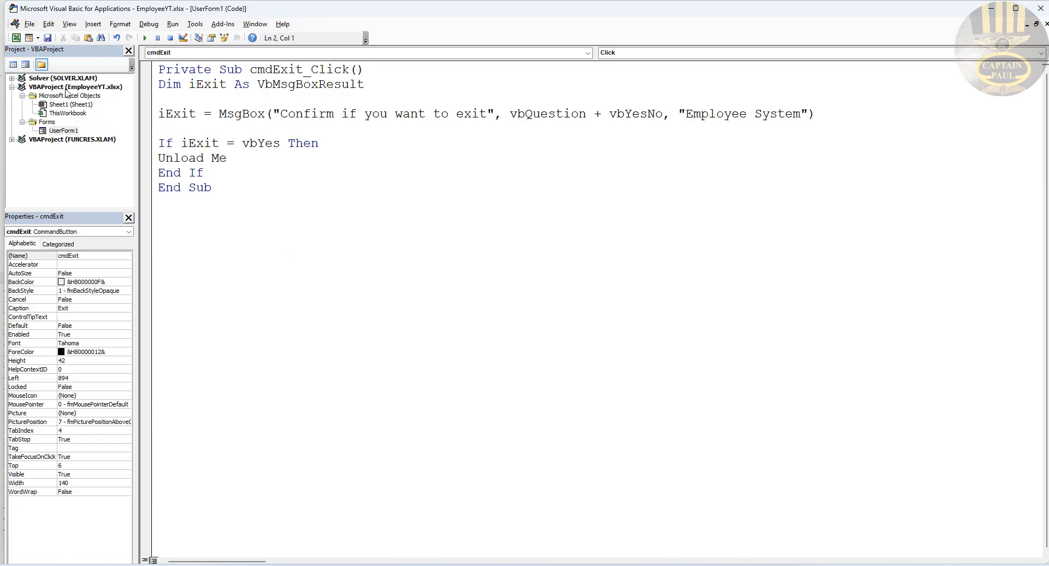
Step: Create the cmdReset_Click and txtReference_Change handlers after checking the list box and Reference box names
click(25, 65)
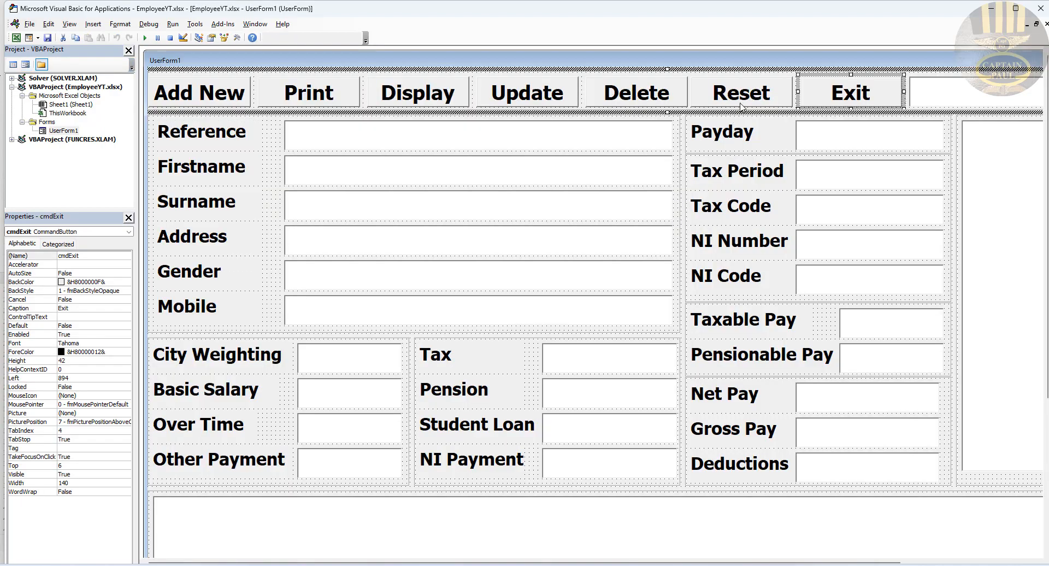
double_click(742, 103)
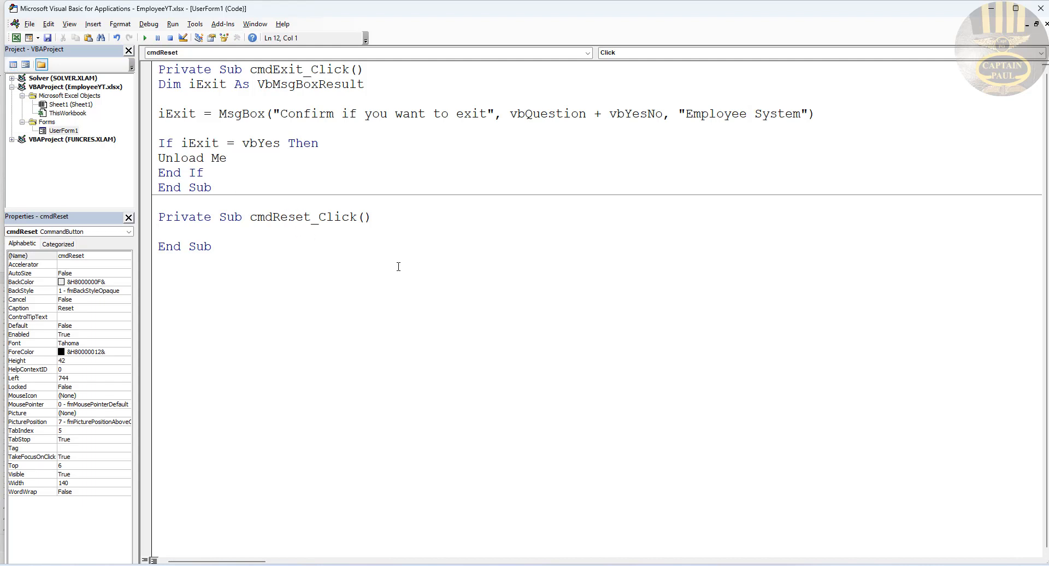
click(25, 65)
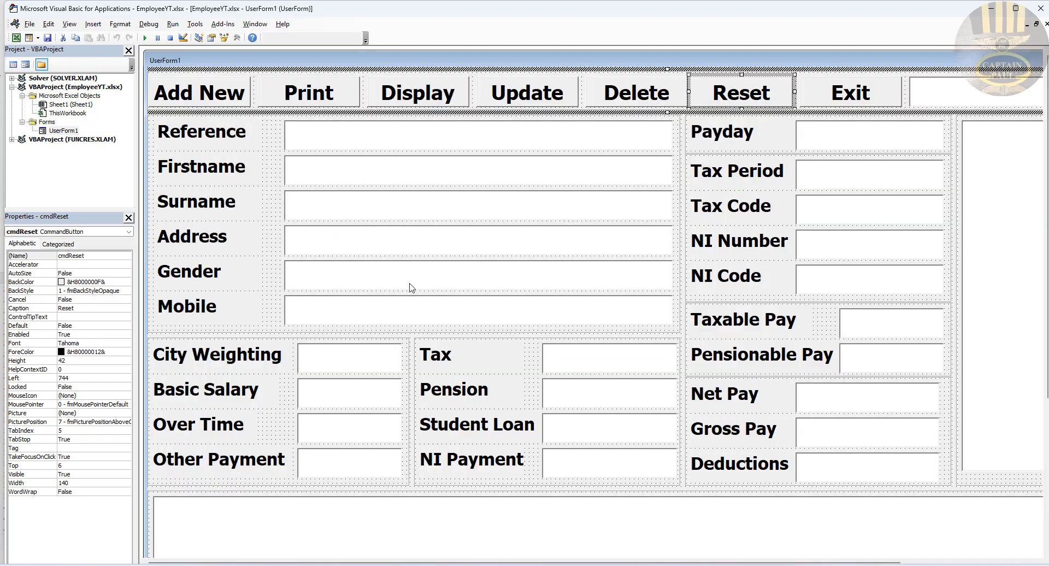
click(430, 528)
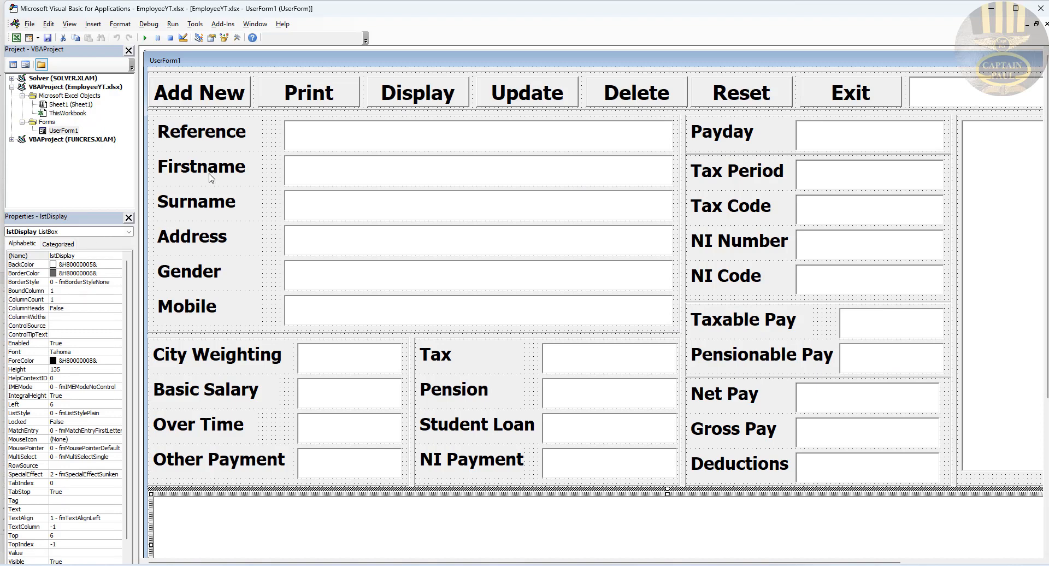
click(358, 141)
double_click(103, 255)
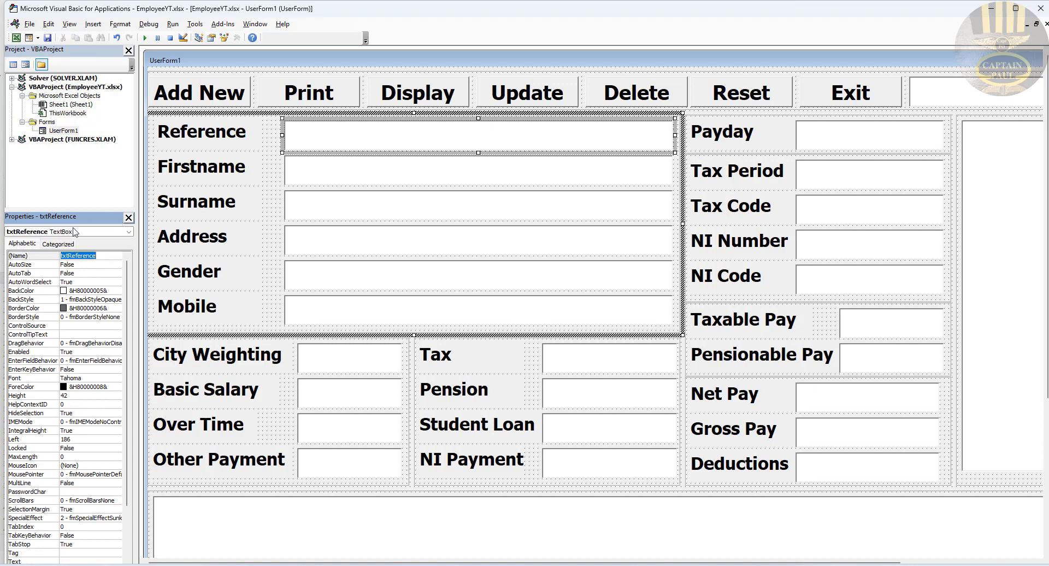
click(13, 64)
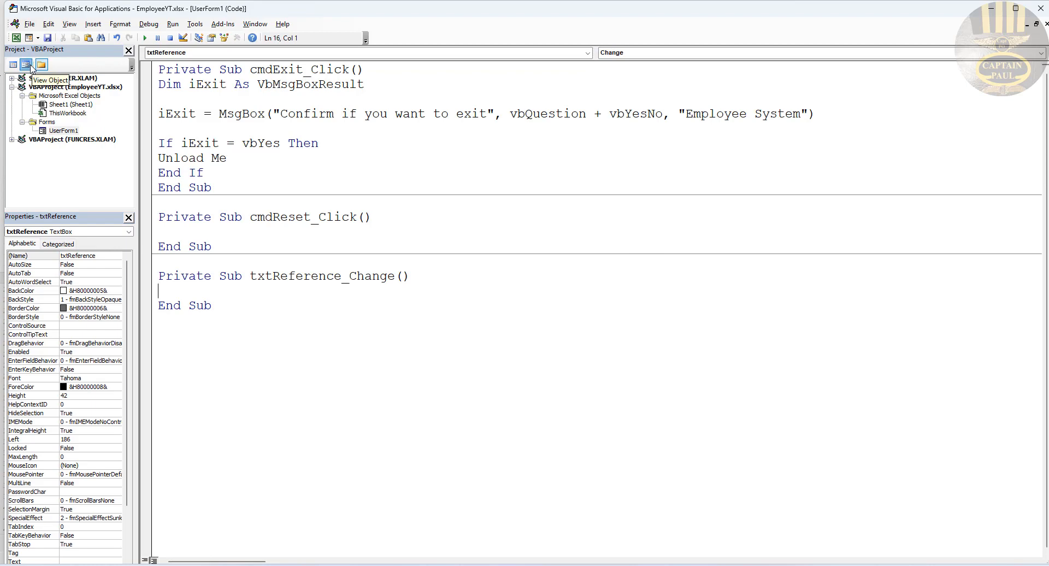
click(25, 65)
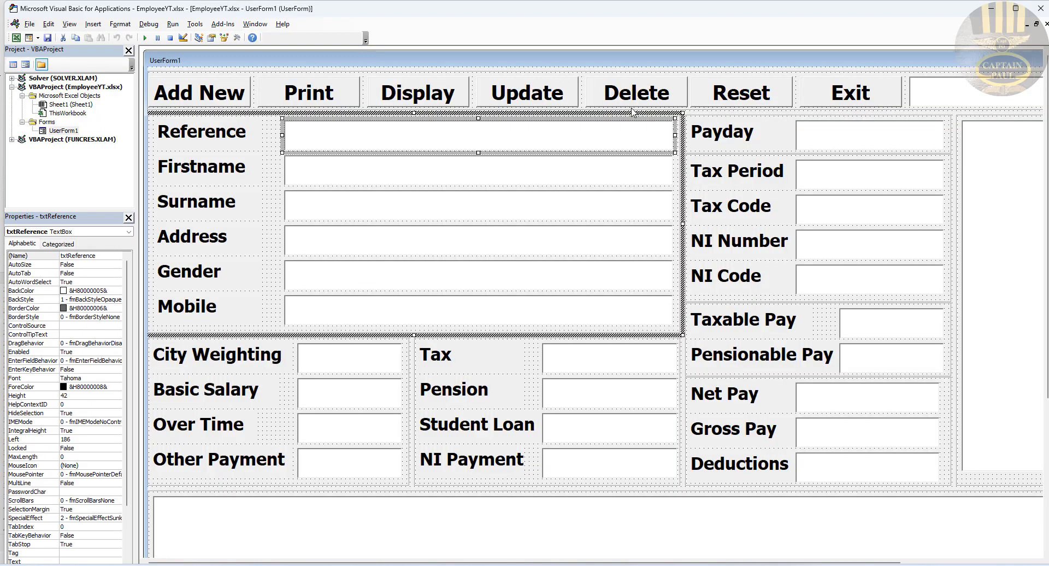
double_click(732, 96)
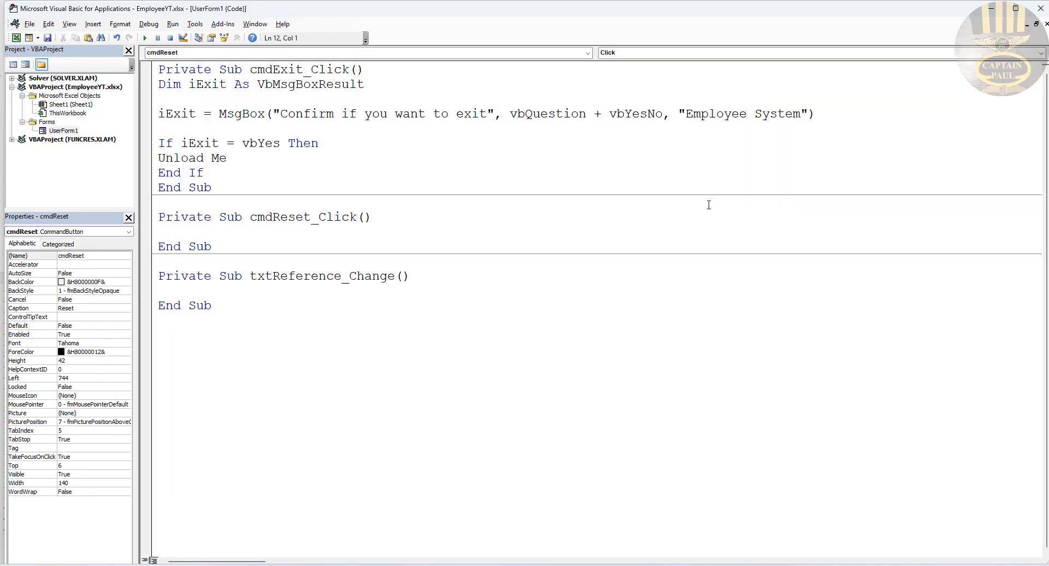
Step: Write lstReceipt.Clear in cmdReset_Click, replacing the txtReference.Text = "" line
text(txtReference.)
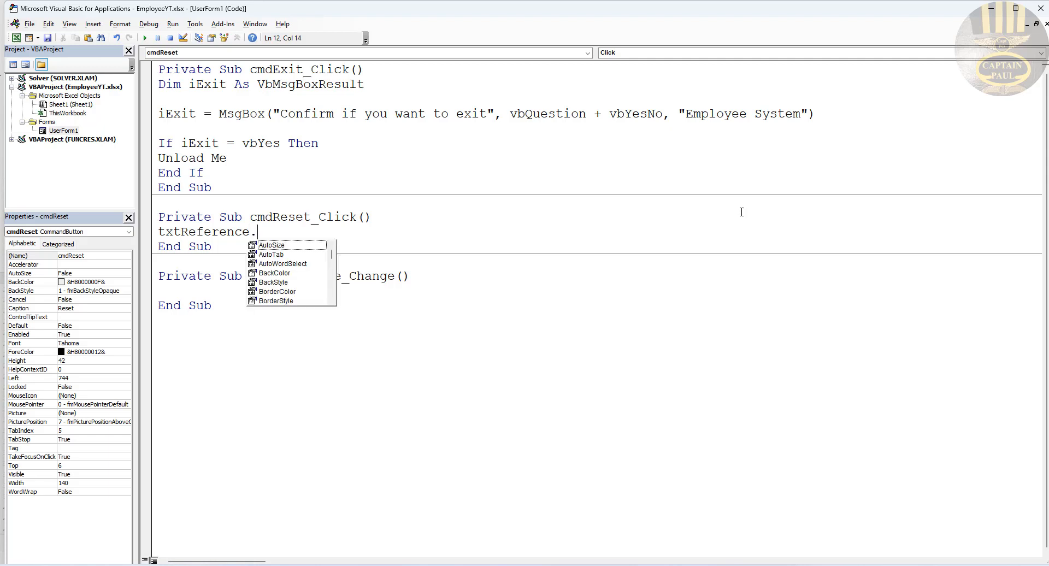
text(Text =)
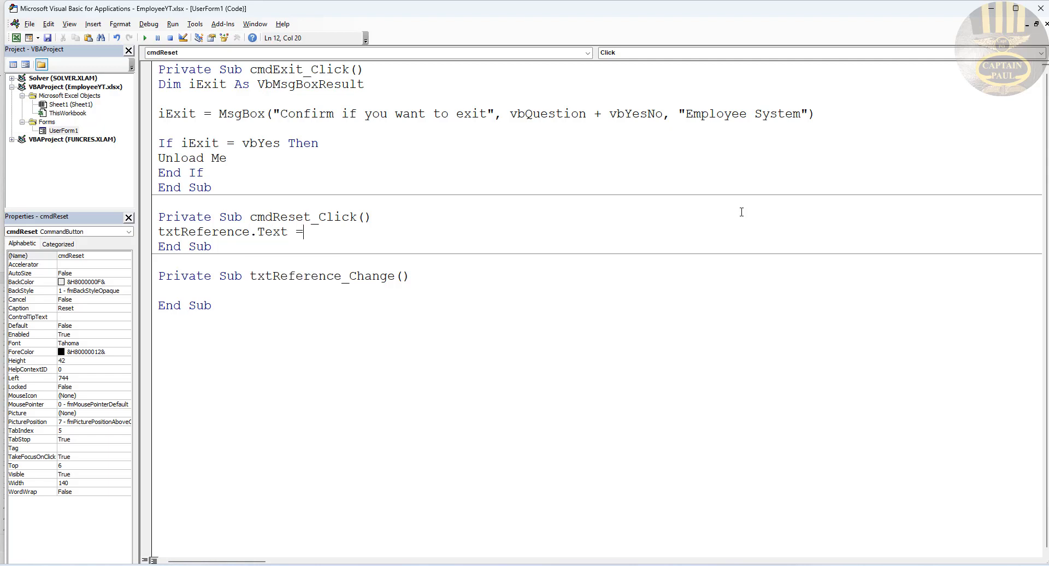
text("")
key(Return)
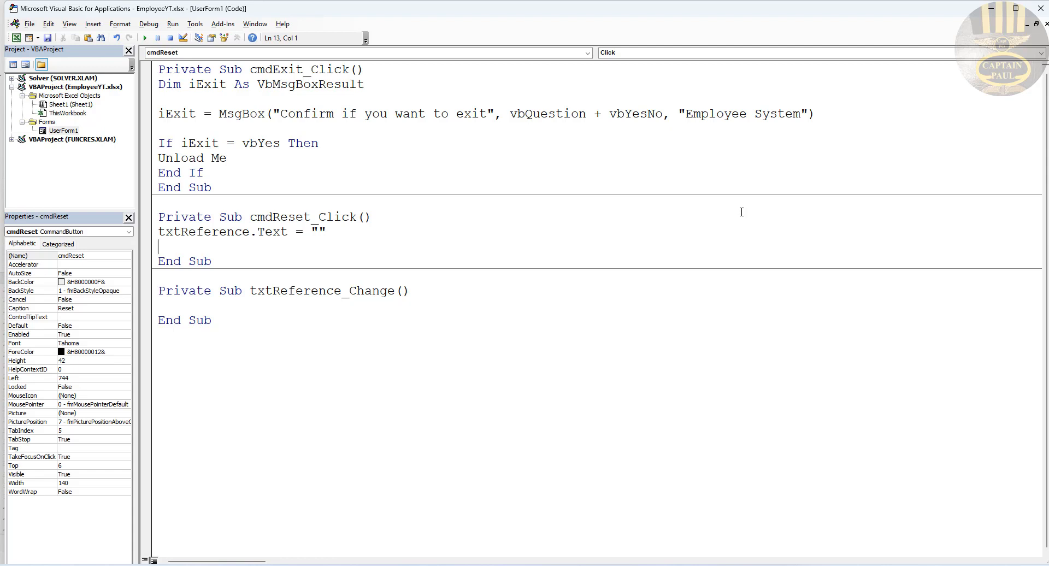
drag(326, 232, 155, 231)
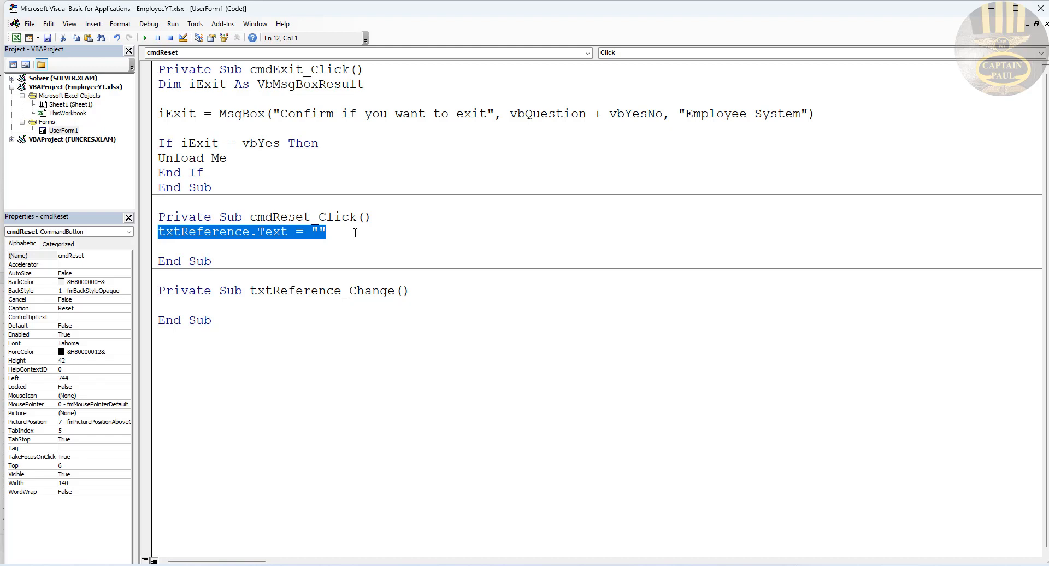
text(ls)
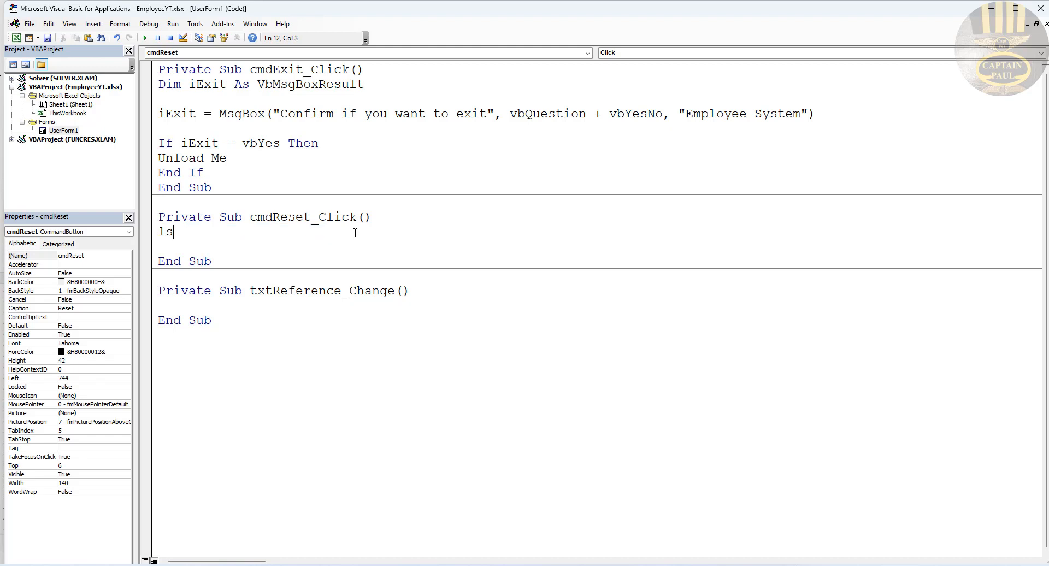
text(tReceipt.)
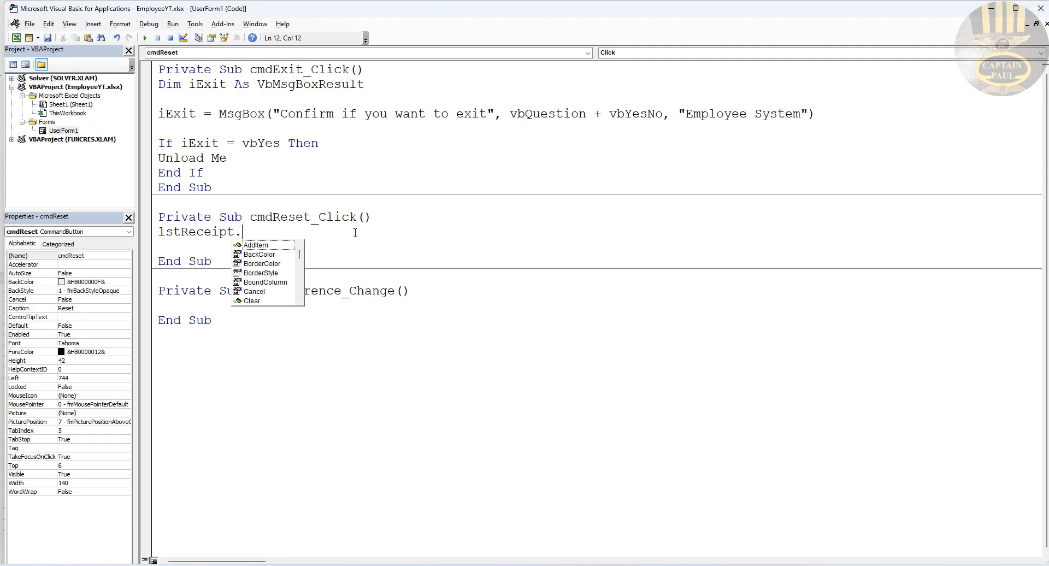
click(255, 302)
double_click(255, 301)
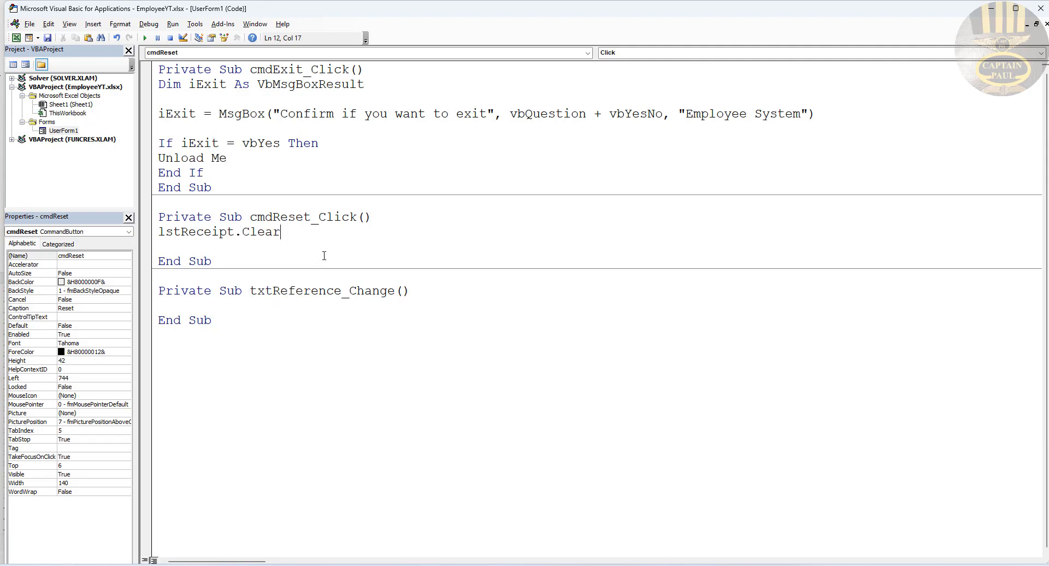
Step: Add 'Dim txt' and a 'For Each txt In Controls' loop above it
click(428, 217)
key(Return)
key(Return)
key(Return)
click(208, 235)
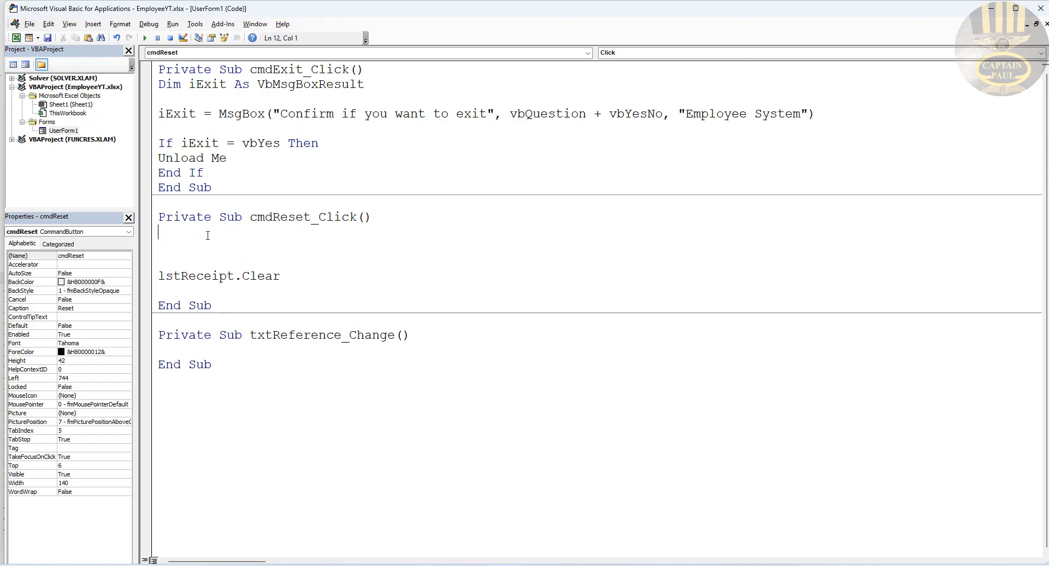
key(Return)
text(dim)
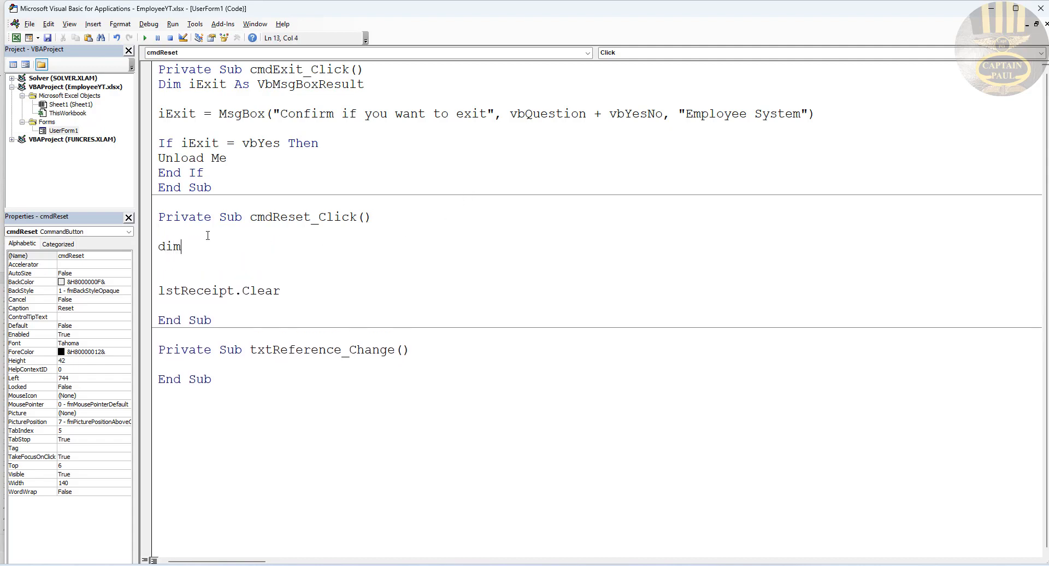
text( txt)
key(Return)
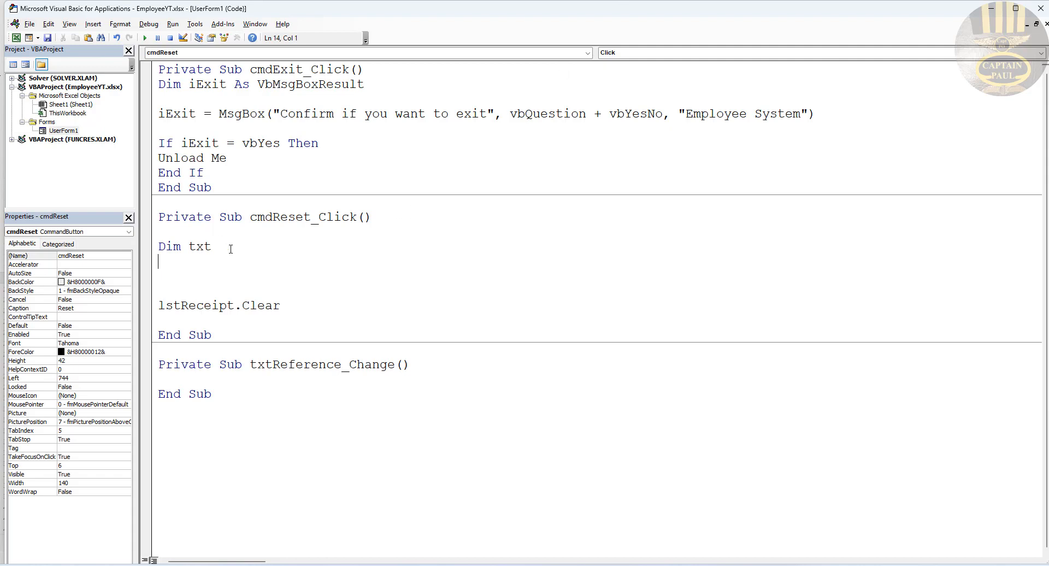
key(Return)
text(F)
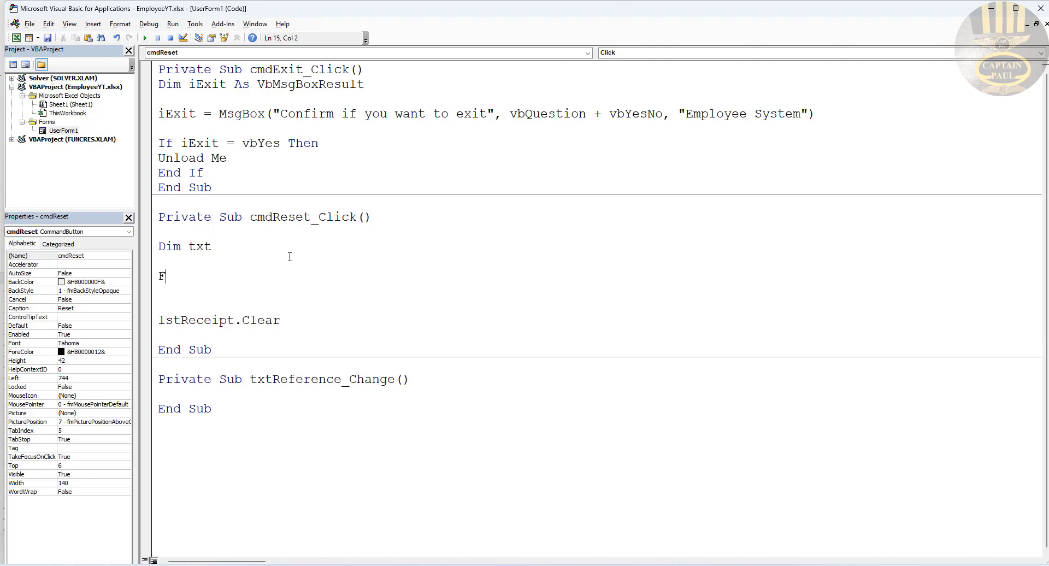
text(or Each)
text(txt in Controls)
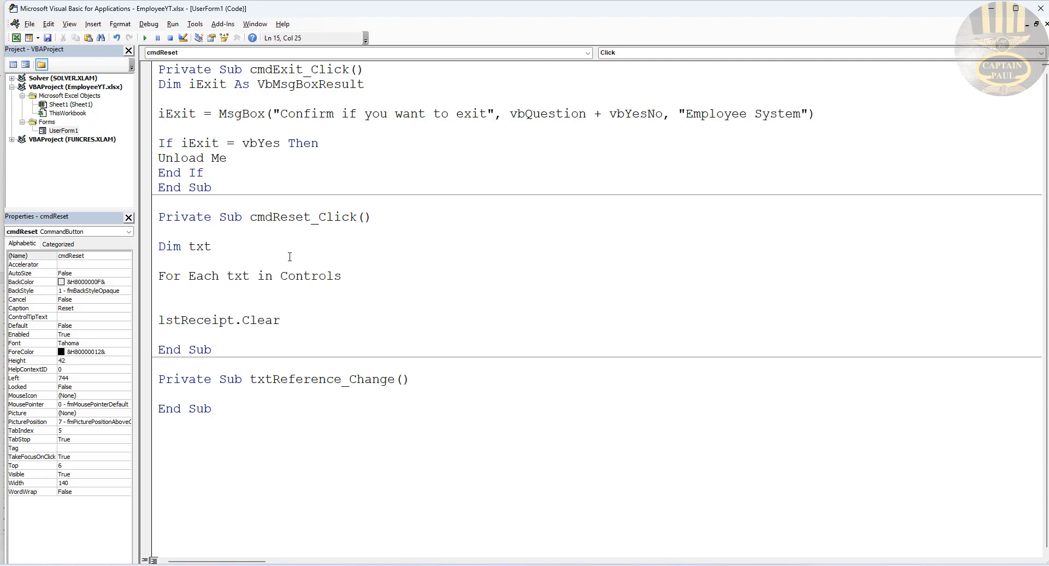
key(Return)
Step: Inside the loop, set txt.Text = "" when TypeOf txt Is MSForms.TextBox, closing with End If and Next txt
text(if Type)
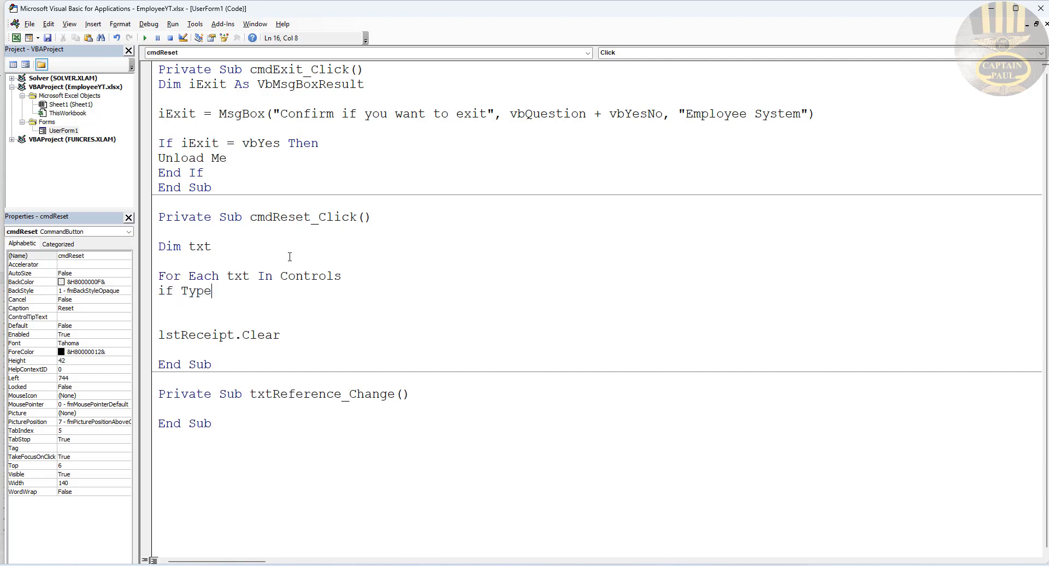
text(of txt Is m)
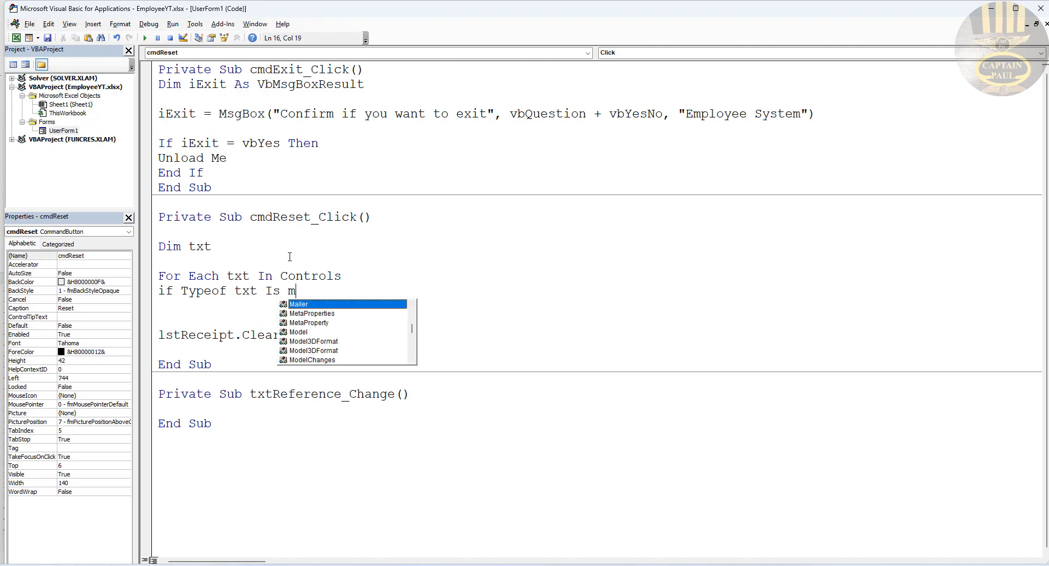
text(sfor)
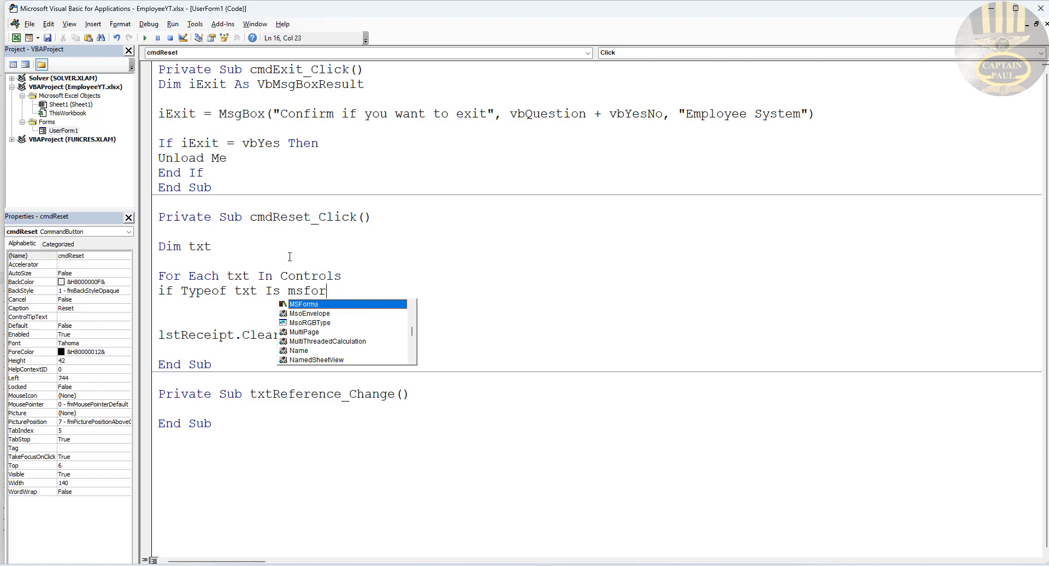
text(ms.T)
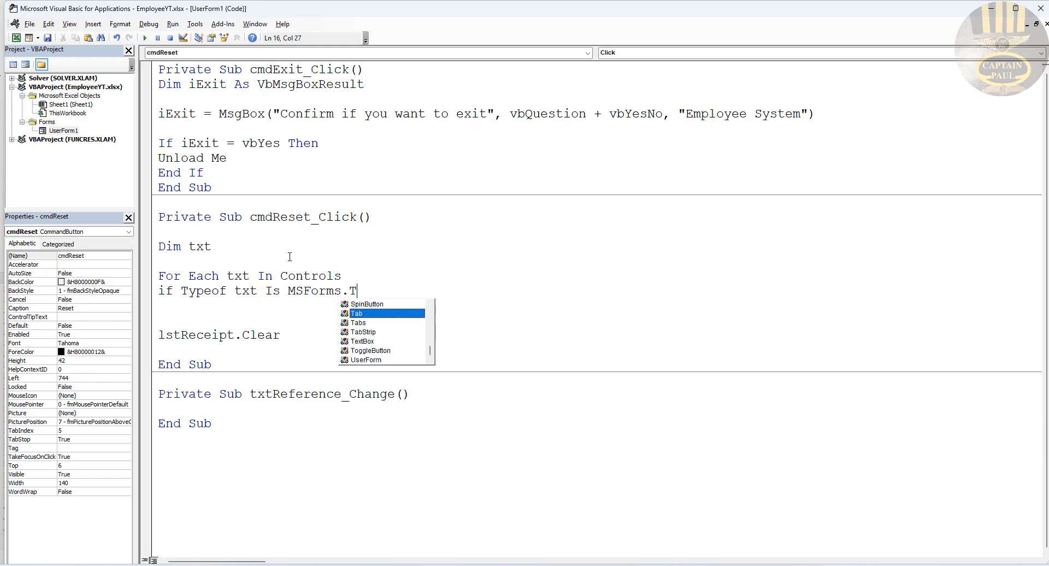
text(e)
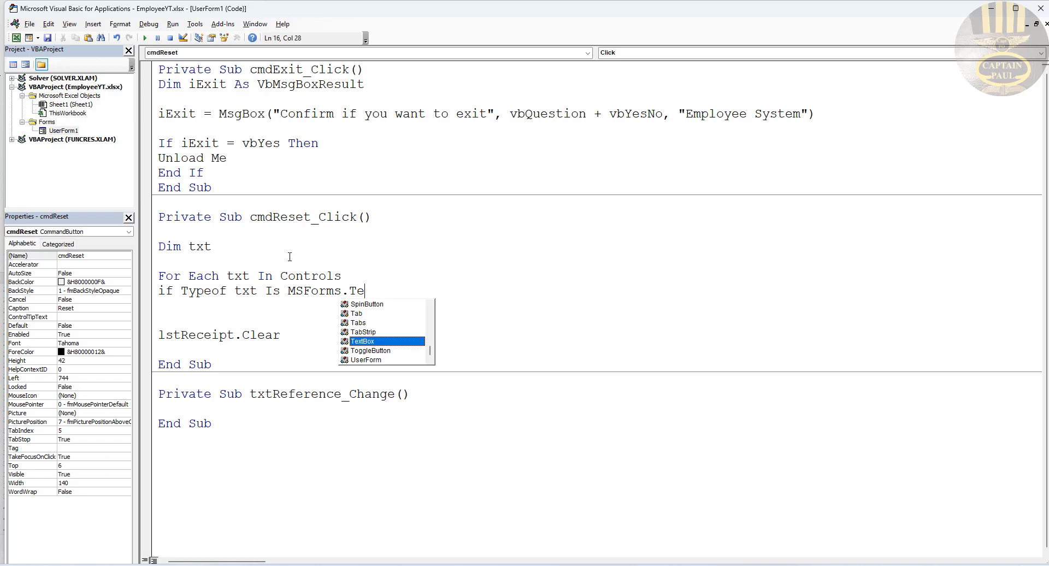
double_click(398, 341)
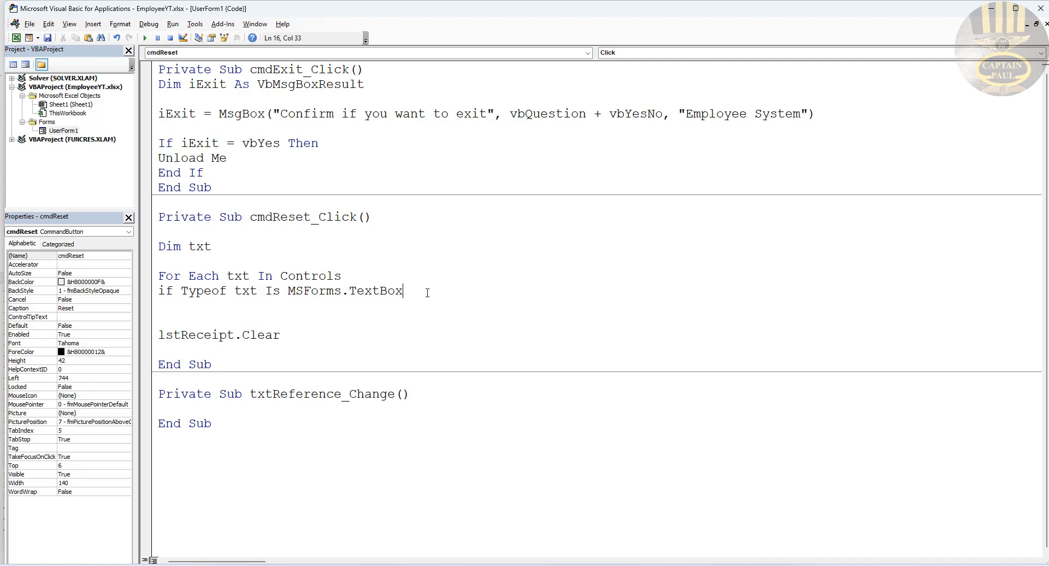
text(Then)
key(Return)
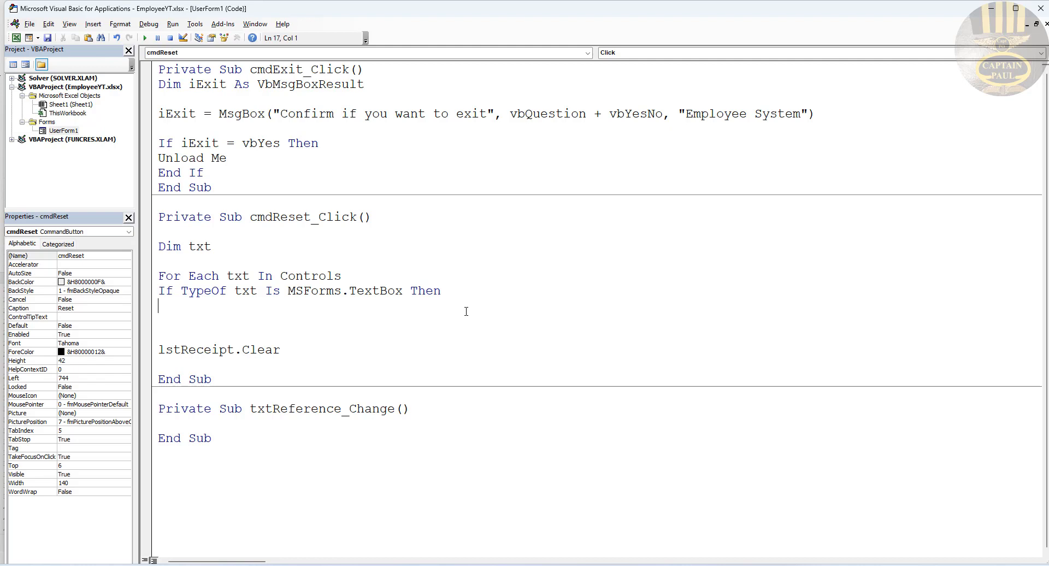
text(txt.te xt ="")
key(Return)
text(end if)
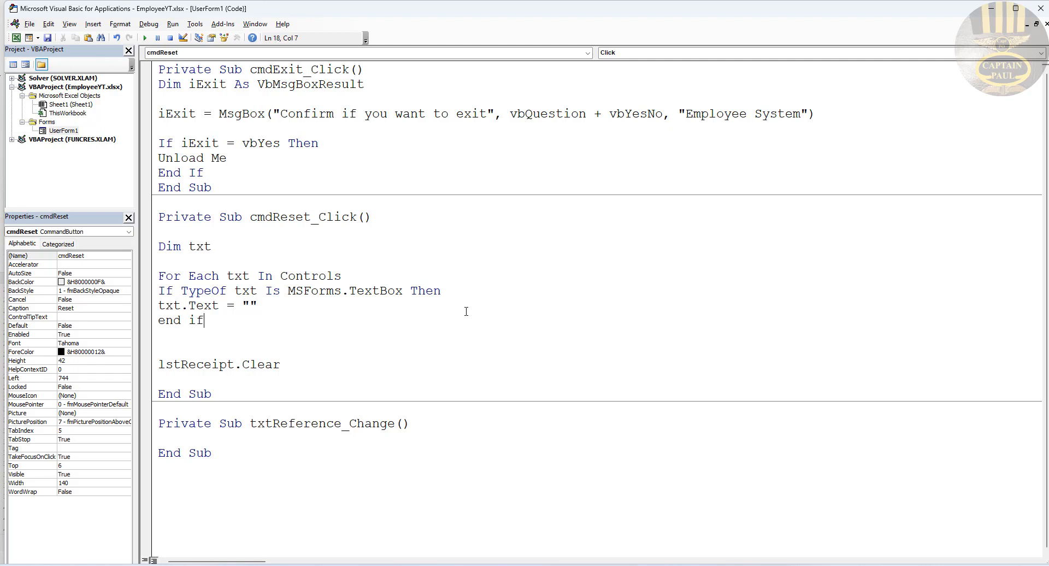
key(Return)
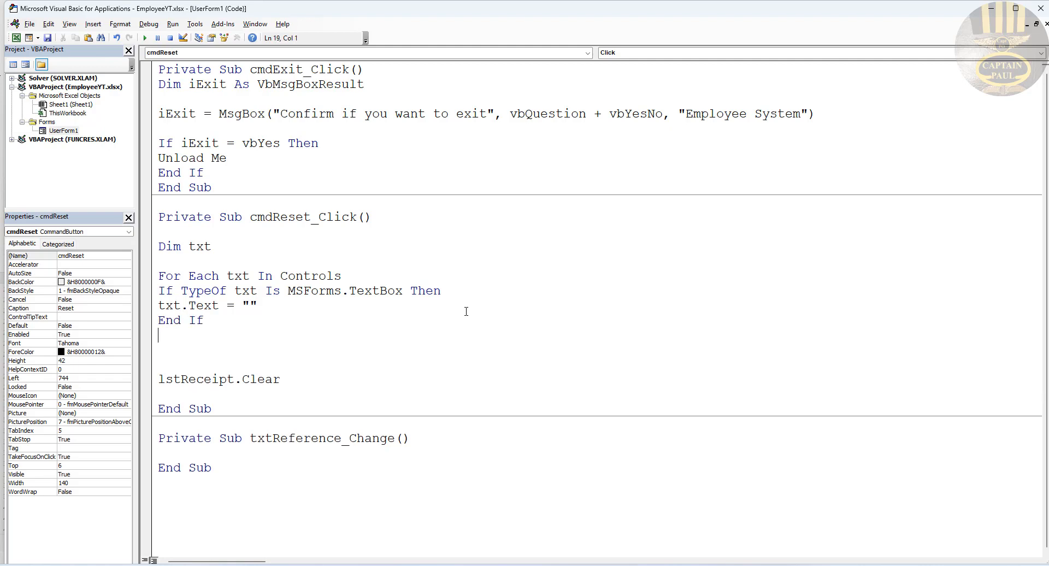
text(Next txt)
Step: Review the lstReceipt.Clear line and txt variable, then run the form to test
drag(280, 378, 158, 379)
click(220, 380)
double_click(250, 275)
drag(212, 246, 196, 246)
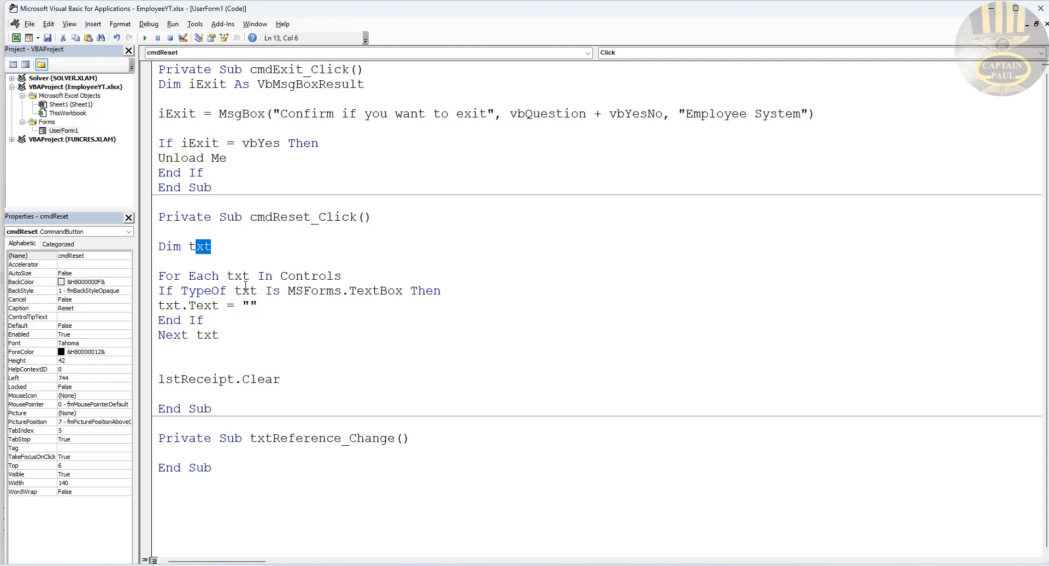
click(144, 38)
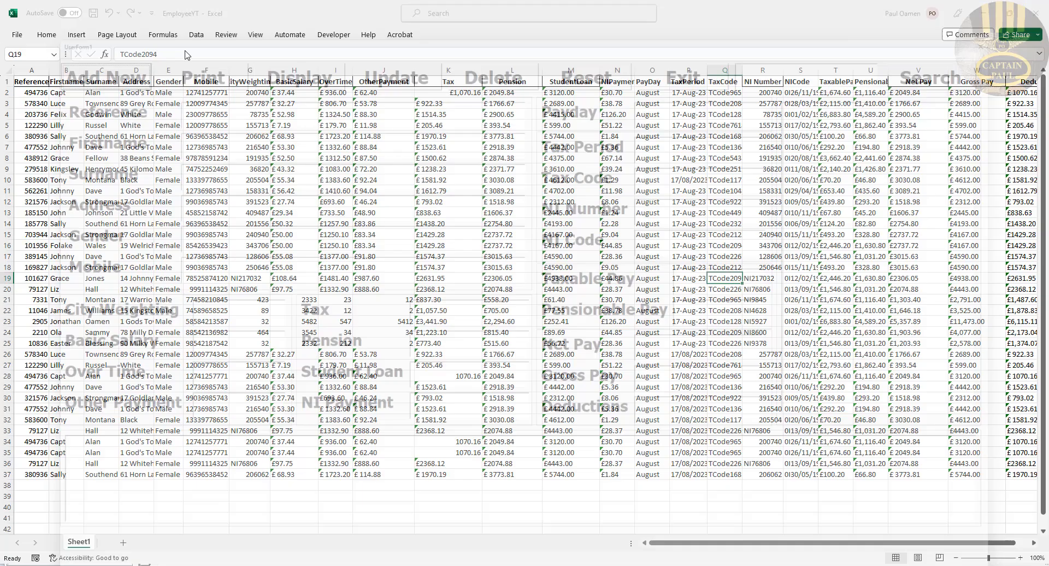
Step: Run the payroll form and fill Reference, Firstname, Address, Gender and Mobile with sample text
click(350, 91)
text(yj)
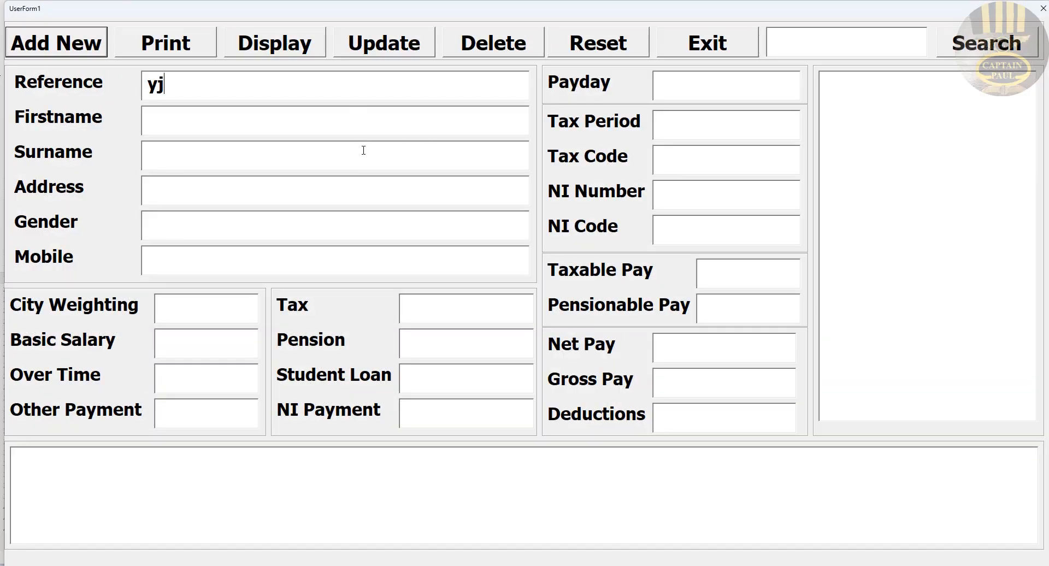
click(352, 122)
text(eryj)
key(Tab)
text(rtyj)
key(Tab)
text(rtyju)
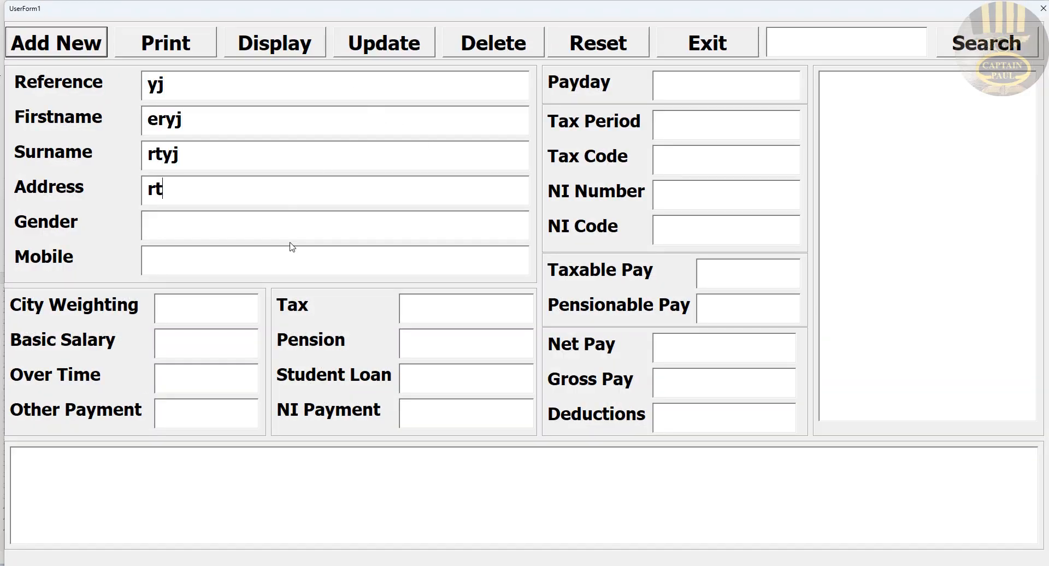
key(Tab)
text(rey)
key(Tab)
text(ryu)
Step: Fill the remaining payment fields, including Other Payment, NI Payment and Student Loan, with sample text
key(Tab)
text(ry)
key(Tab)
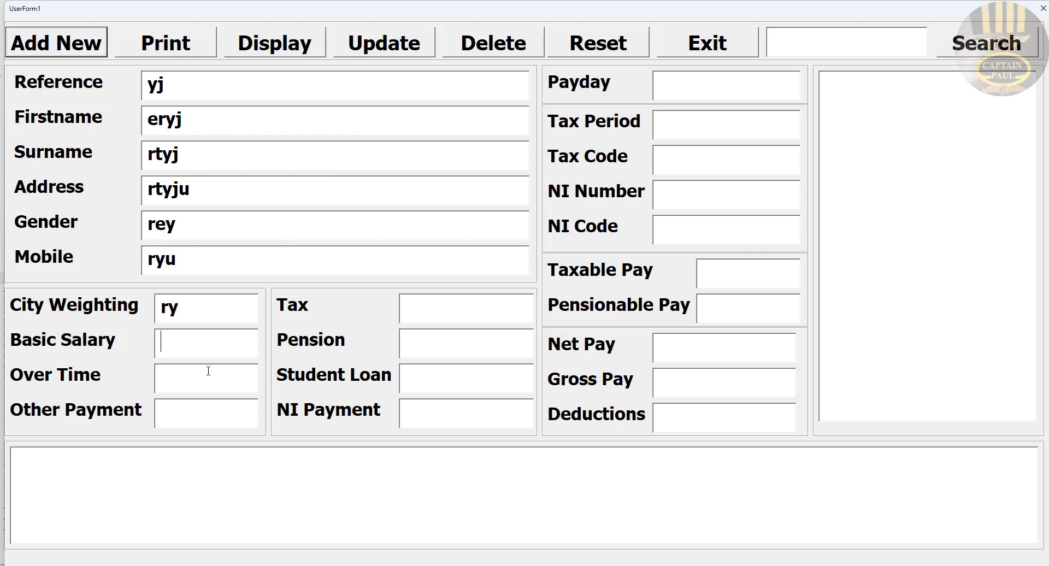
text(ry)
key(Tab)
text(ry)
key(Tab)
text(ryj)
click(402, 413)
text(rt)
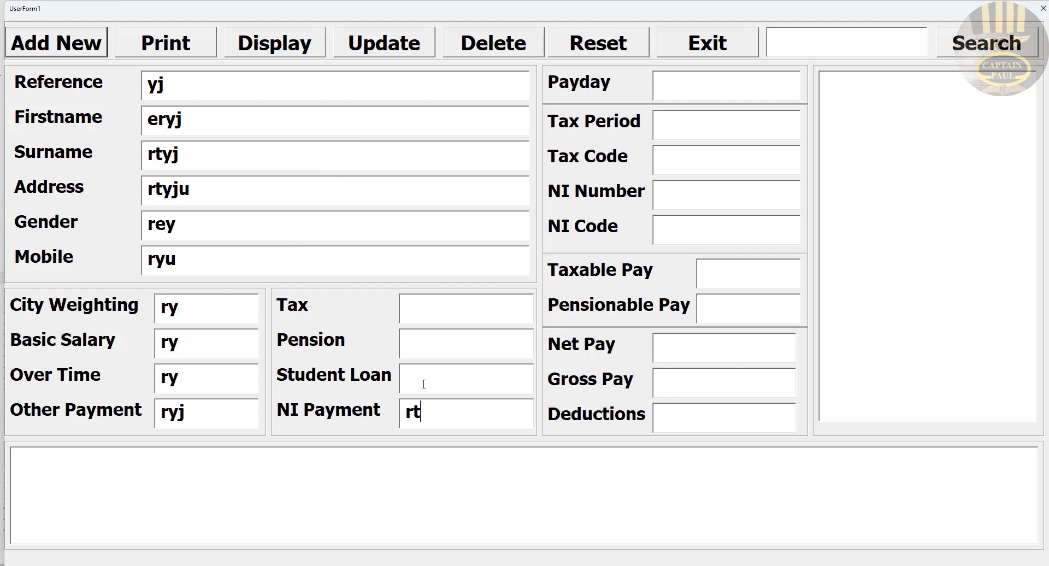
text(y)
click(424, 381)
text(rty)
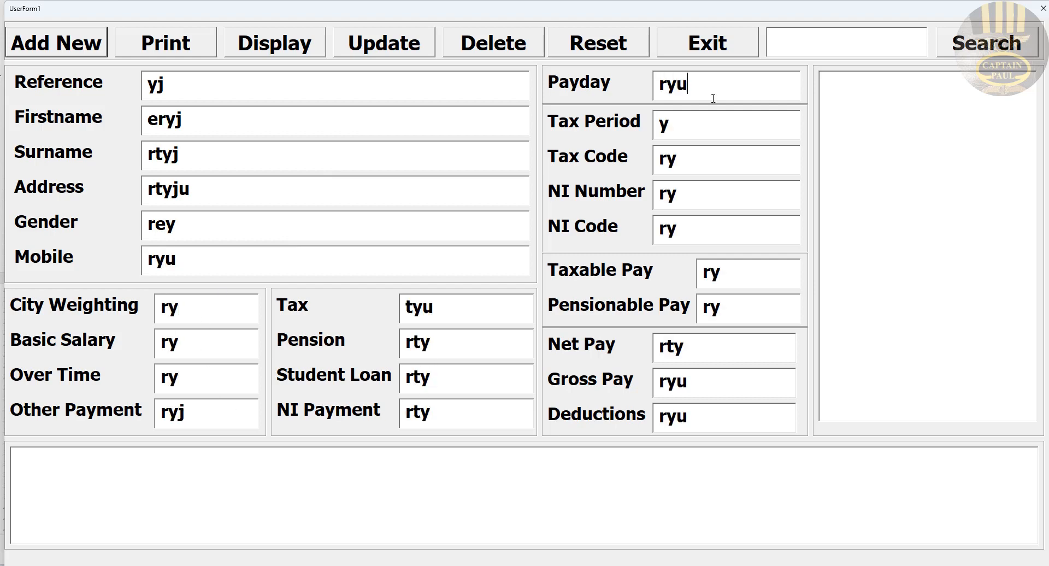
key(Tab)
text(ry)
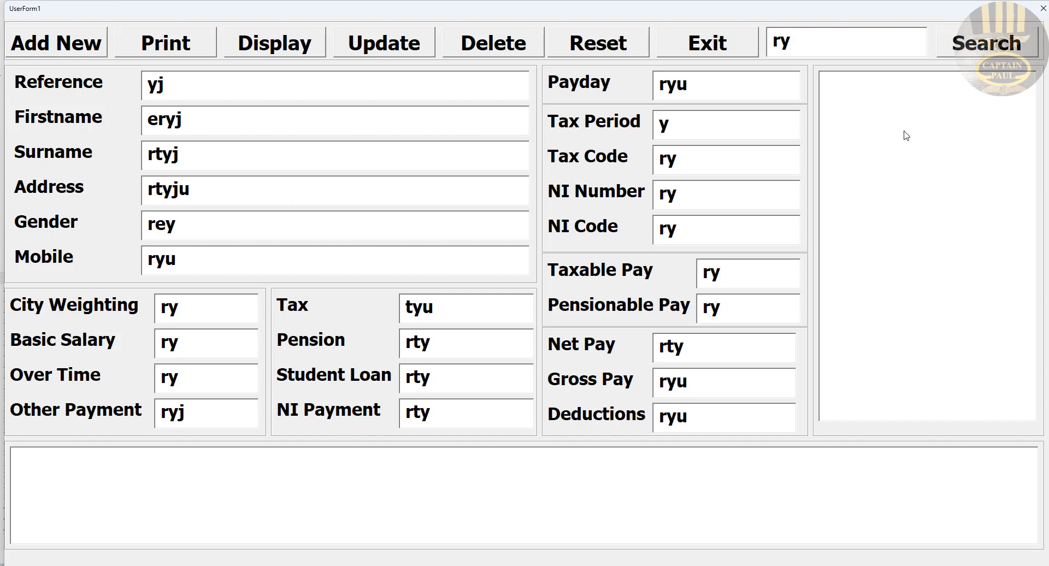
Step: Reset the form to blank every field, then exit and confirm Yes
click(612, 43)
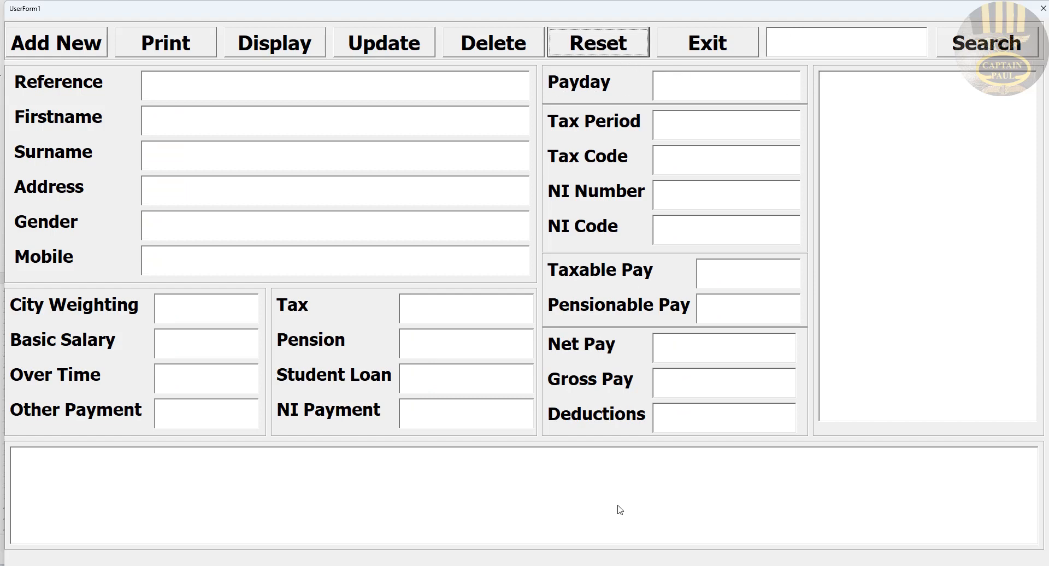
click(715, 53)
click(528, 328)
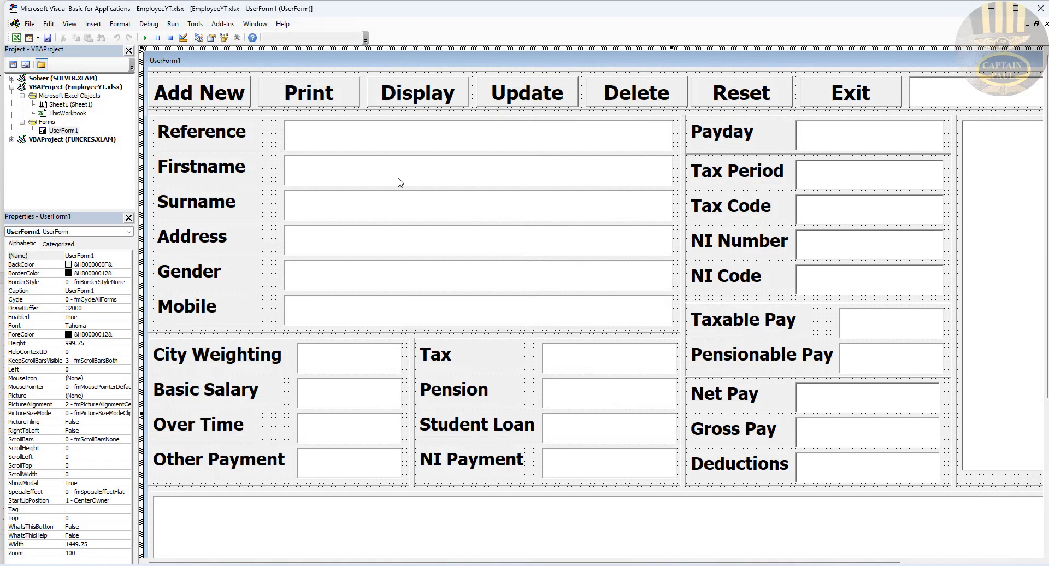
Step: In cmdPrint_Click, write Application.Dialogs(xlDialogPrinterSetup).Show and begin the next line with 'This'
double_click(320, 97)
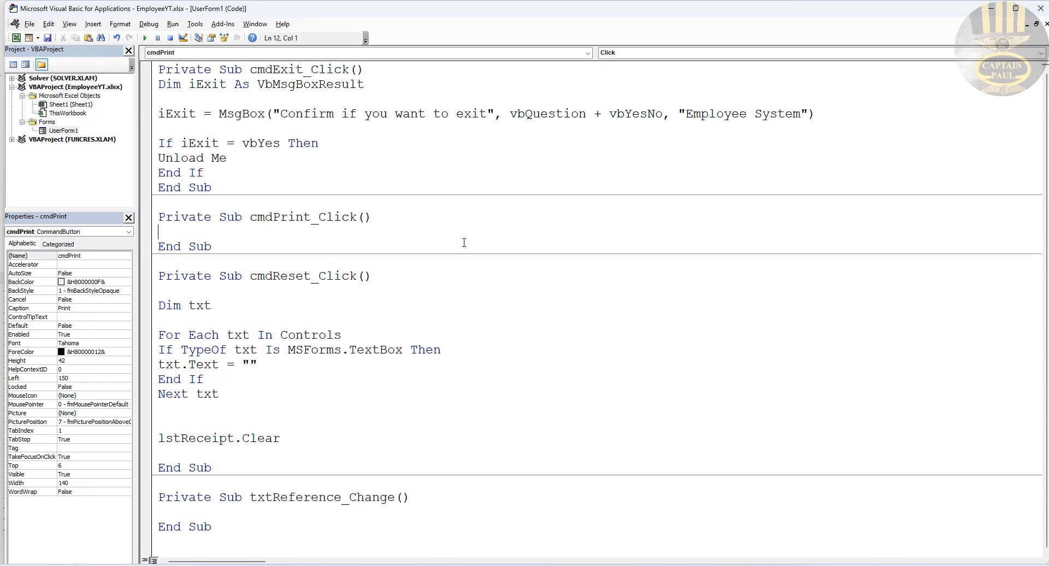
text(Application.Di)
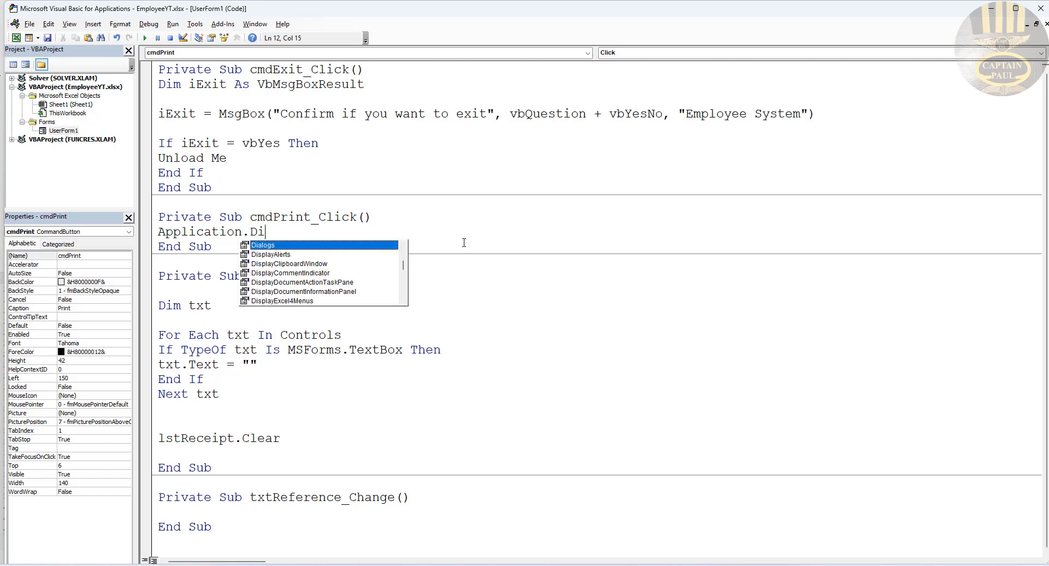
double_click(339, 248)
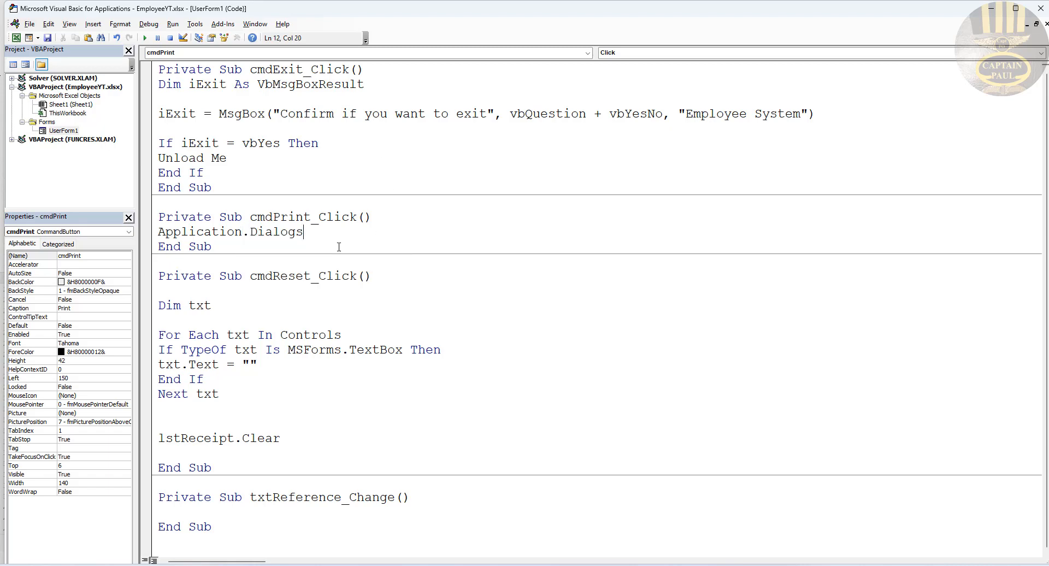
text((x)
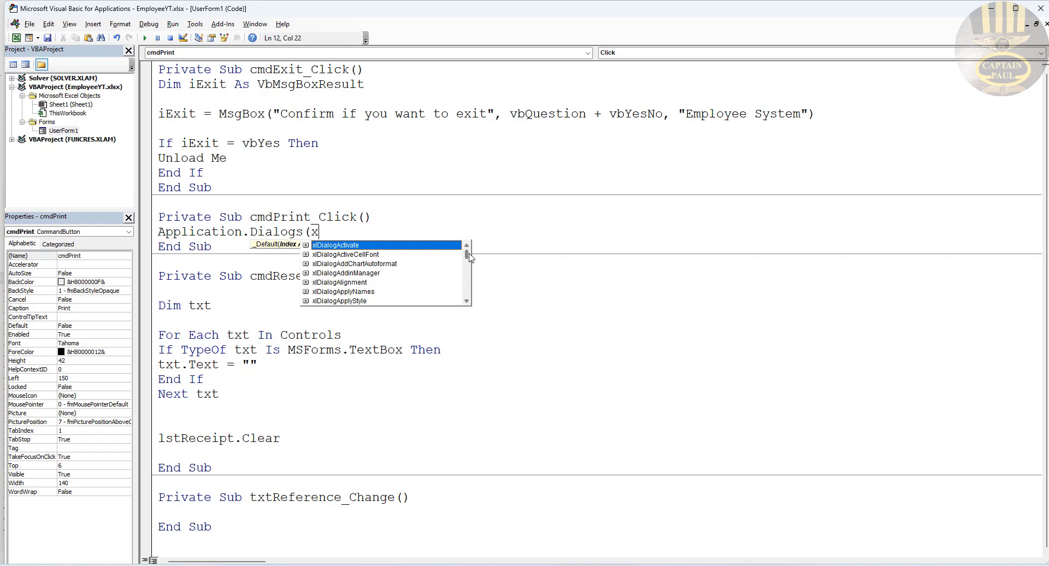
scroll(465, 262, down, 8)
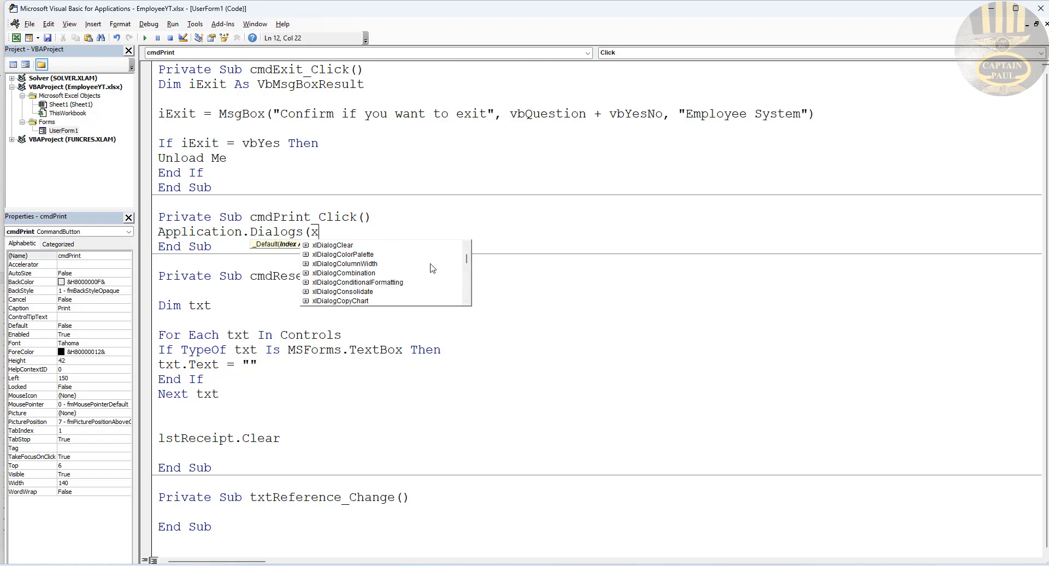
scroll(432, 268, down, 10)
click(381, 246)
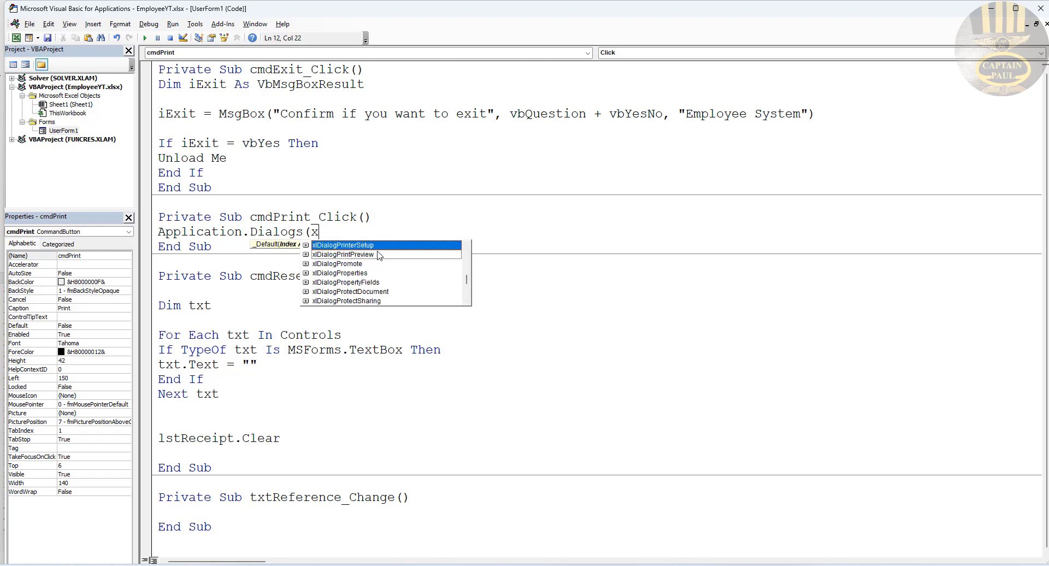
double_click(381, 246)
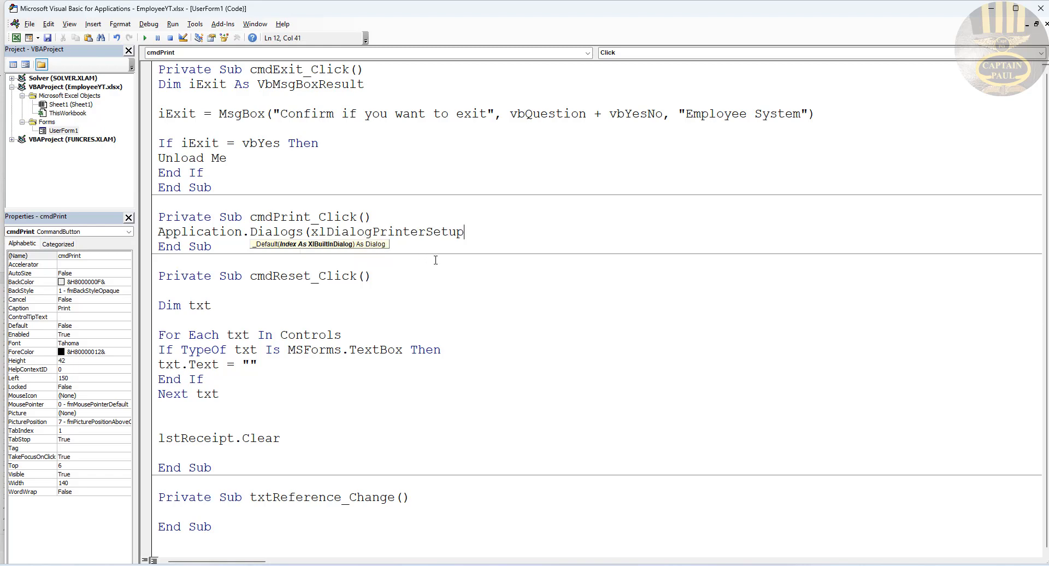
text().)
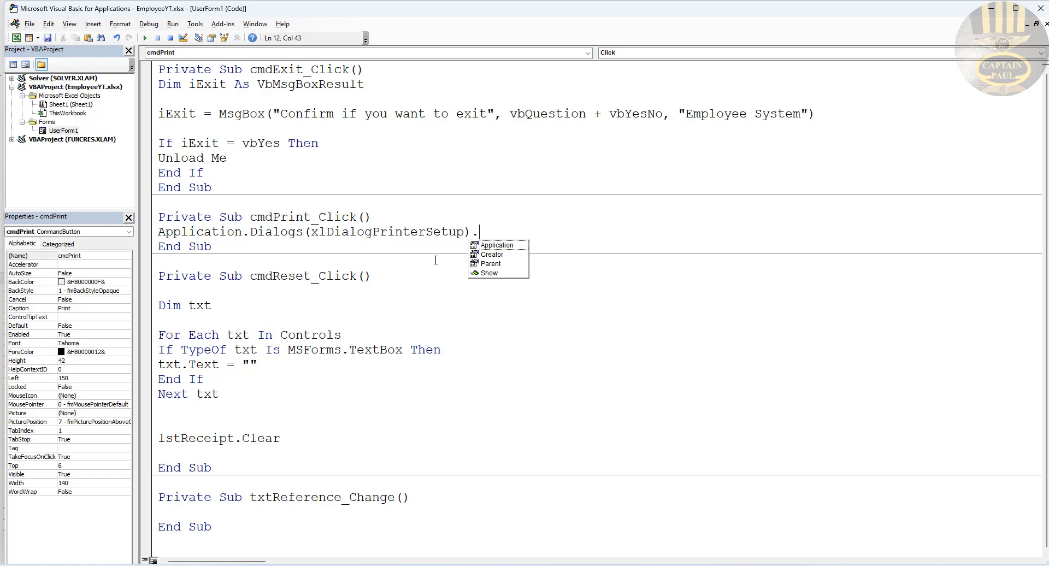
text(show)
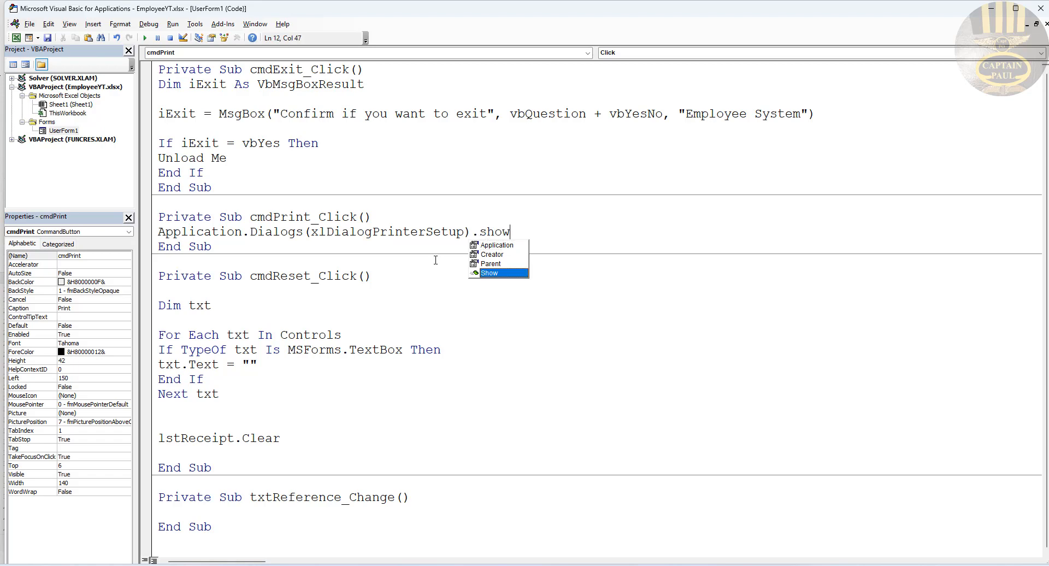
key(Return)
text(This)
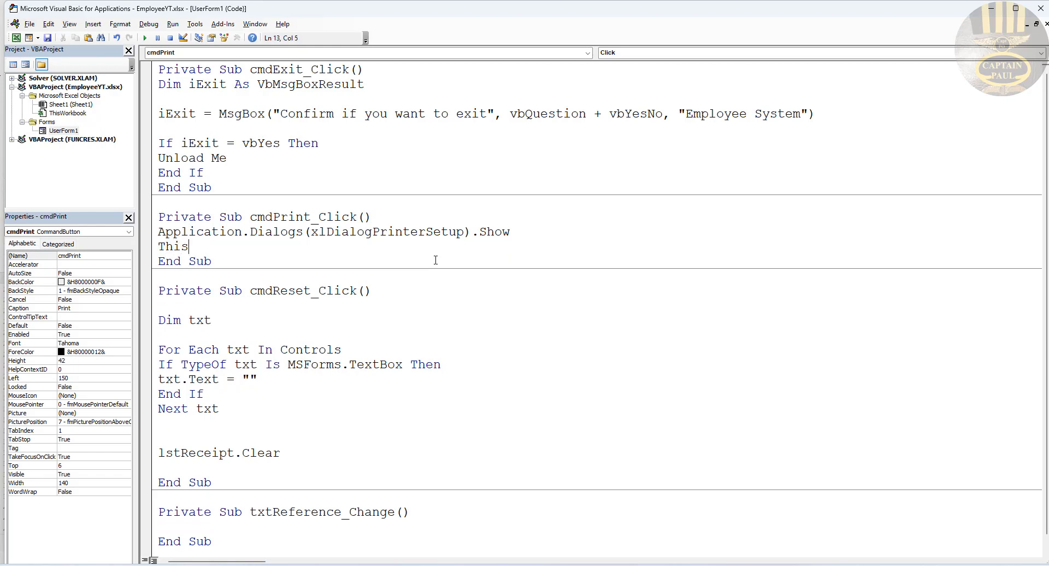
Step: Add the line ThisWorkbook.Sheets("Sheet1").PrintOut copies:1 after the printer setup call
key(ctrl+space)
text(.Shee)
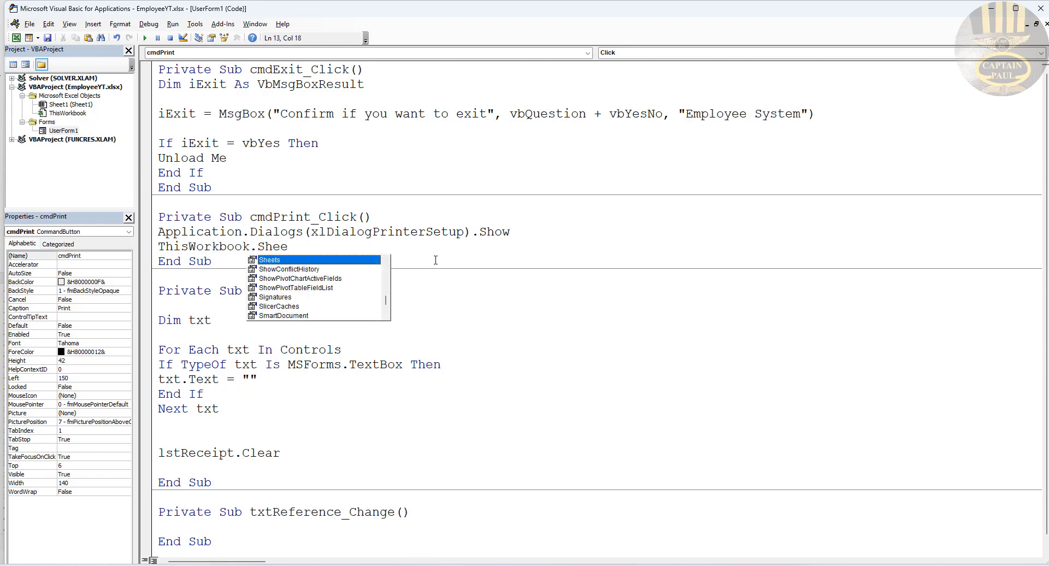
double_click(344, 259)
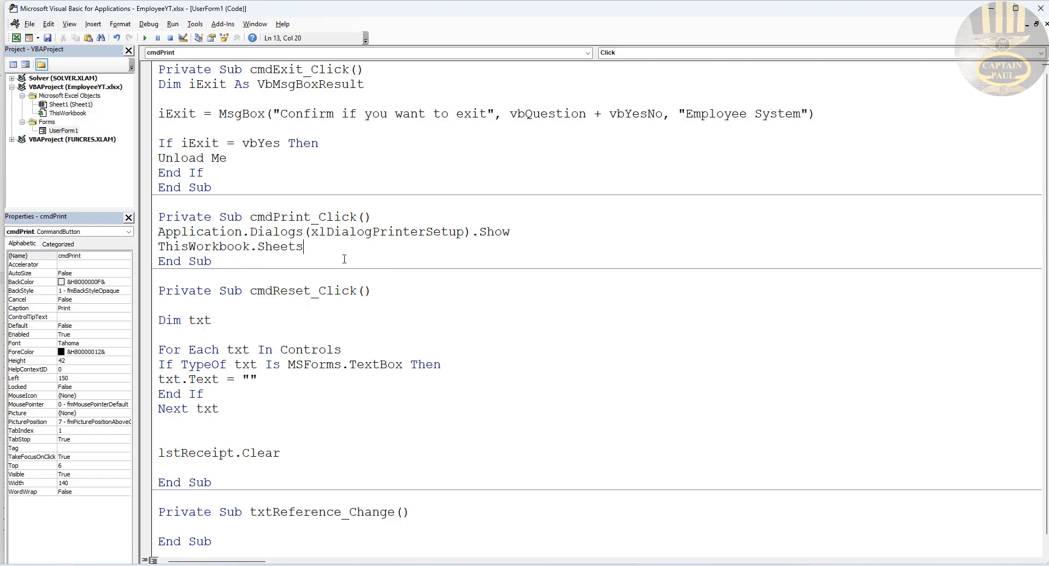
text(("She)
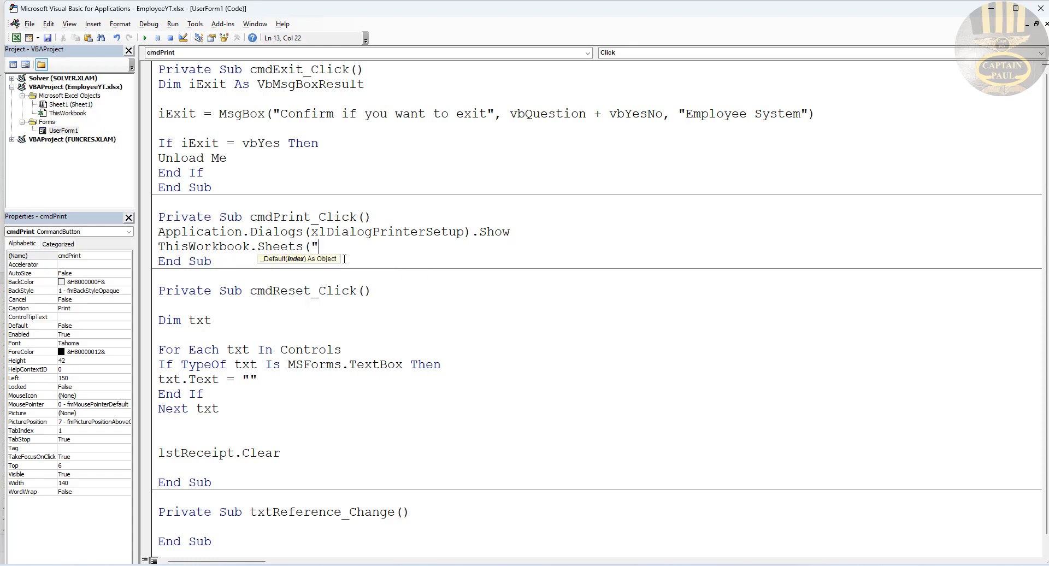
text(et1")>)
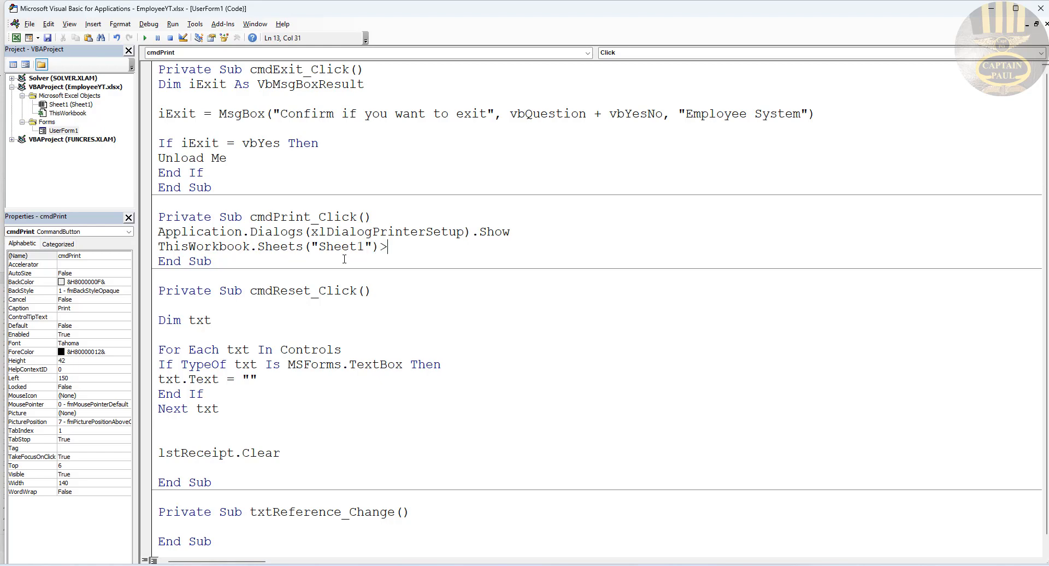
key(BackSpace)
text(.PrintOut copies)
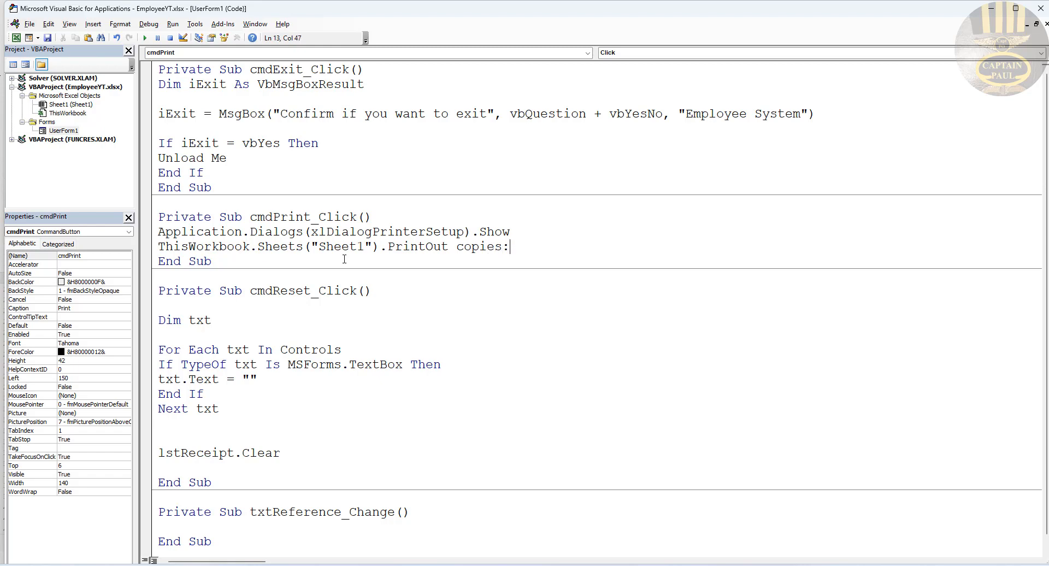
text(:1)
Step: Fix the compile error by changing it to copies:=1, then run the form
click(365, 377)
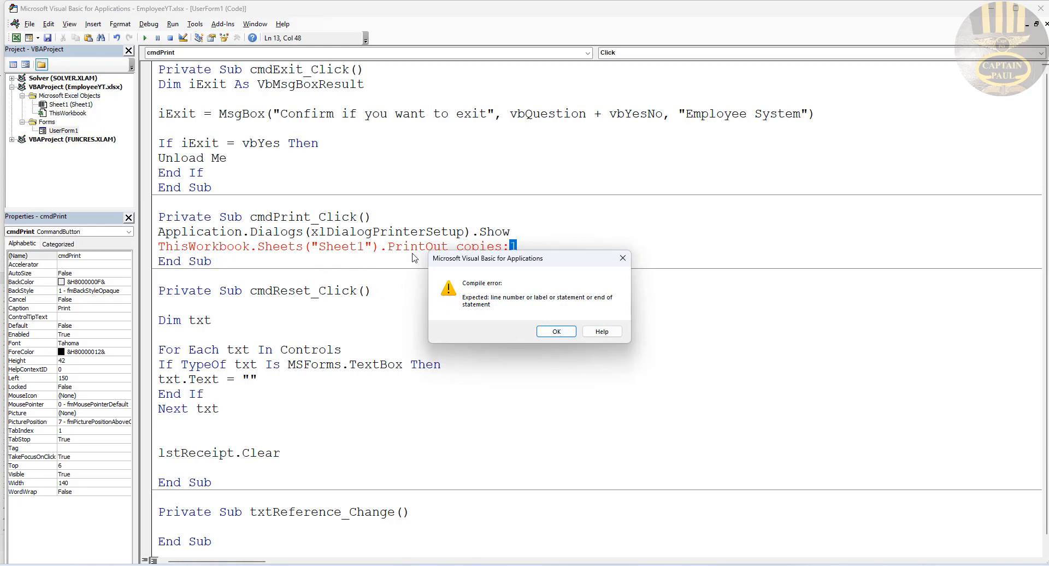
click(555, 332)
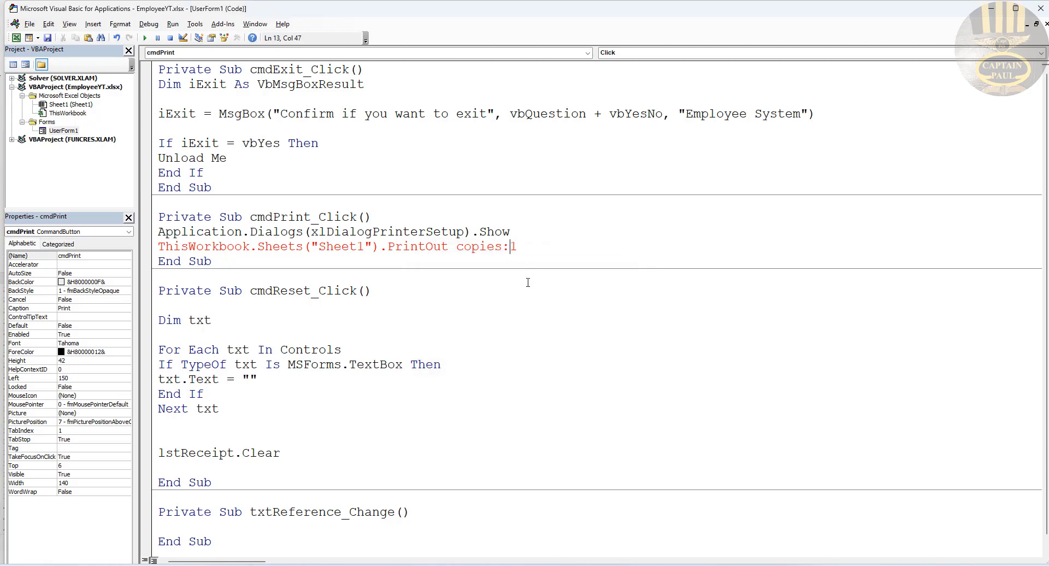
text(=)
click(541, 321)
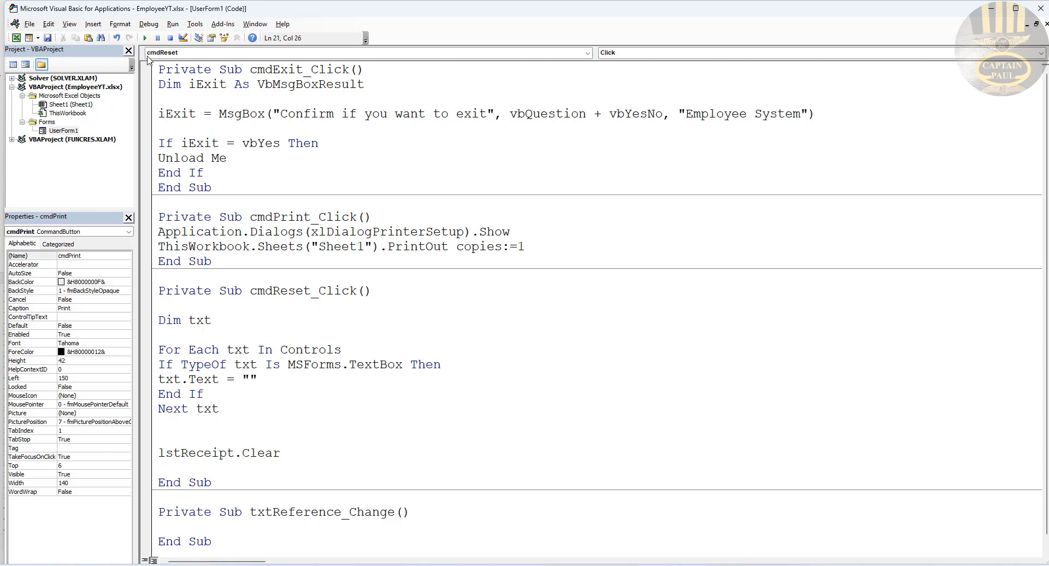
click(145, 38)
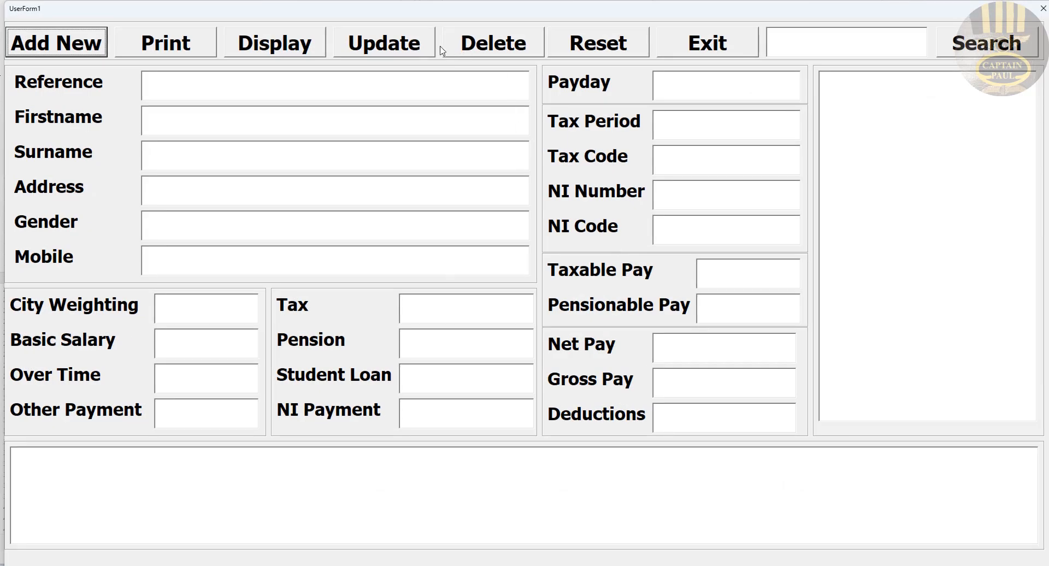
Step: Reset the running form, decline exiting with No, then trigger Print to show Printer Setup
click(636, 52)
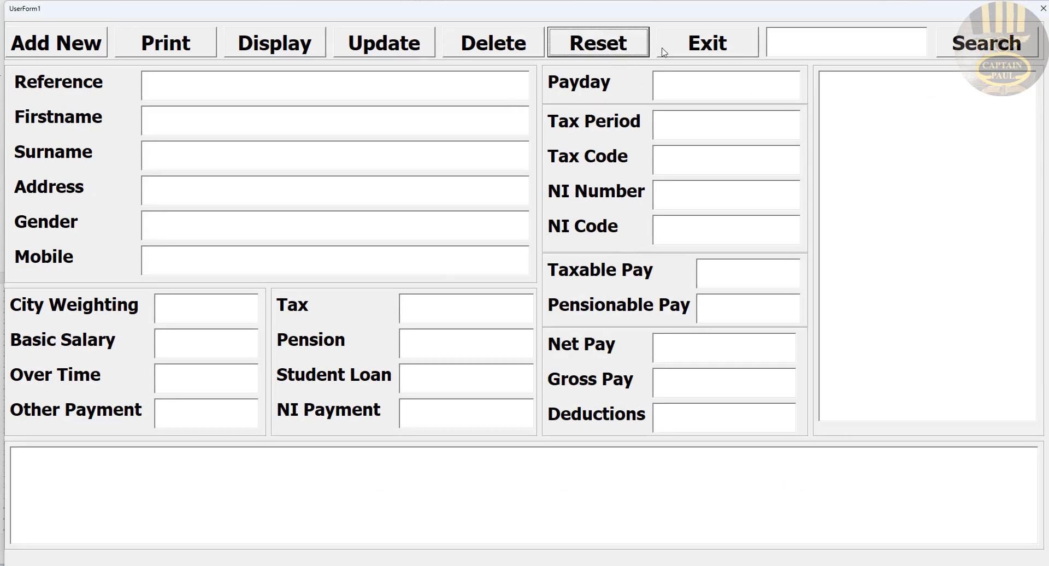
click(700, 52)
click(566, 326)
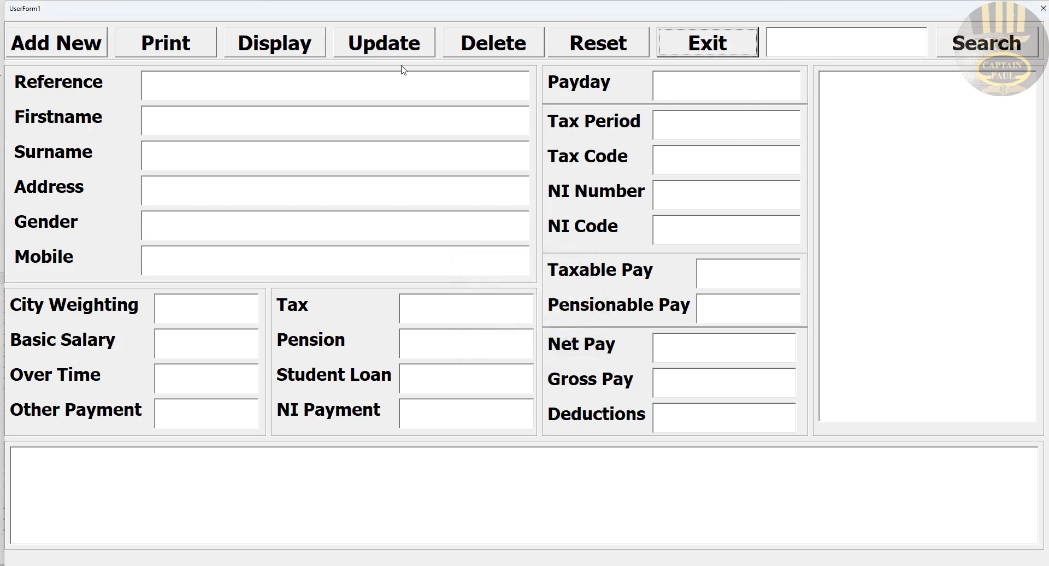
click(191, 48)
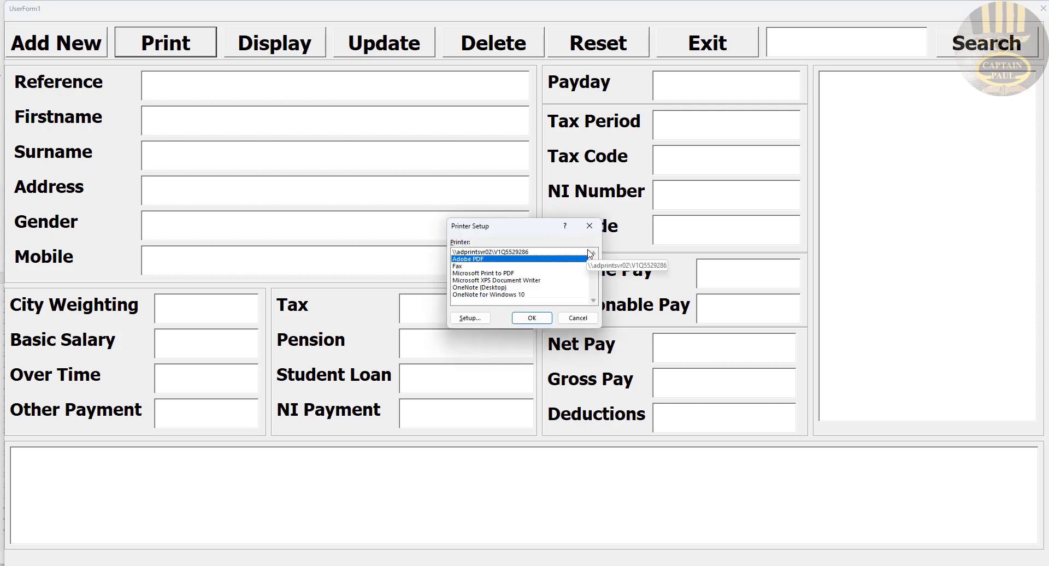